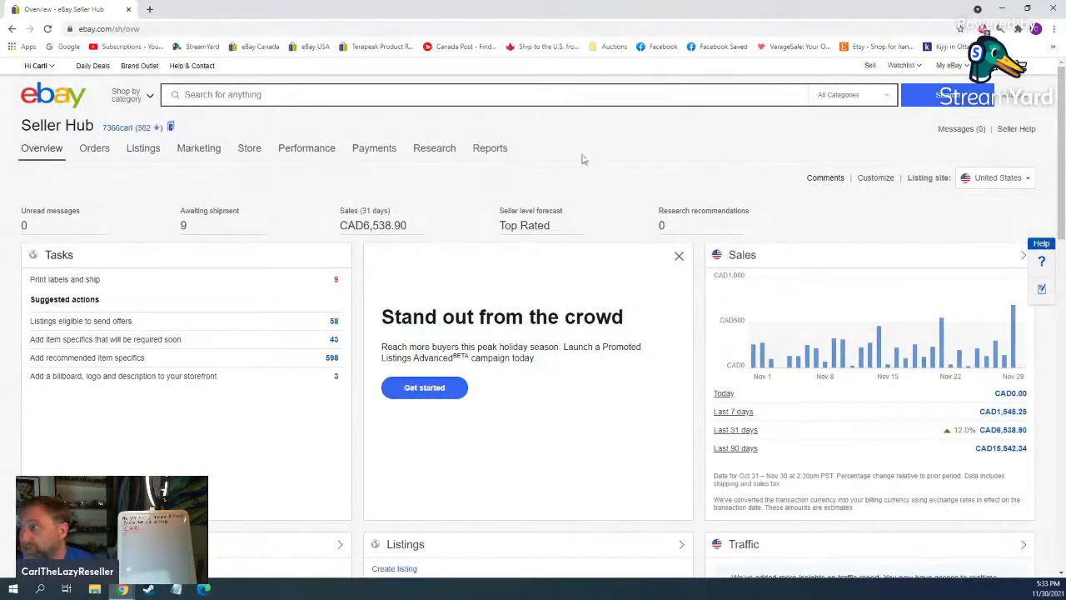
Step: Search eBay for "omron go smart pedometer"
key(ctrl+plus)
key(ctrl+plus)
key(ctrl+plus)
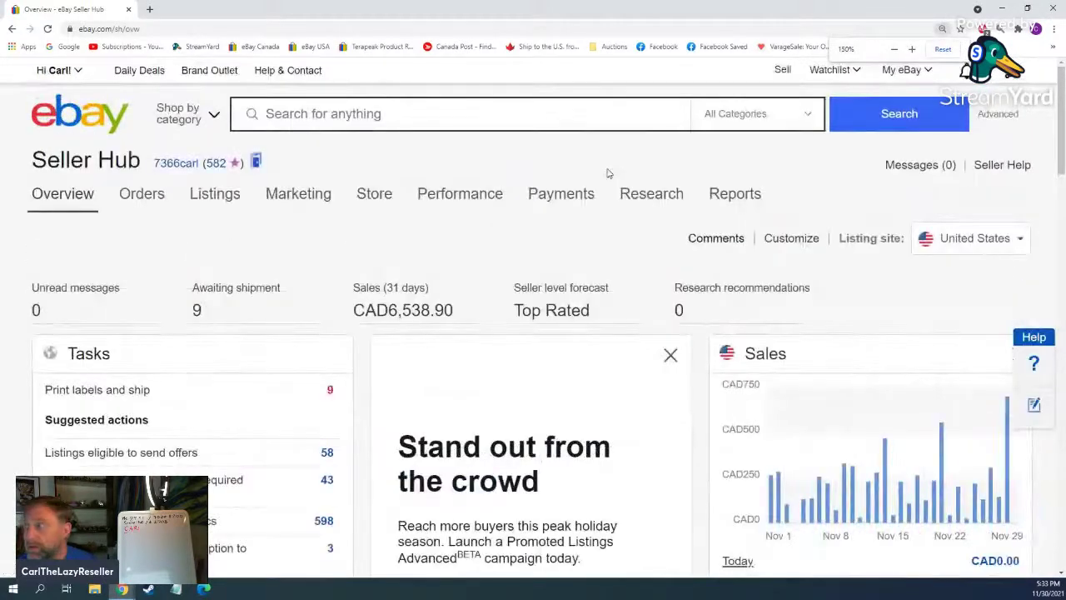
click(463, 124)
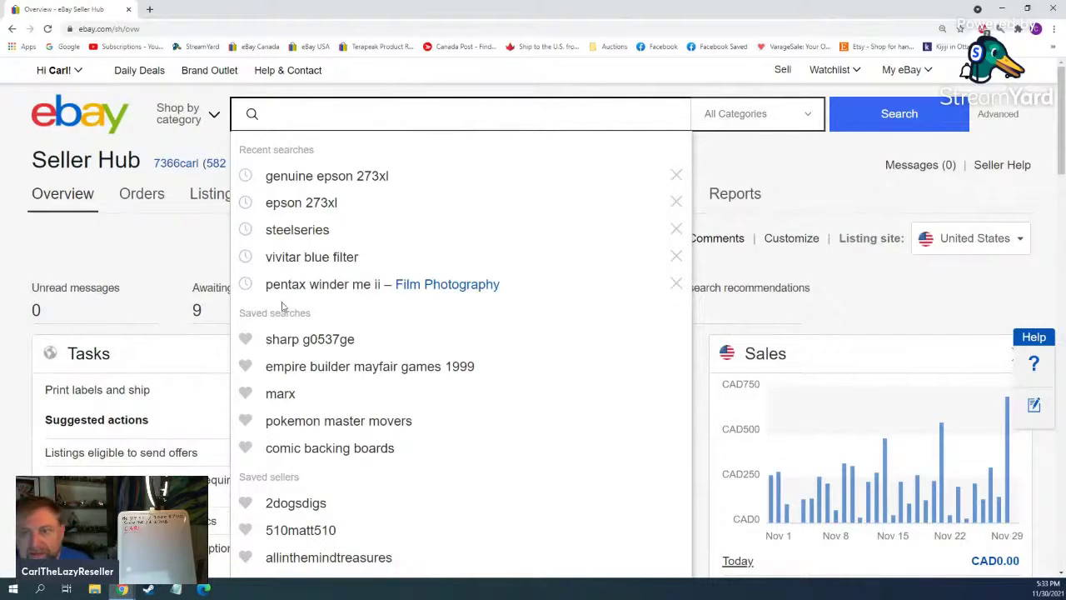
click(290, 100)
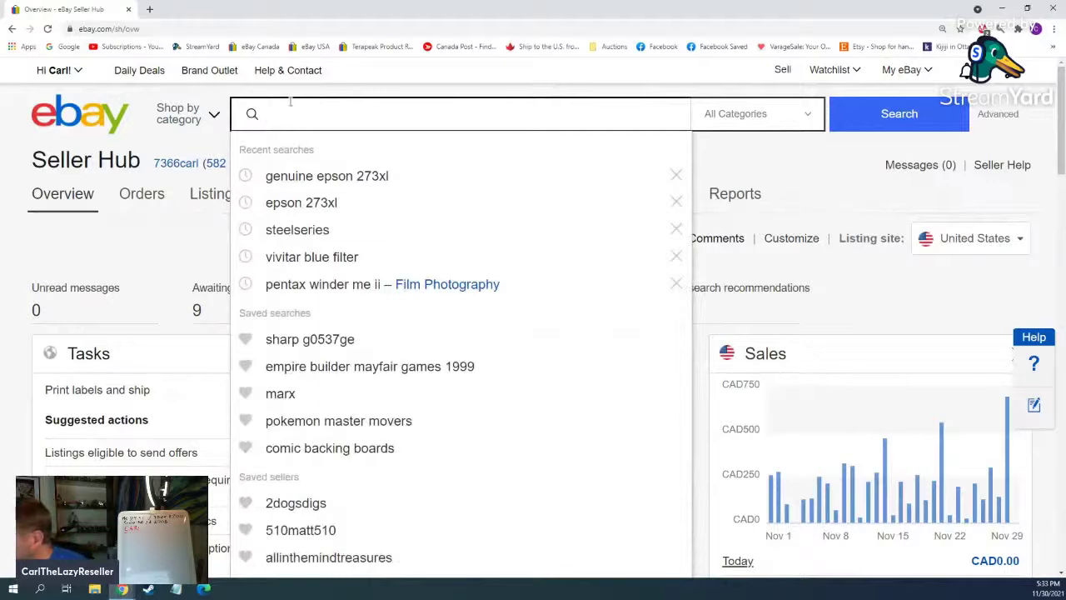
text(om)
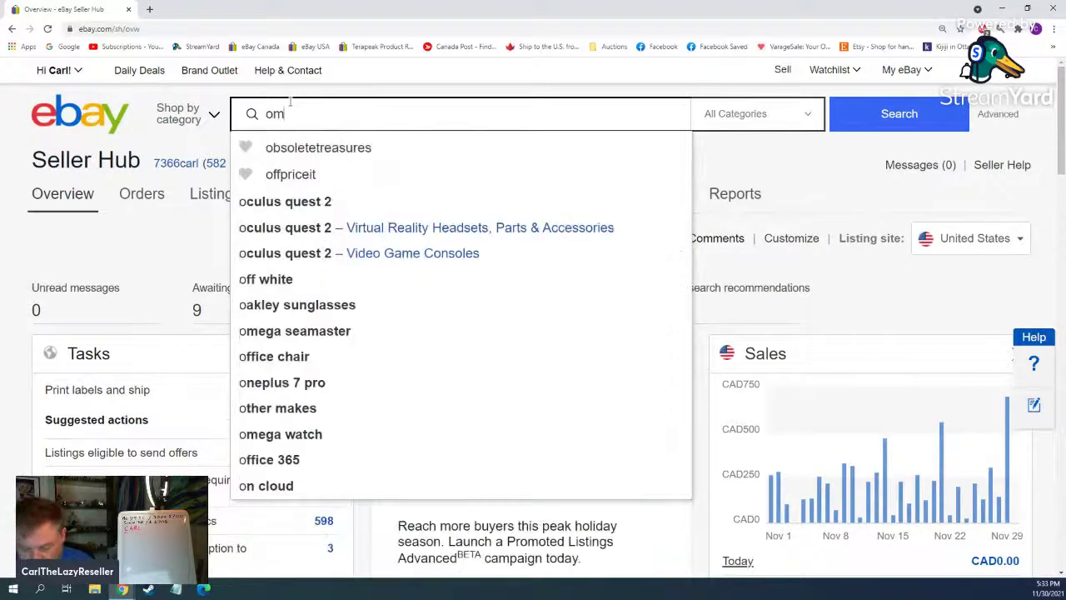
text(ron go)
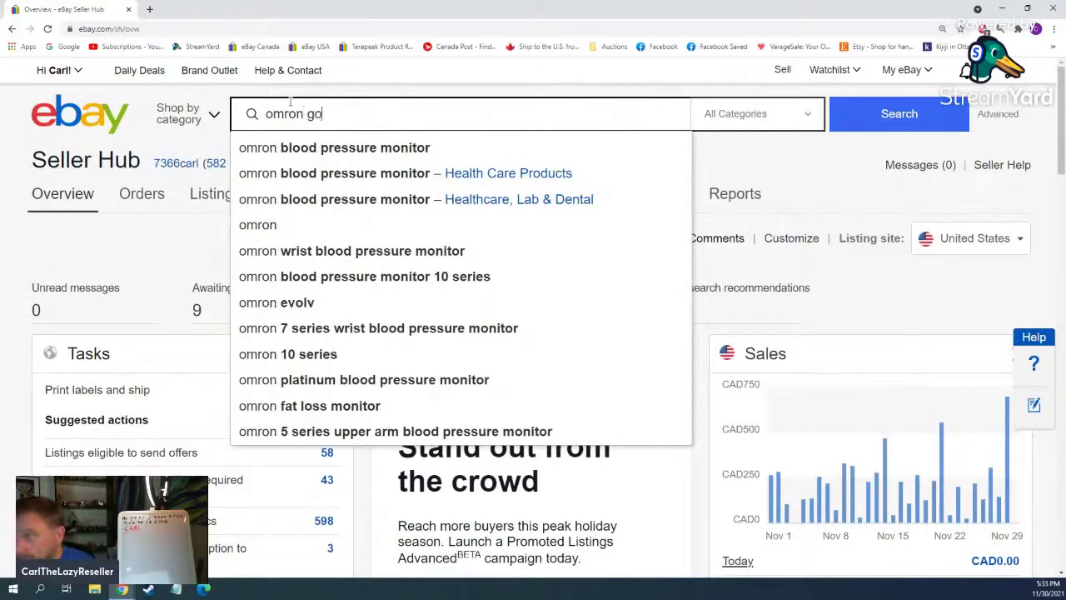
text(s)
key(Down)
key(Return)
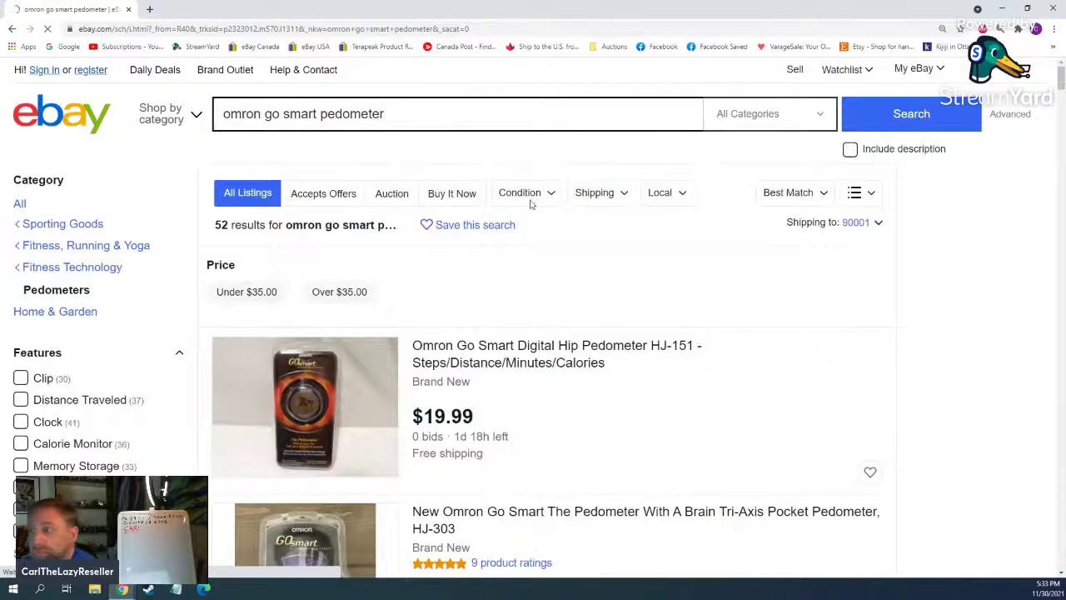
Step: Limit the pedometer results to sold listings and sort them by highest price plus shipping
scroll(96, 412, down, 2)
scroll(96, 411, down, 15)
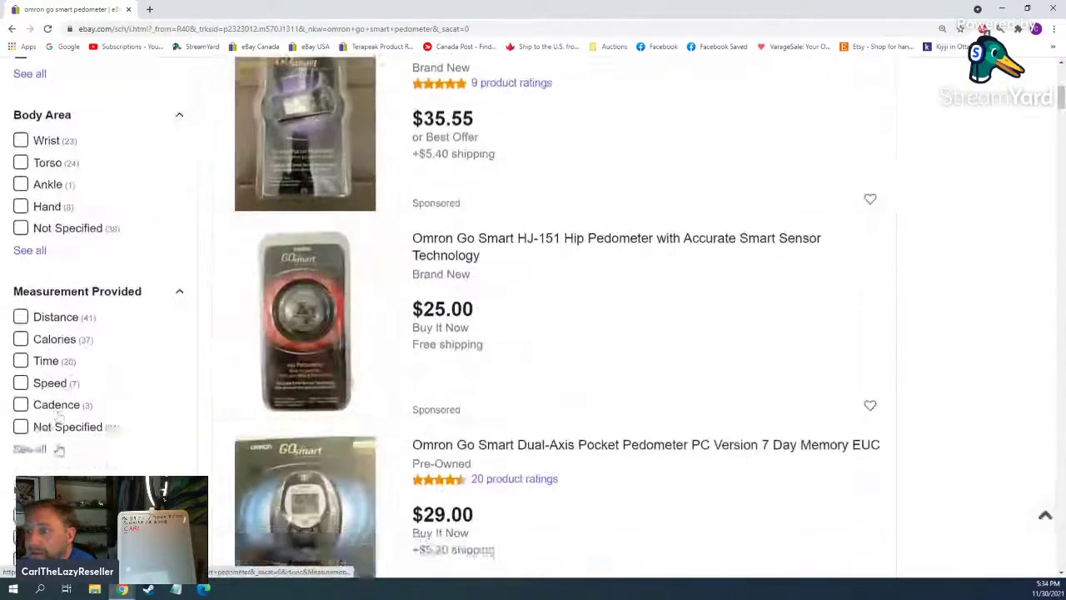
scroll(55, 406, down, 6)
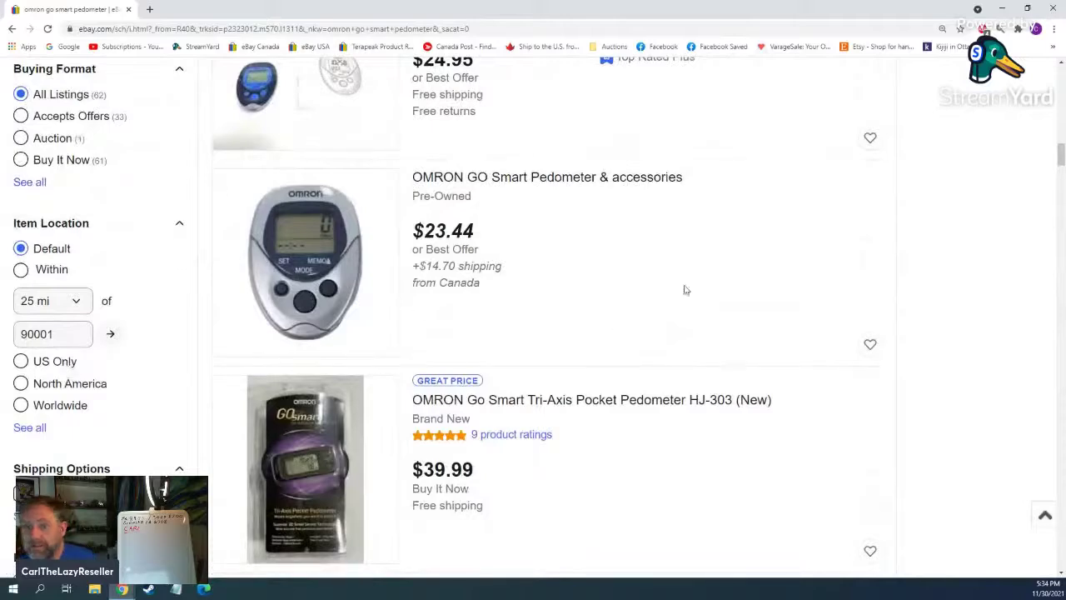
scroll(147, 326, down, 4)
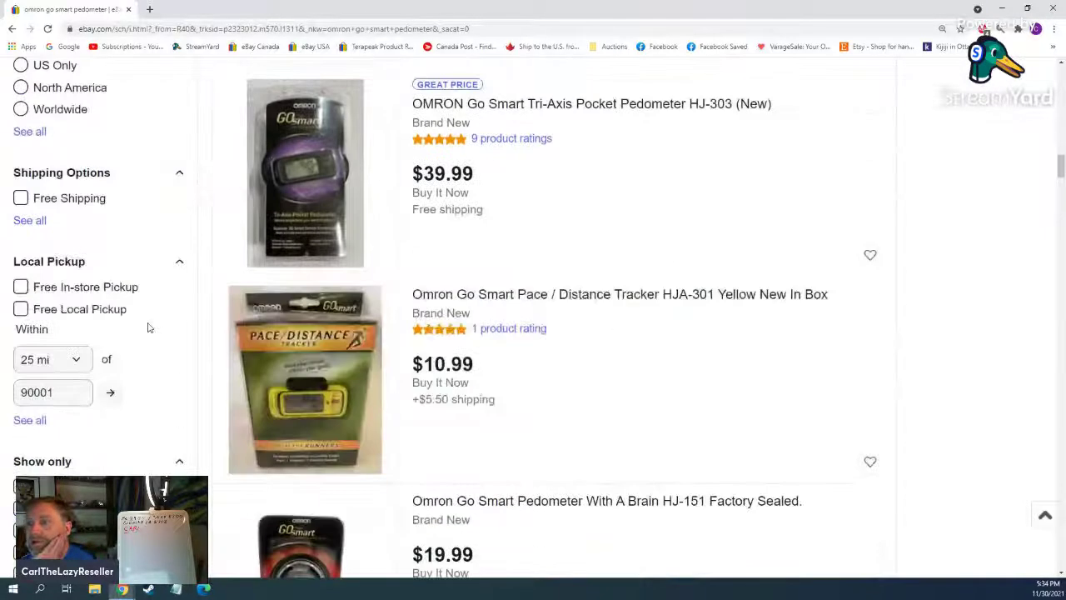
scroll(119, 341, down, 4)
click(76, 279)
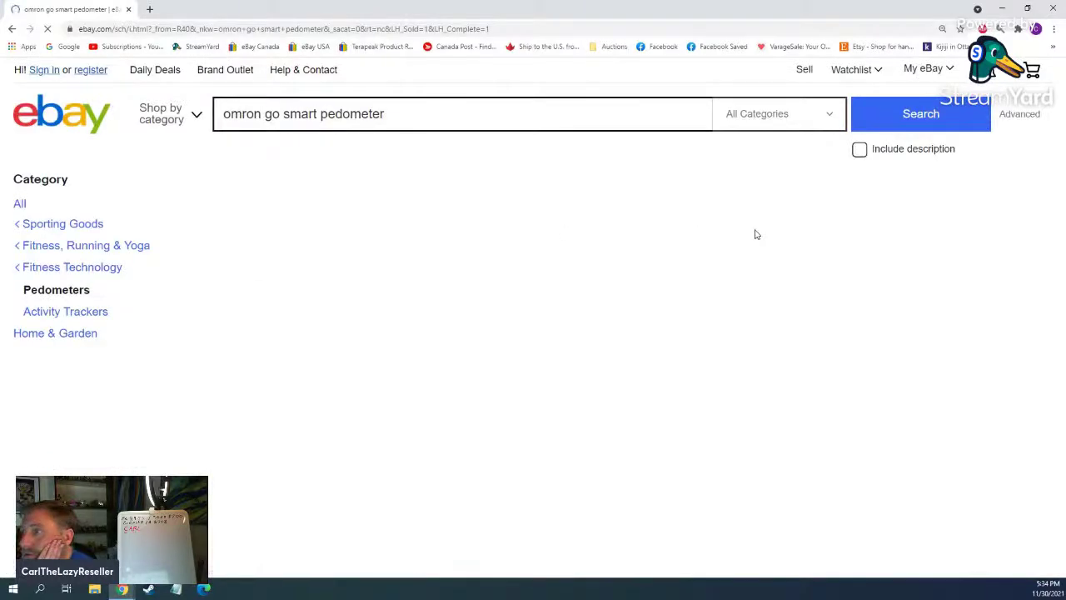
click(777, 195)
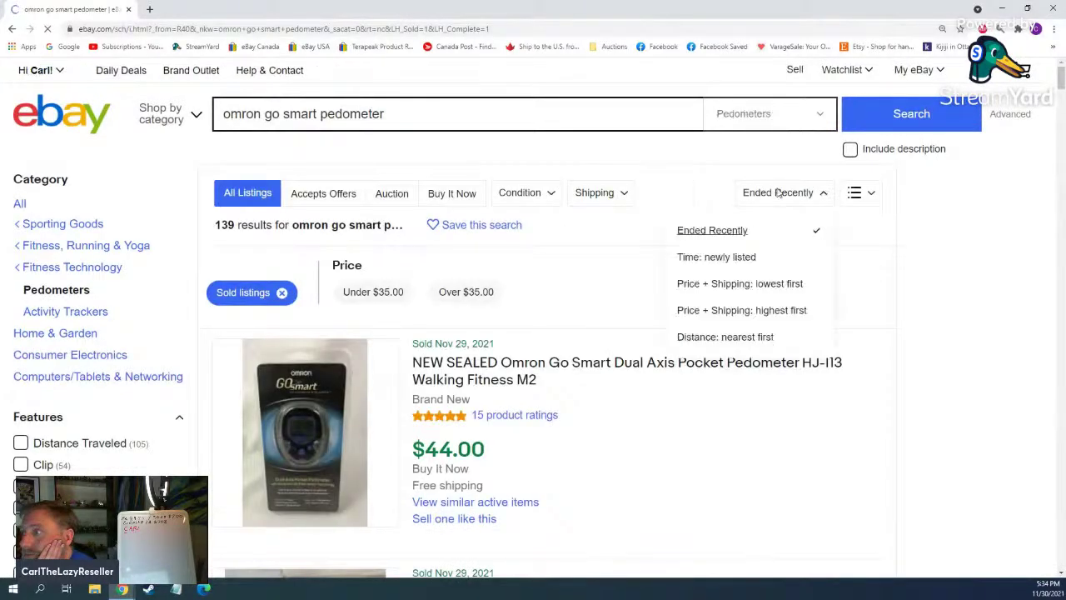
click(721, 309)
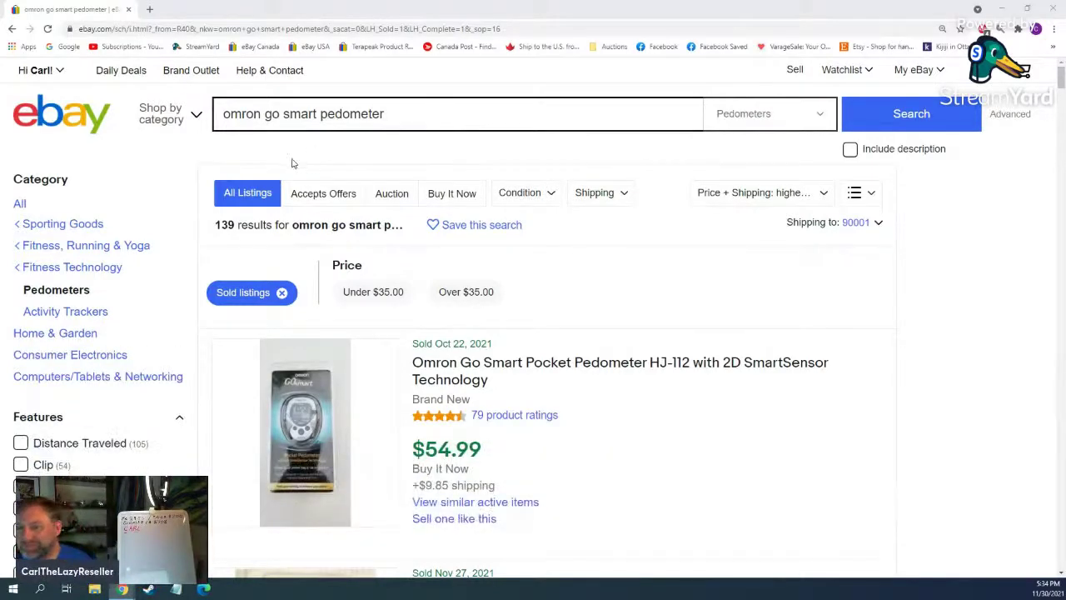
Step: Examine the photos of the $54.99 Omron HJ-112 pedometer sold on Oct 22 in a separate page, and close it
scroll(500, 316, down, 2)
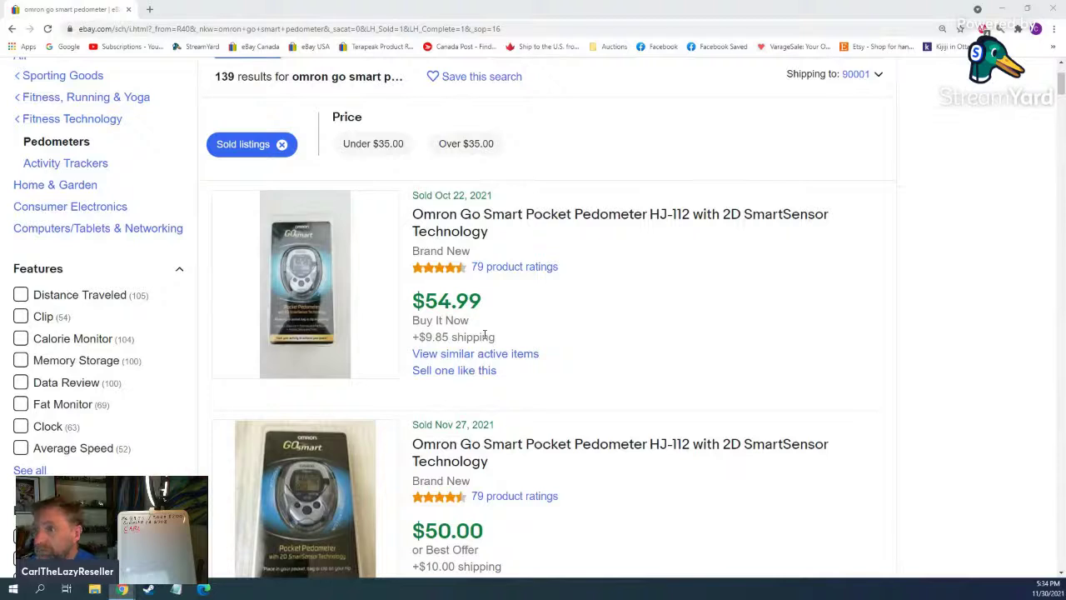
middle_click(550, 219)
click(201, 7)
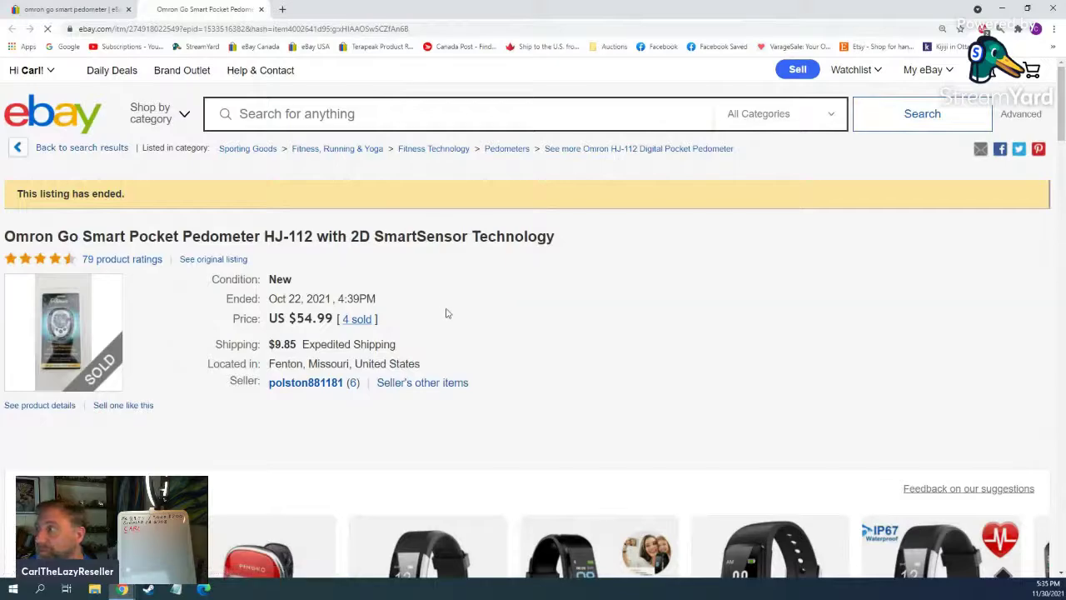
scroll(585, 288, down, 7)
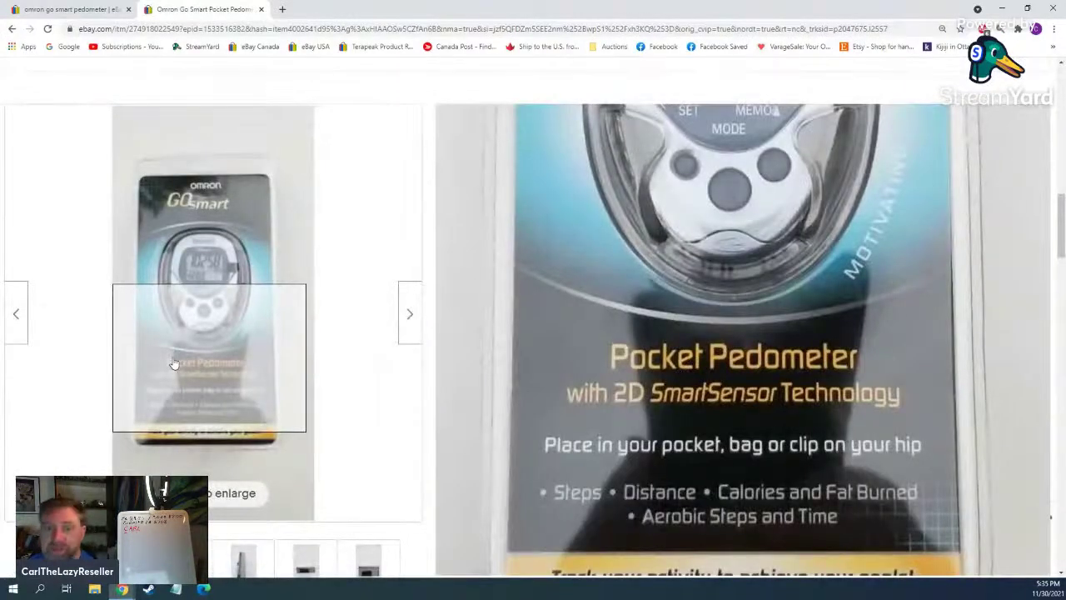
scroll(173, 364, up, 5)
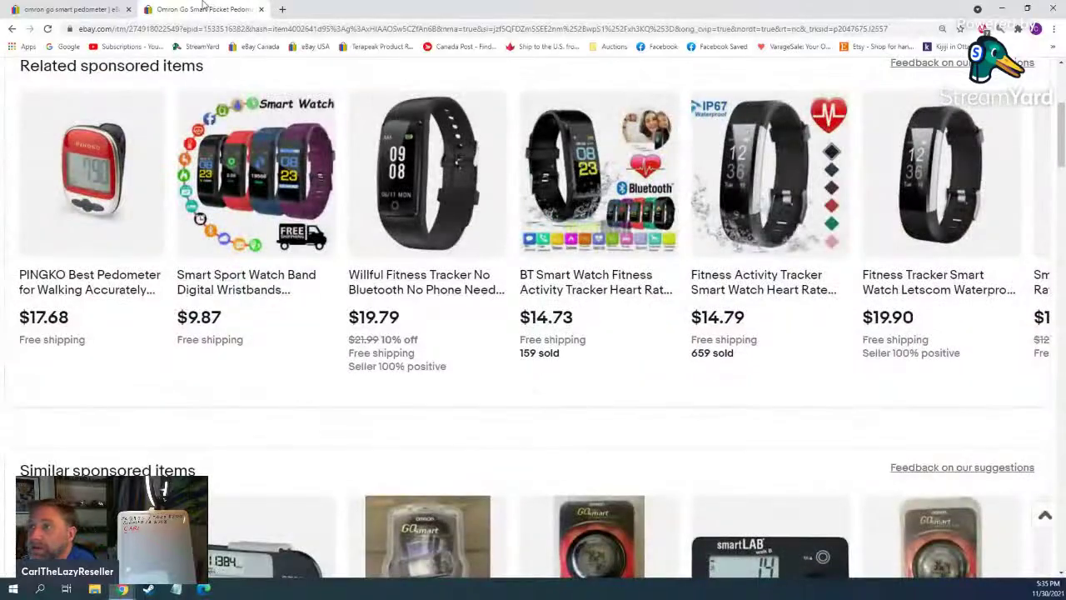
click(261, 9)
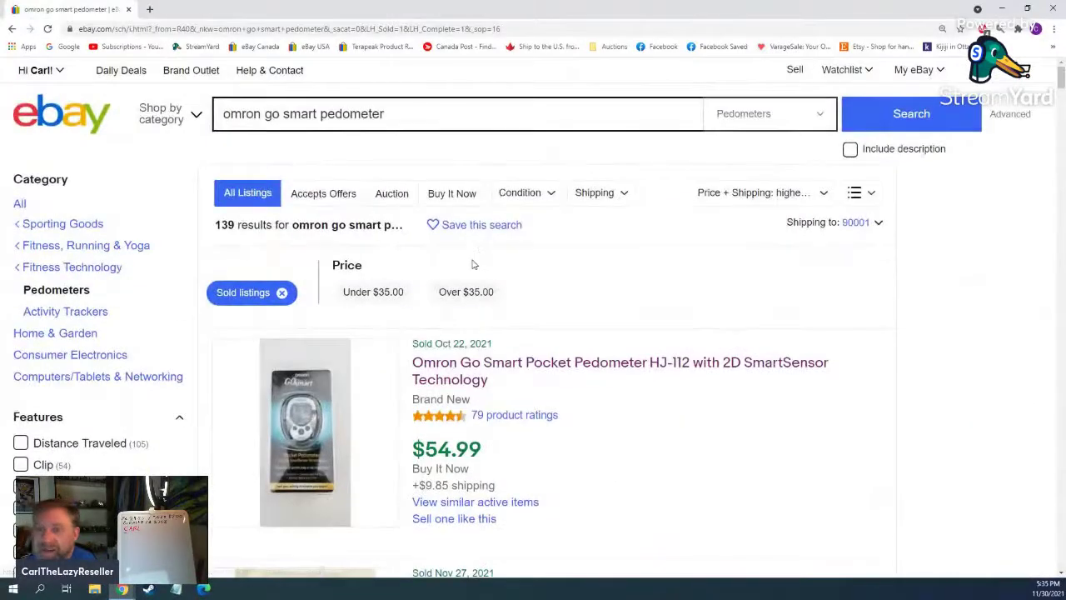
Step: Start a similar listing from the $54.99 HJ-112 sold item, compare the other sold pedometers, and bring up the new listing form
middle_click(450, 521)
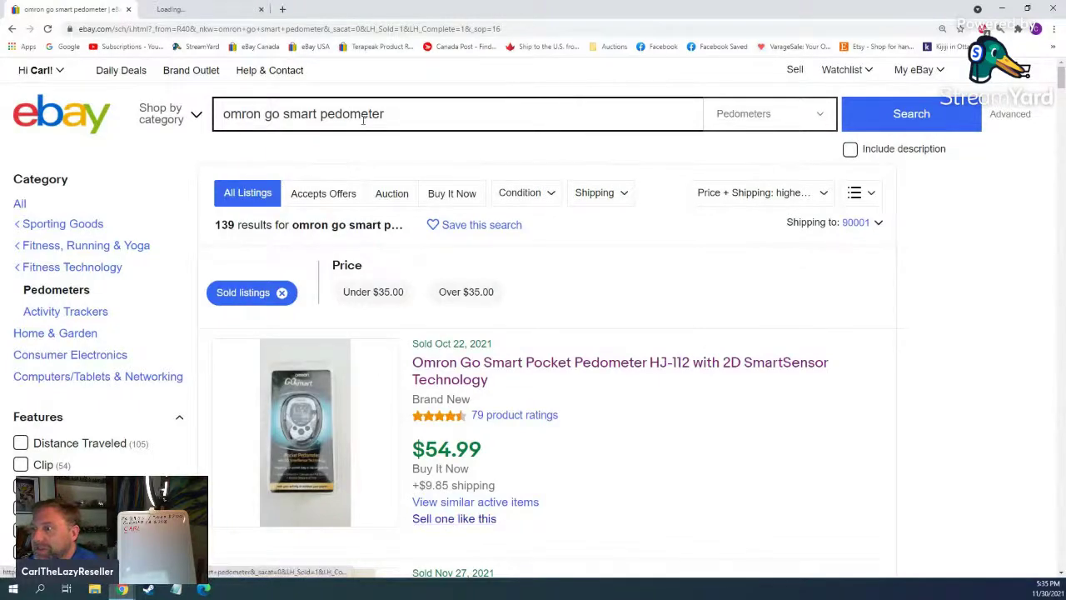
scroll(388, 303, down, 5)
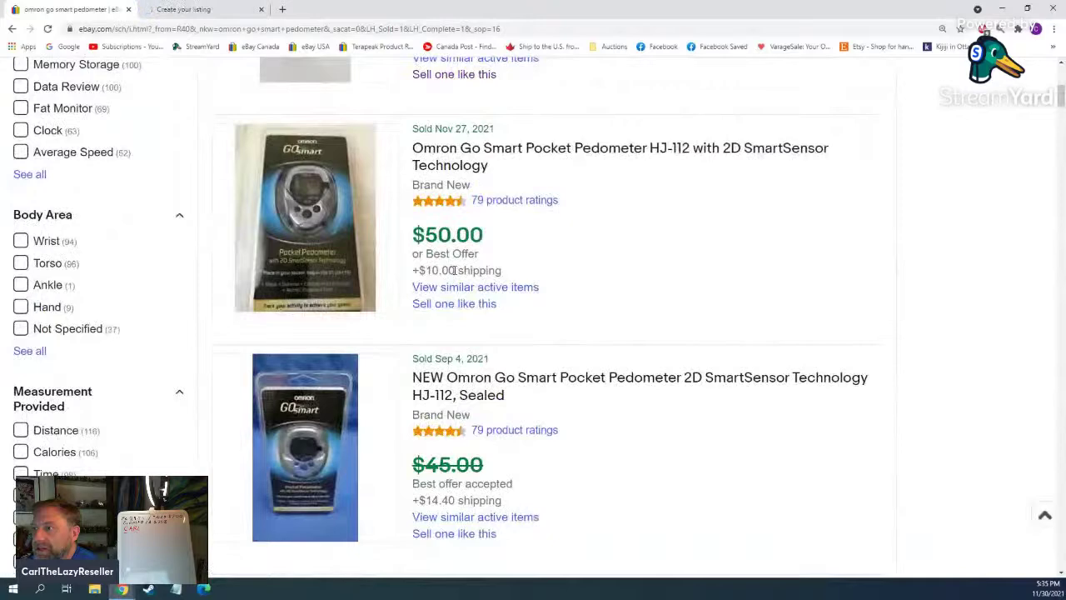
scroll(454, 270, down, 5)
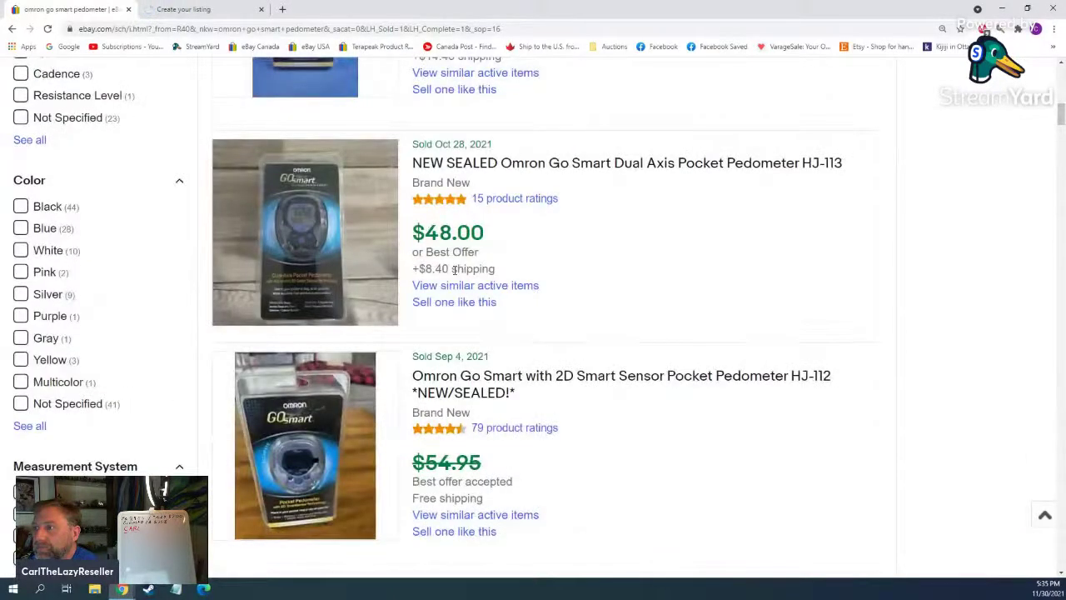
scroll(454, 270, up, 10)
click(218, 10)
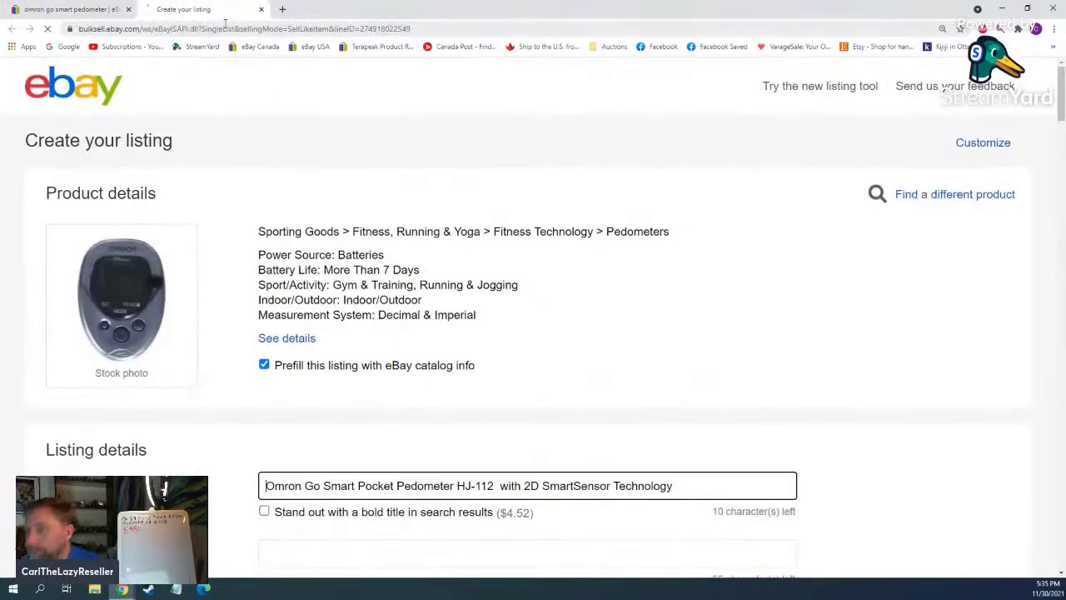
Step: Set the listing's Buy It Now price to $54.99
scroll(423, 343, down, 5)
scroll(422, 354, down, 20)
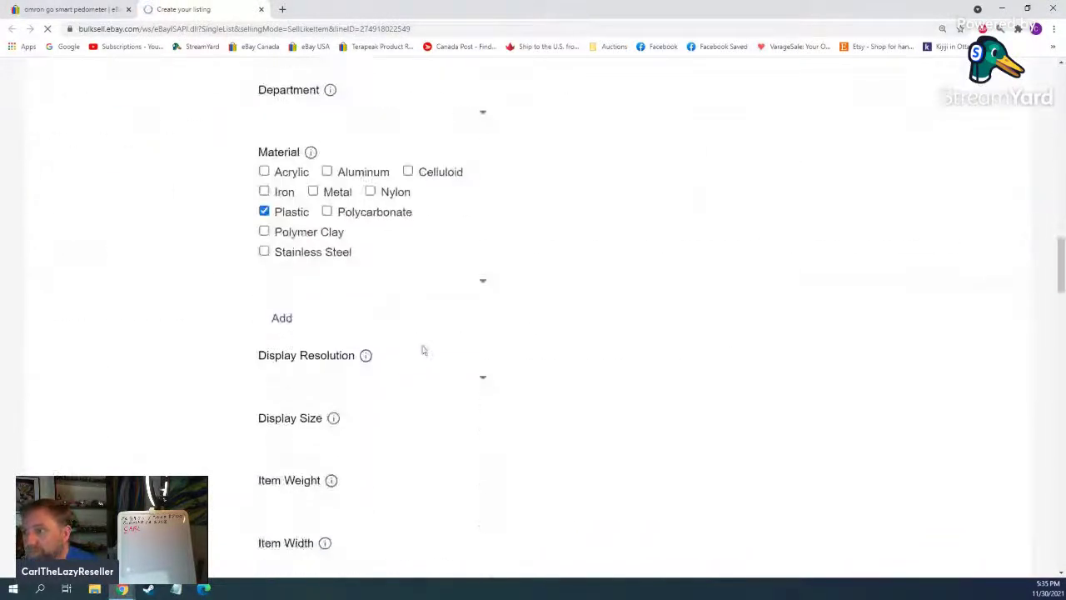
scroll(422, 350, down, 2)
click(322, 212)
text(54.)
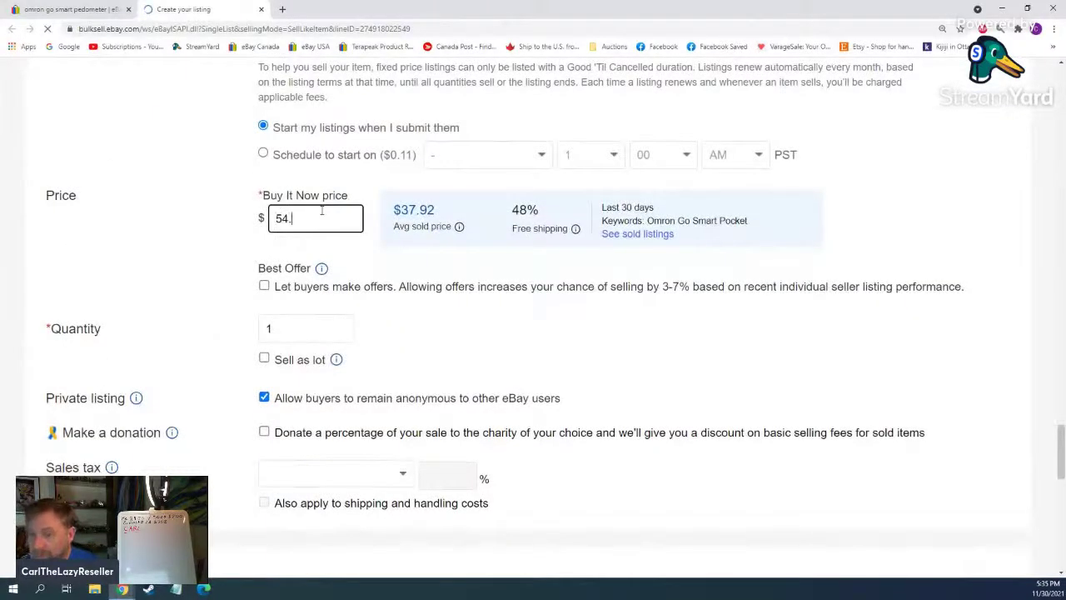
text(99)
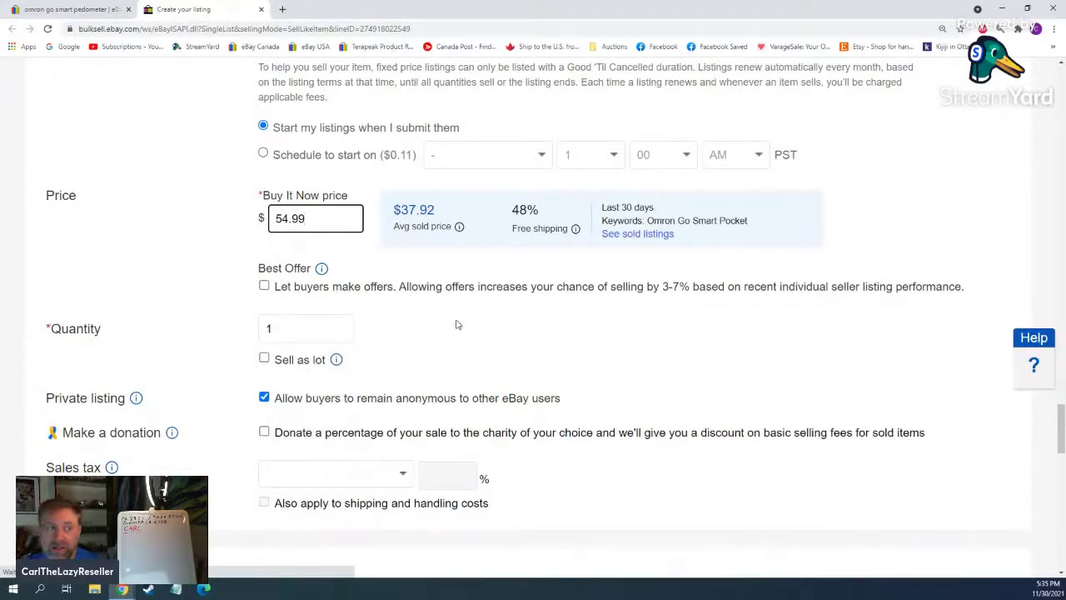
Step: Set the shipping policy to "All Flat 0-250g in US$ to USA $6 to Canada $10 Copy"
scroll(421, 308, down, 7)
scroll(377, 221, up, 2)
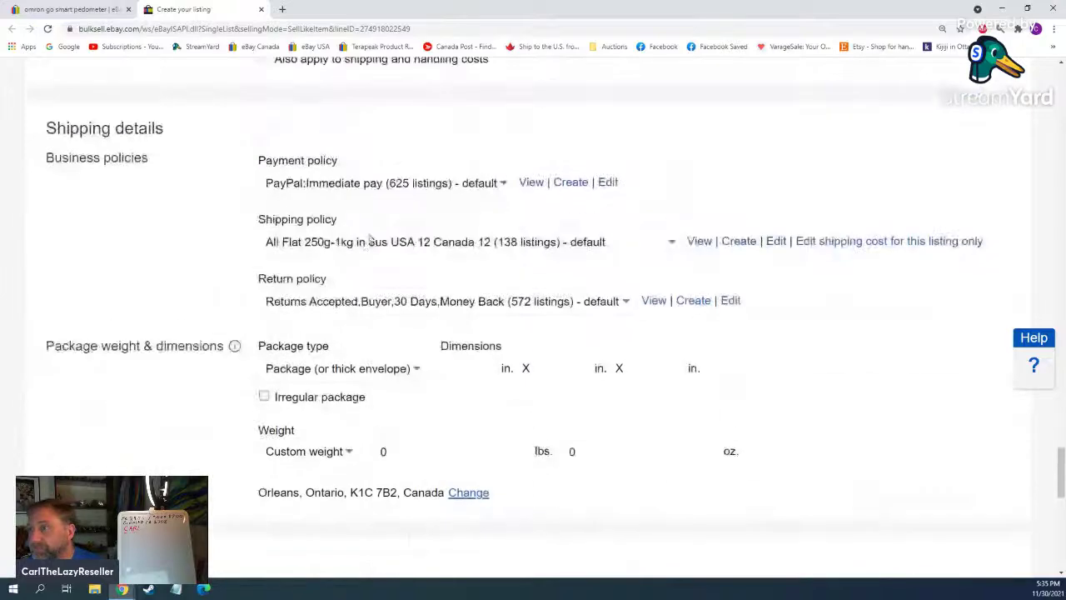
click(366, 243)
click(366, 288)
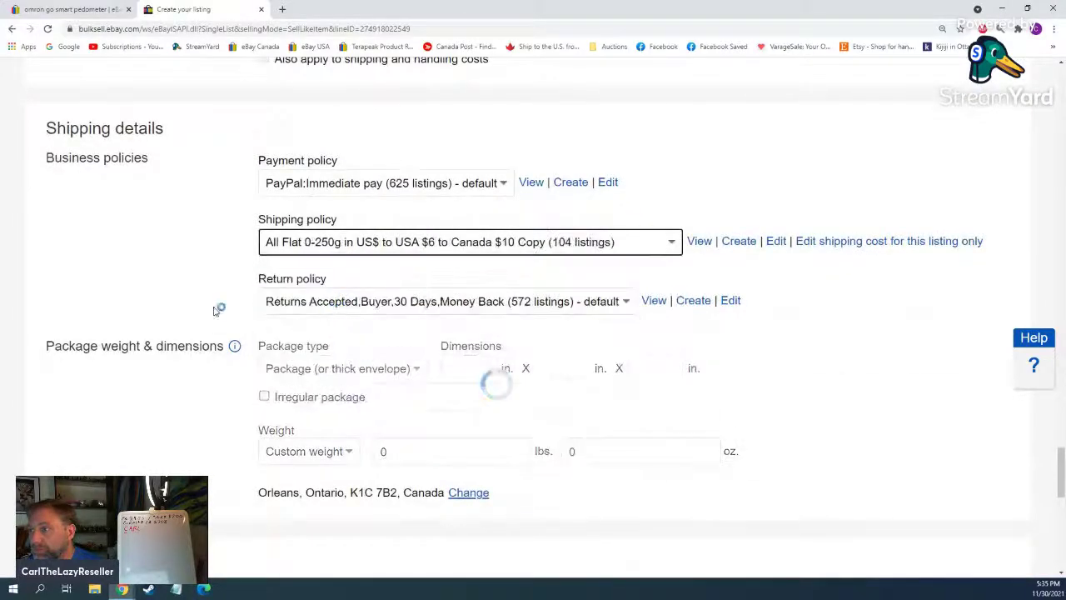
Step: Switch the item description to advanced editing and insert the "Combined Only" custom template
scroll(395, 305, up, 10)
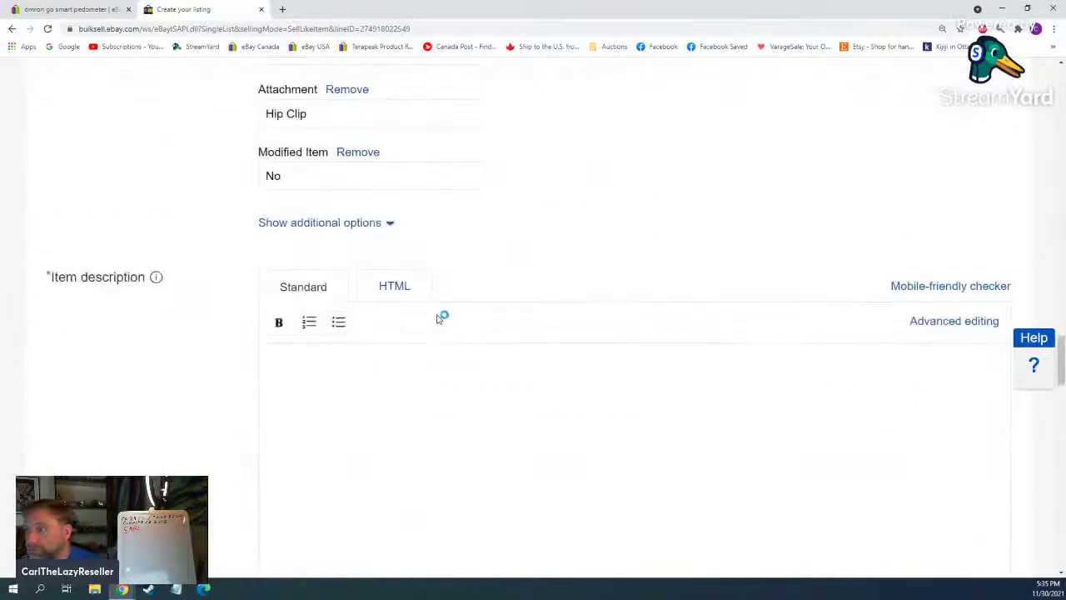
click(925, 323)
click(326, 327)
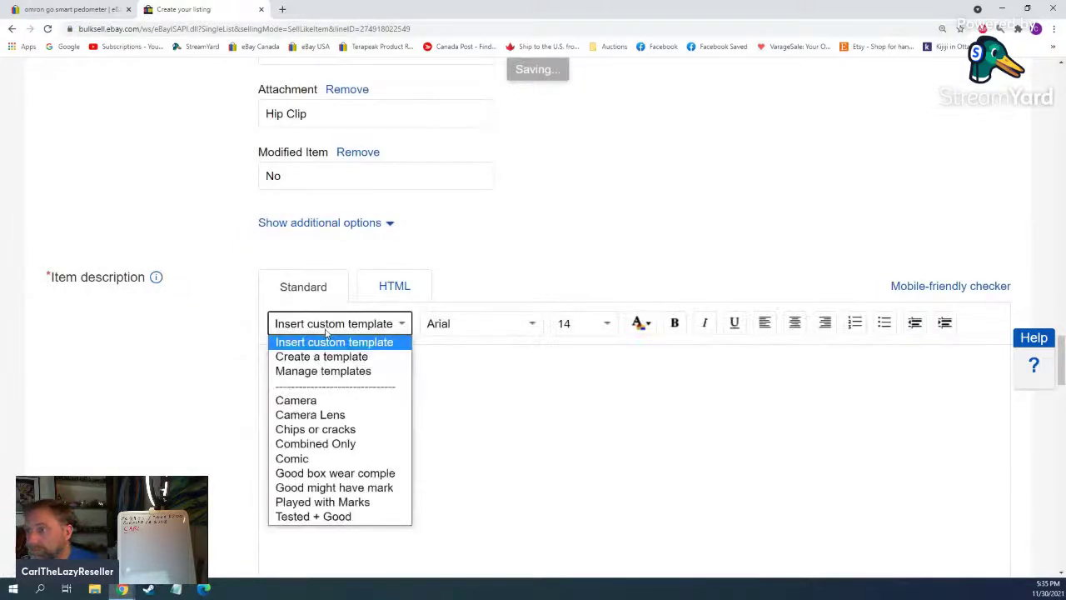
click(318, 441)
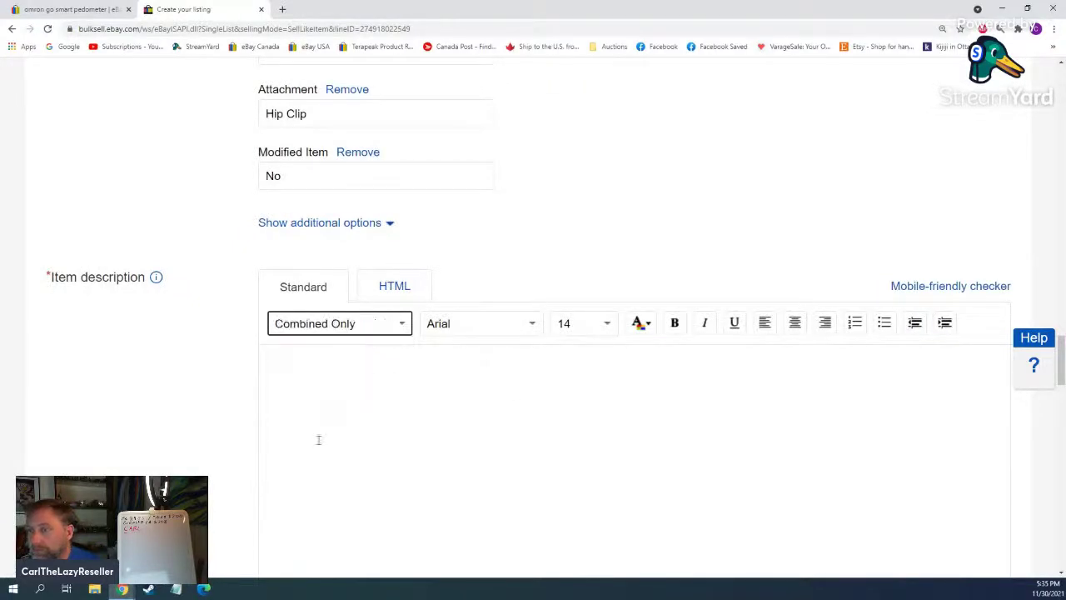
Step: Delete all photos from the listing, removing the prefilled stock image
scroll(386, 411, up, 20)
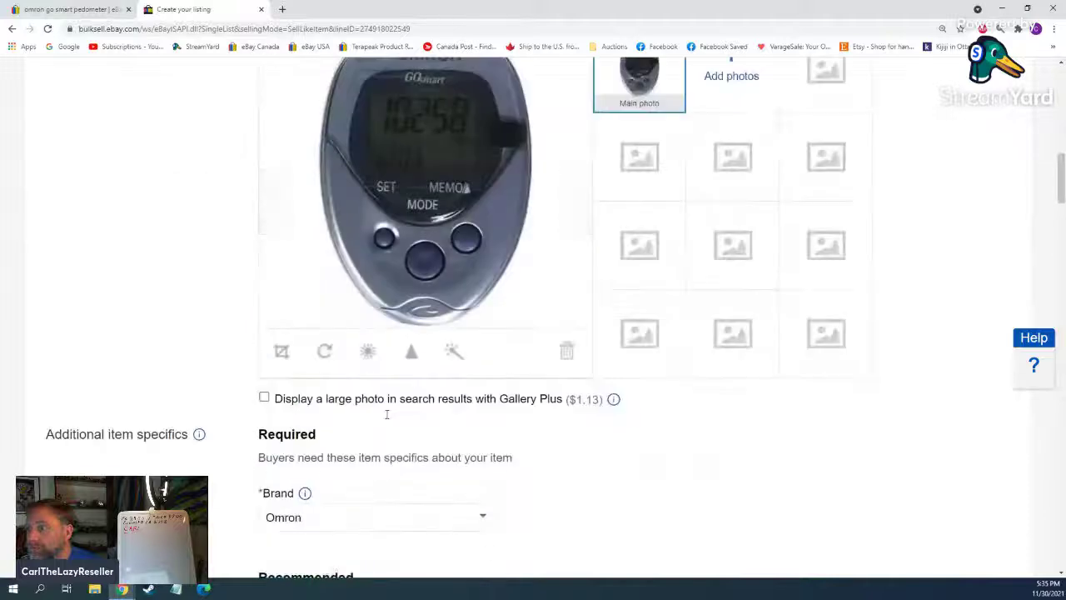
scroll(386, 413, up, 4)
click(748, 305)
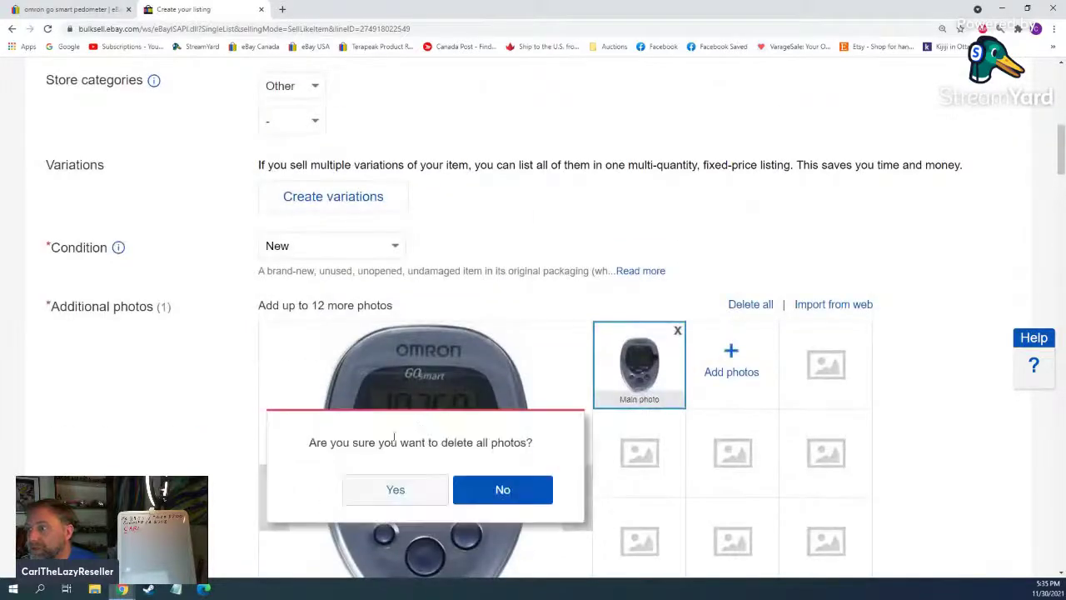
click(391, 492)
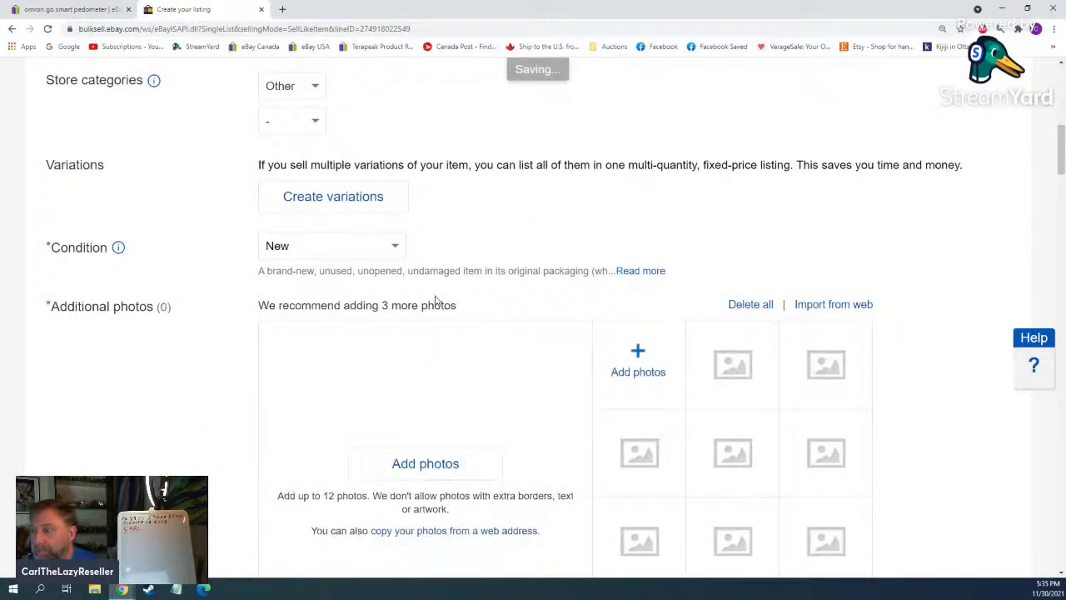
Step: Upload the four pedometer package photos, 20211130_163622.jpg through 20211130_163635.jpg, from the EbayToList folder to the listing
click(427, 469)
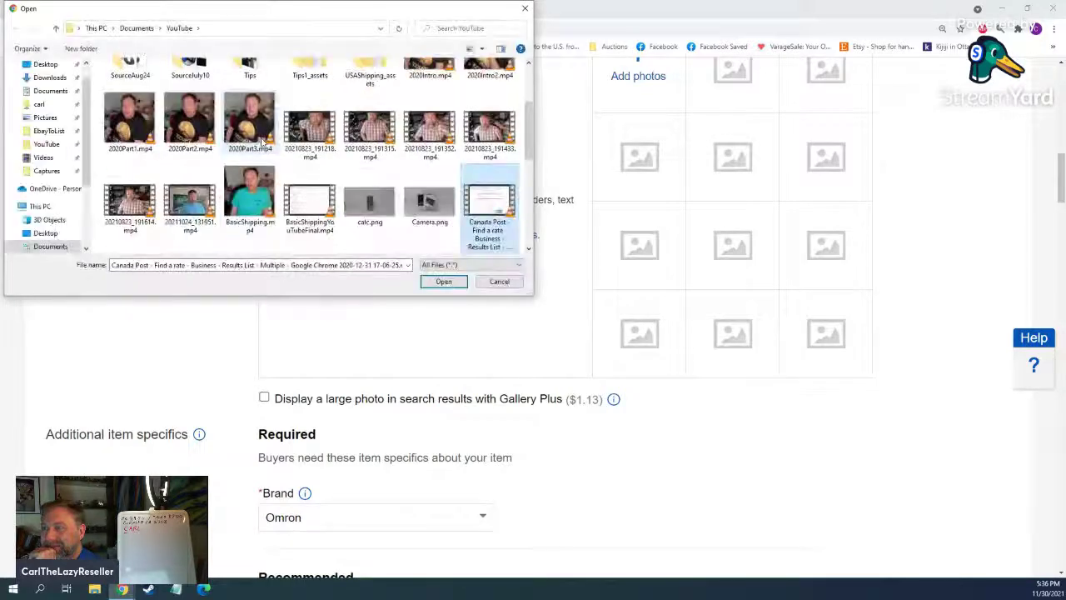
click(50, 131)
scroll(358, 175, down, 10)
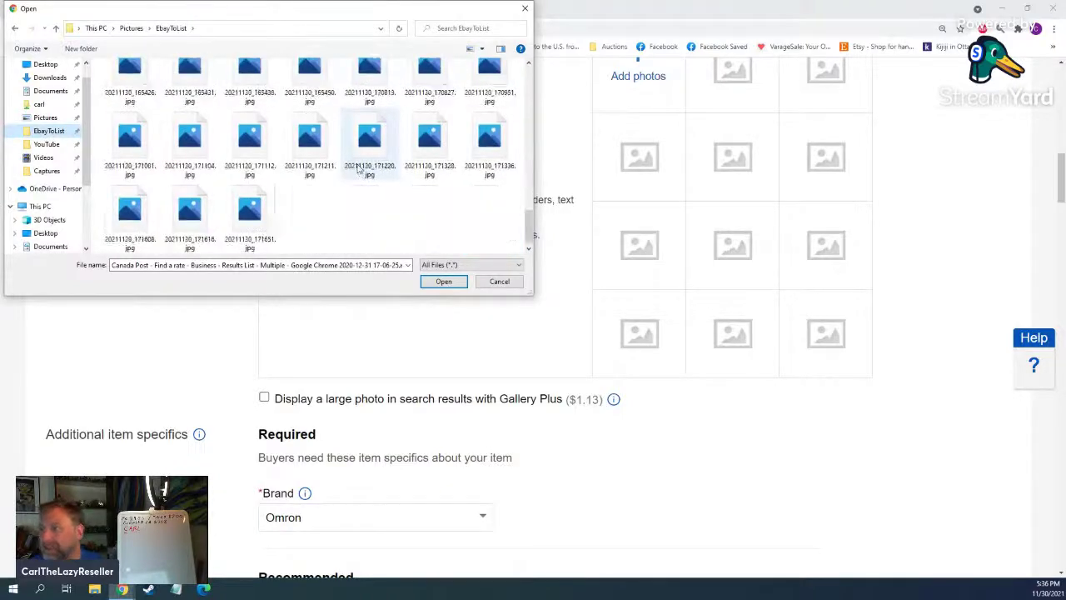
scroll(358, 169, up, 1)
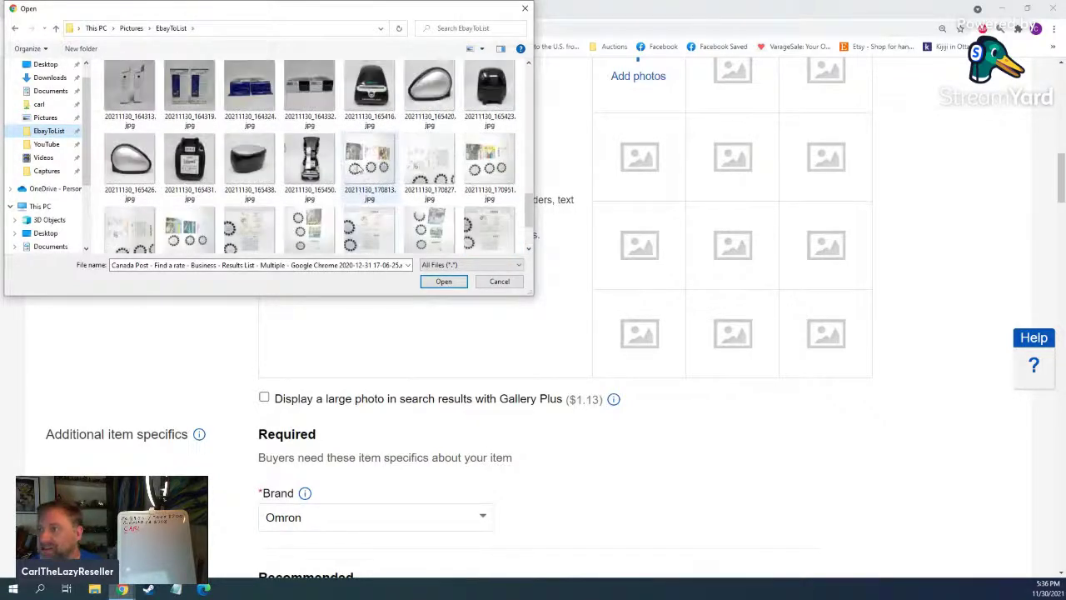
scroll(359, 169, up, 1)
scroll(358, 169, up, 2)
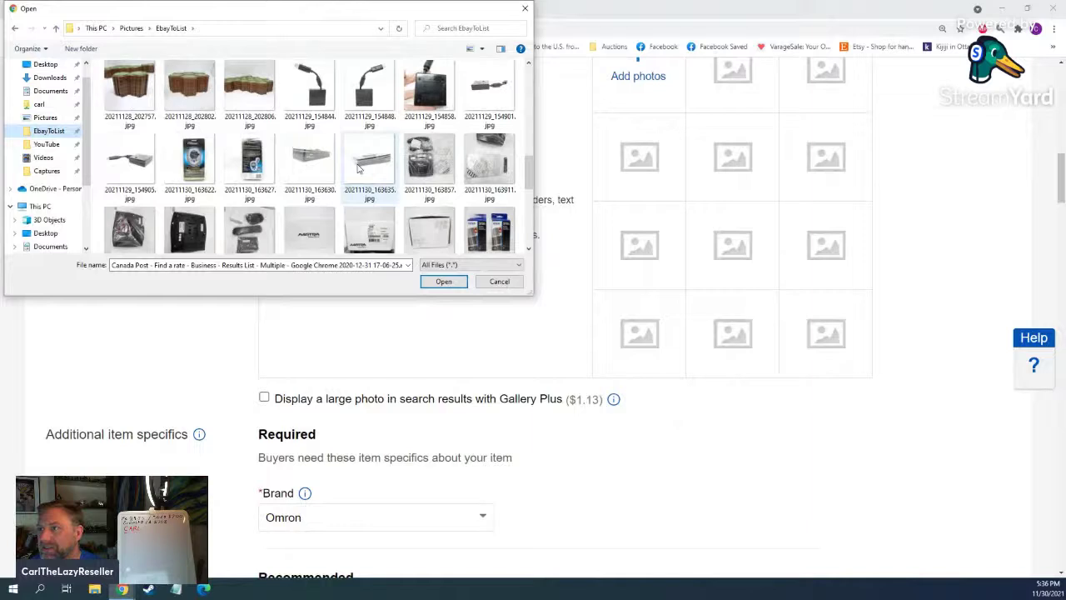
click(192, 162)
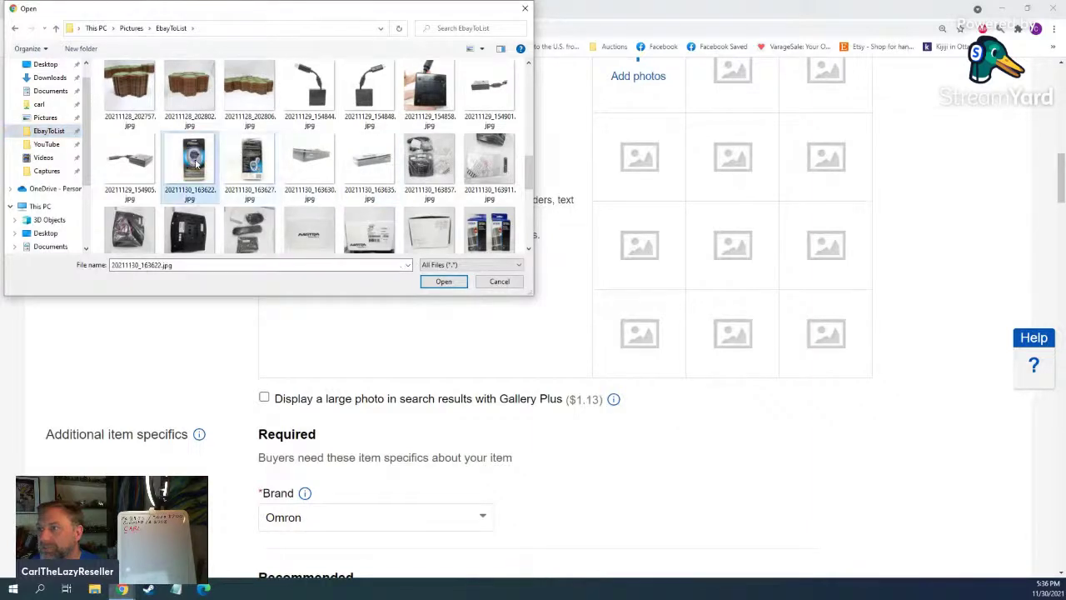
shift+click(369, 162)
click(444, 282)
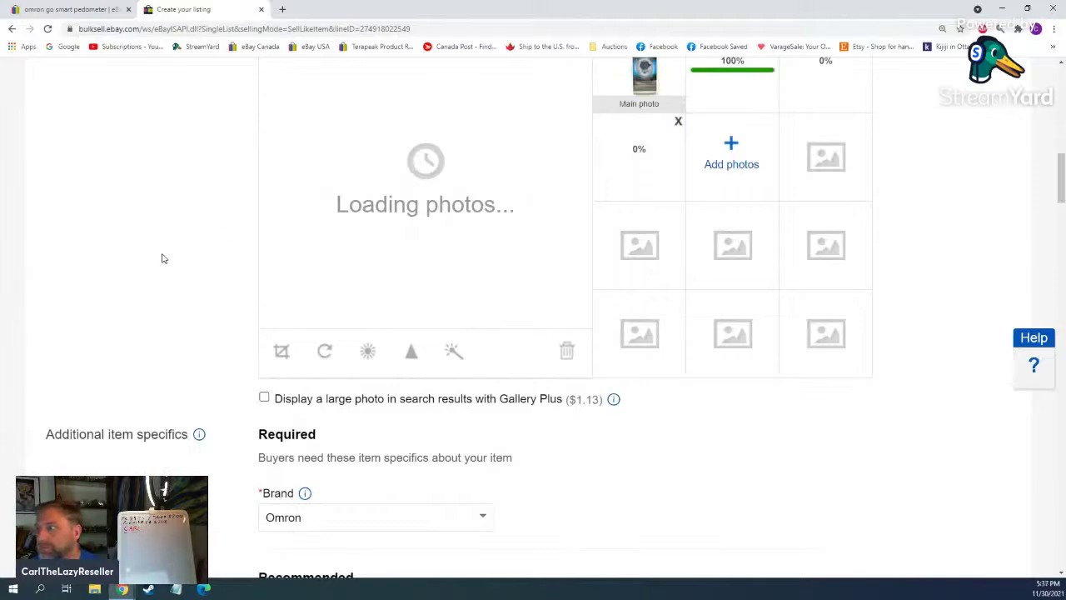
Step: Set the pedometer listing's custom label (SKU) to "F32 Nov"
scroll(162, 258, down, 8)
scroll(162, 257, up, 6)
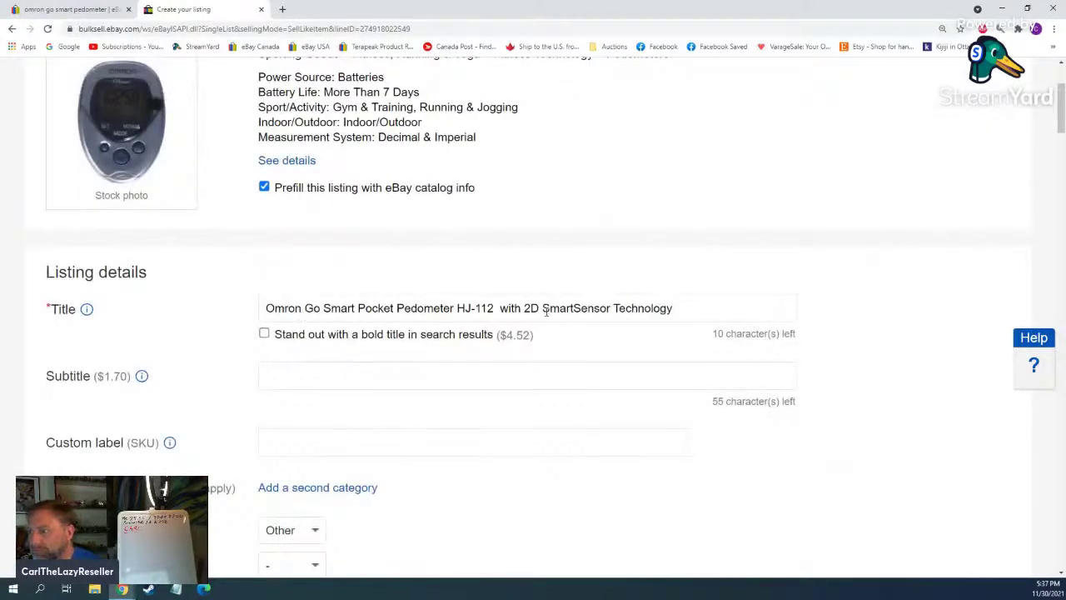
click(301, 435)
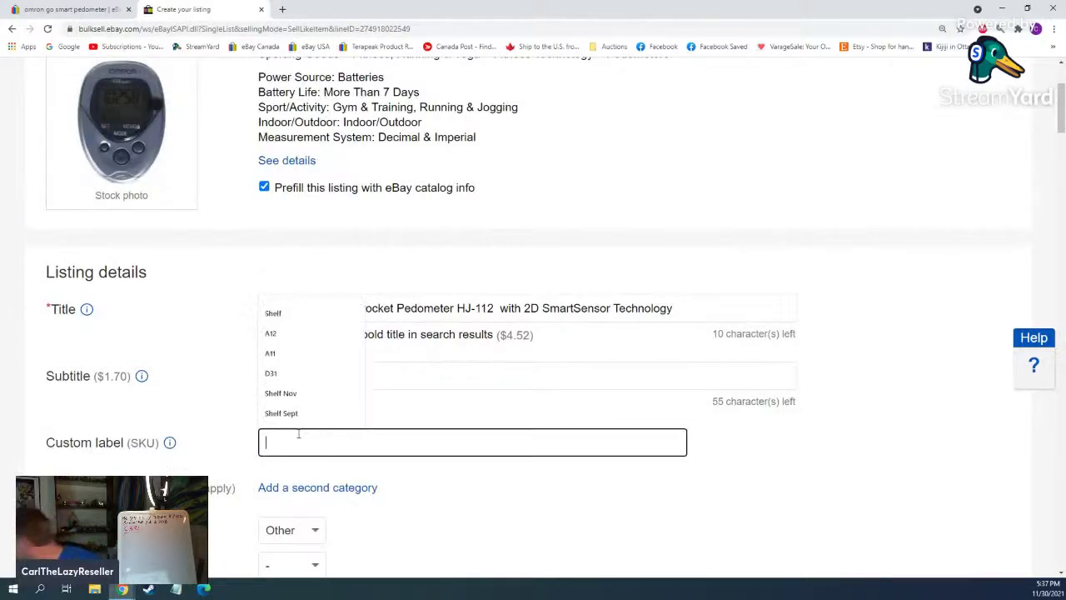
text(F32)
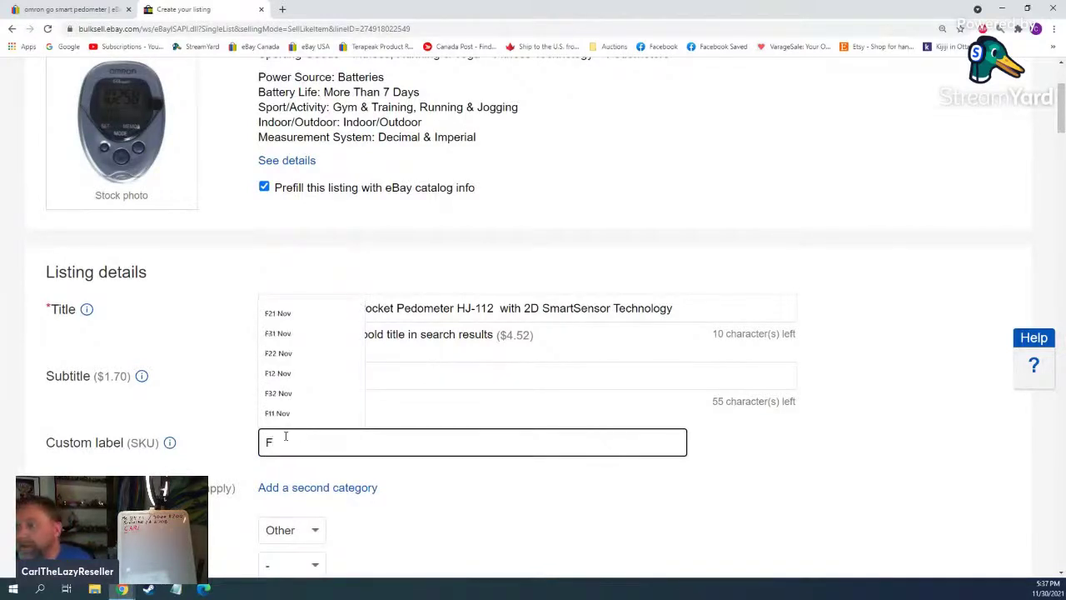
click(288, 471)
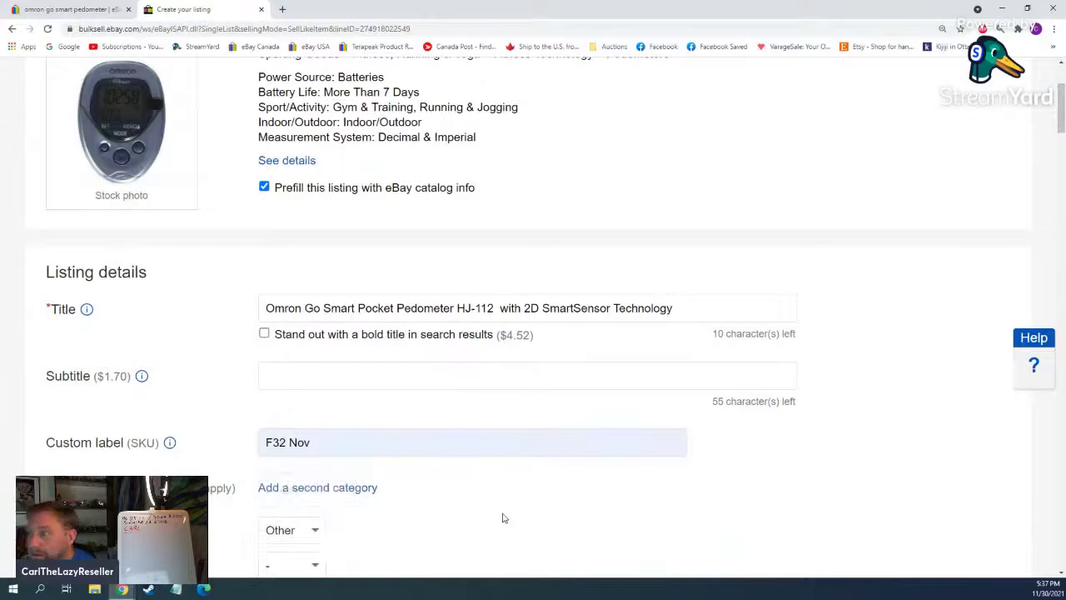
Step: Submit the completed pedometer listing for sale and exit to the active listings without creating another one
scroll(505, 514, down, 4)
scroll(505, 513, down, 4)
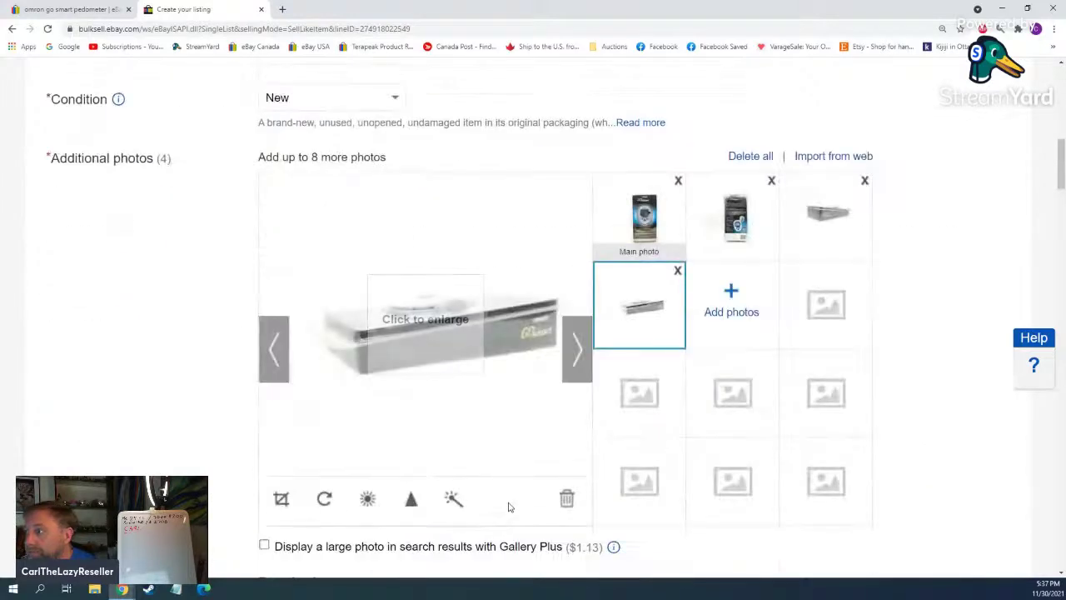
scroll(505, 400, down, 5)
scroll(500, 407, down, 15)
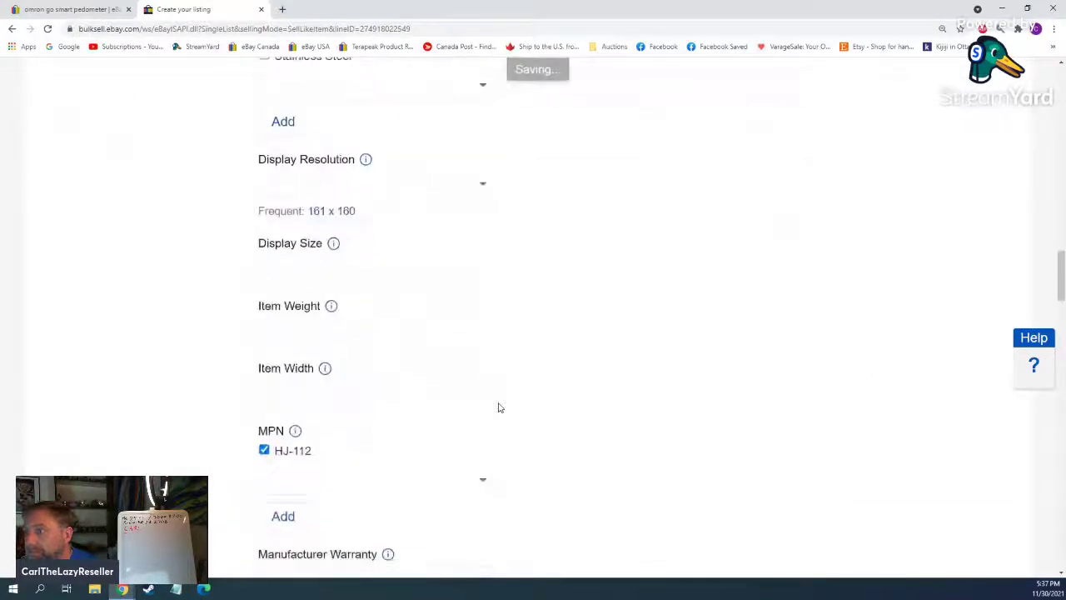
scroll(498, 408, down, 14)
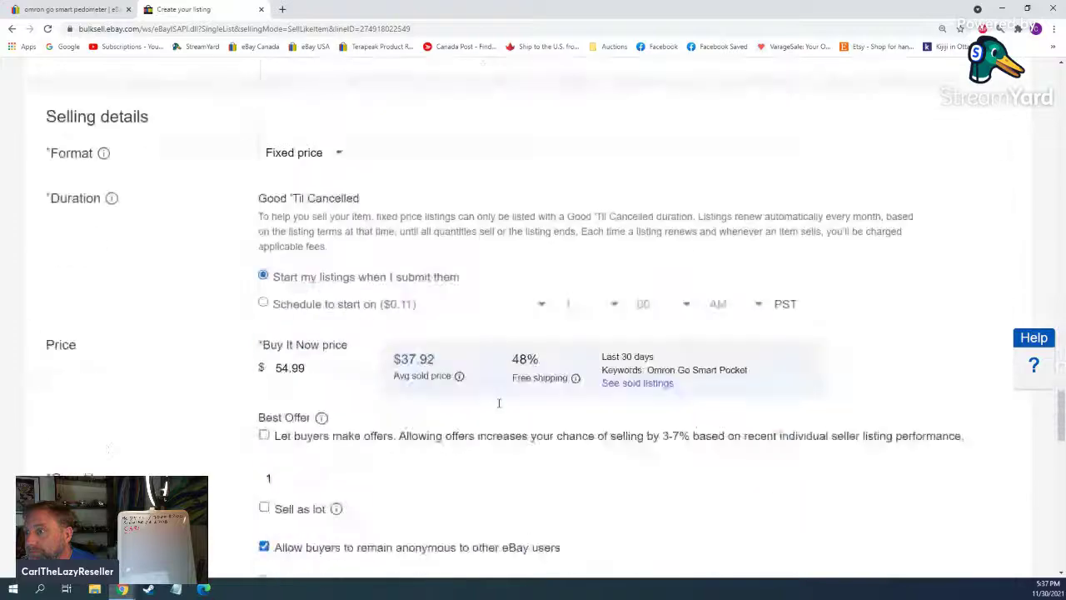
scroll(498, 407, down, 12)
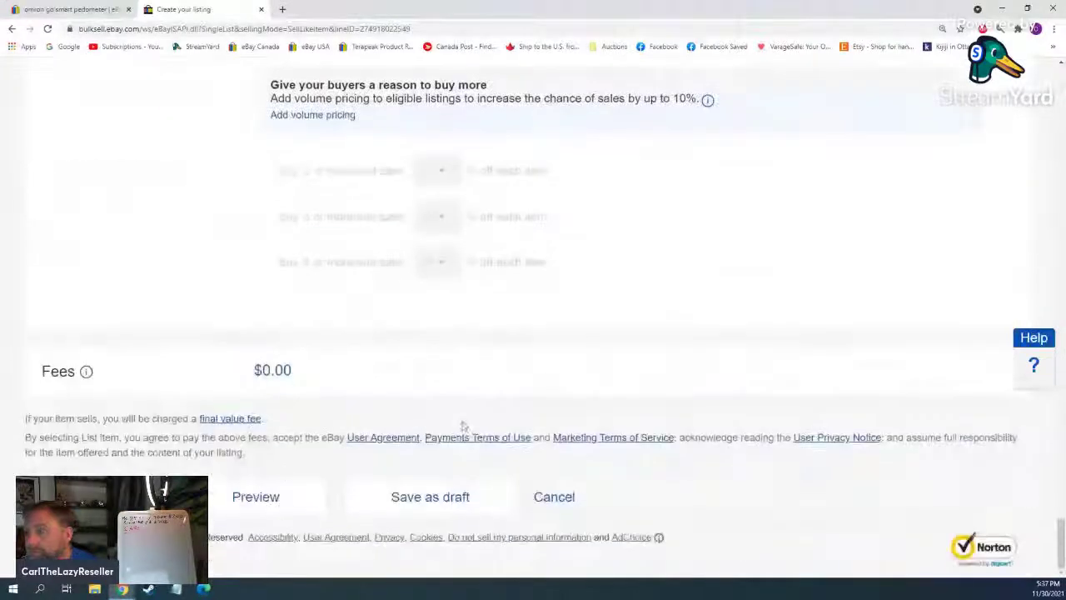
click(125, 498)
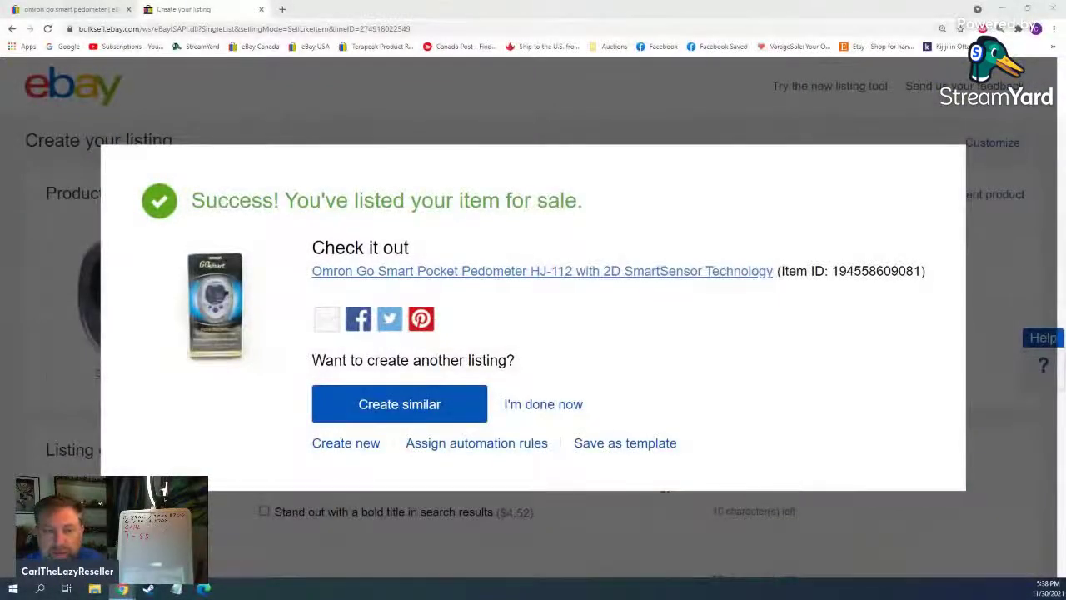
click(548, 403)
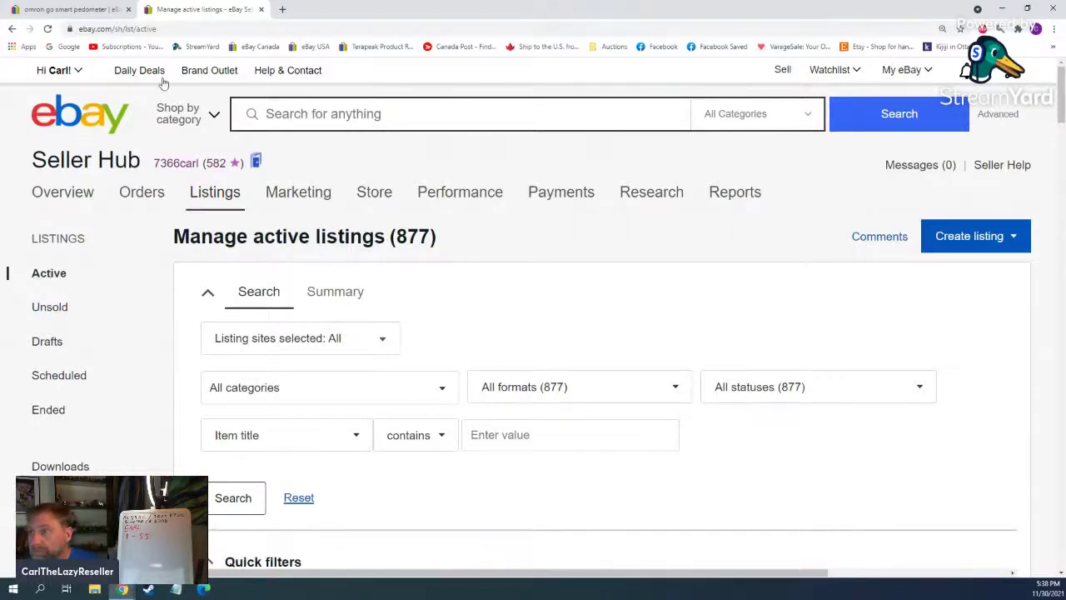
Step: Search eBay's sold listings across all categories for "viewmaster B246"
click(72, 10)
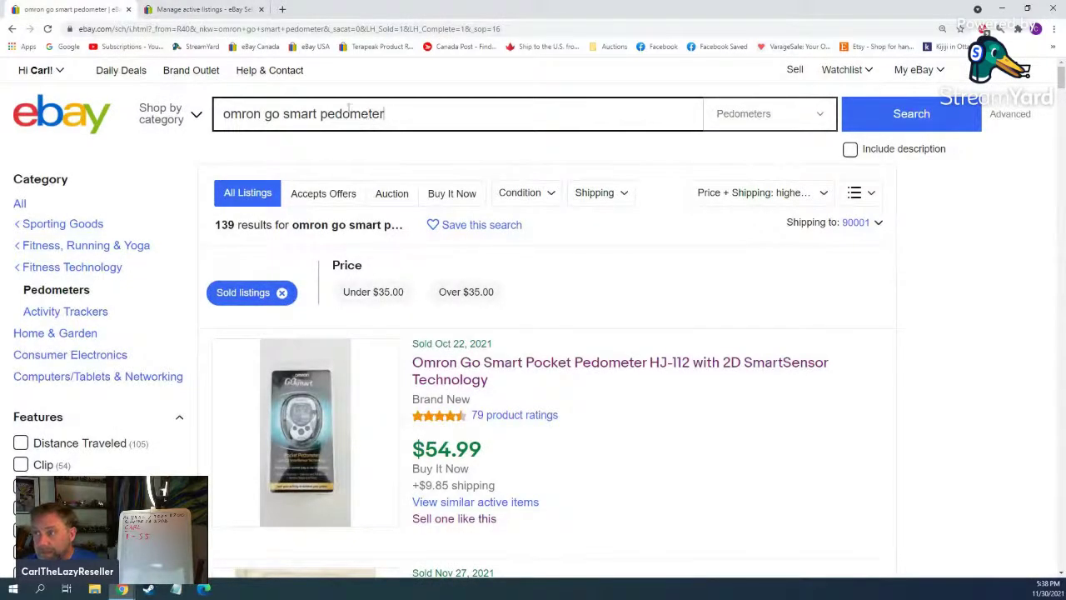
drag(391, 113, 210, 111)
text(view)
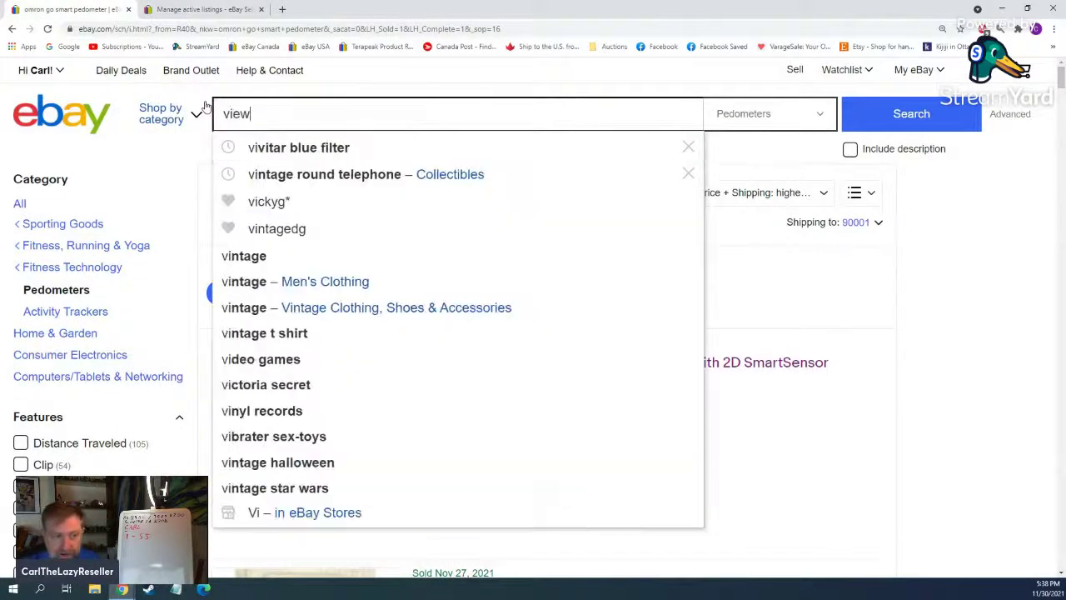
text(master )
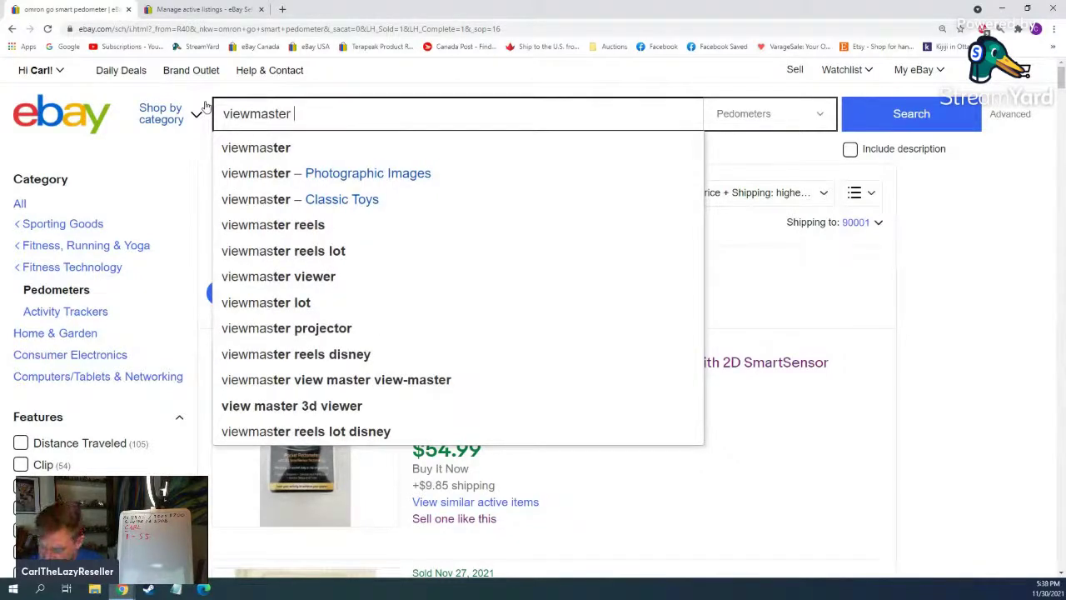
text(B246)
key(Return)
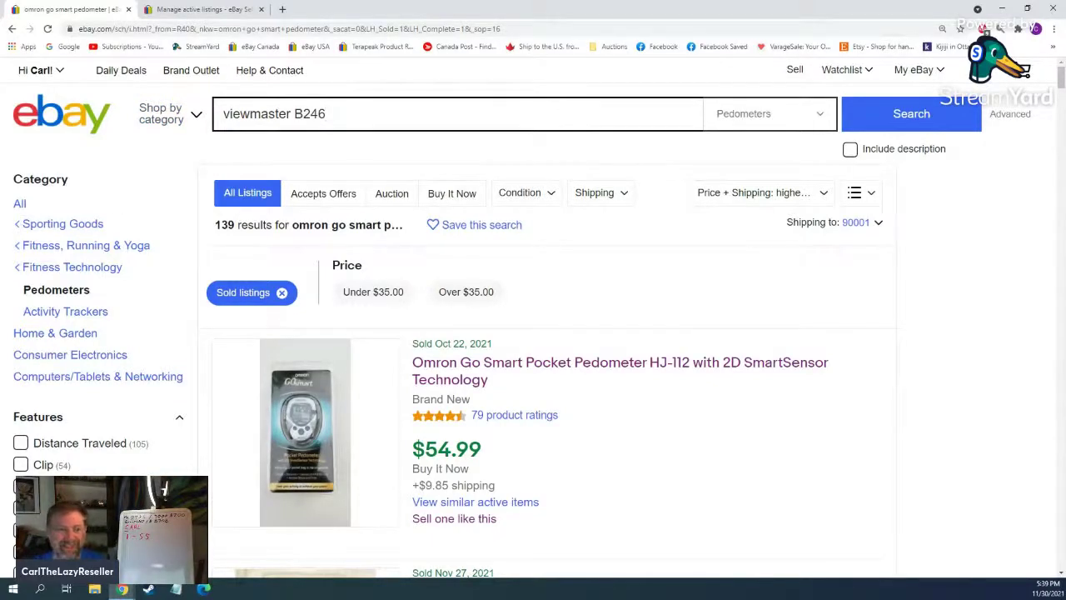
scroll(516, 296, down, 3)
scroll(512, 290, up, 3)
click(913, 119)
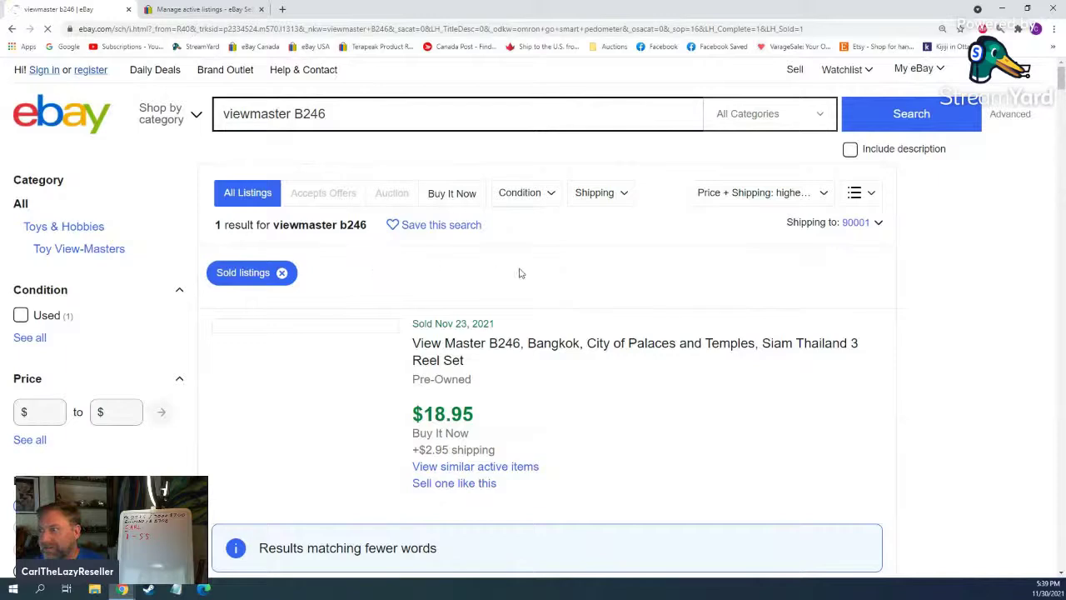
Step: Start a similar listing from the sold View Master B246 Bangkok reel set and open Terapeak Product Research in a separate tab
middle_click(443, 492)
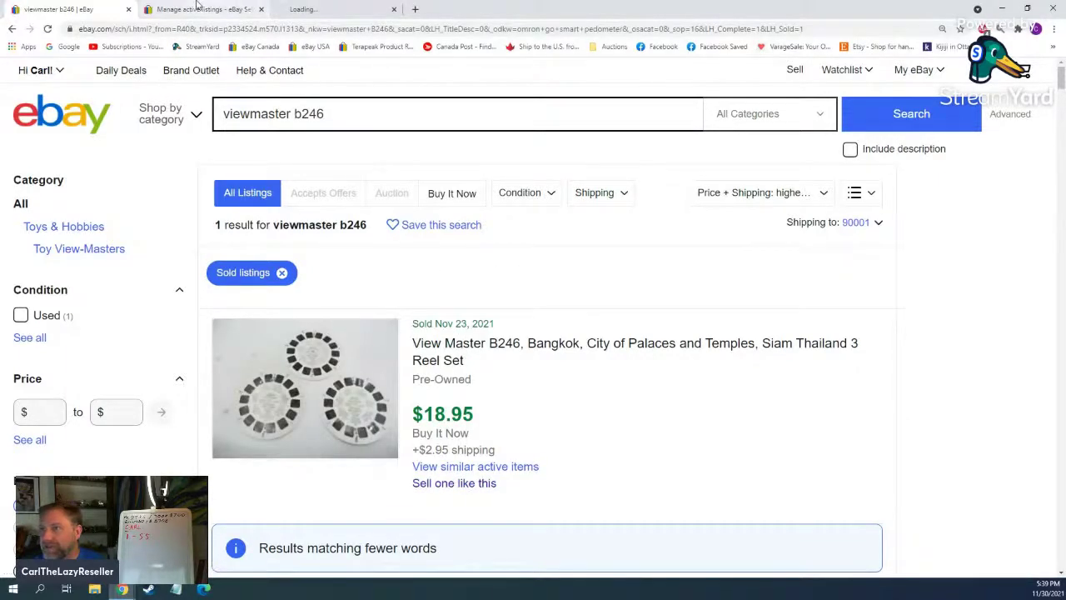
click(261, 9)
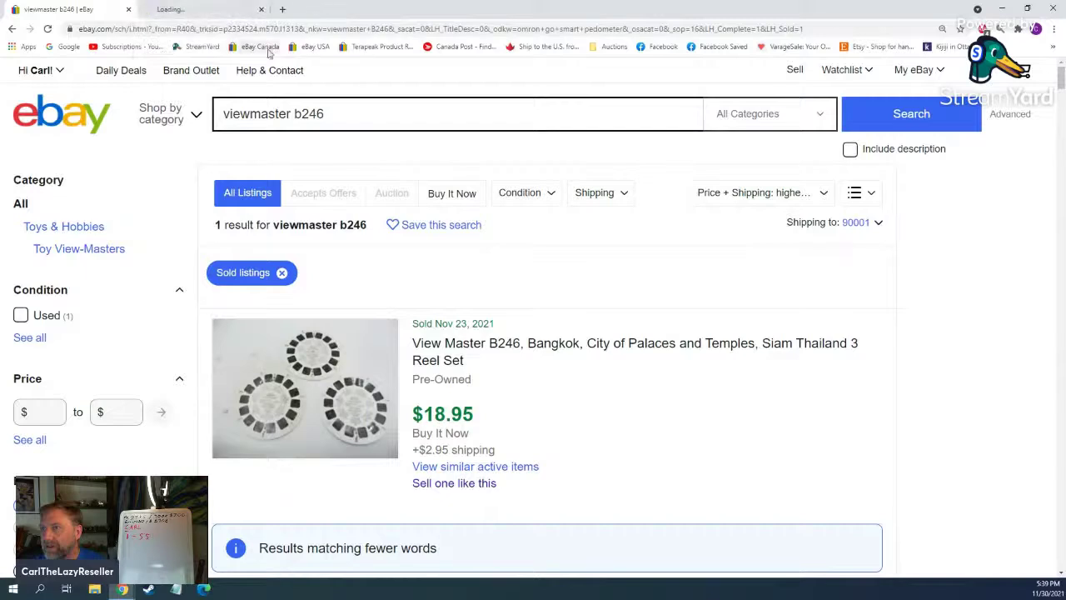
middle_click(379, 46)
click(180, 8)
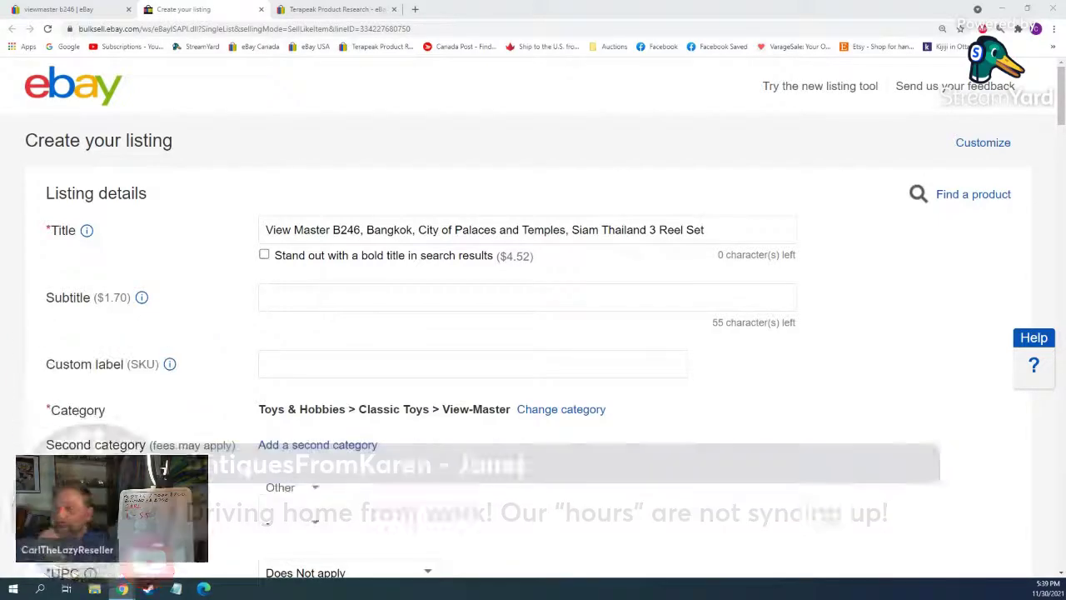
Step: Set the View Master listing's custom label (SKU) to "Shelf Nov"
click(330, 375)
click(297, 395)
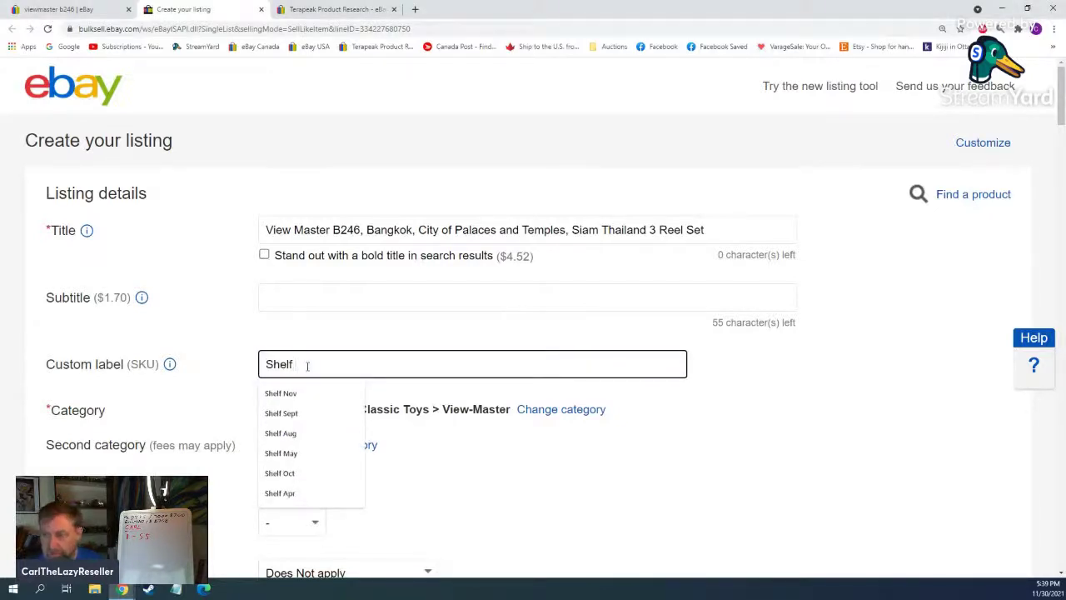
text(Nov)
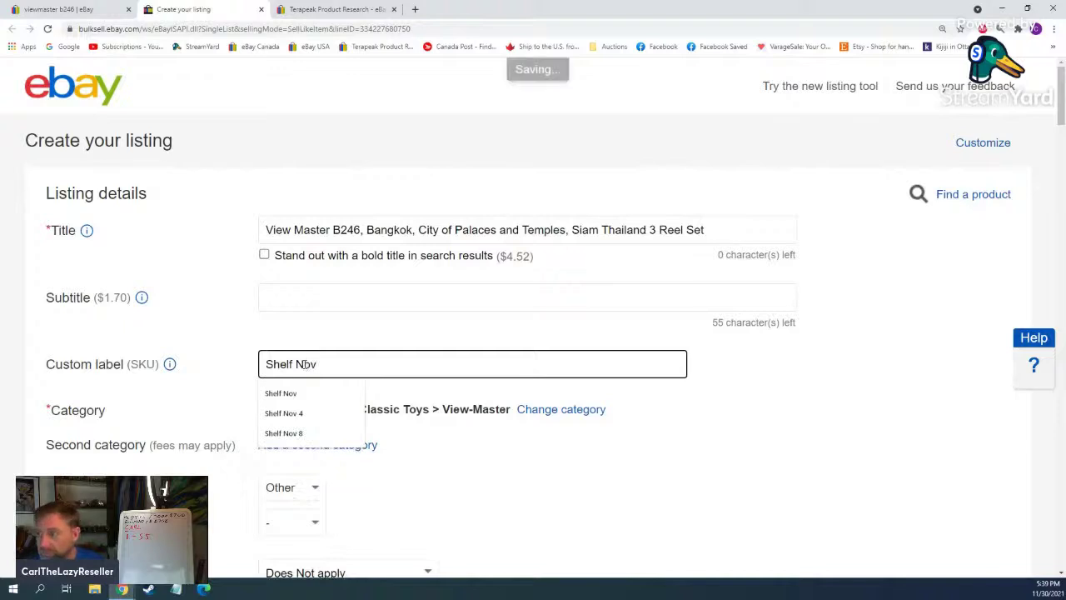
click(511, 448)
Step: Upload the three View Master reel set photos, 20211130_171608.jpg through 20211130_171651.jpg, from the EbayToList folder to the listing
scroll(509, 448, down, 4)
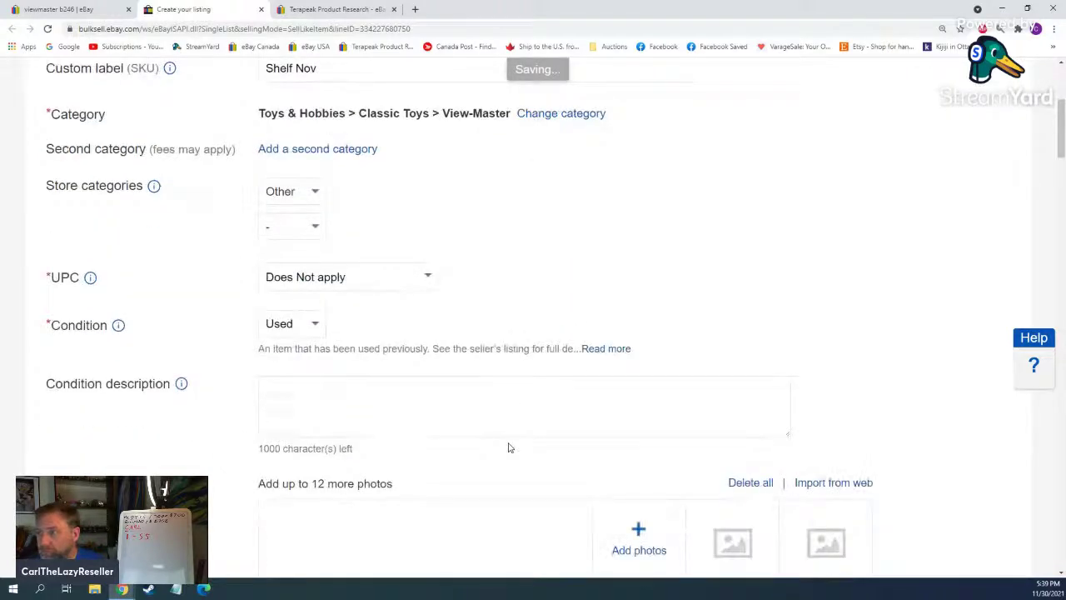
scroll(508, 448, down, 2)
click(411, 493)
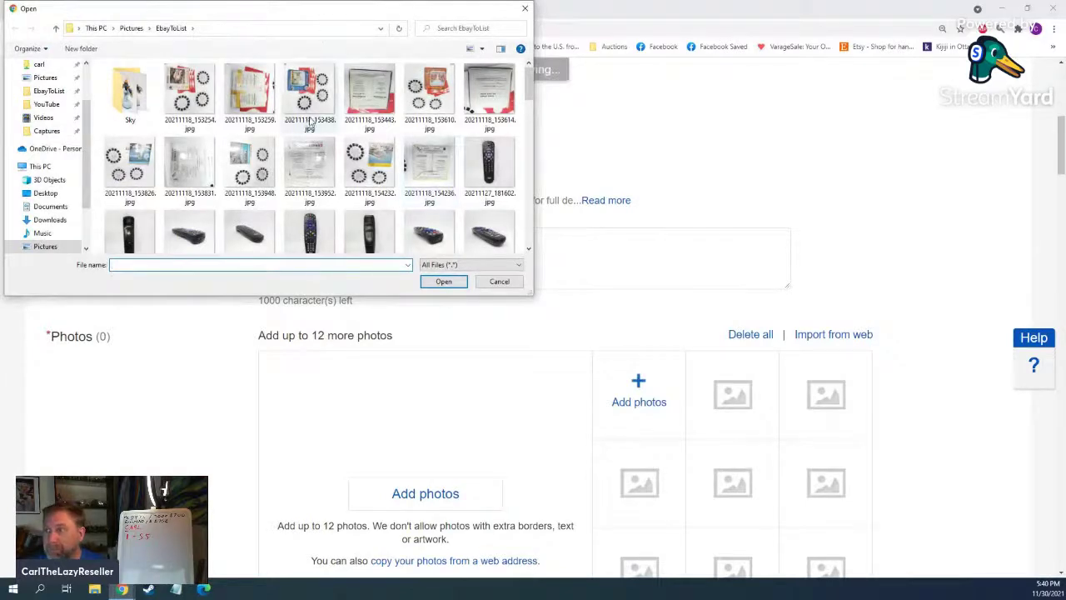
scroll(374, 184, down, 3)
scroll(307, 160, up, 3)
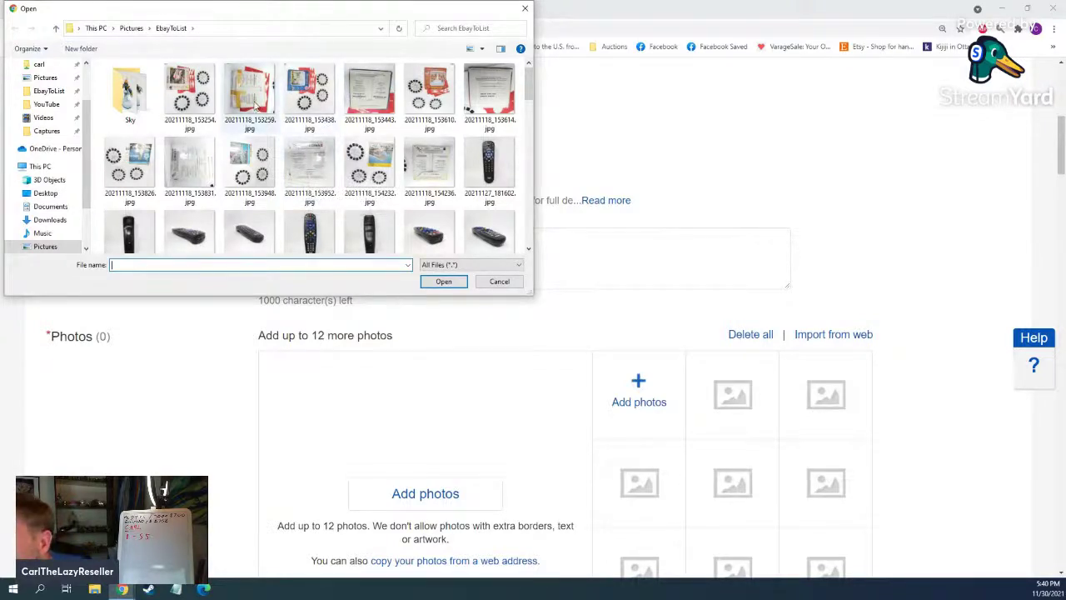
scroll(256, 127, down, 15)
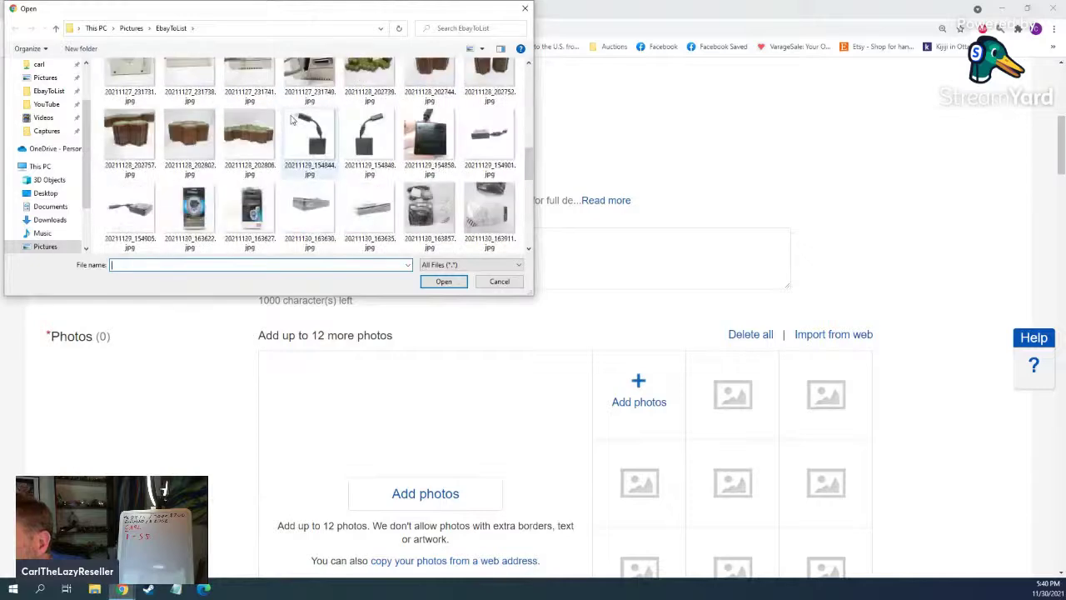
scroll(321, 144, up, 1)
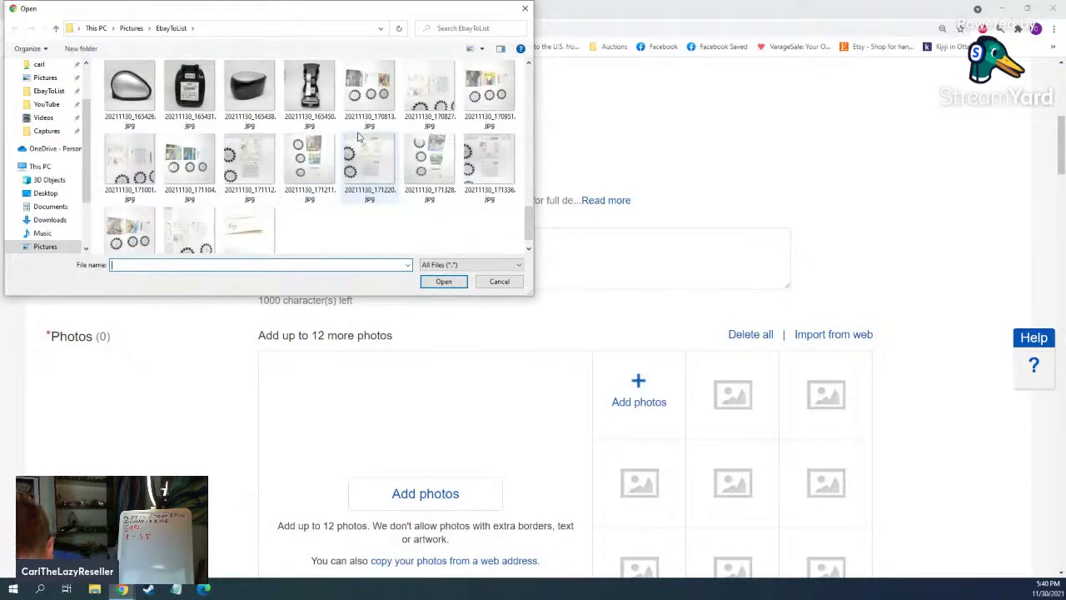
click(125, 226)
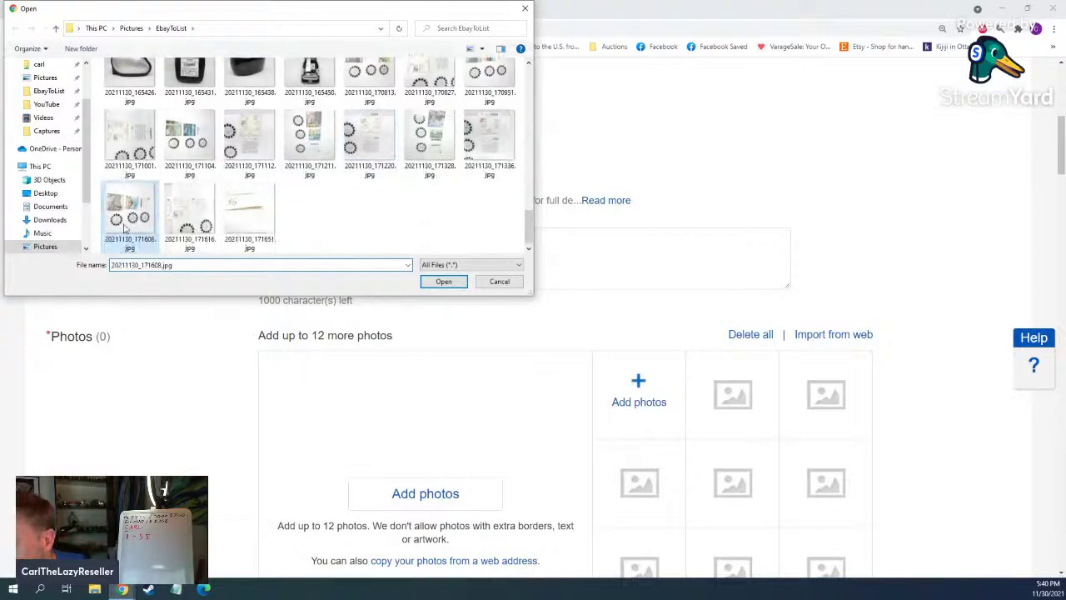
shift+click(248, 218)
click(444, 282)
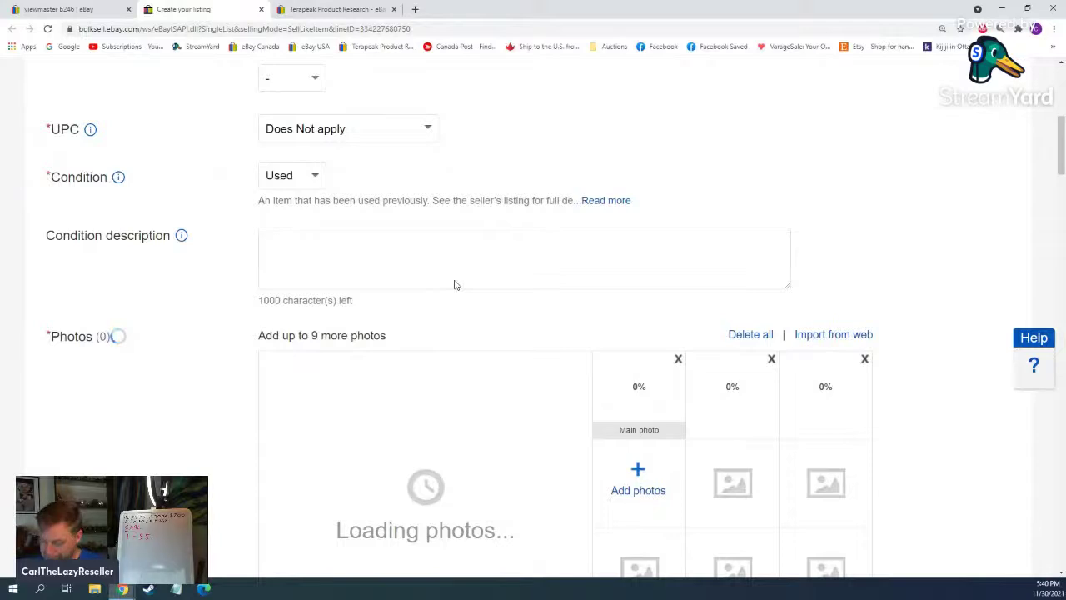
Step: Set the Brand item specific of the Bangkok reel set listing to "View-Master"
scroll(341, 258, down, 15)
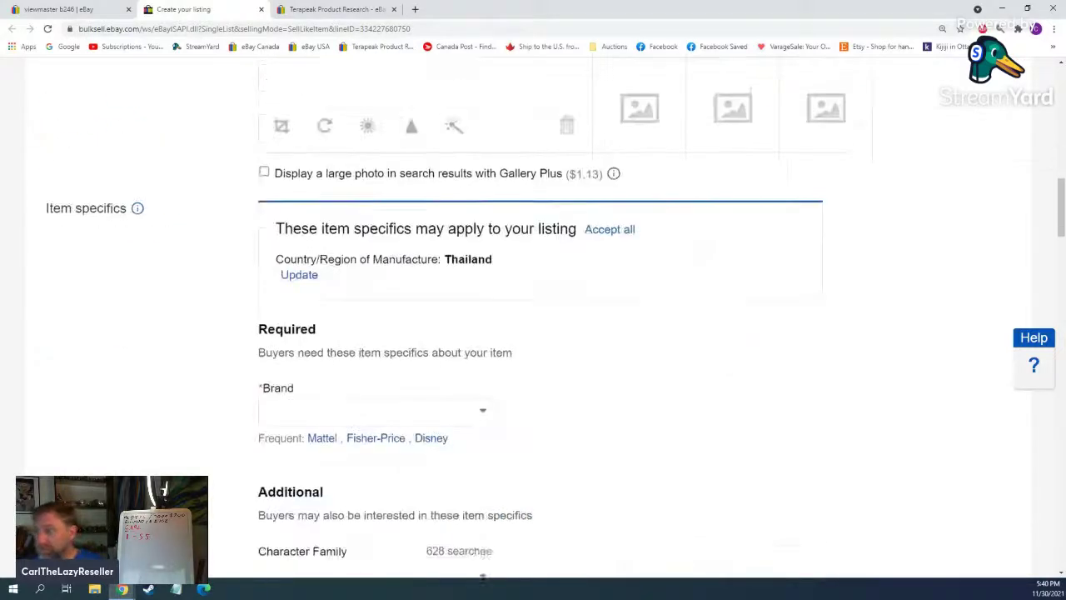
scroll(329, 267, up, 5)
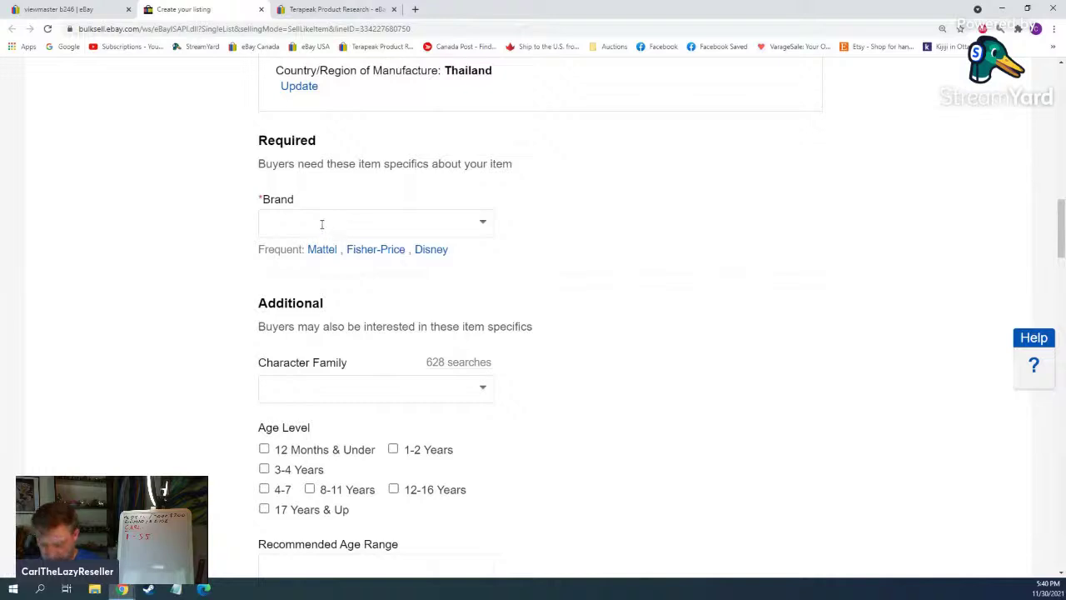
click(322, 224)
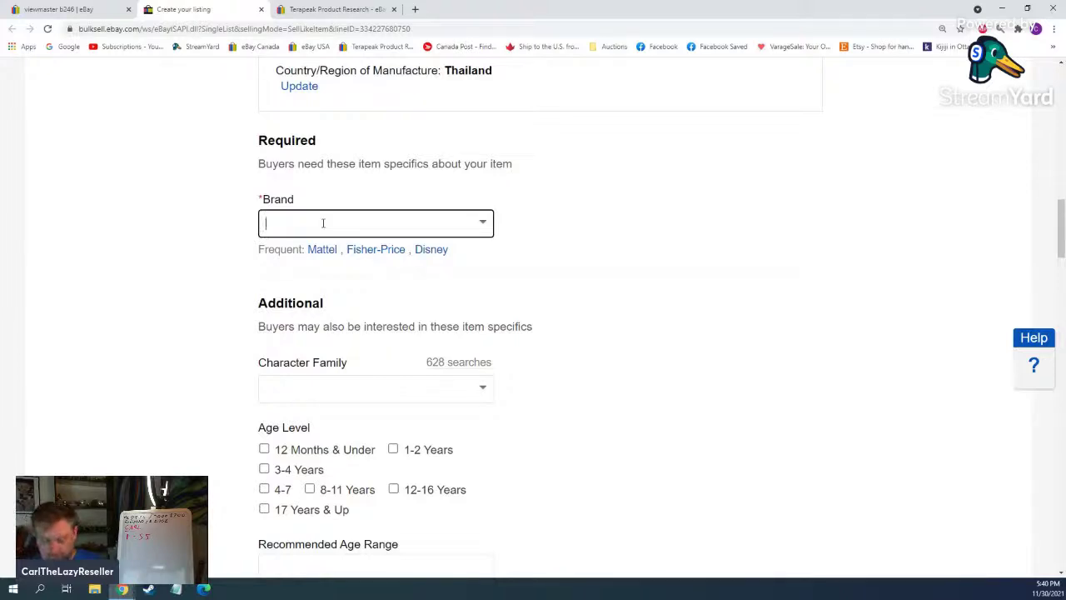
text(View)
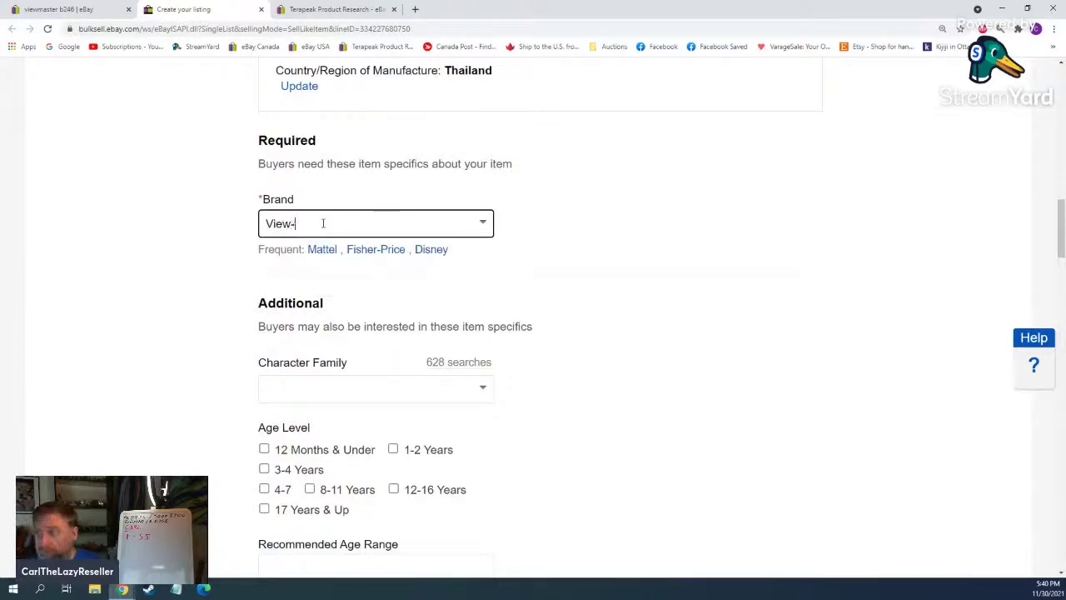
text(-Master)
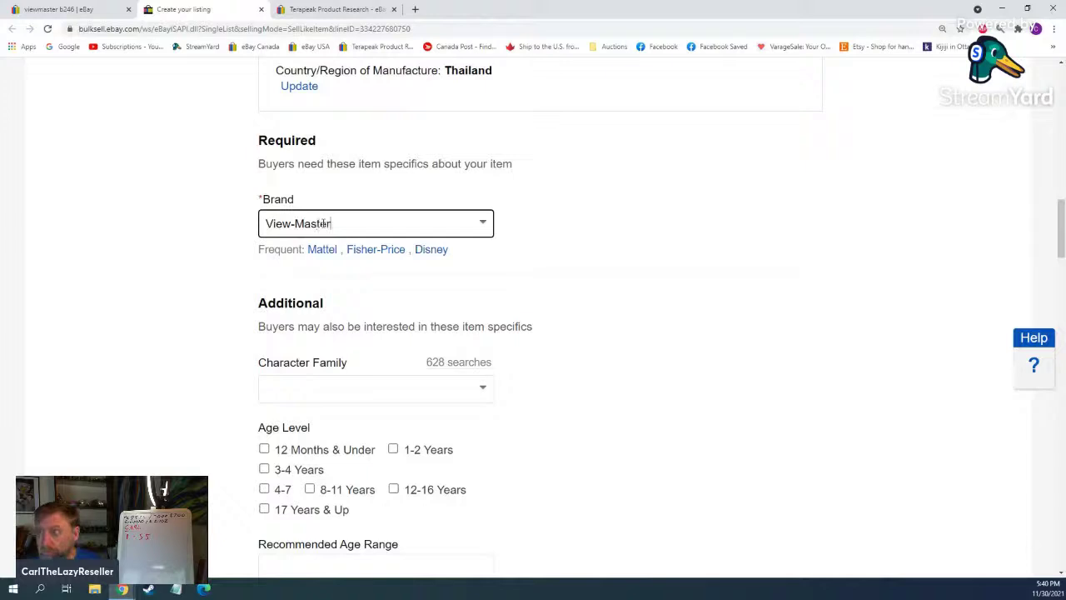
click(167, 193)
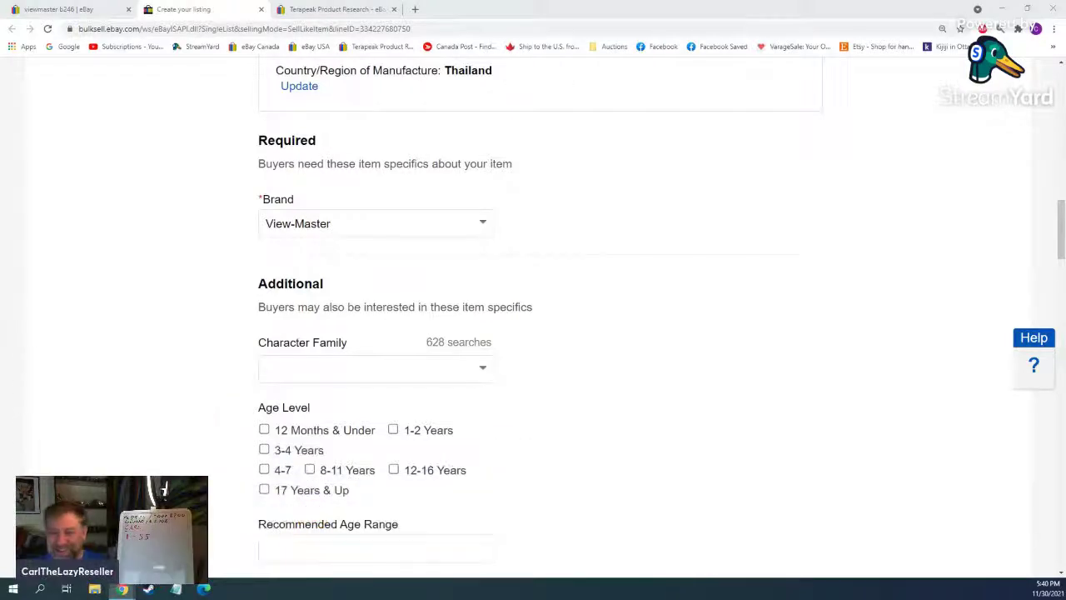
Step: Switch the item description to advanced editing and insert the custom template "Good might have mark"
scroll(589, 184, down, 12)
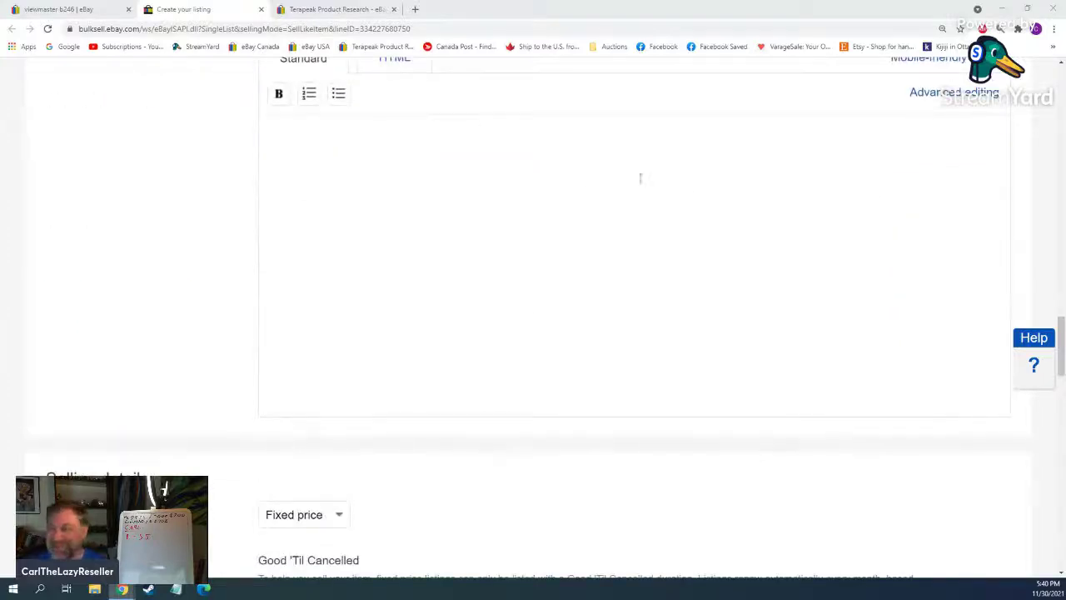
click(950, 93)
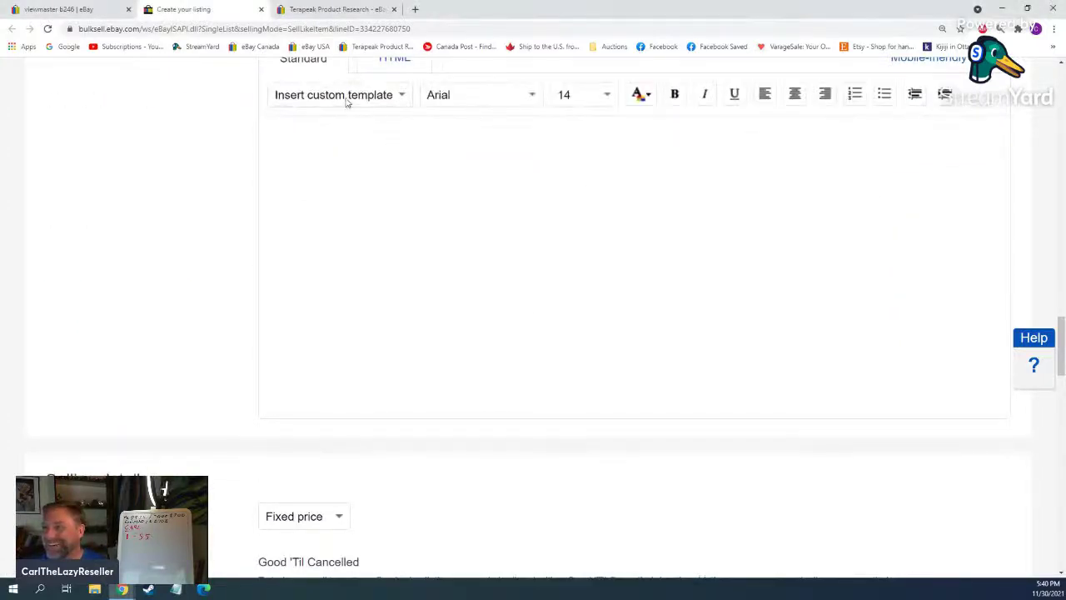
click(345, 97)
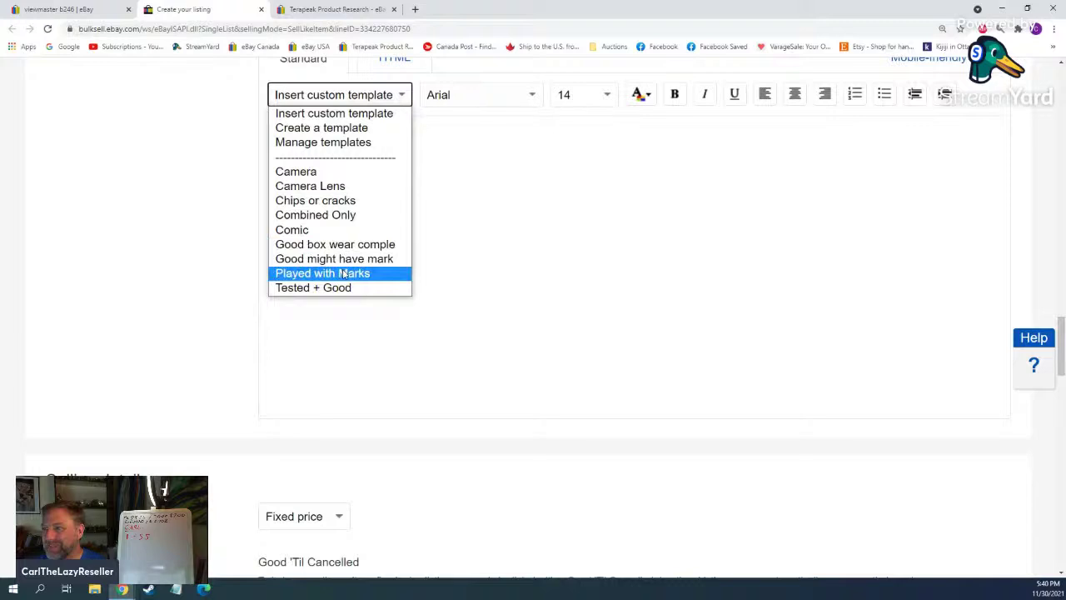
click(334, 258)
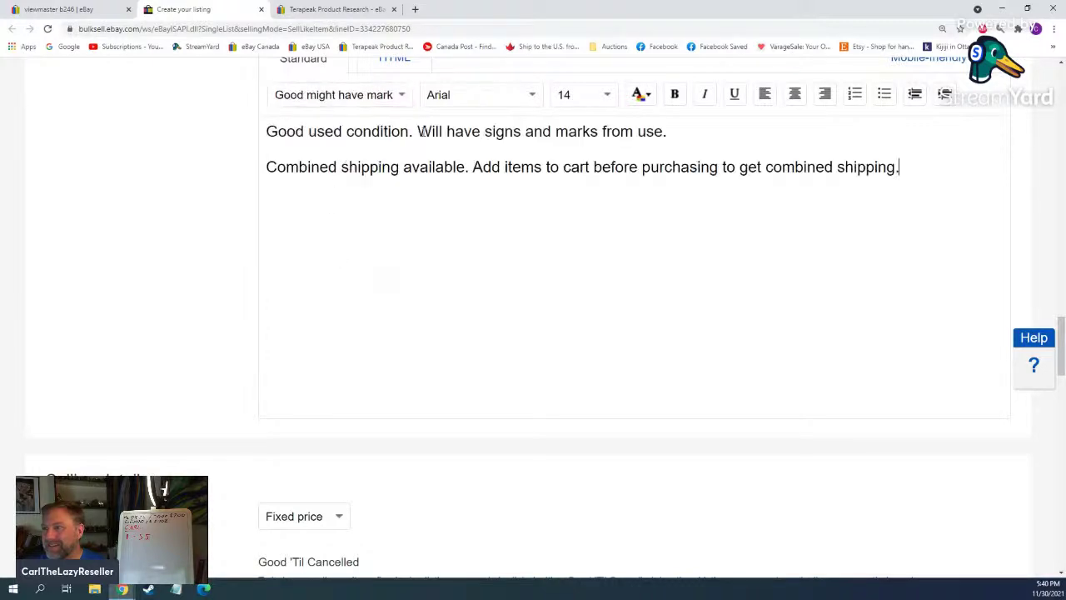
Step: Insert the sentence "Tear on side of package." after "Good used condition." in the item description
click(418, 131)
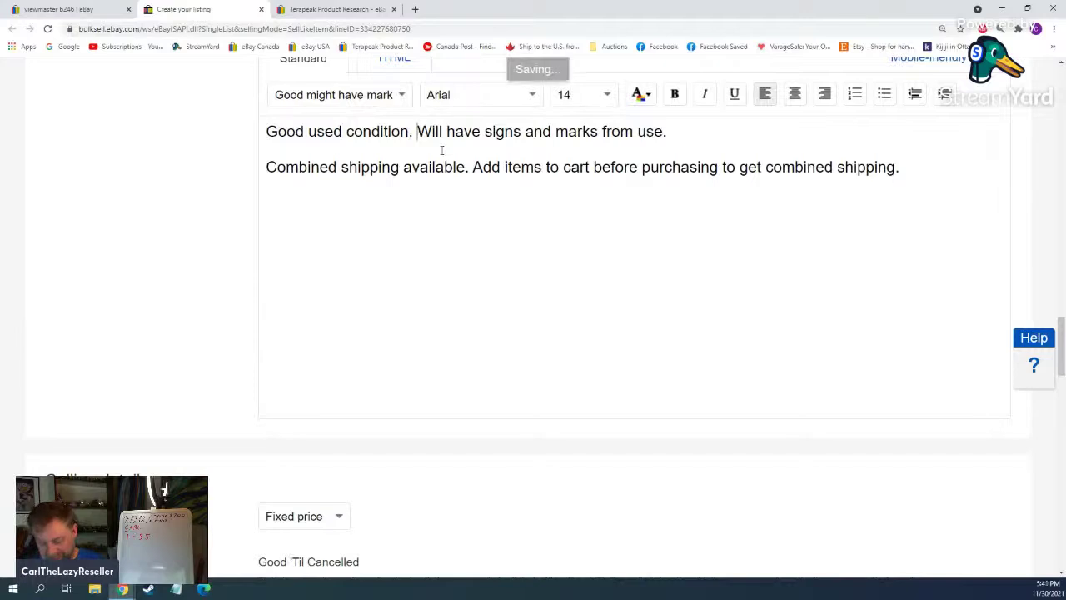
text(TwE)
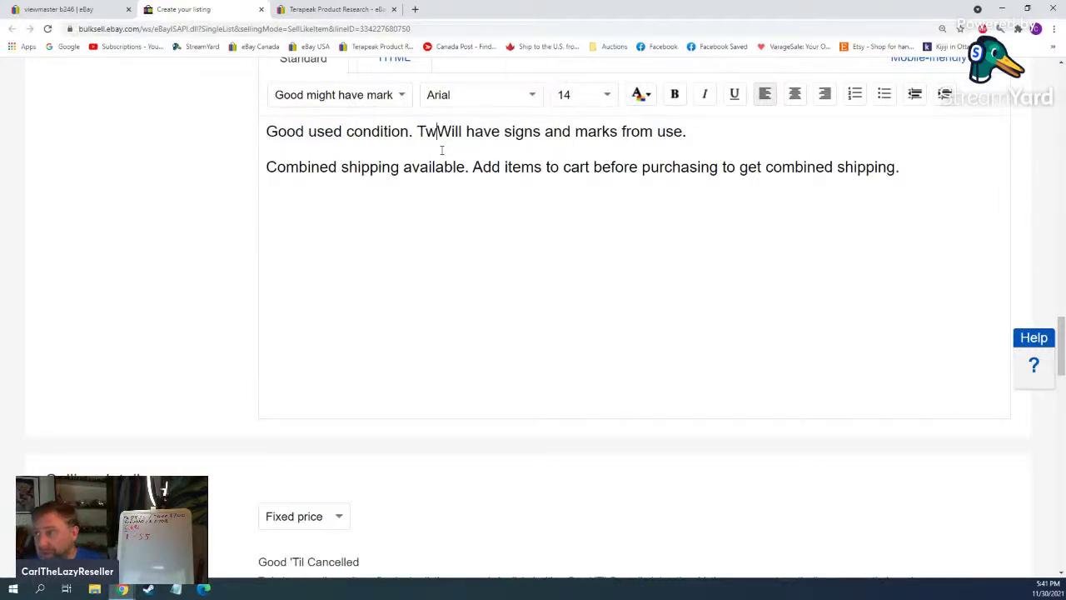
key(BackSpace)
key(BackSpace)
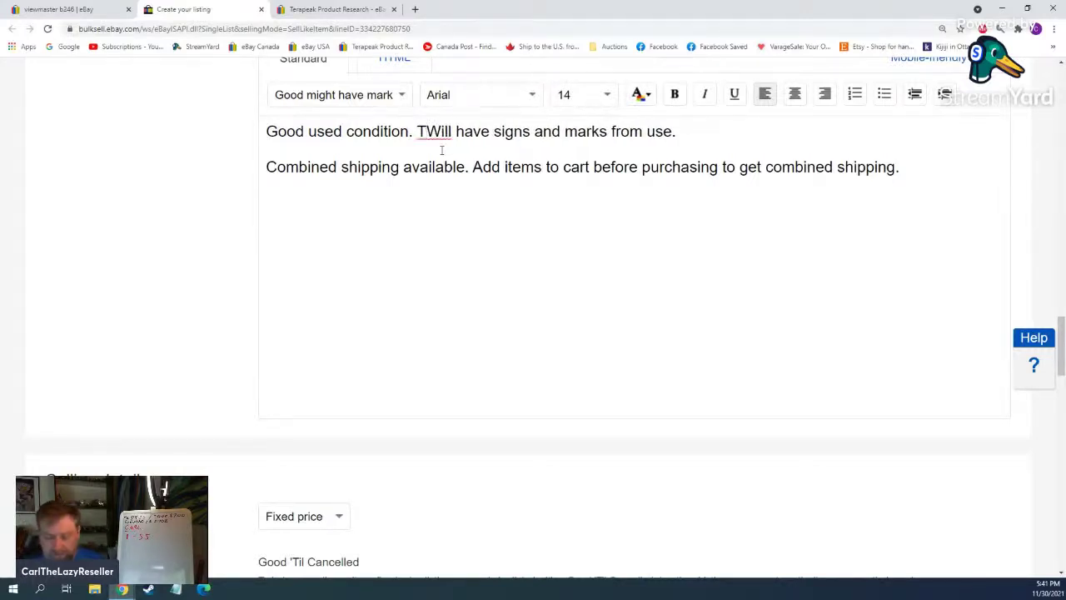
text(E)
key(BackSpace)
text(ear on )
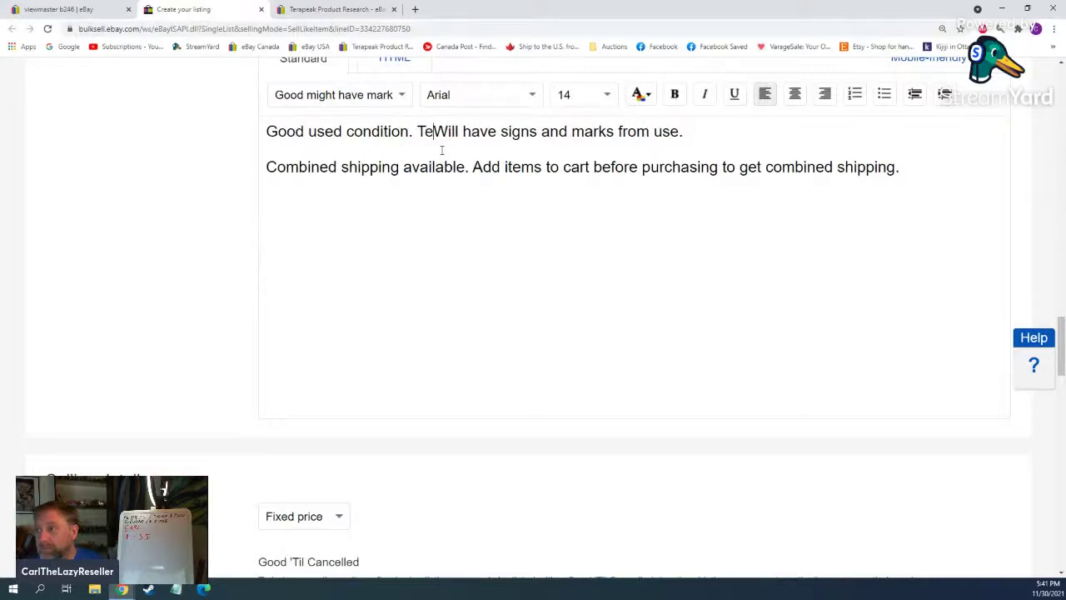
text(side of pac)
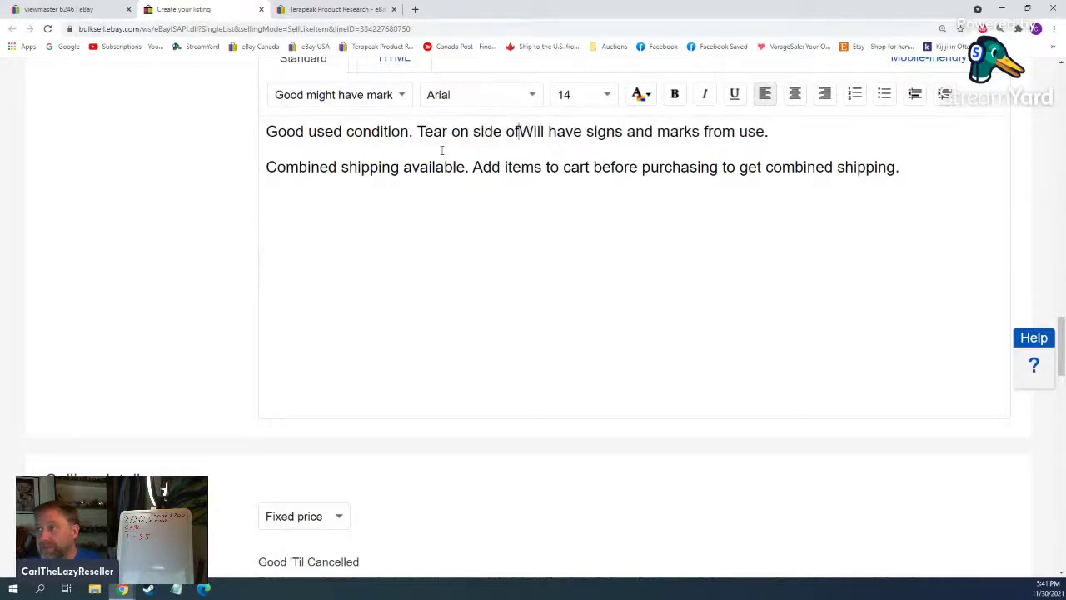
text(kage.)
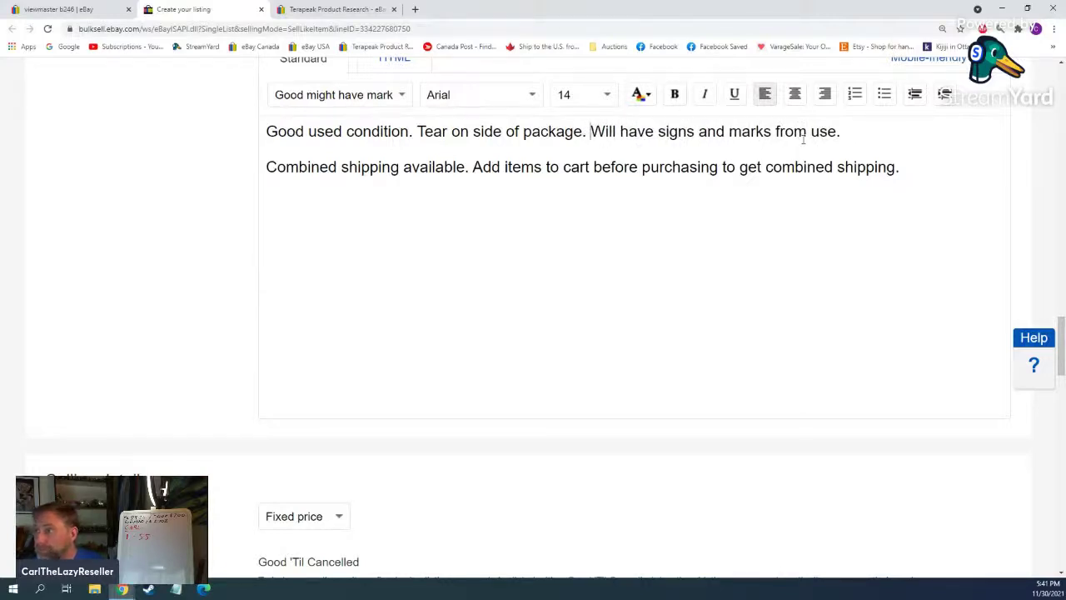
Step: Copy the first line of the item description into the condition description
double_click(301, 166)
triple_click(254, 133)
key(ctrl+c)
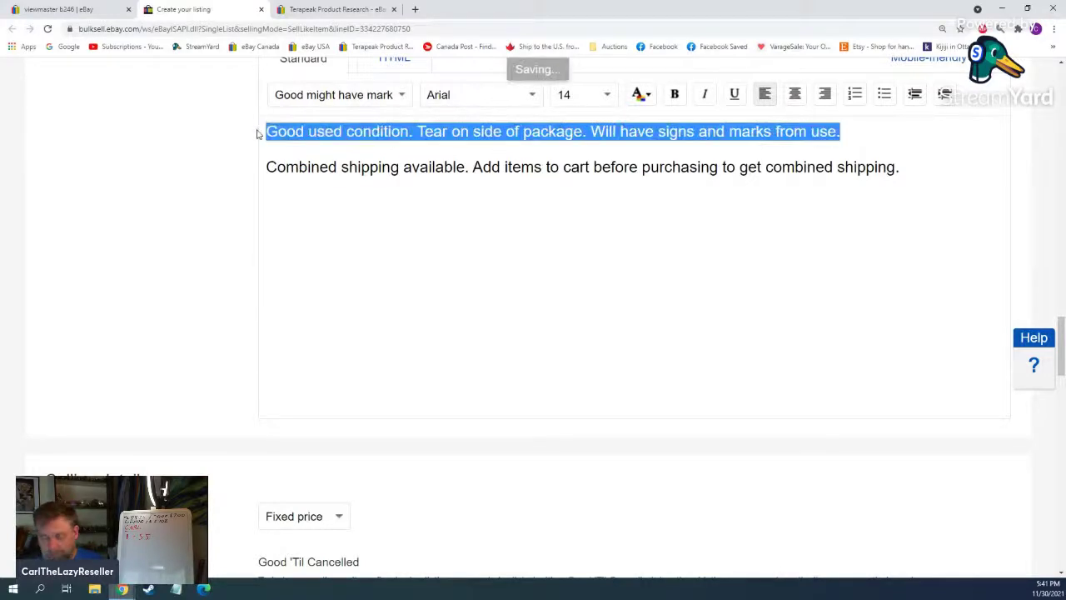
scroll(271, 194, up, 20)
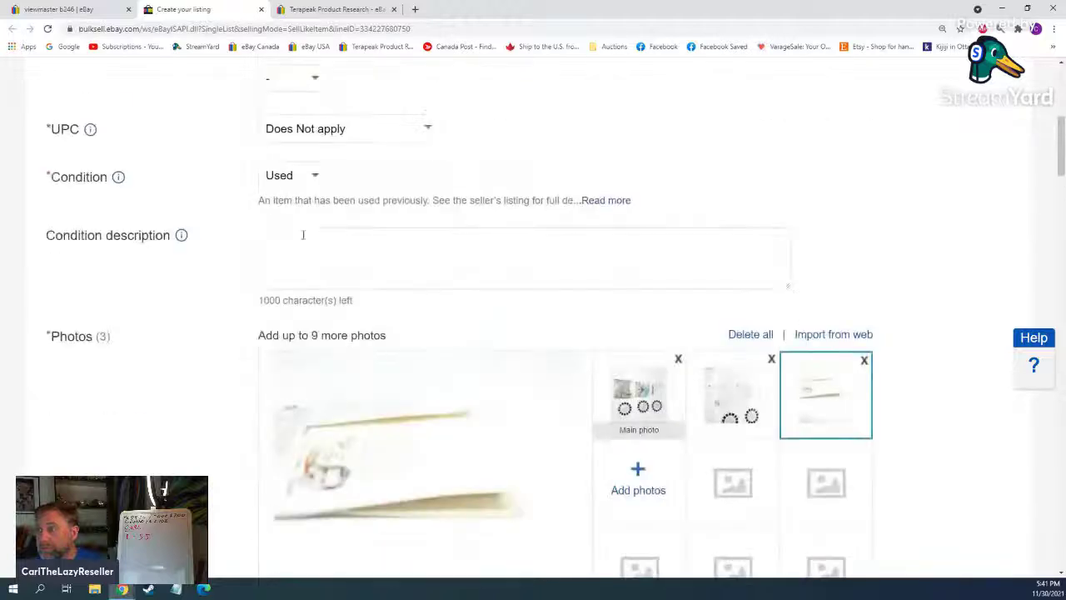
click(301, 245)
key(ctrl+v)
Step: Rotate the main photo of the reels and covers upright and save the edited image
scroll(301, 246, up, 5)
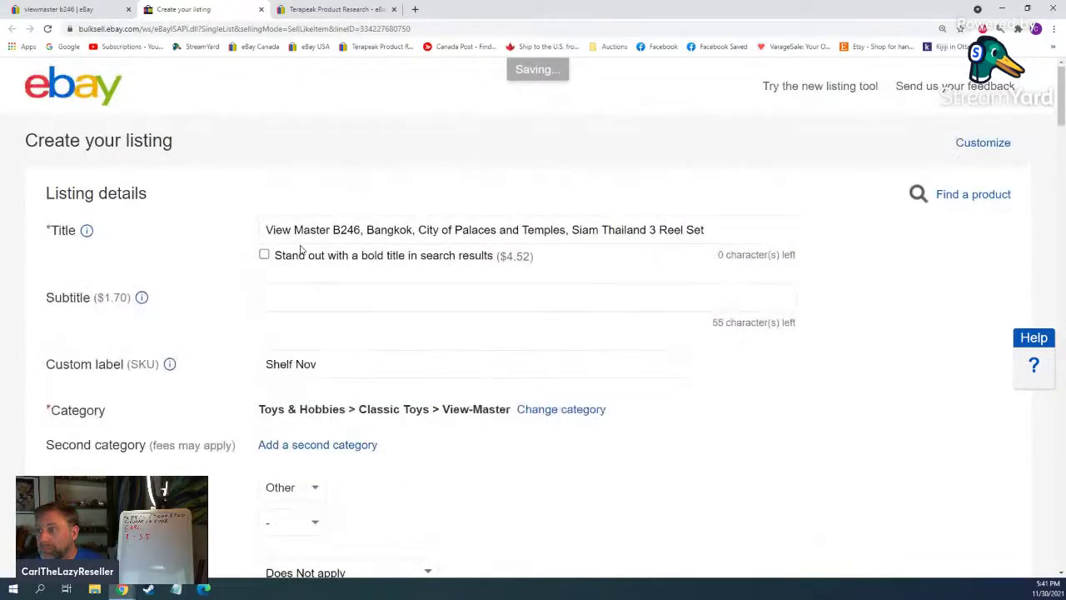
scroll(300, 247, down, 15)
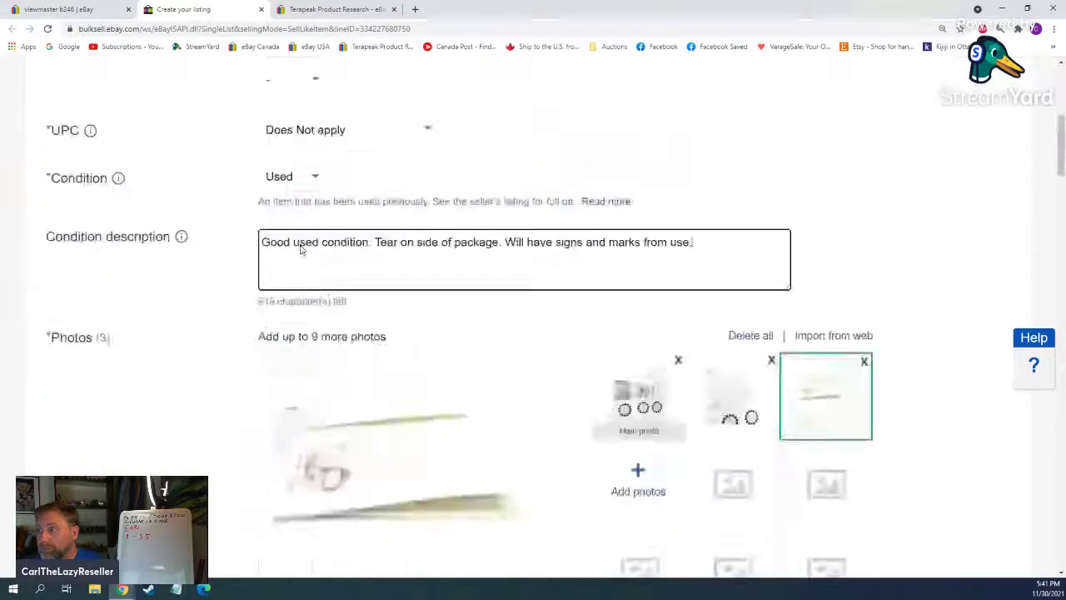
scroll(300, 245, up, 10)
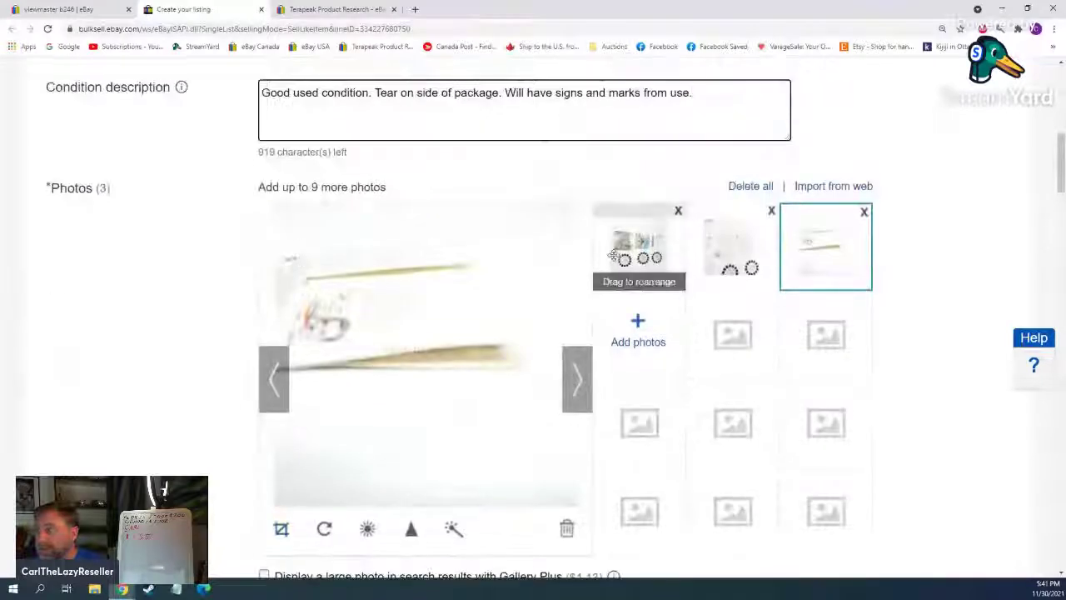
click(576, 379)
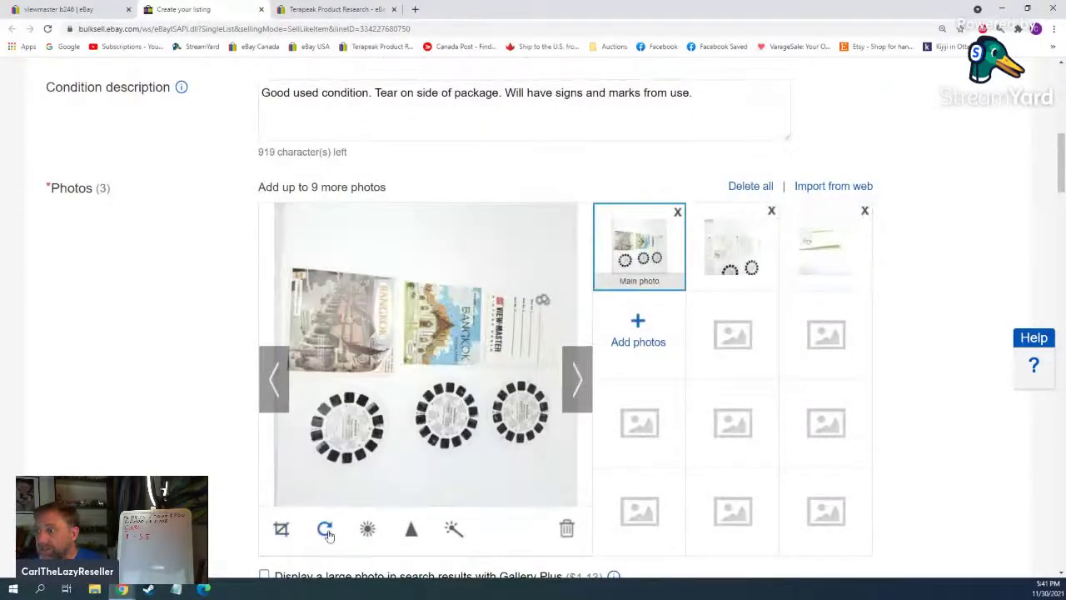
click(324, 530)
click(326, 531)
click(497, 528)
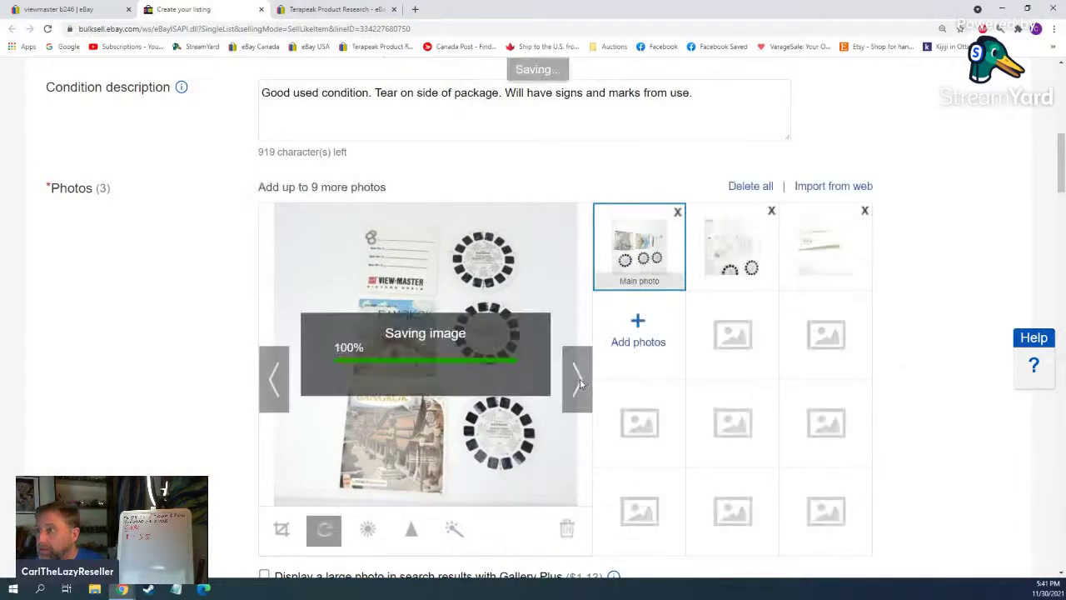
Step: Rotate the second photo, showing the backs of the package and reels, upright and save it
click(578, 382)
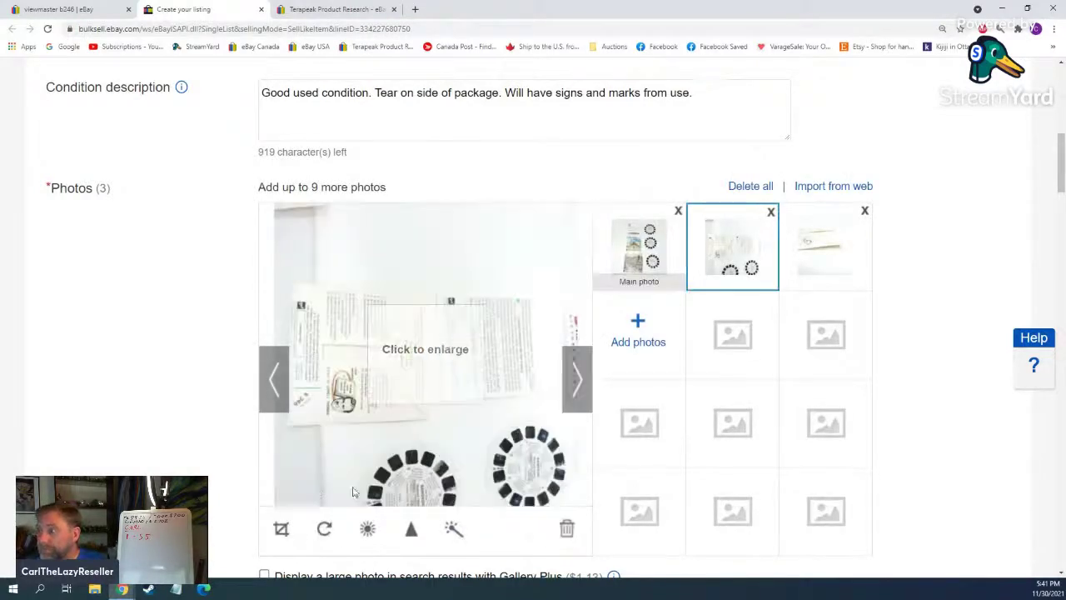
click(324, 529)
click(324, 531)
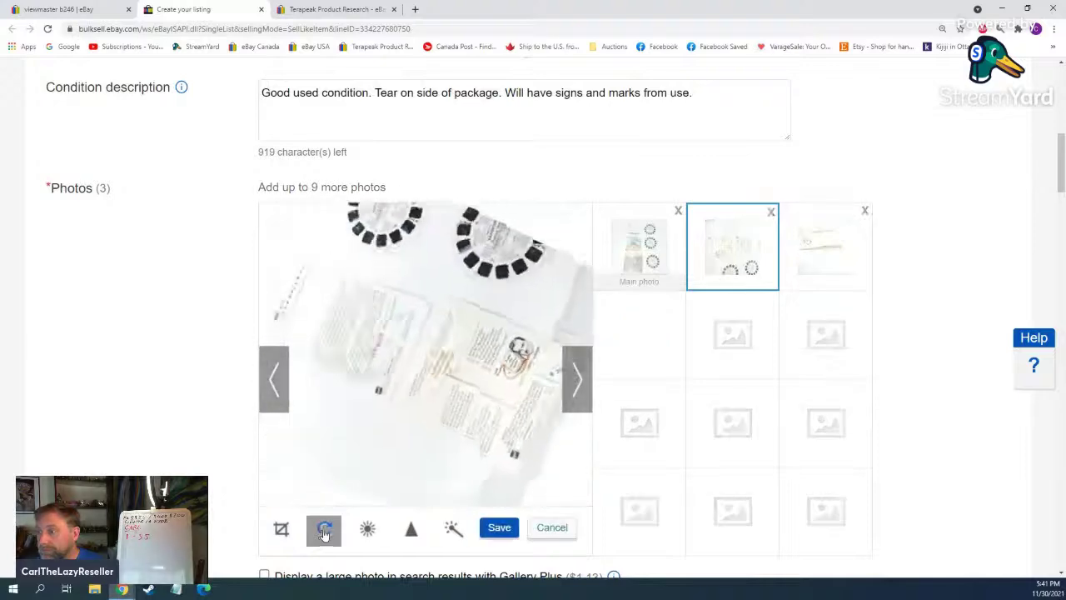
click(262, 383)
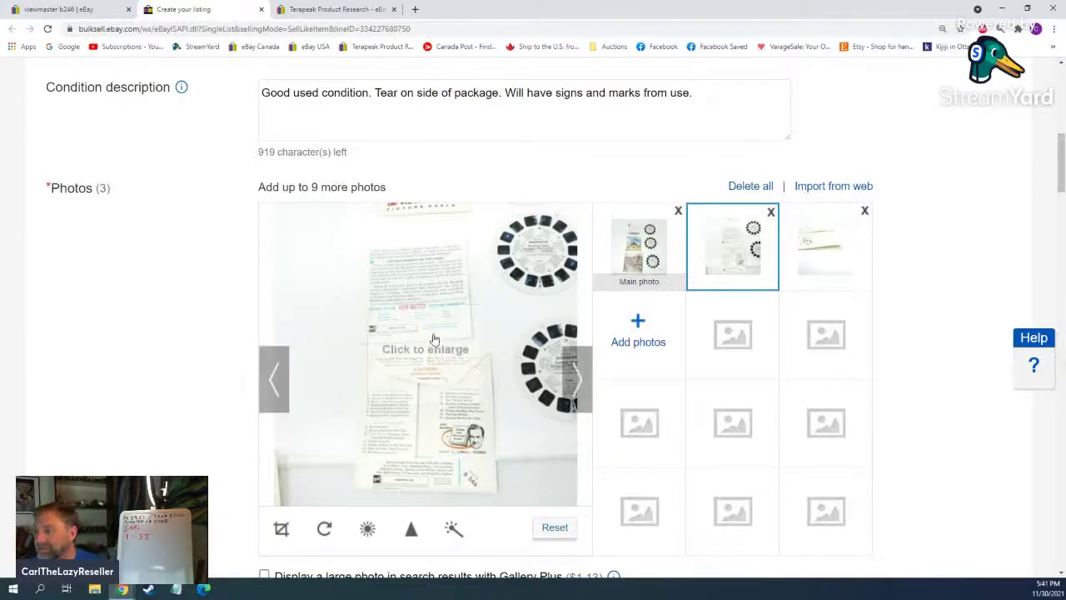
Step: Rotate the third photo, showing the edge of the package, and save it
click(587, 383)
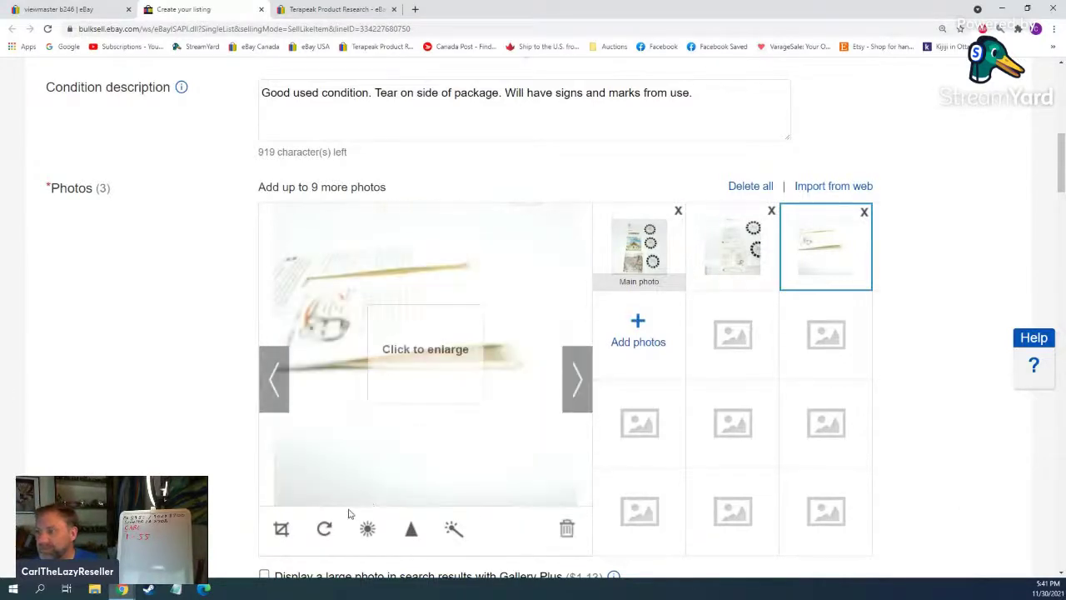
click(327, 533)
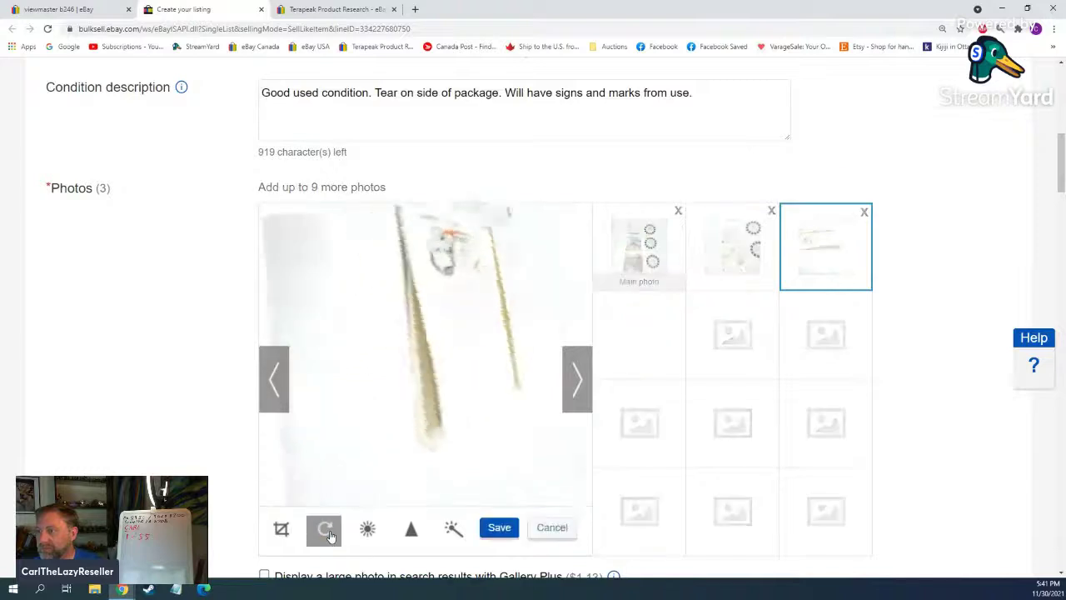
click(499, 529)
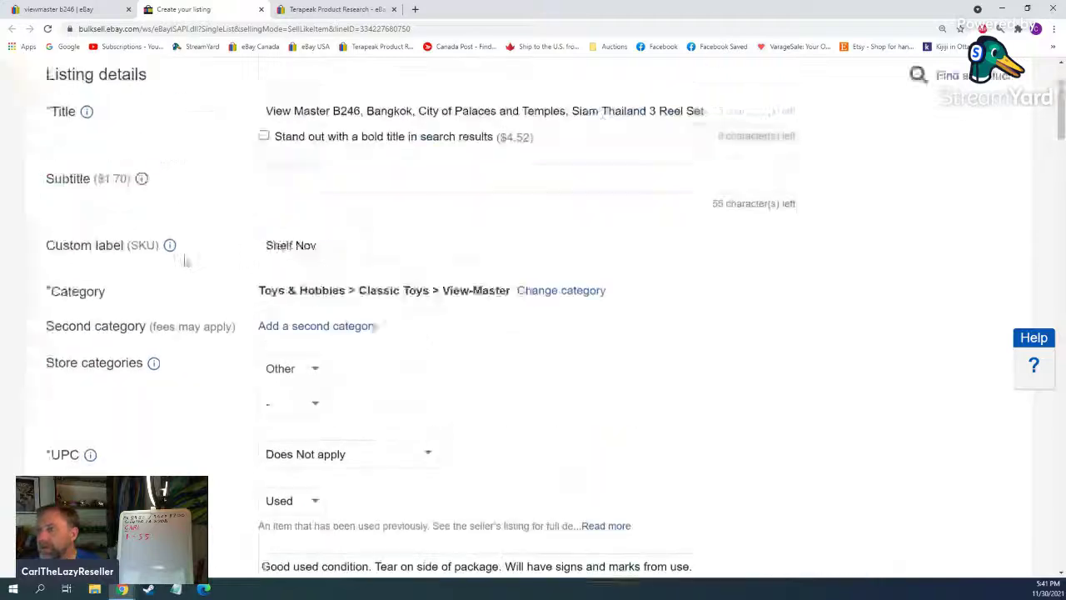
Step: Set the listing's Buy It Now price to $29.99
scroll(186, 261, down, 8)
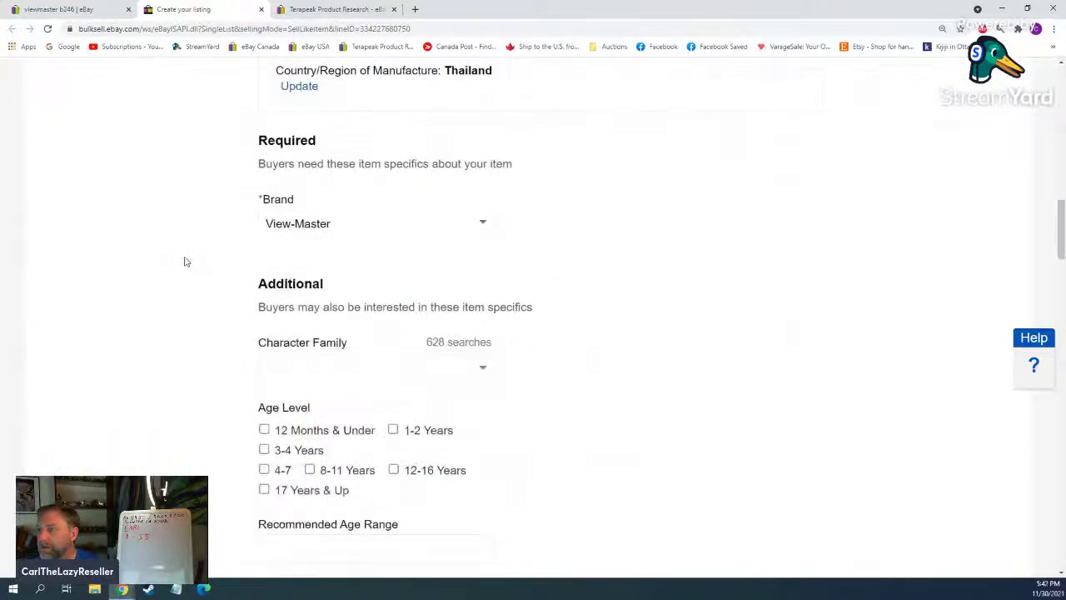
scroll(185, 262, down, 5)
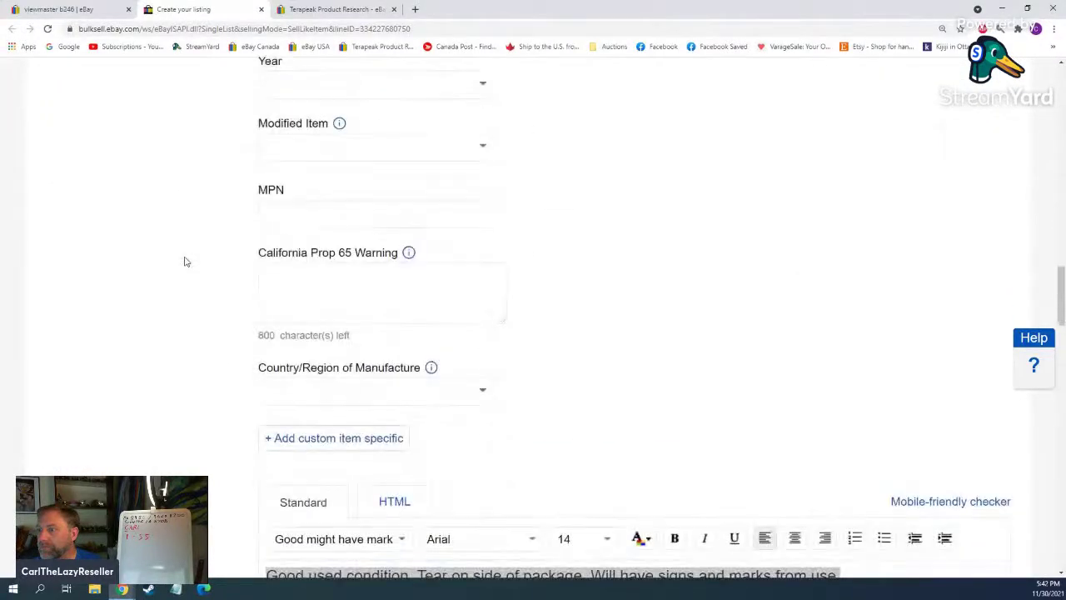
scroll(186, 262, down, 3)
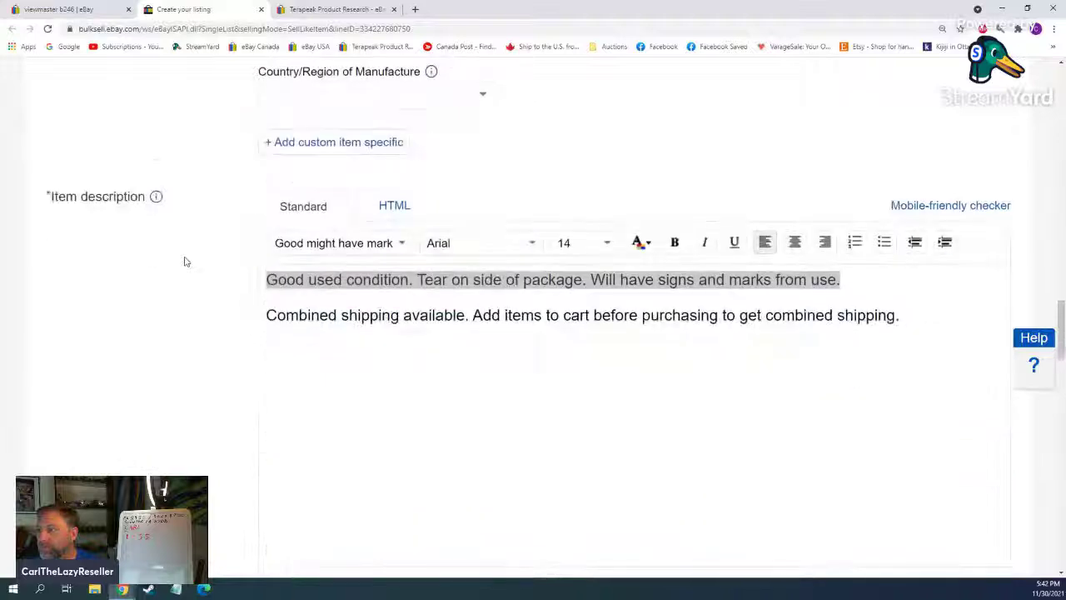
scroll(186, 261, down, 5)
scroll(186, 262, down, 2)
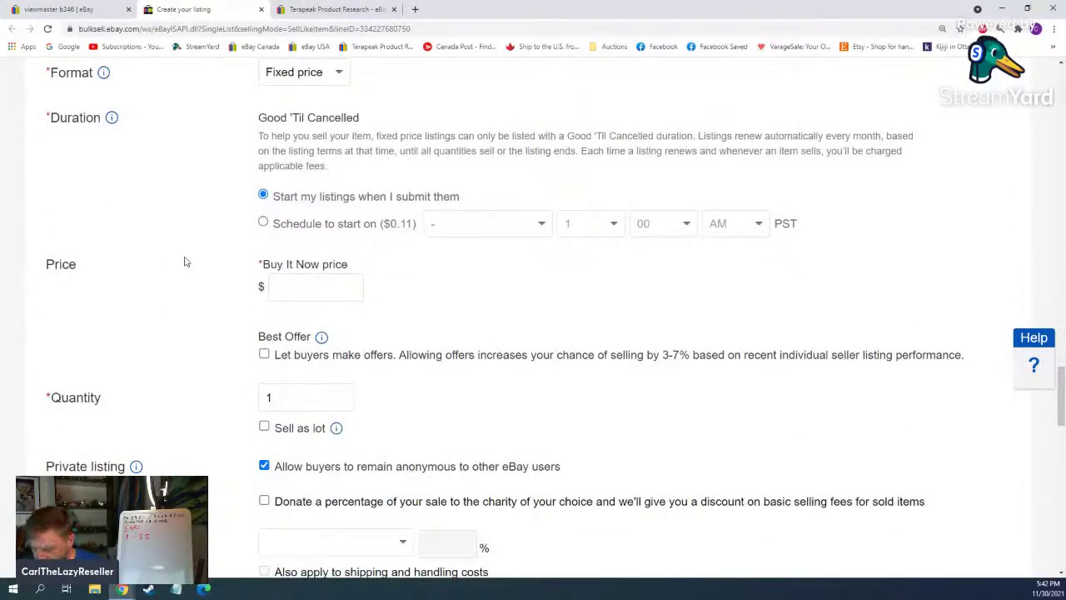
click(315, 275)
text(29.99)
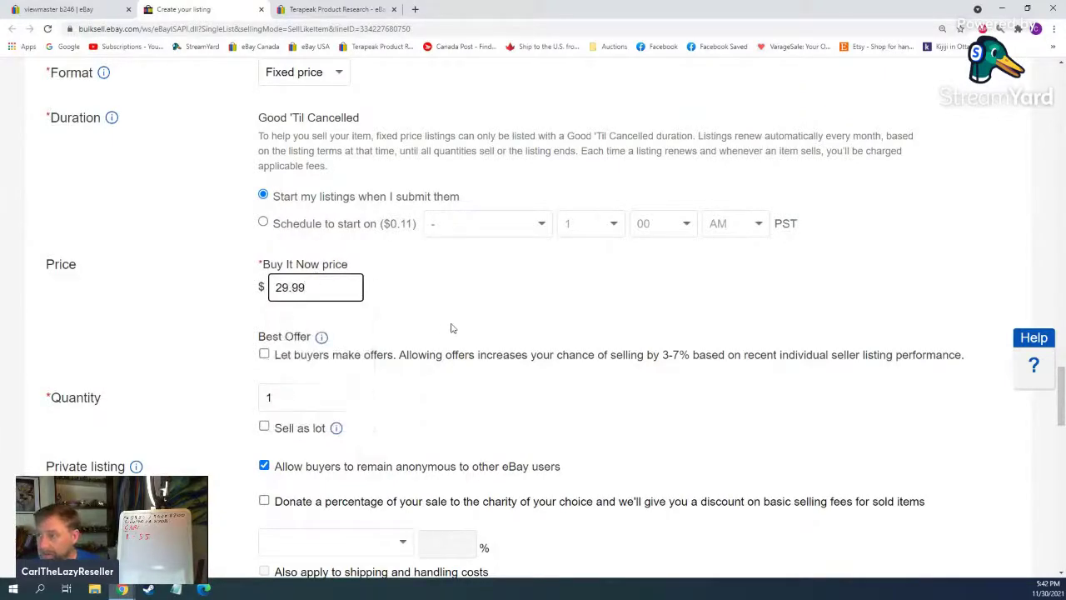
scroll(485, 300, down, 3)
scroll(428, 400, down, 2)
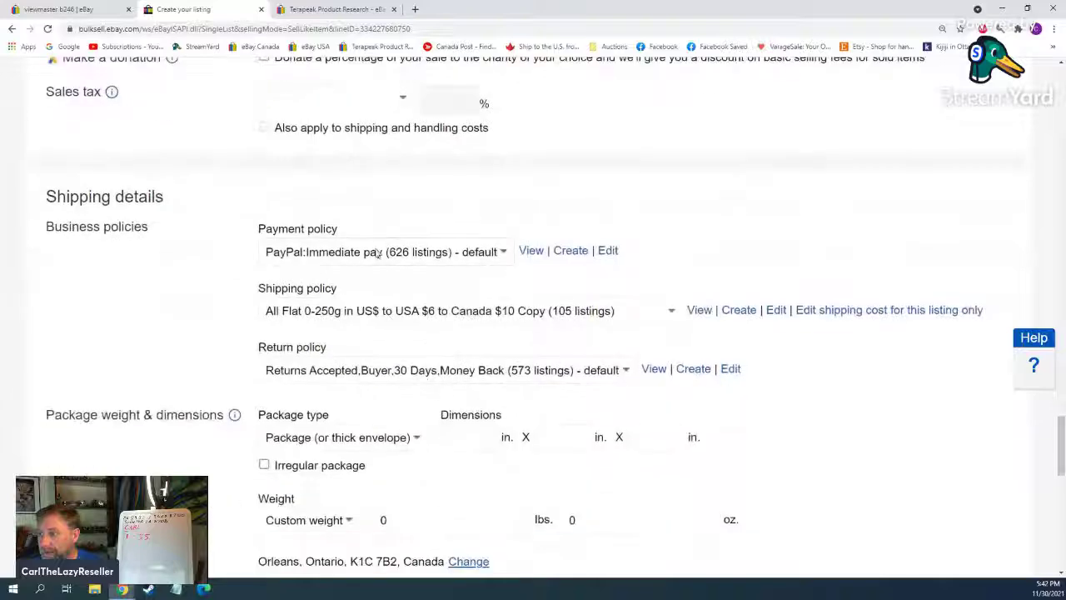
Step: Publish the Bangkok reel set listing and start another similar listing from it
scroll(195, 468, down, 6)
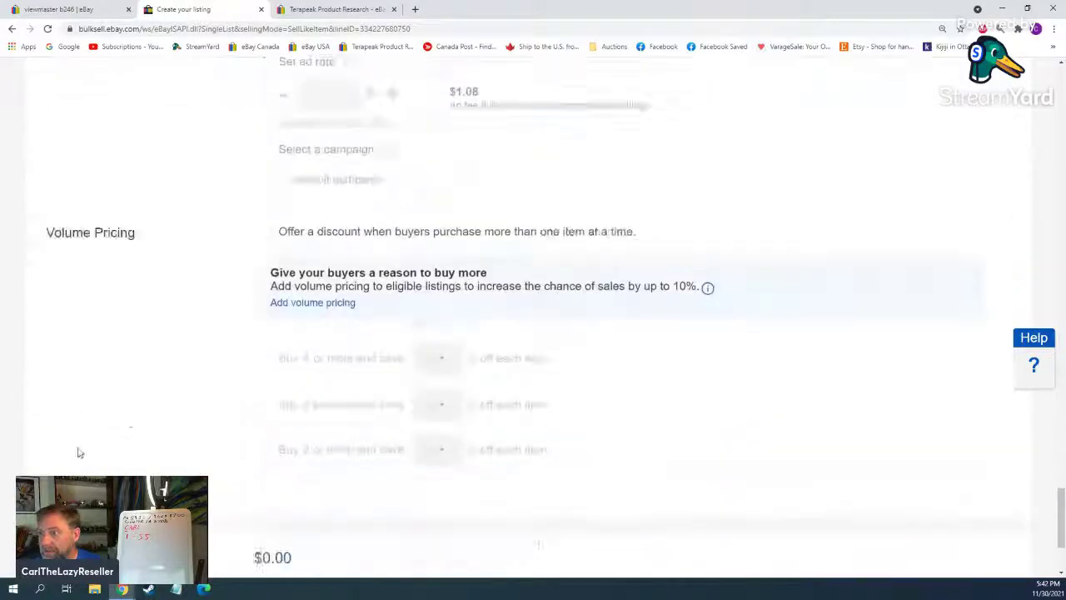
scroll(78, 453, down, 4)
click(108, 498)
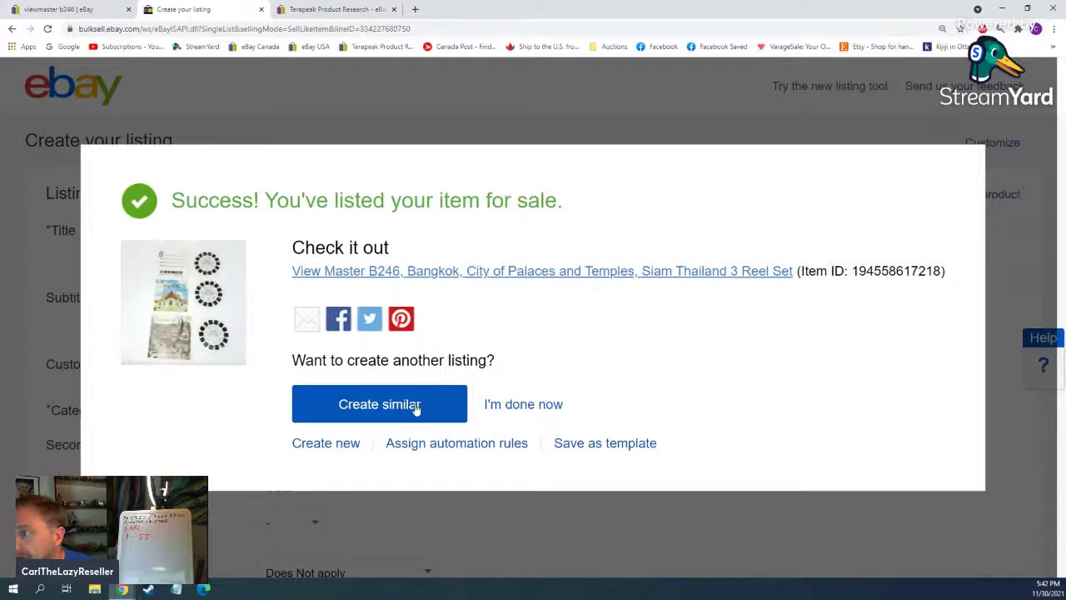
click(417, 407)
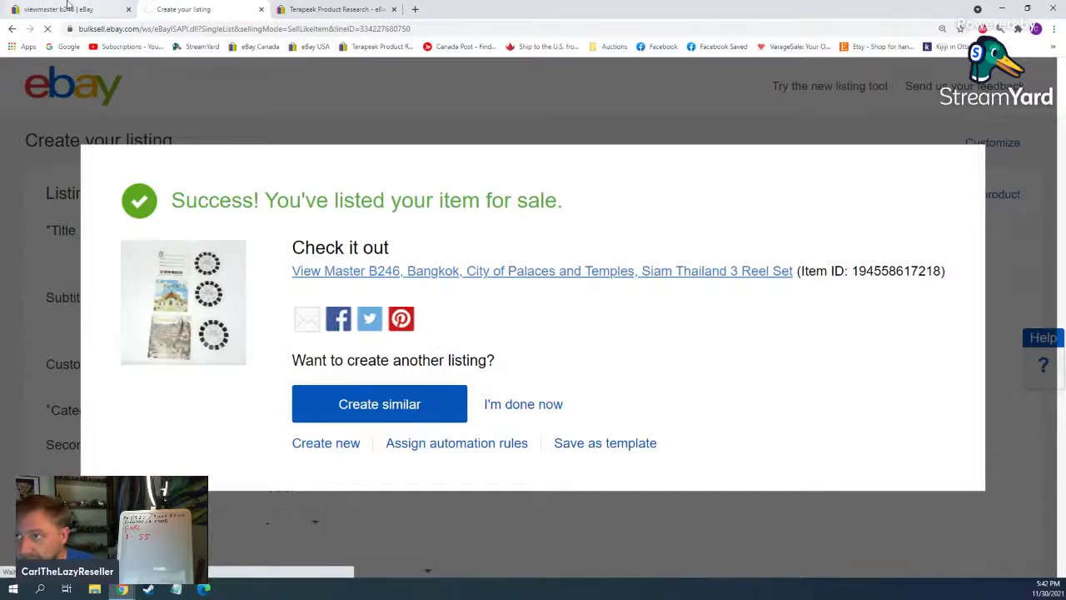
Step: Search eBay's sold listings for "viewmaster b248"
click(61, 5)
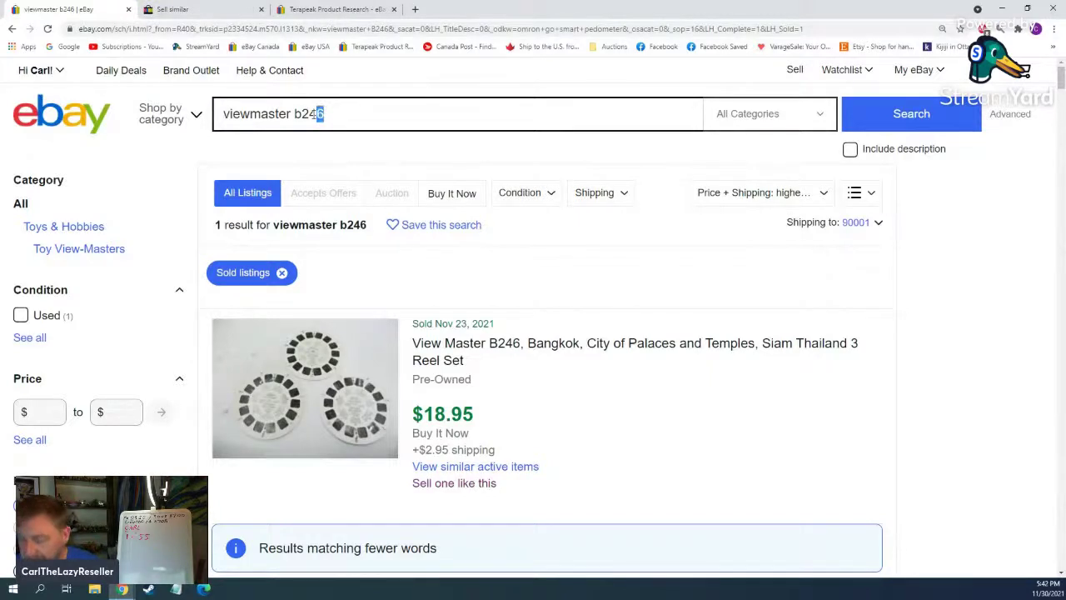
text(8)
key(Return)
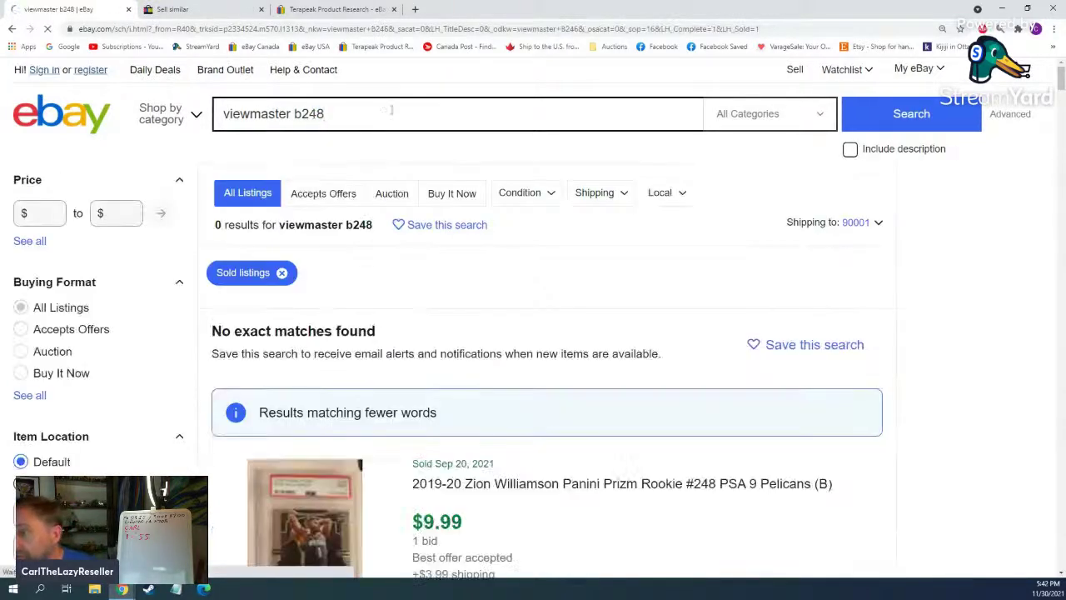
Step: Research "viewmaster b248" in Terapeak over the last 365 days and examine the sold listings
drag(356, 113, 113, 118)
key(ctrl+c)
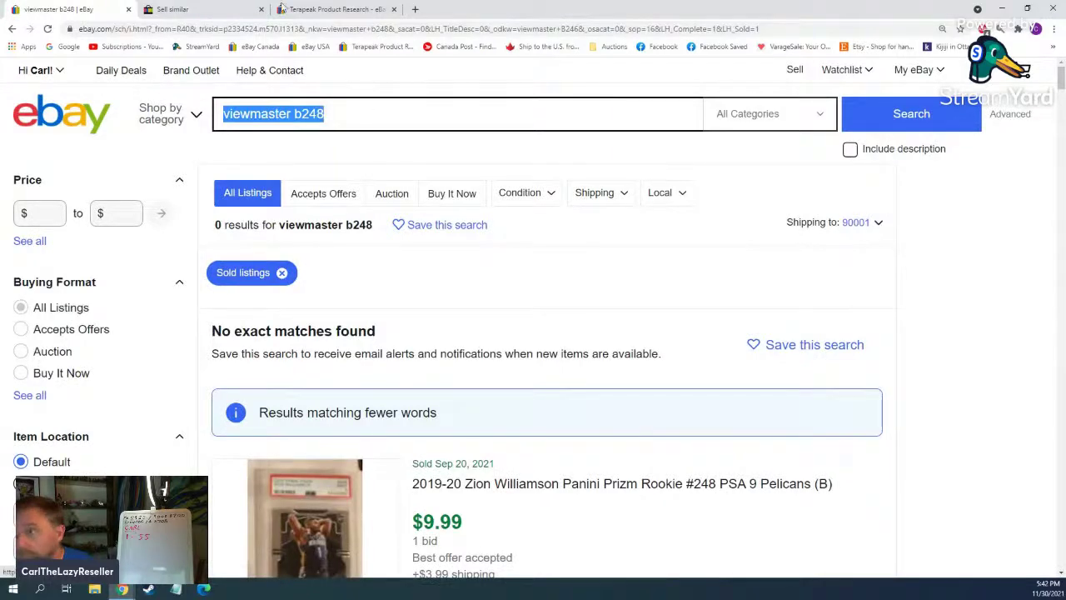
click(332, 9)
key(ctrl+v)
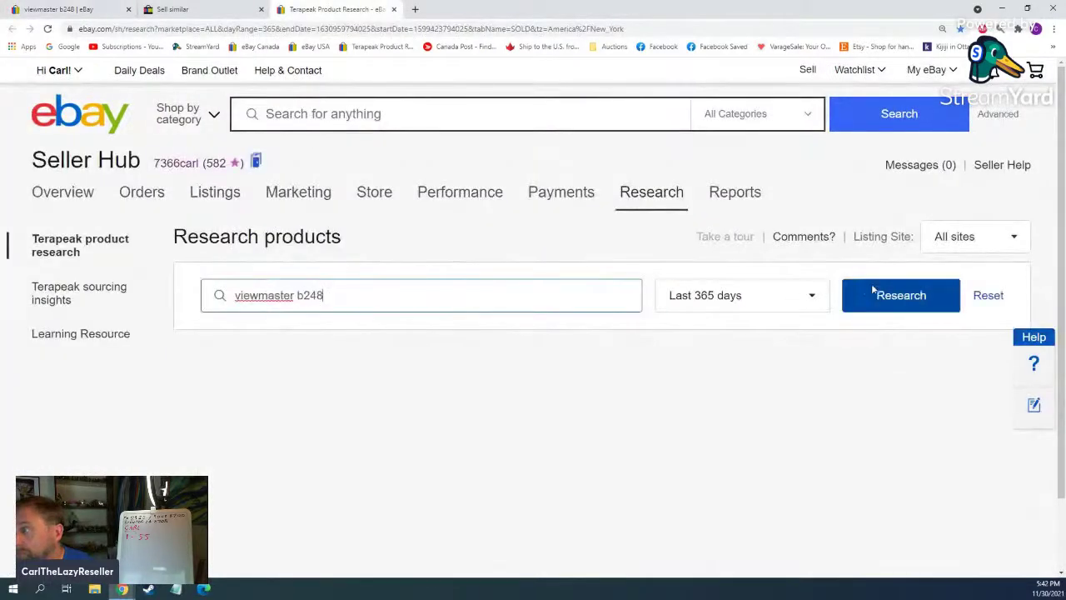
click(875, 294)
scroll(277, 342, down, 3)
scroll(277, 341, down, 3)
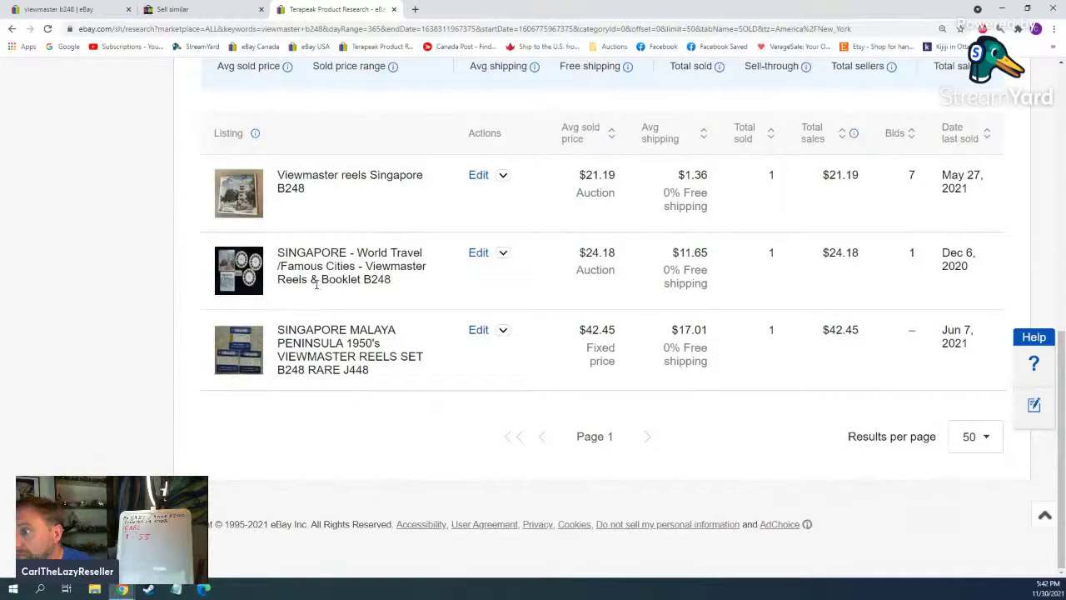
Step: Replace the new listing's title with the sold listing title "SINGAPORE - World Travel /Famous Cities - Viewmaster Reels & Booklet B248"
drag(339, 263, 423, 278)
key(ctrl+c)
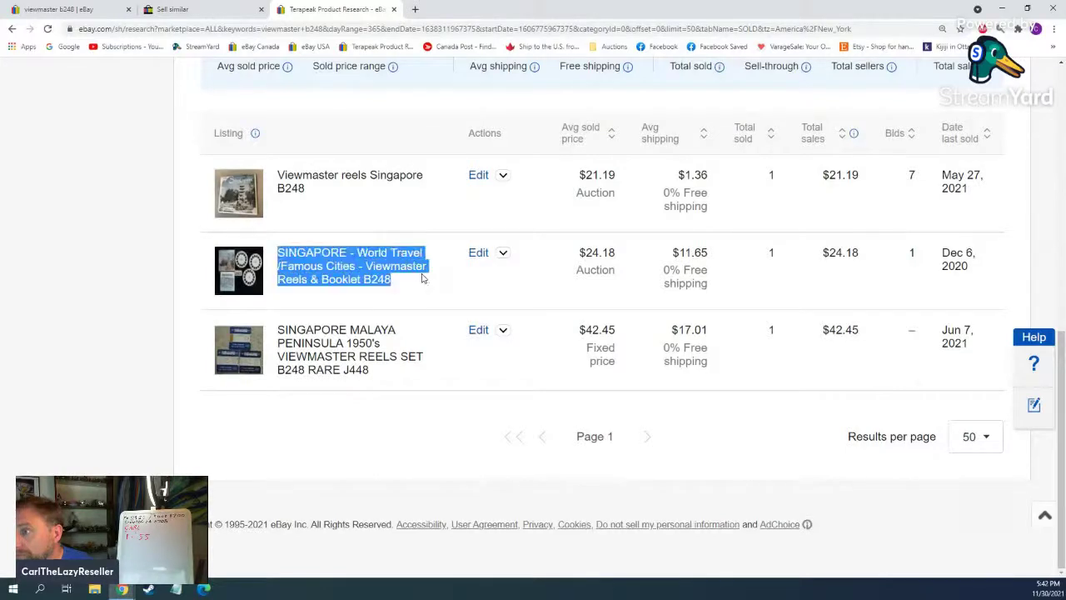
click(172, 8)
drag(708, 230, 214, 226)
key(ctrl+v)
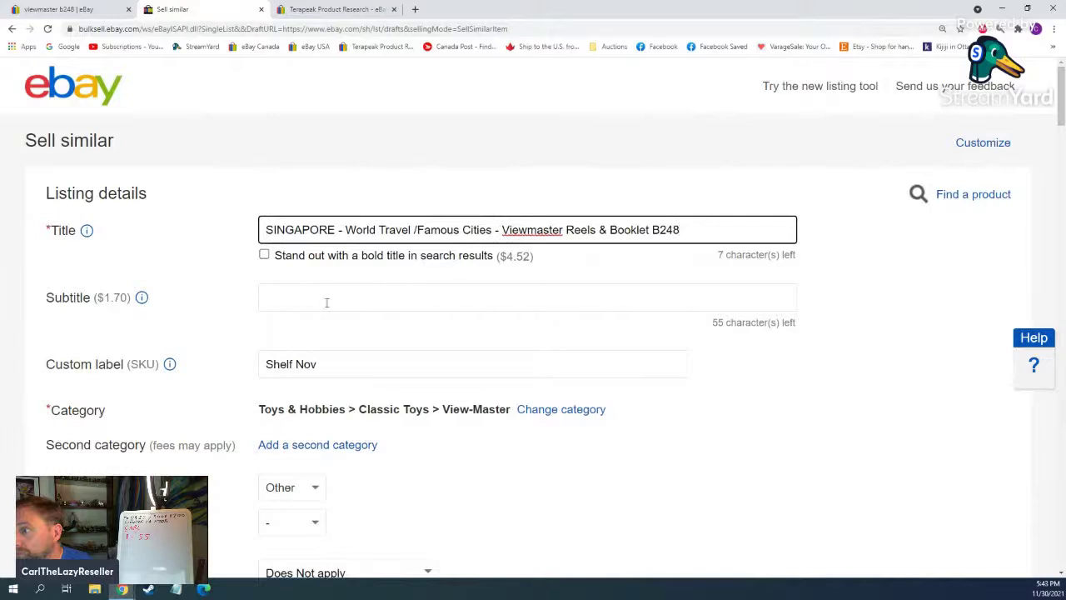
Step: Remove "Tear on side of package." from the condition description and delete all the Bangkok photos from the listing
scroll(217, 282, down, 5)
scroll(218, 282, down, 3)
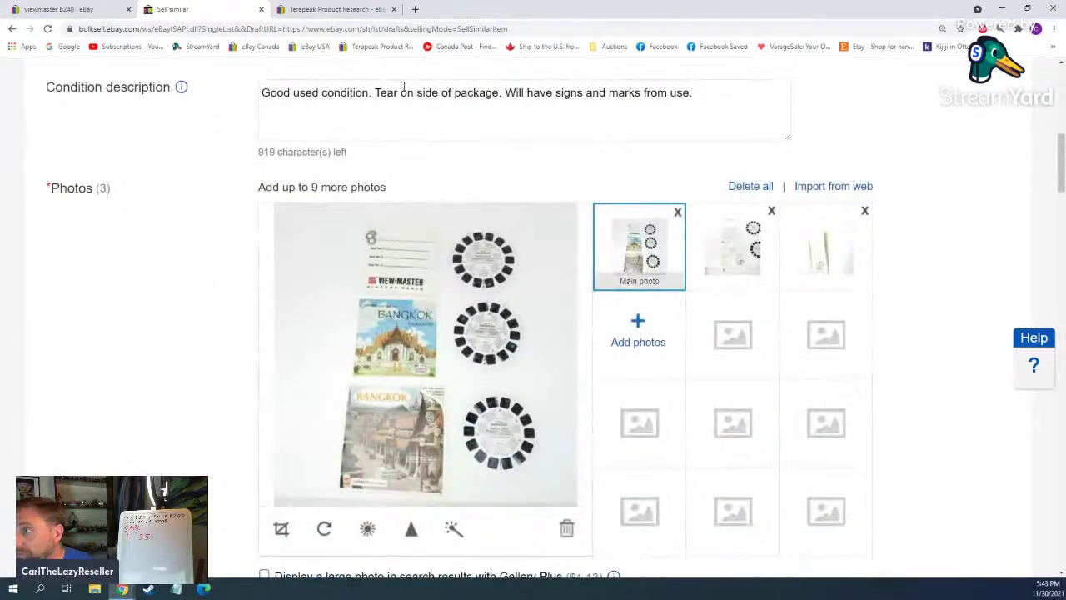
drag(375, 93, 514, 87)
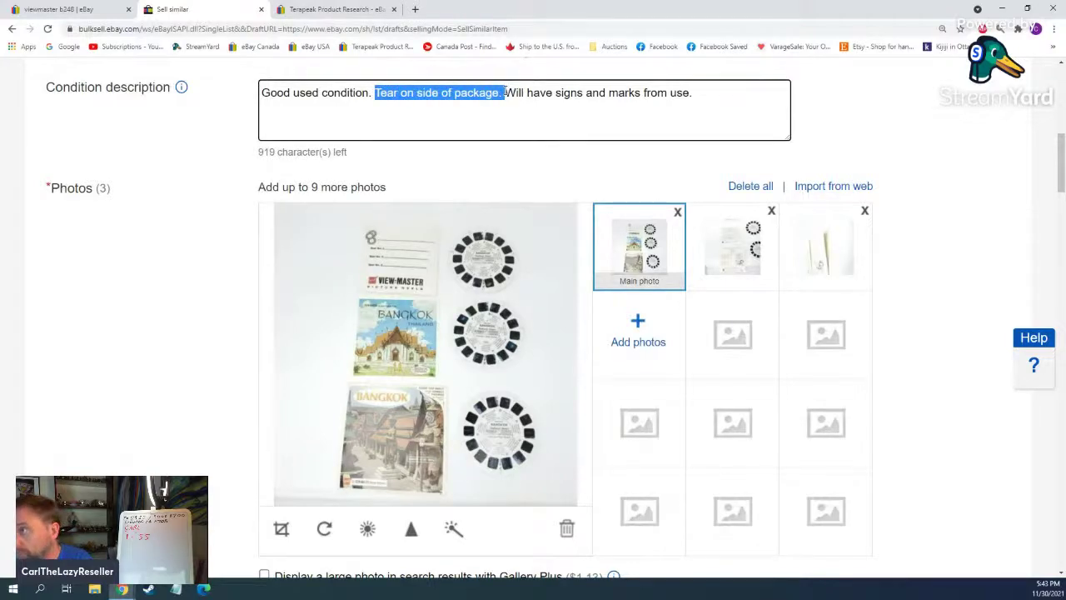
key(BackSpace)
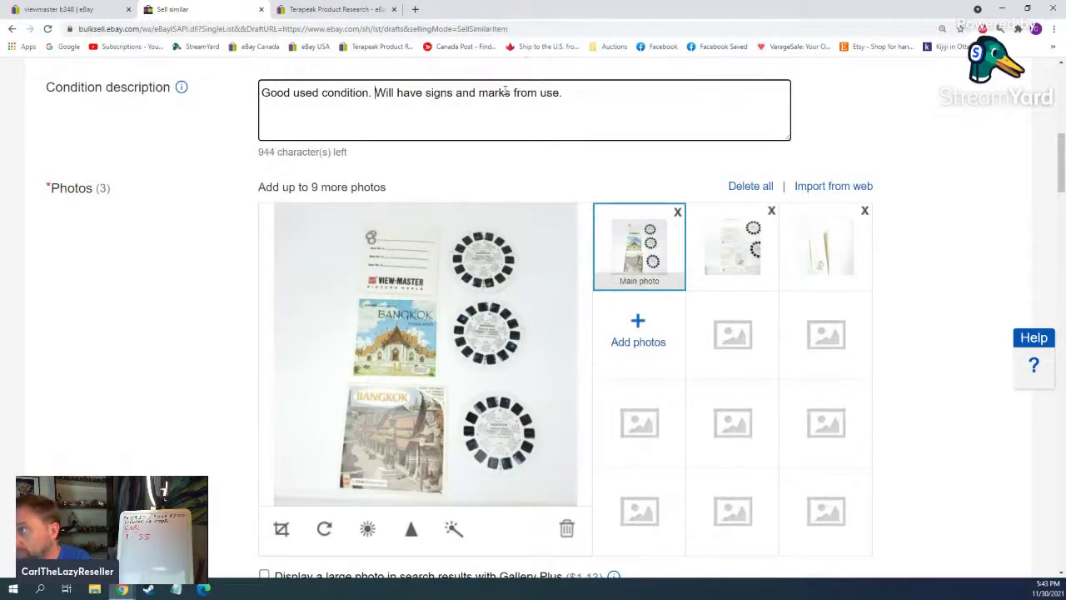
click(744, 188)
click(412, 369)
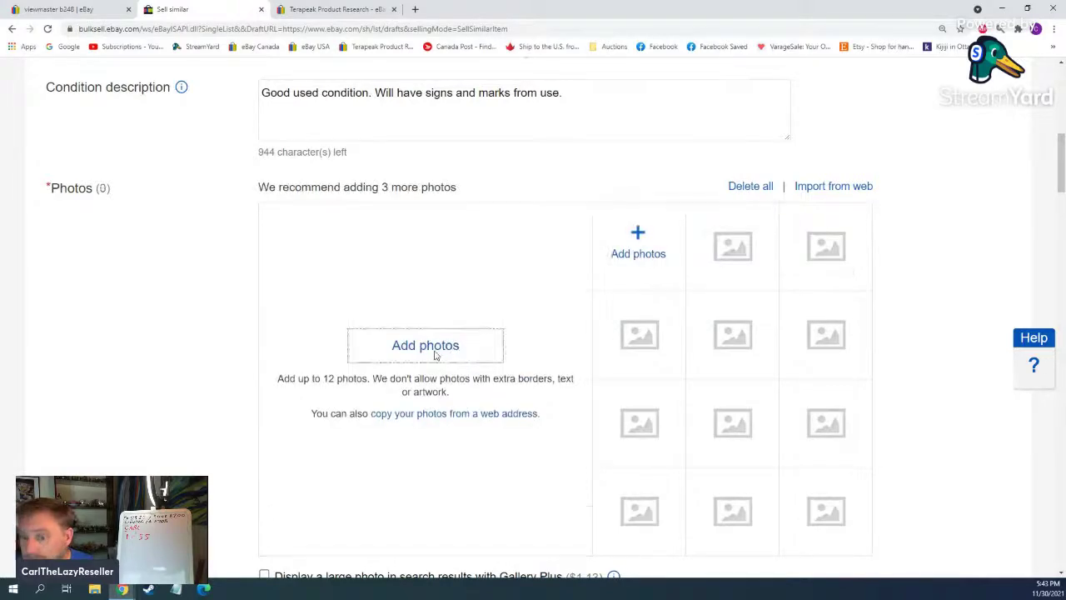
click(434, 354)
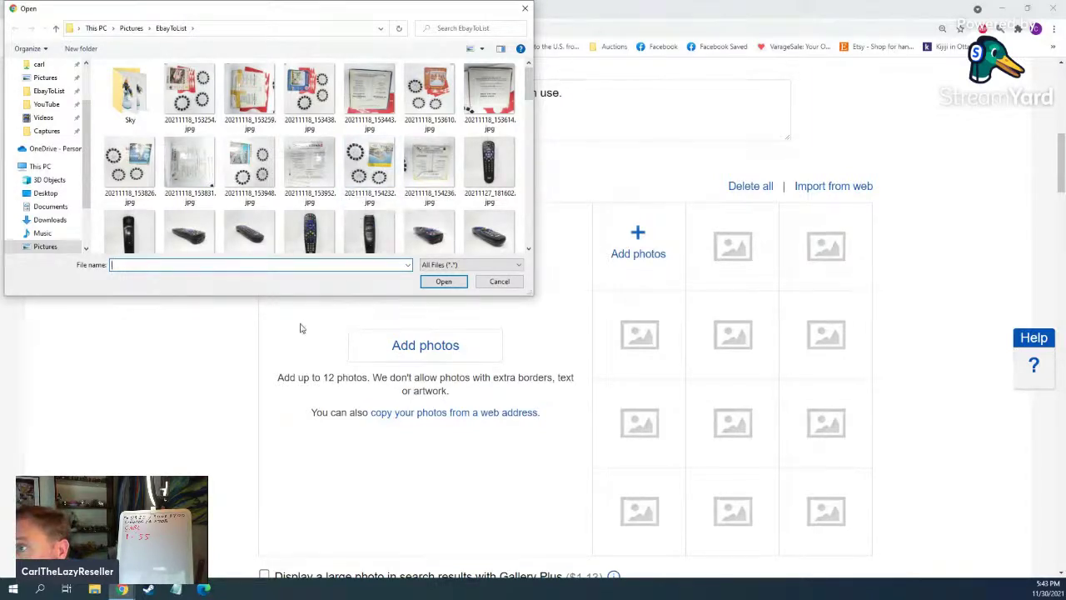
click(250, 171)
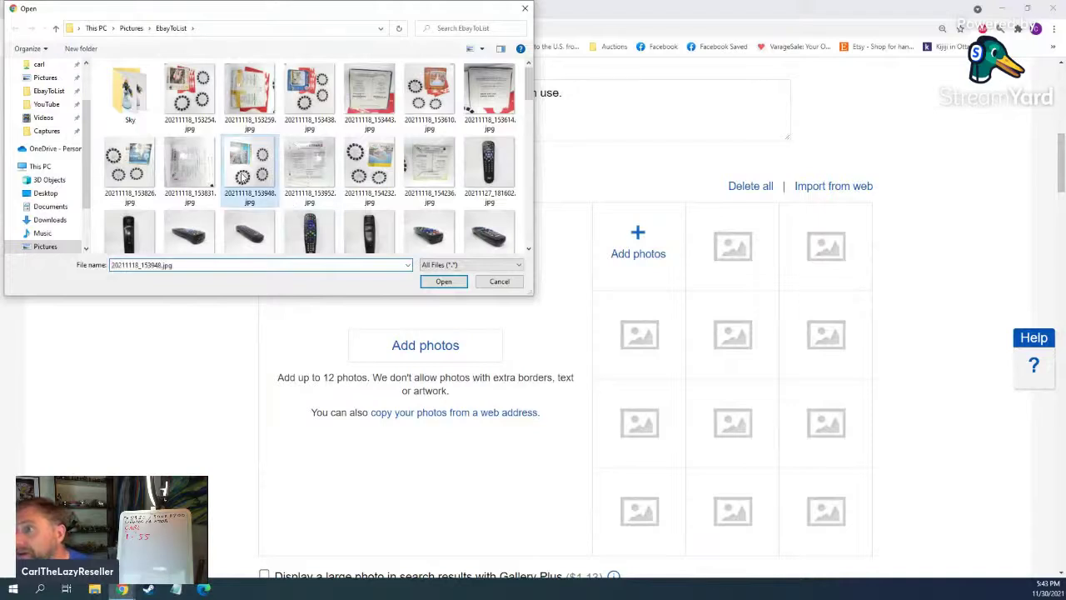
ctrl+click(310, 170)
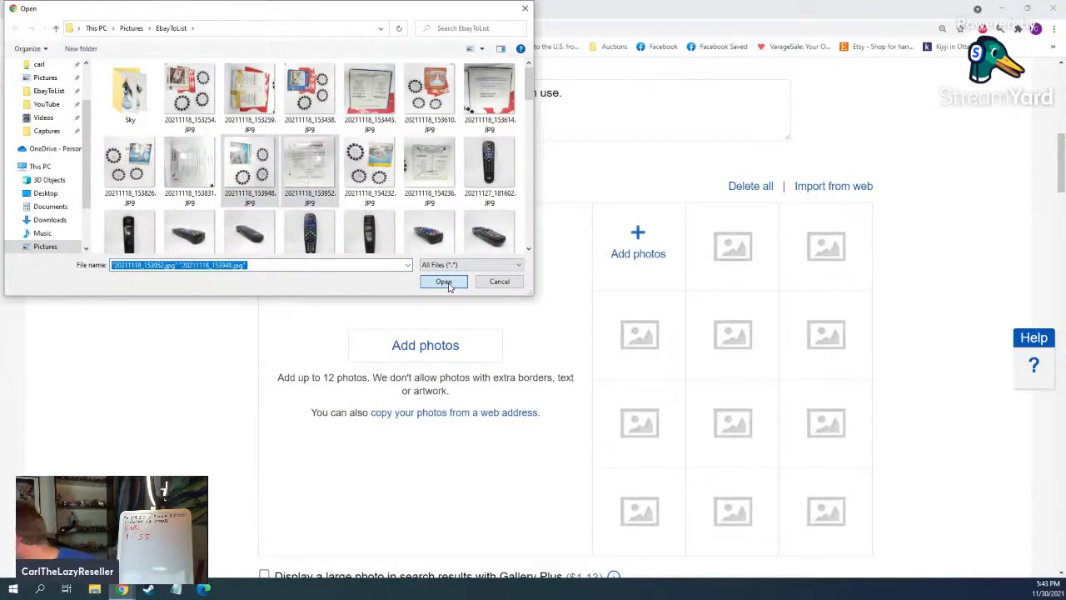
click(448, 284)
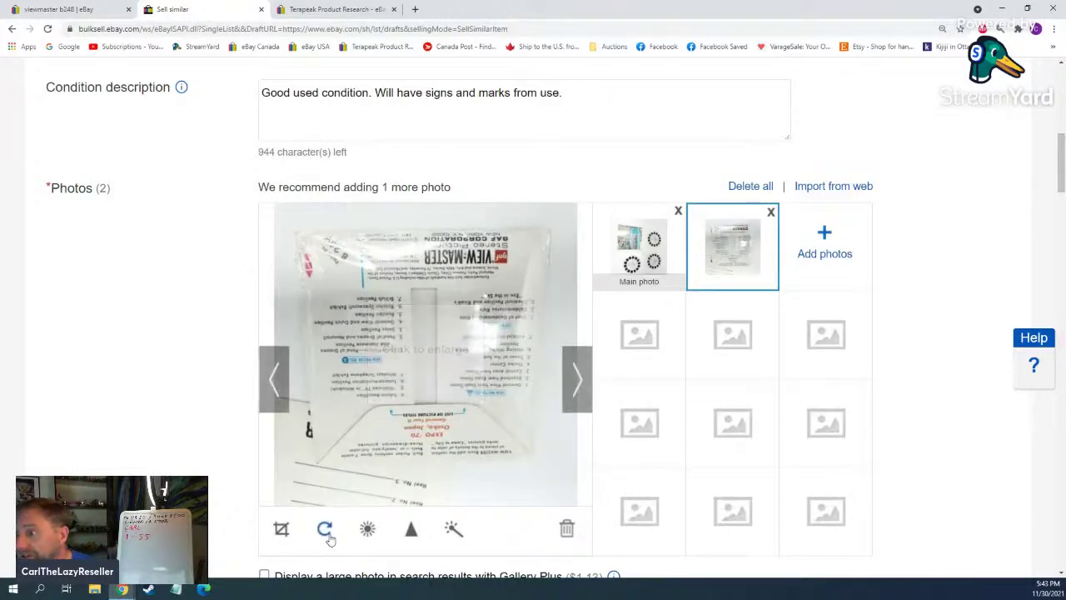
click(327, 538)
click(328, 537)
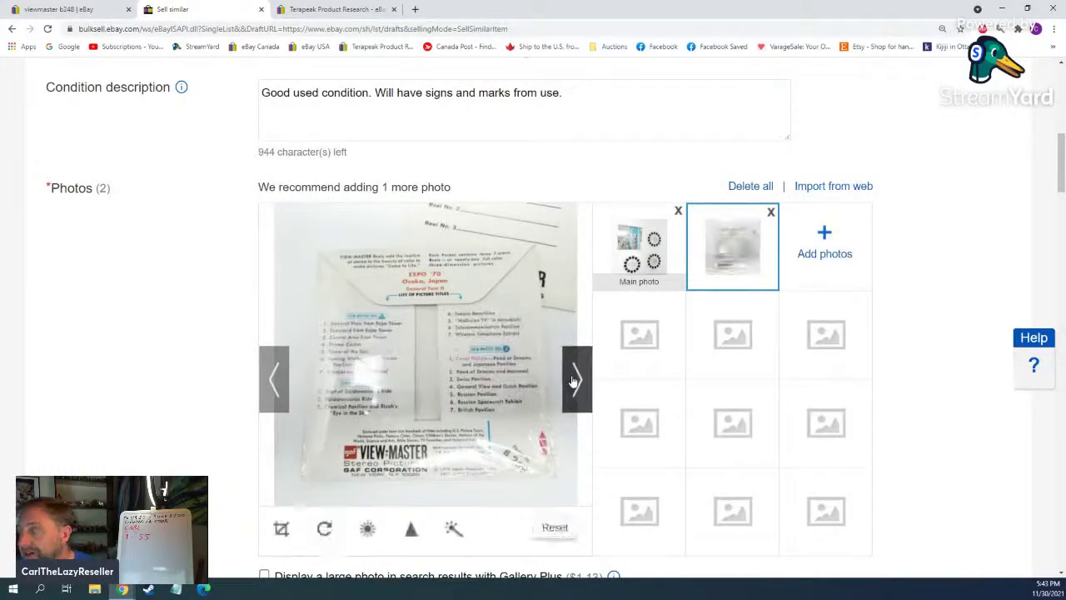
click(573, 380)
click(324, 530)
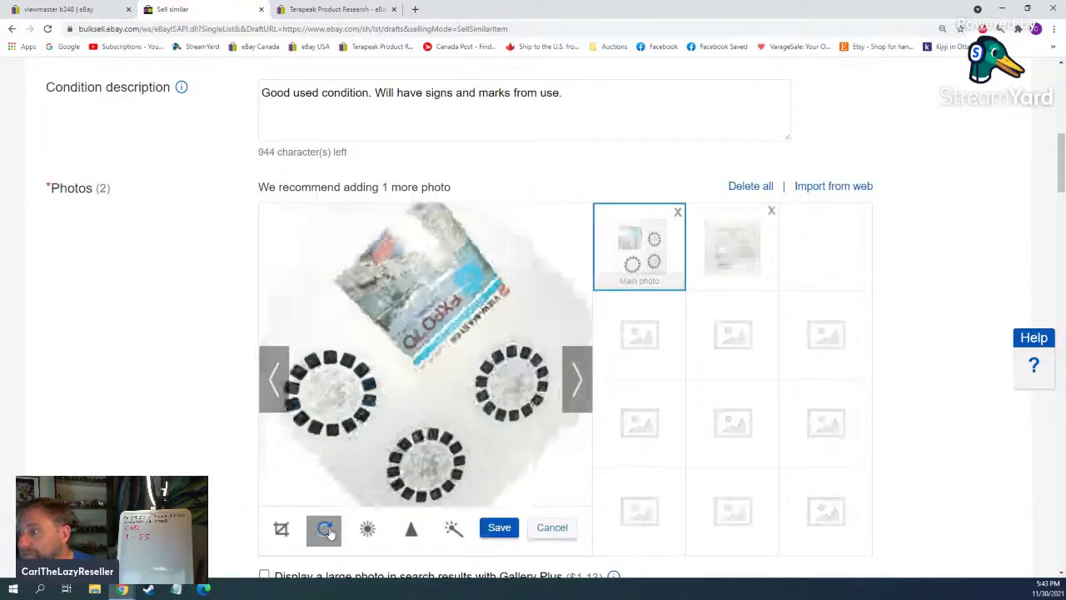
click(750, 187)
click(414, 372)
Step: Upload the Singapore set photos 20211130_171328.jpg and 20211130_171336.jpg from the EbayToList folder
click(423, 348)
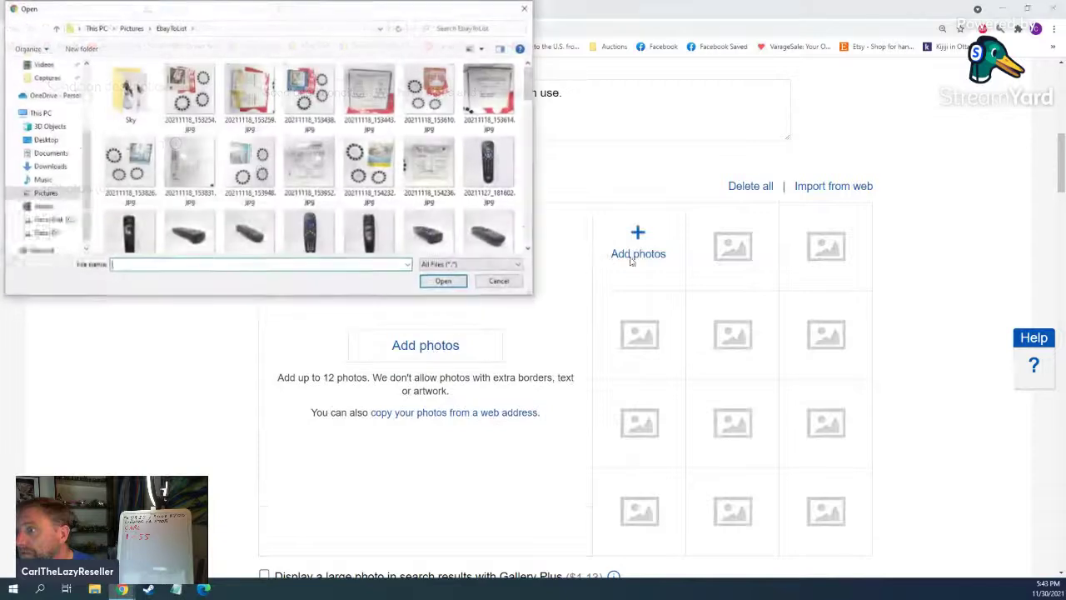
scroll(454, 155, down, 10)
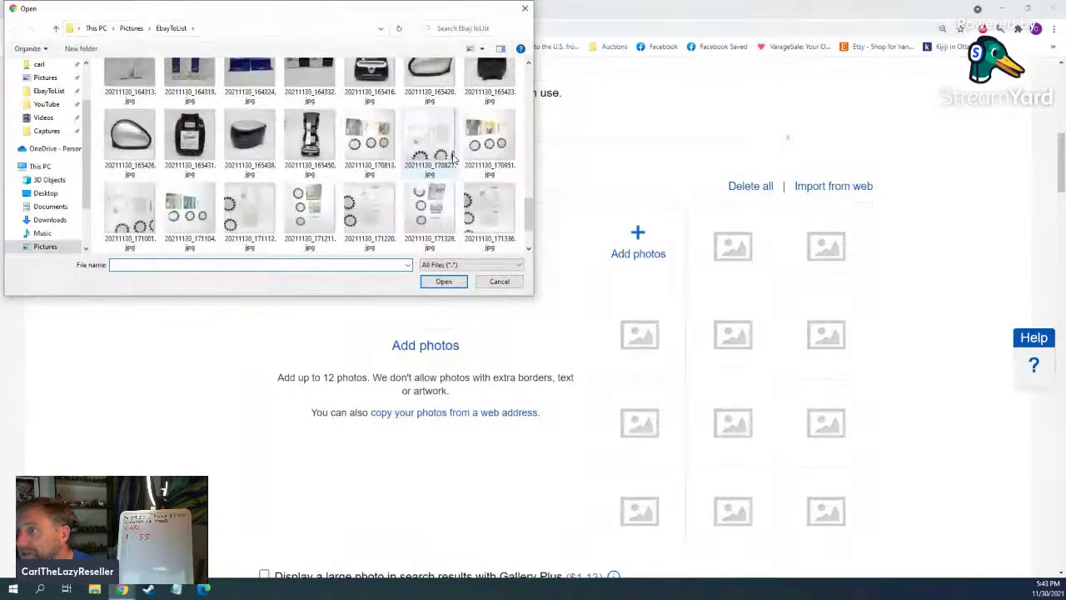
scroll(450, 158, down, 2)
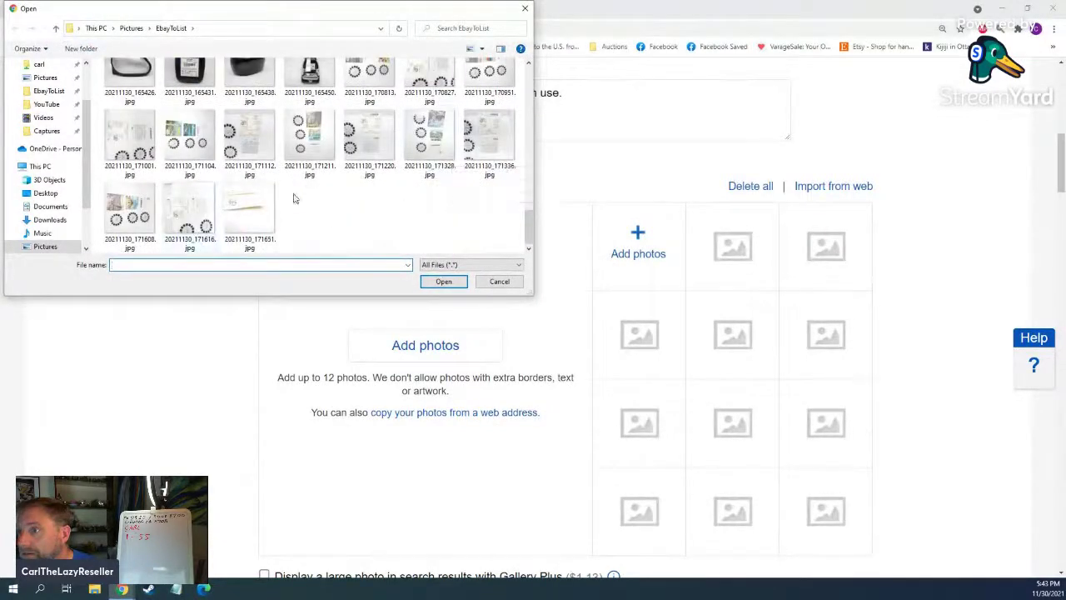
click(432, 143)
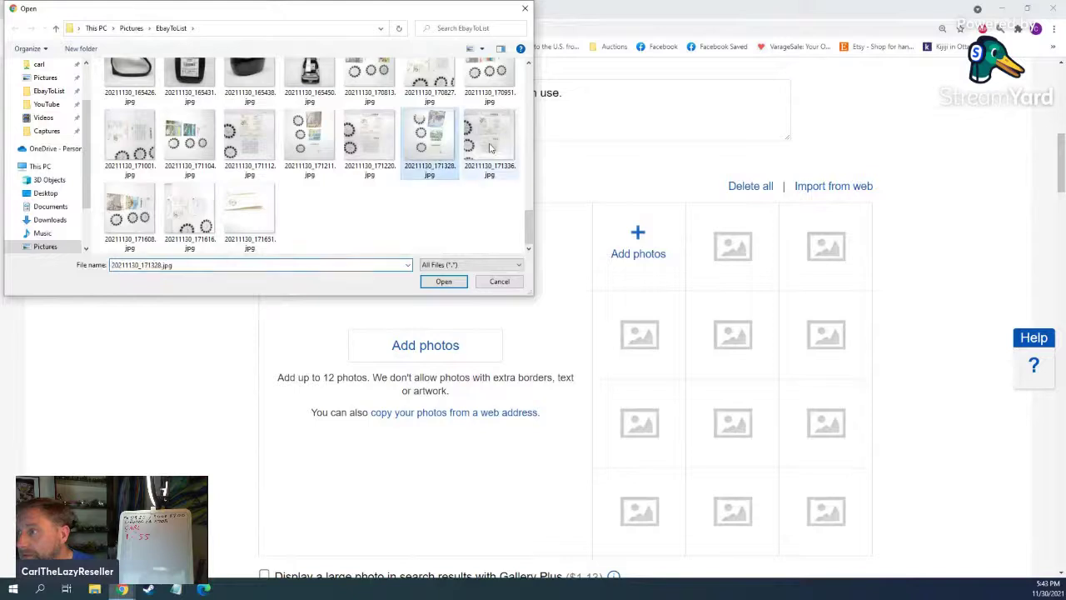
ctrl+click(491, 148)
click(443, 281)
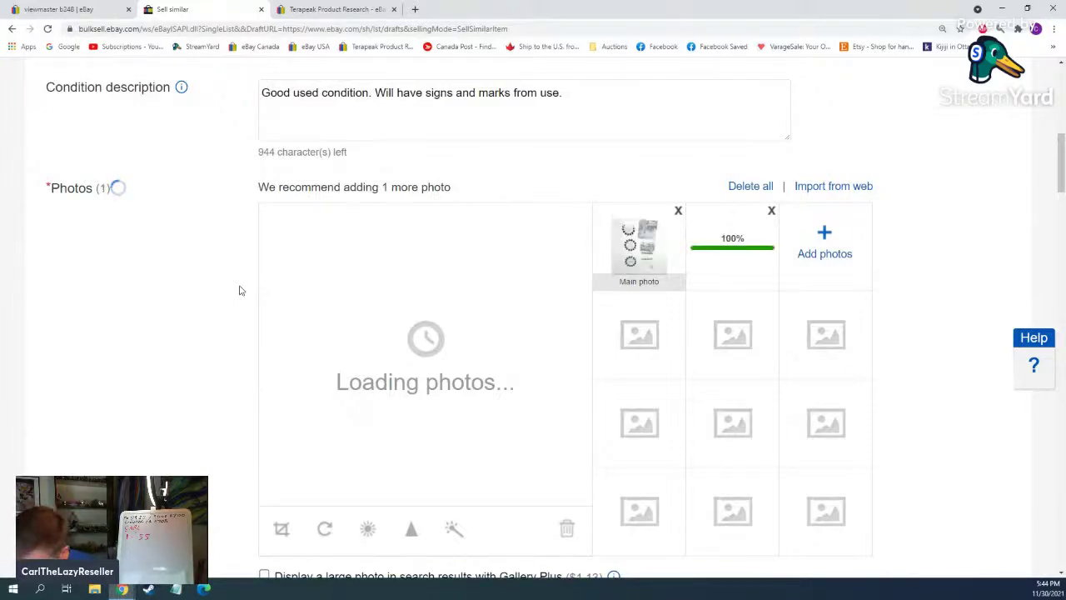
scroll(239, 289, down, 15)
scroll(239, 290, down, 10)
scroll(239, 290, down, 2)
scroll(239, 290, up, 12)
scroll(239, 289, up, 8)
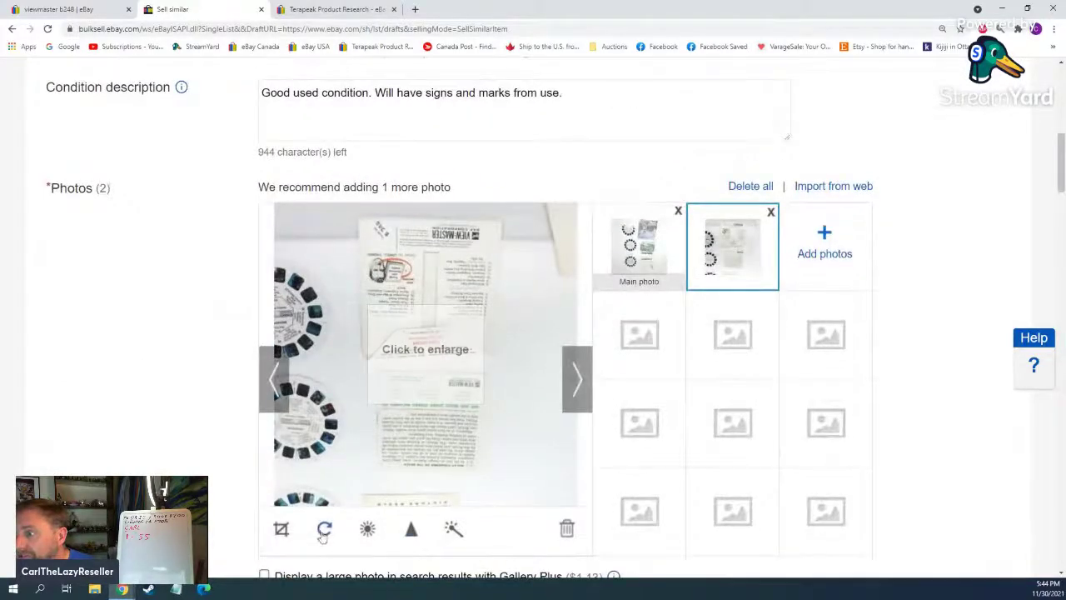
Step: Rotate the second photo and the main photo of the Singapore set upright and save both
click(324, 528)
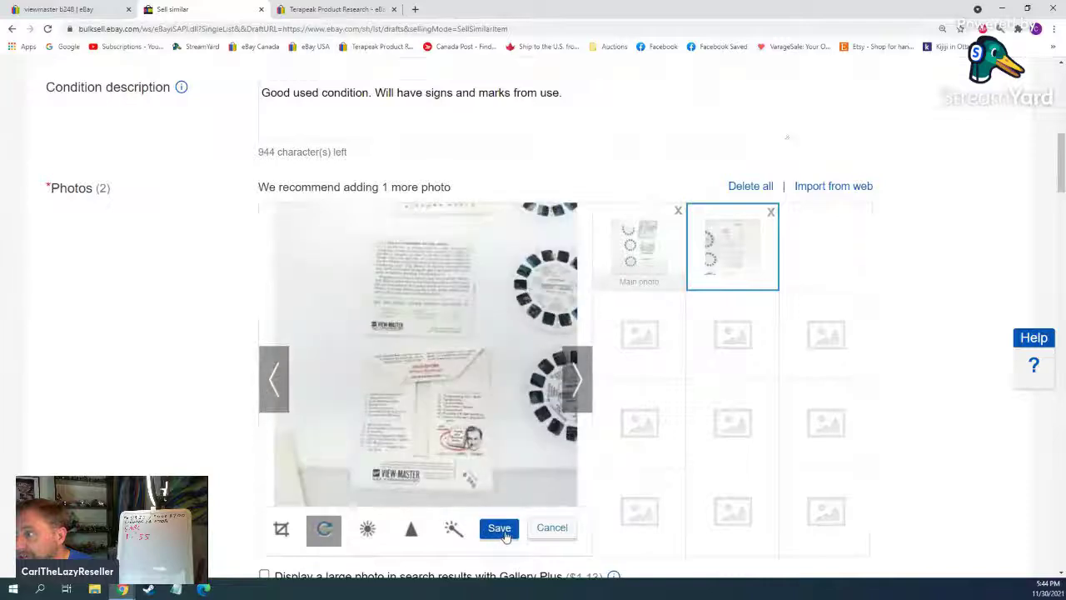
click(581, 388)
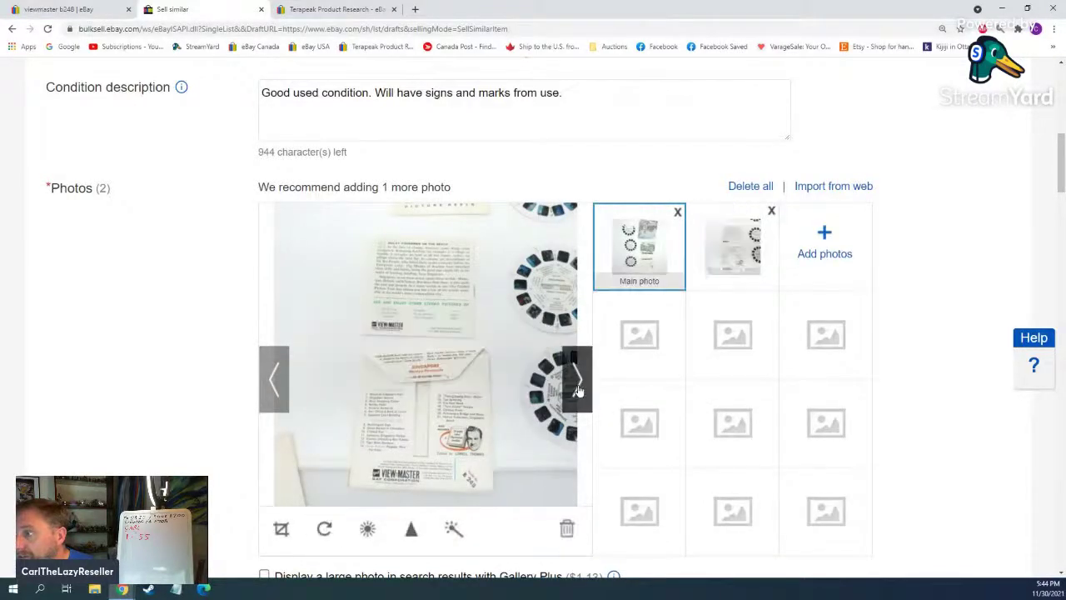
click(324, 528)
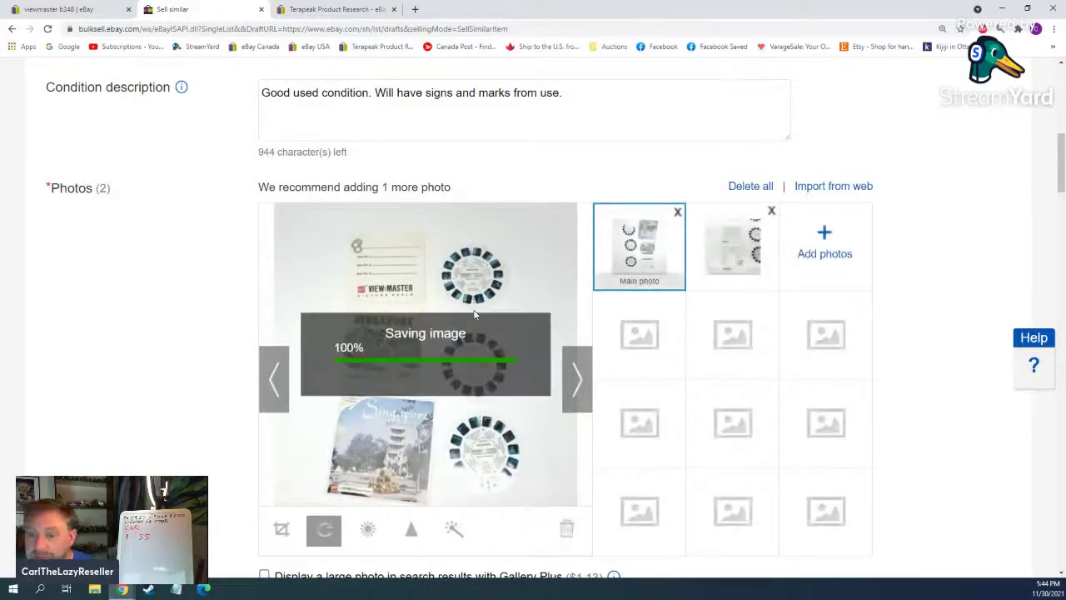
Step: Check the sold prices of the B248 sets in Terapeak and review the new listing's photos and title
key(ctrl+Tab)
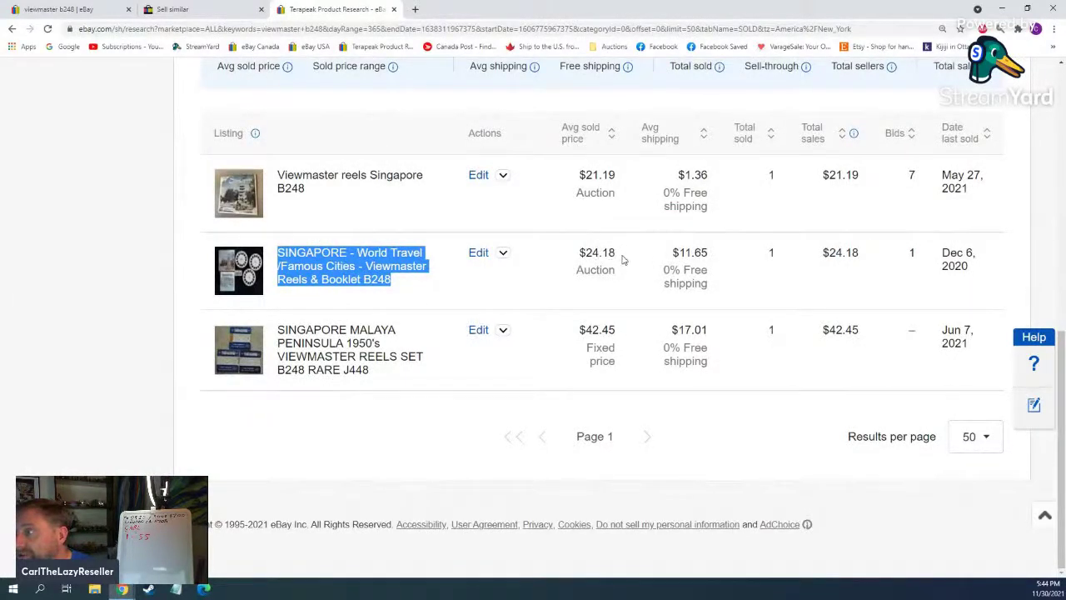
click(229, 6)
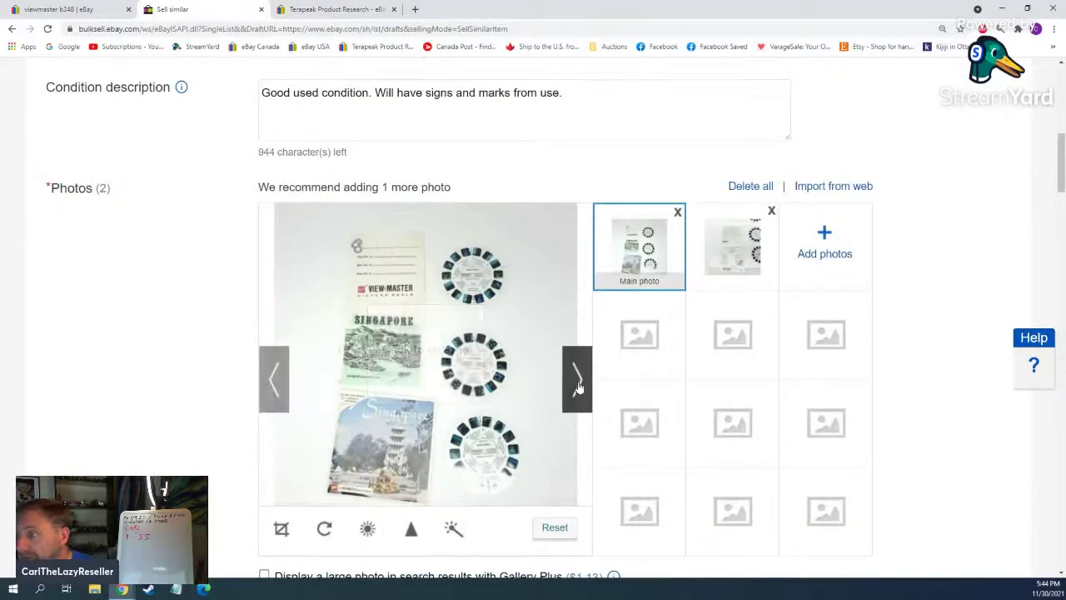
click(578, 382)
click(578, 382)
scroll(566, 383, up, 7)
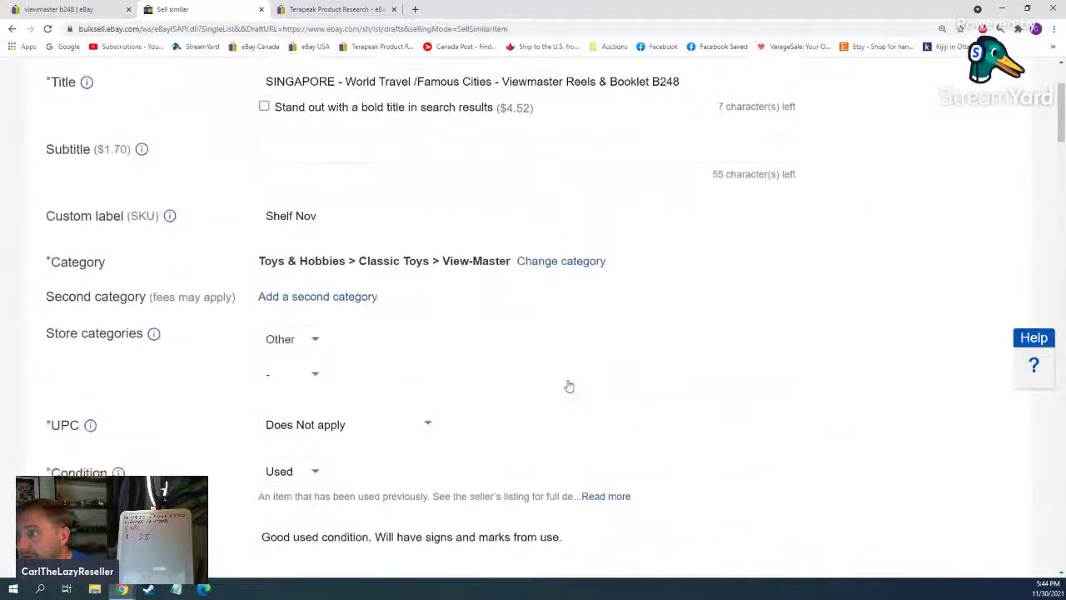
scroll(569, 384, down, 3)
scroll(569, 385, down, 4)
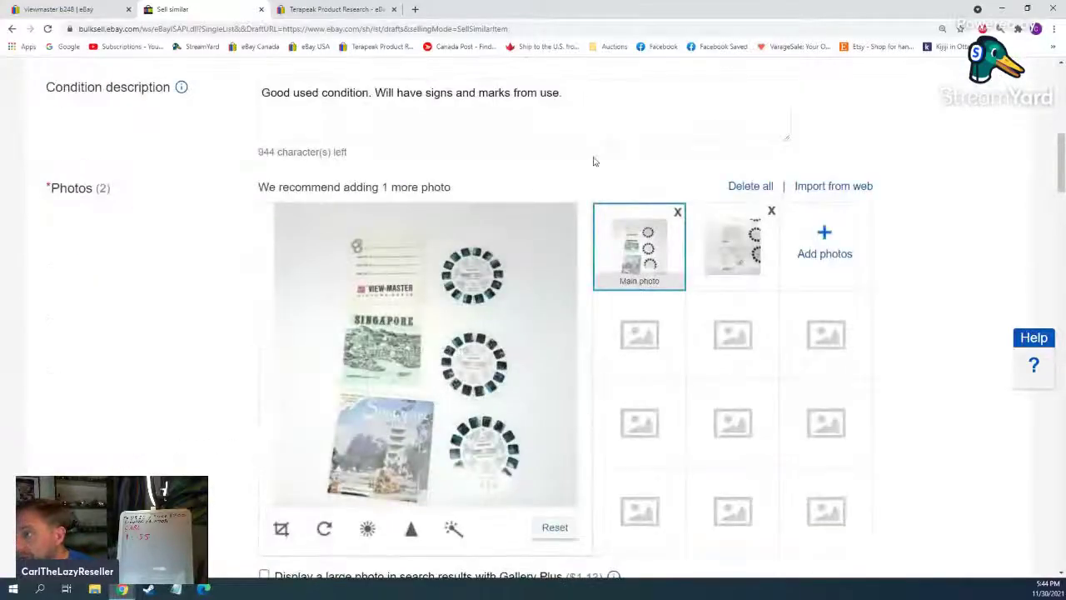
Step: Remove "Tear on side of package." from the Singapore listing's item description
scroll(579, 196, down, 6)
scroll(578, 199, down, 10)
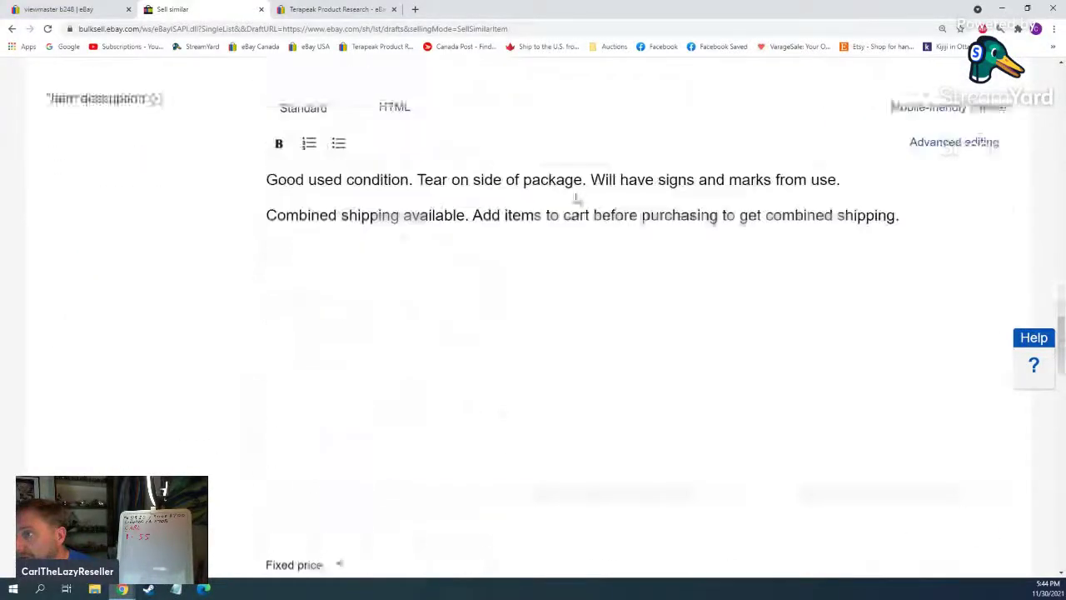
drag(421, 129, 610, 129)
key(BackSpace)
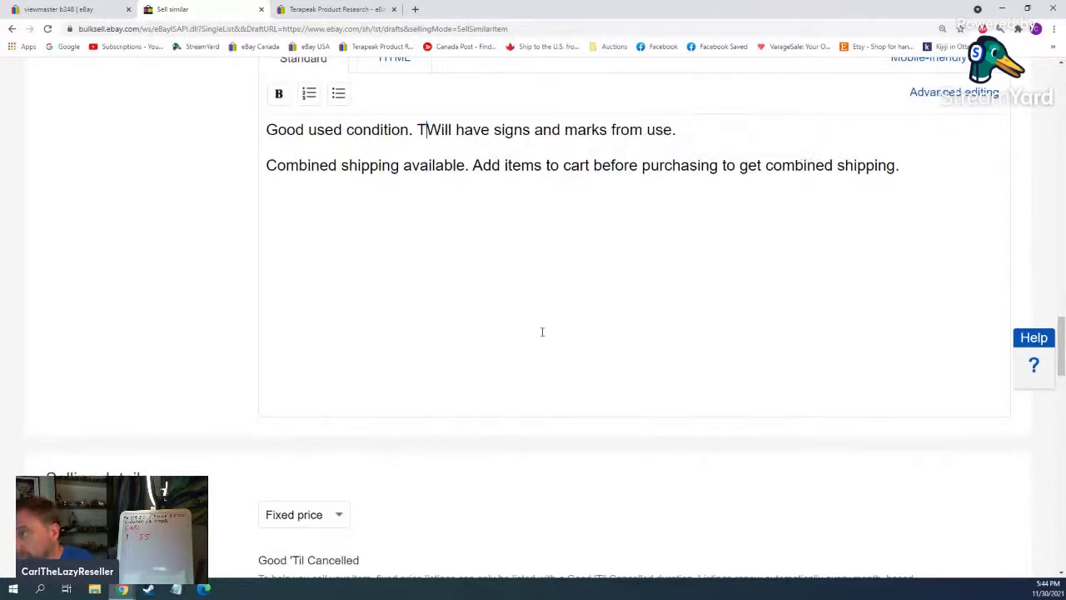
key(BackSpace)
Step: Review the Singapore listing's price and selling settings and submit the listing
scroll(541, 333, down, 15)
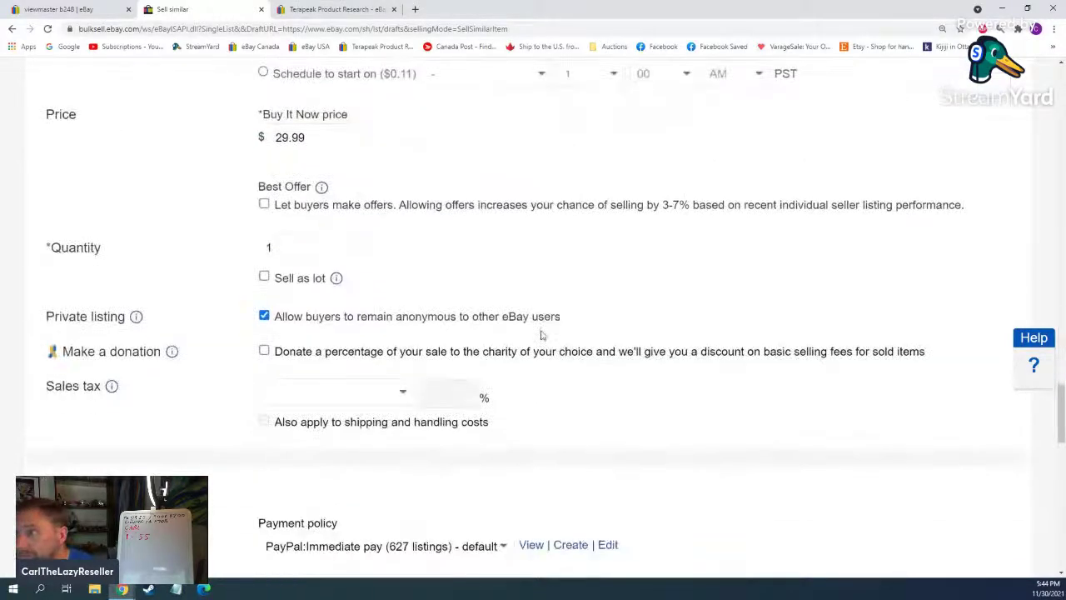
scroll(541, 335, down, 5)
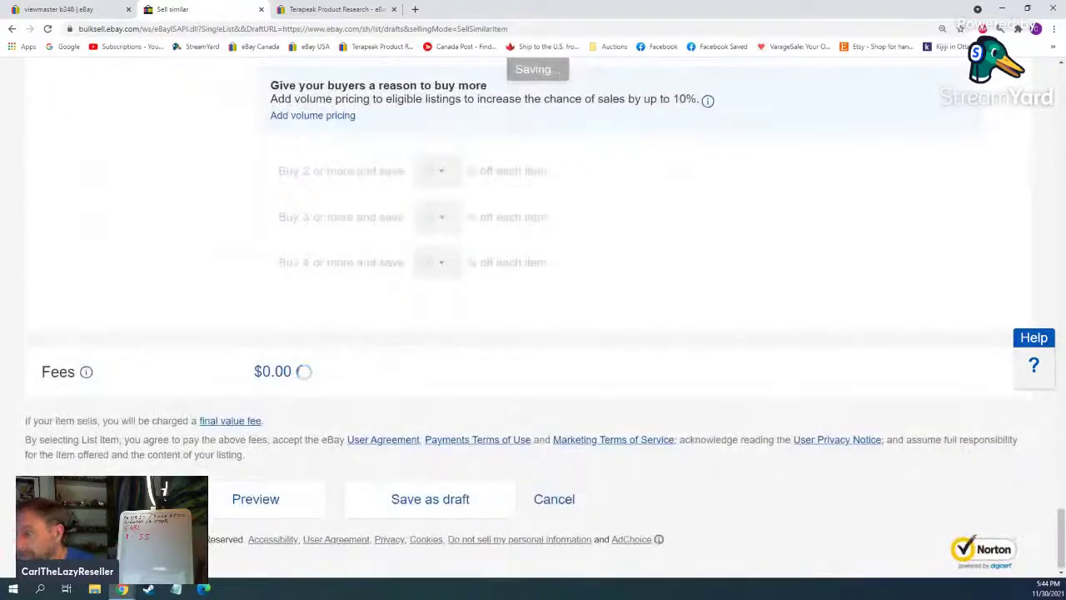
click(113, 498)
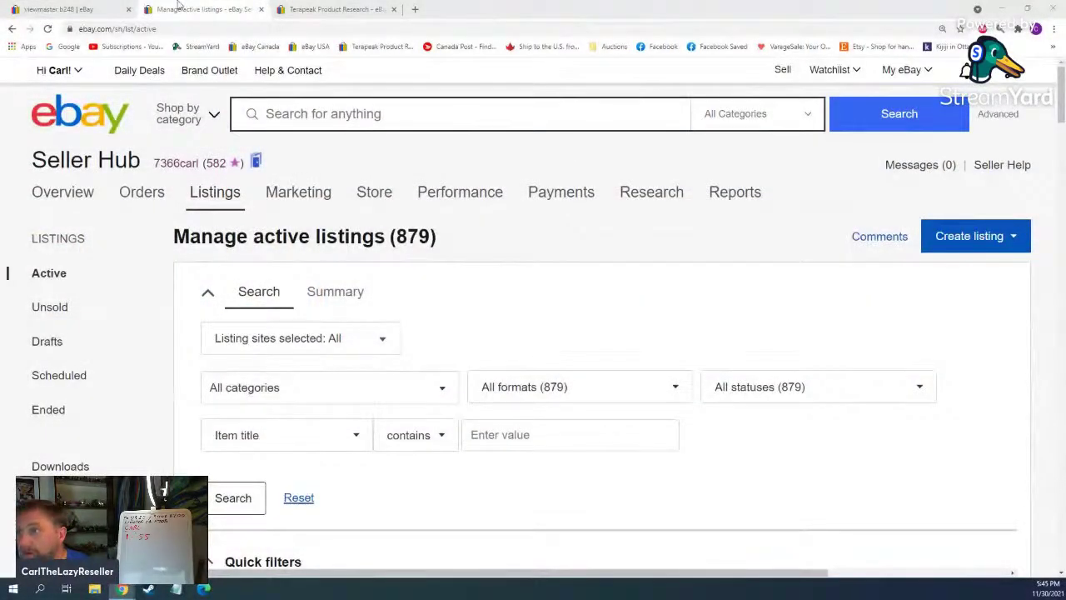
Step: Start a similar listing from the Singapore B248 item in the active listings
click(99, 15)
click(200, 9)
scroll(234, 350, down, 5)
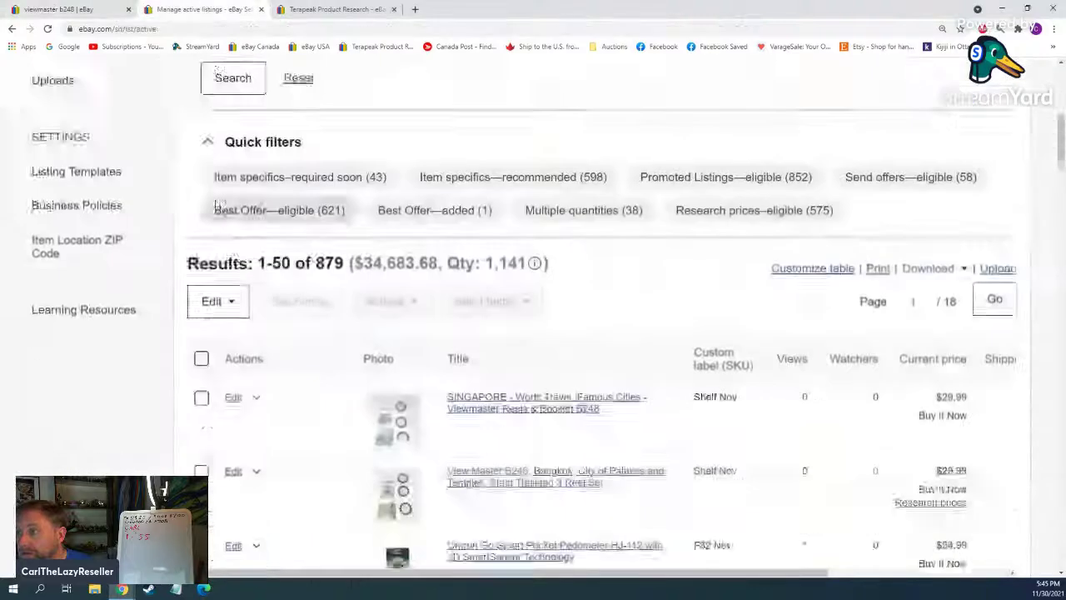
click(257, 375)
scroll(259, 376, down, 1)
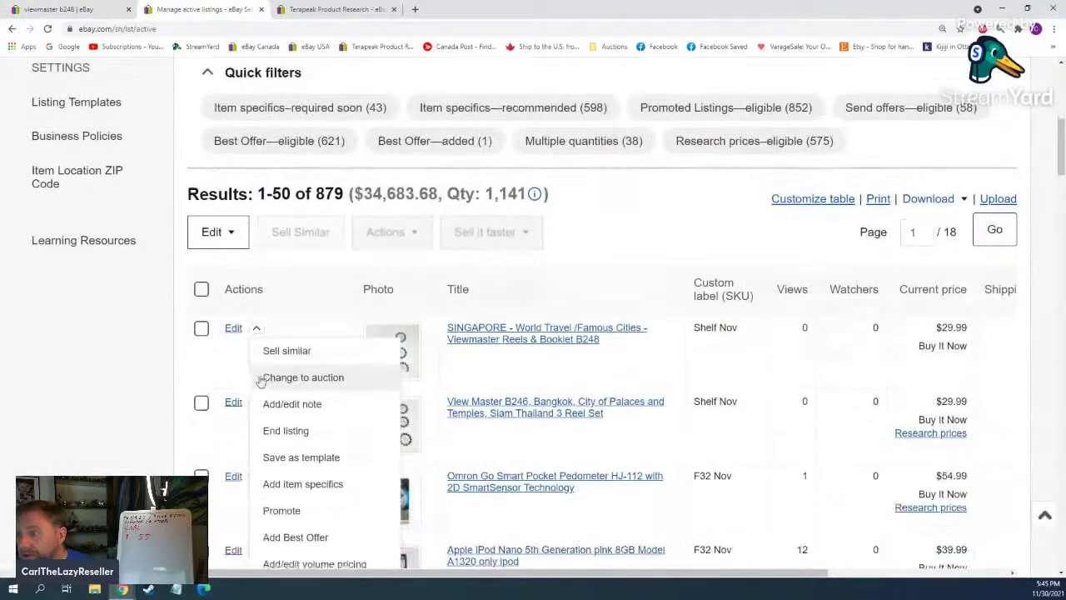
click(277, 353)
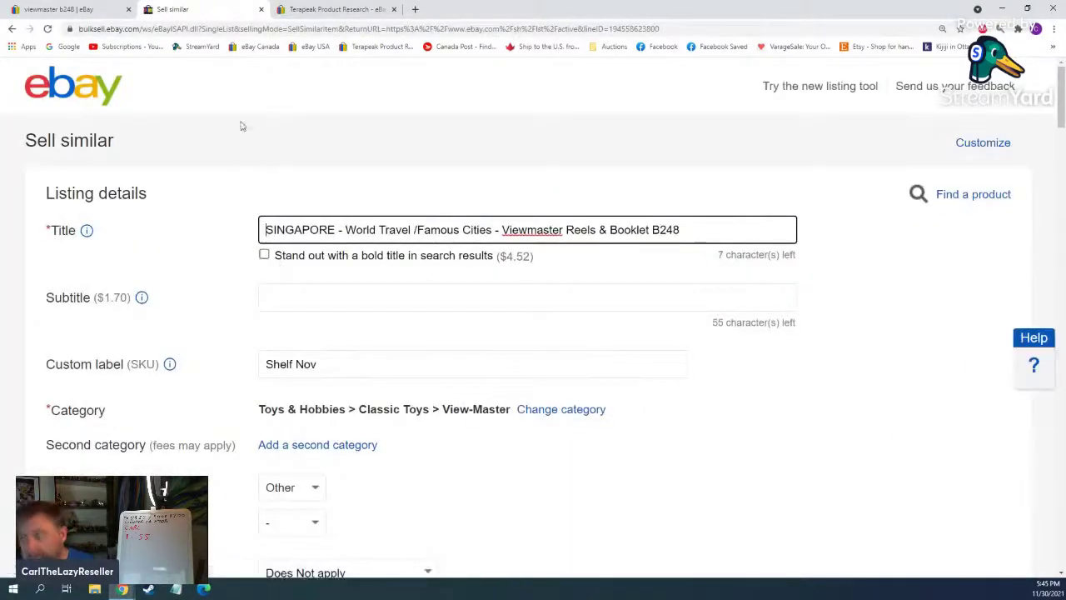
Step: Search eBay's sold listings for "viewmaster b249"
click(360, 9)
scroll(328, 258, up, 4)
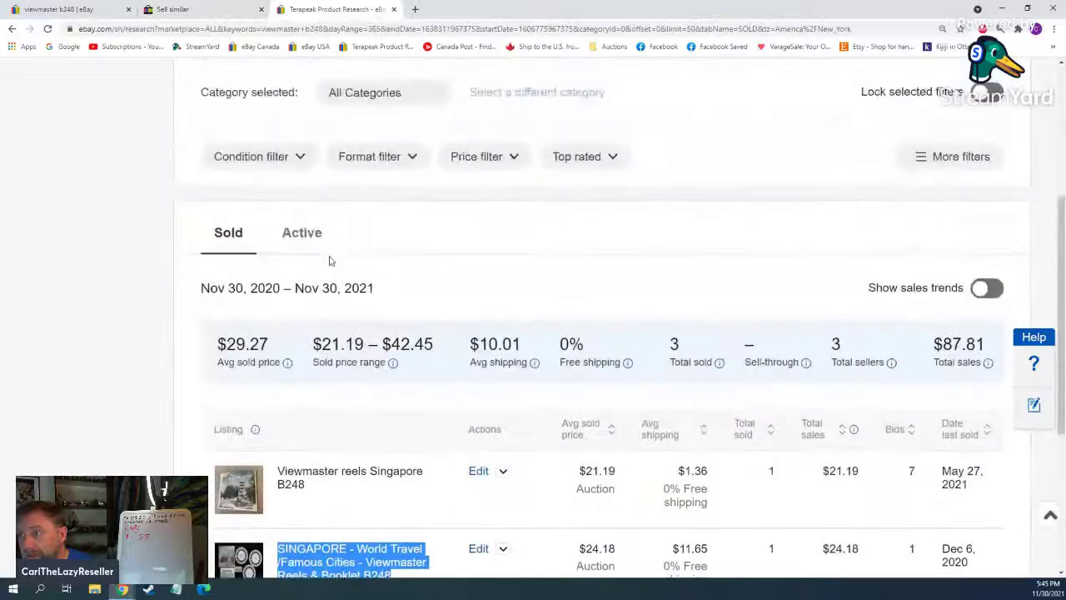
click(83, 8)
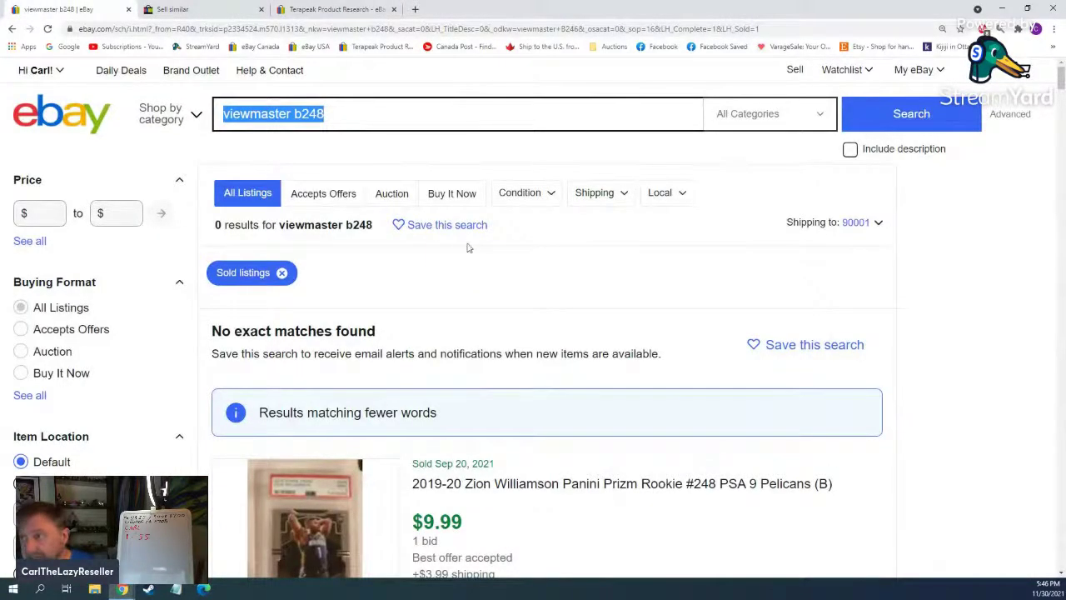
drag(317, 115, 328, 113)
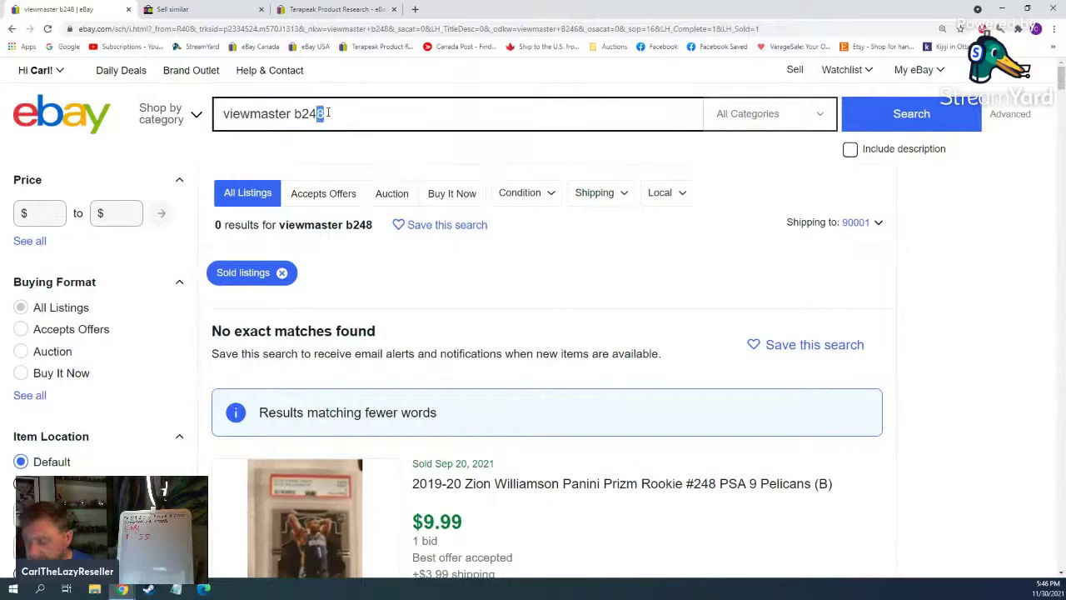
click(879, 117)
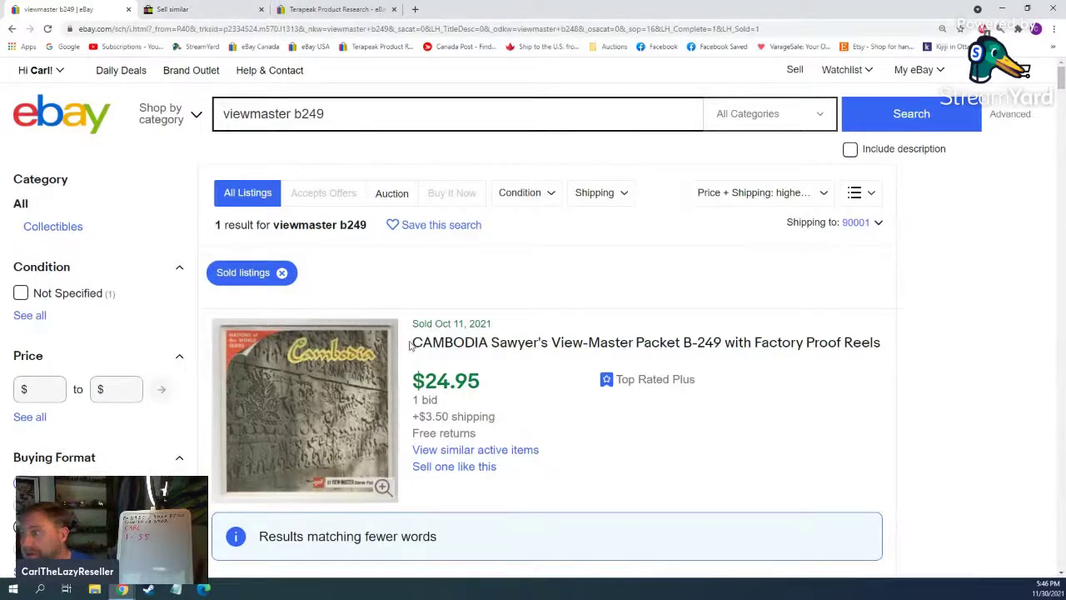
Step: Copy the sold listing title "CAMBODIA Sawyer's View-Master Packet B-249 with Factory Proof Reels" and replace the new listing's title with it
drag(773, 328, 881, 342)
key(ctrl+c)
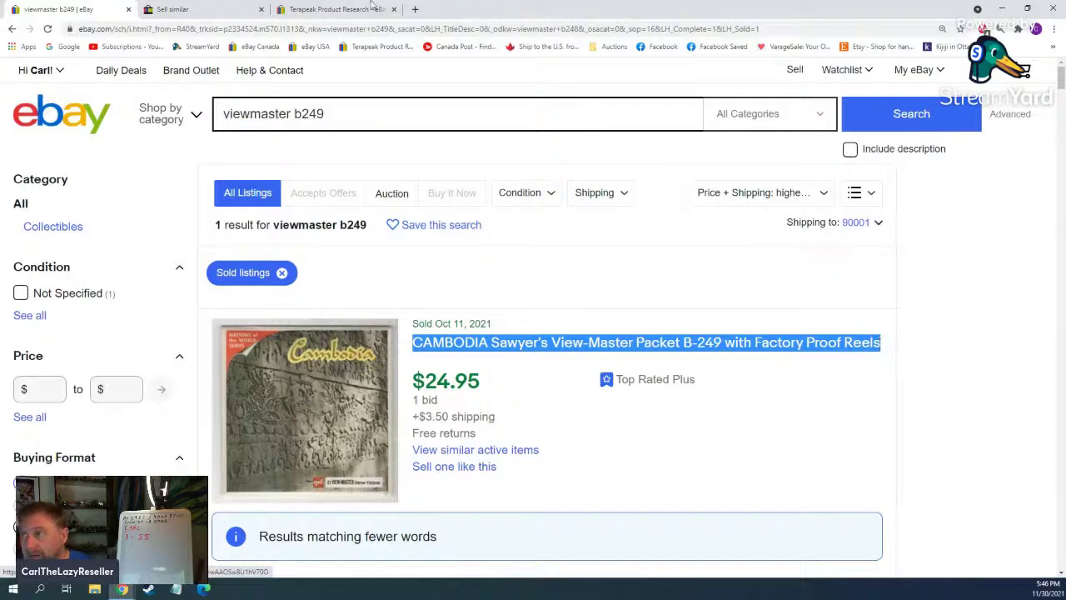
click(182, 7)
drag(718, 240, 233, 221)
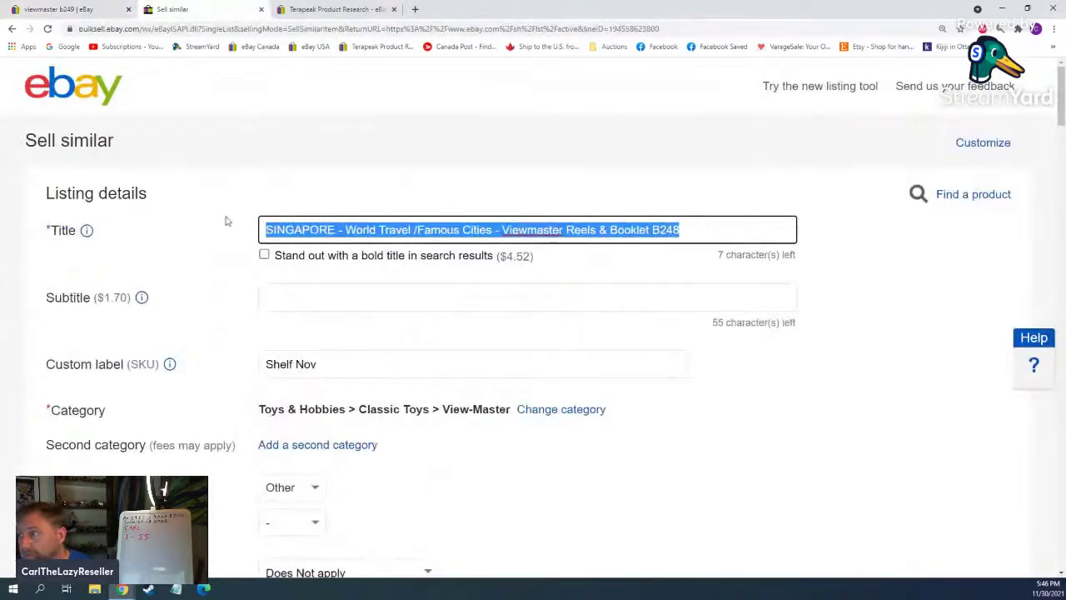
key(ctrl+v)
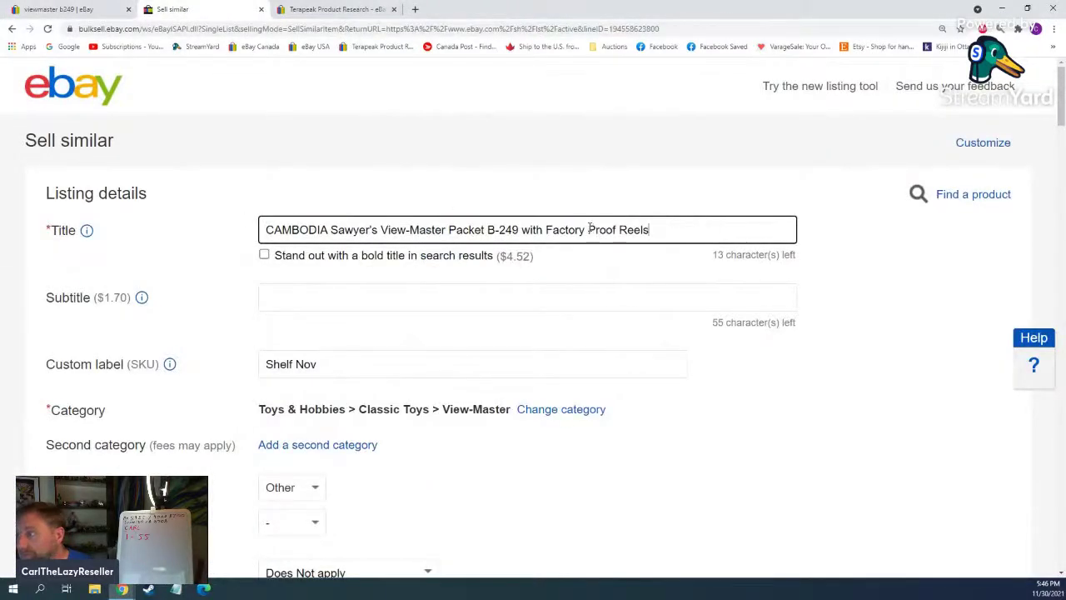
Step: Remove "with Factory Proof Reels" from the end of the Cambodia listing's title
drag(589, 229, 617, 230)
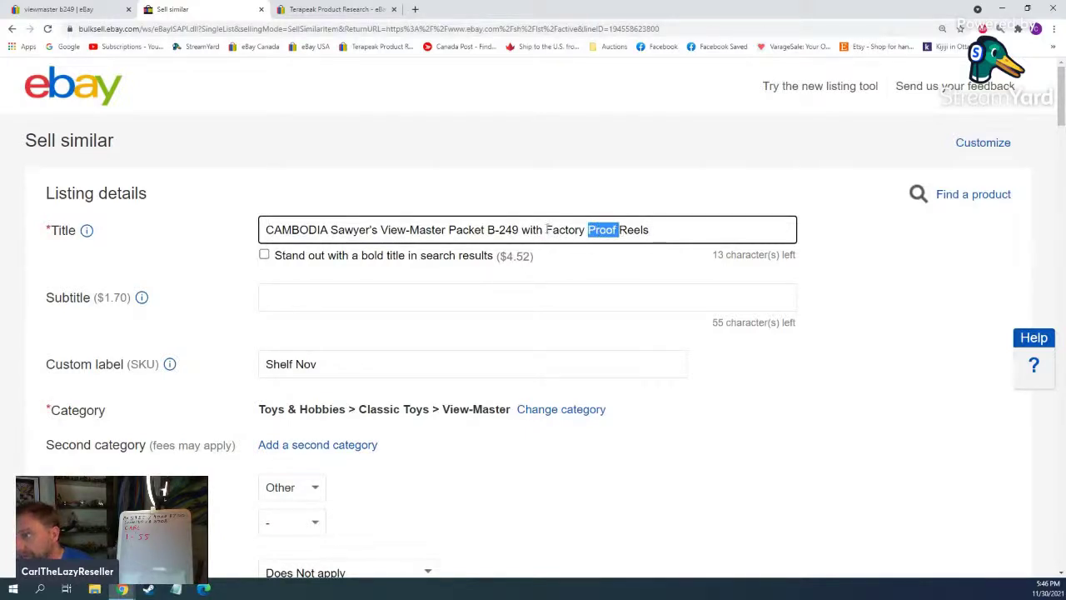
drag(521, 230, 777, 231)
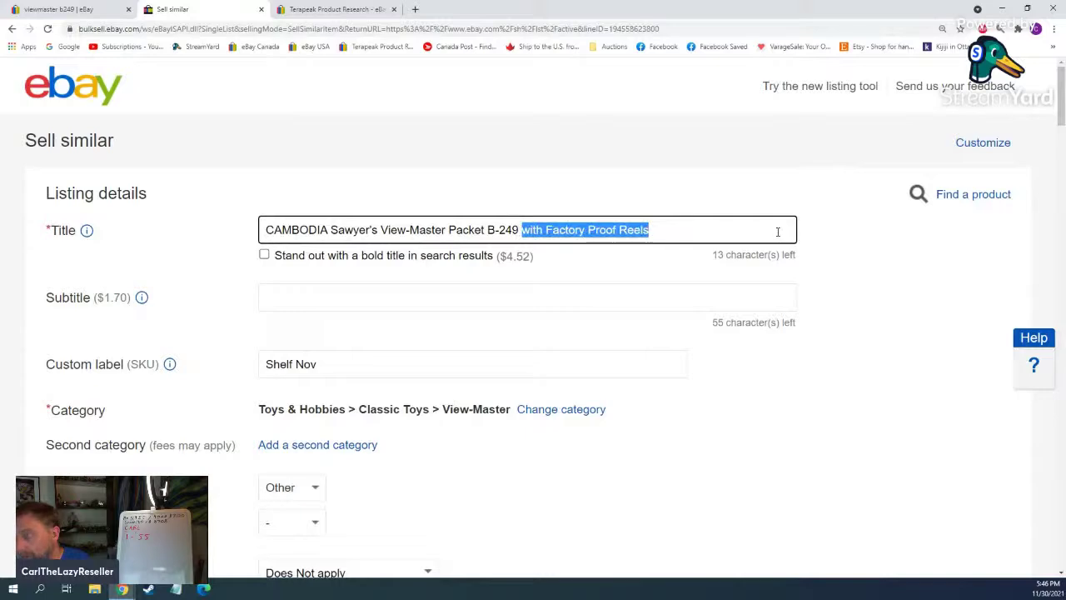
key(BackSpace)
Step: Delete all the Singapore photos from the new listing
scroll(314, 355, down, 8)
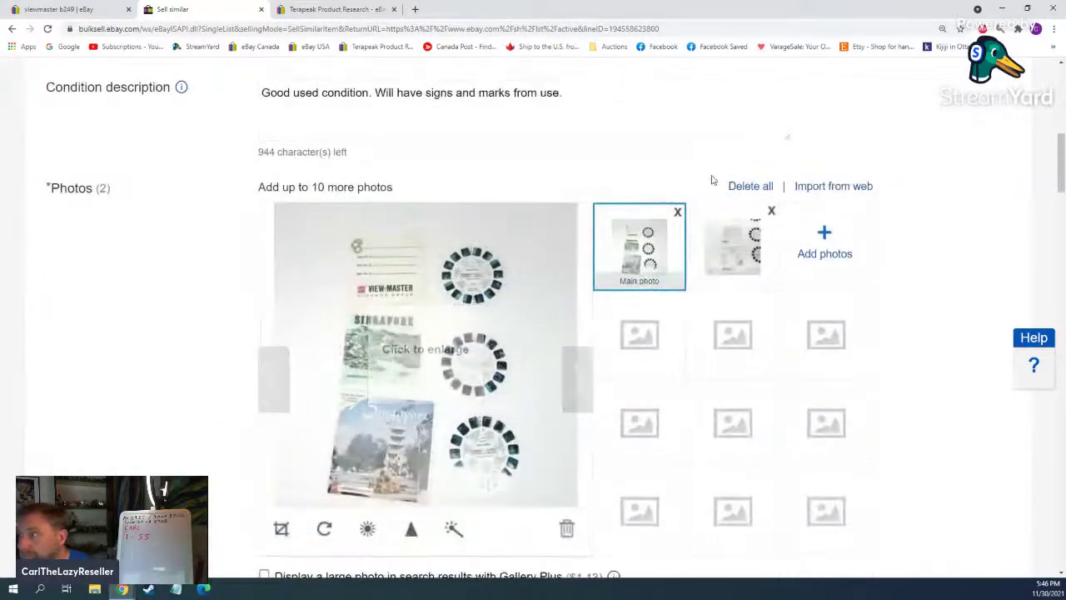
click(753, 187)
click(398, 373)
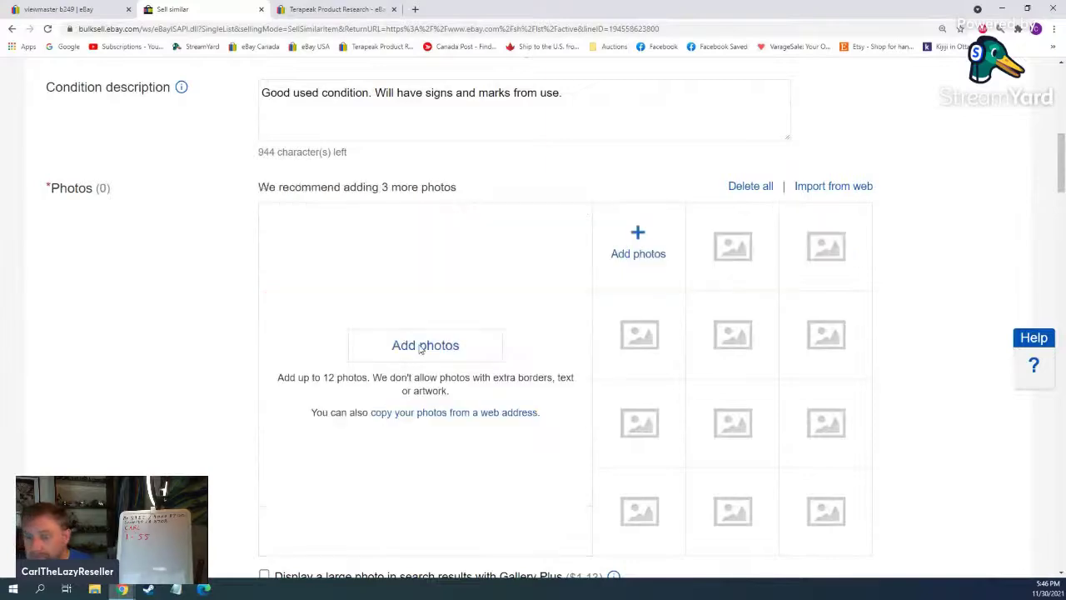
Step: Upload the Cambodia set photos 20211130_171211.jpg and 20211130_171220.jpg from the EbayToList folder
click(422, 347)
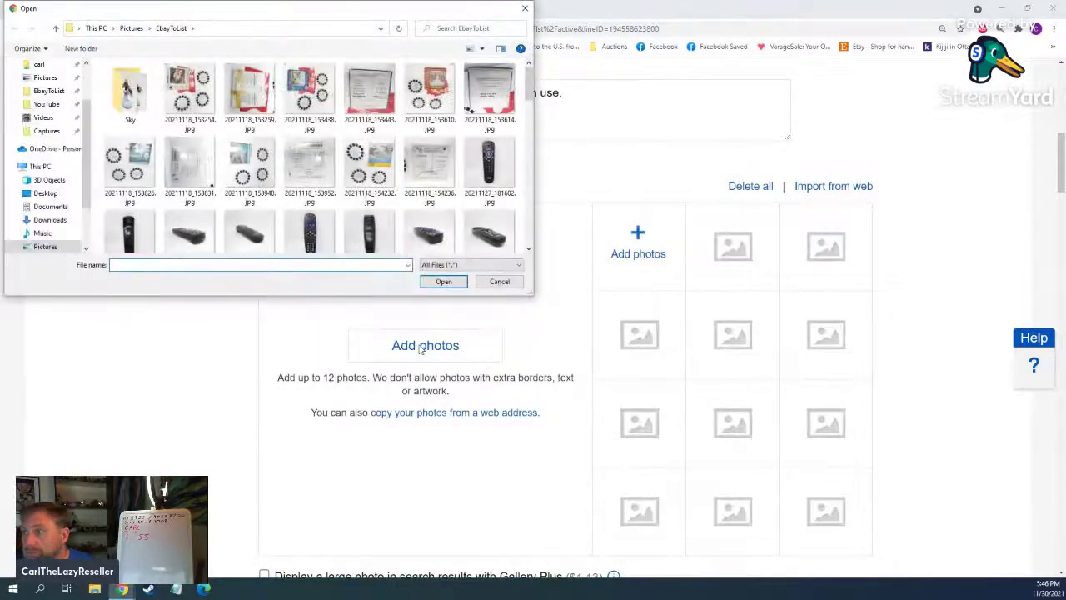
scroll(446, 122, down, 10)
scroll(446, 123, down, 5)
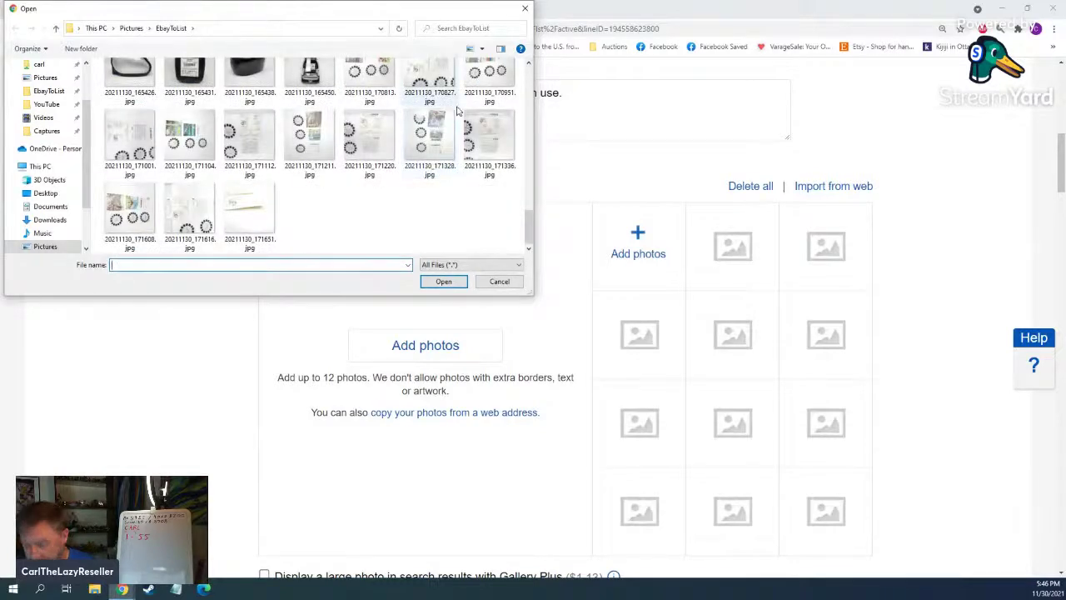
click(315, 138)
ctrl+click(362, 138)
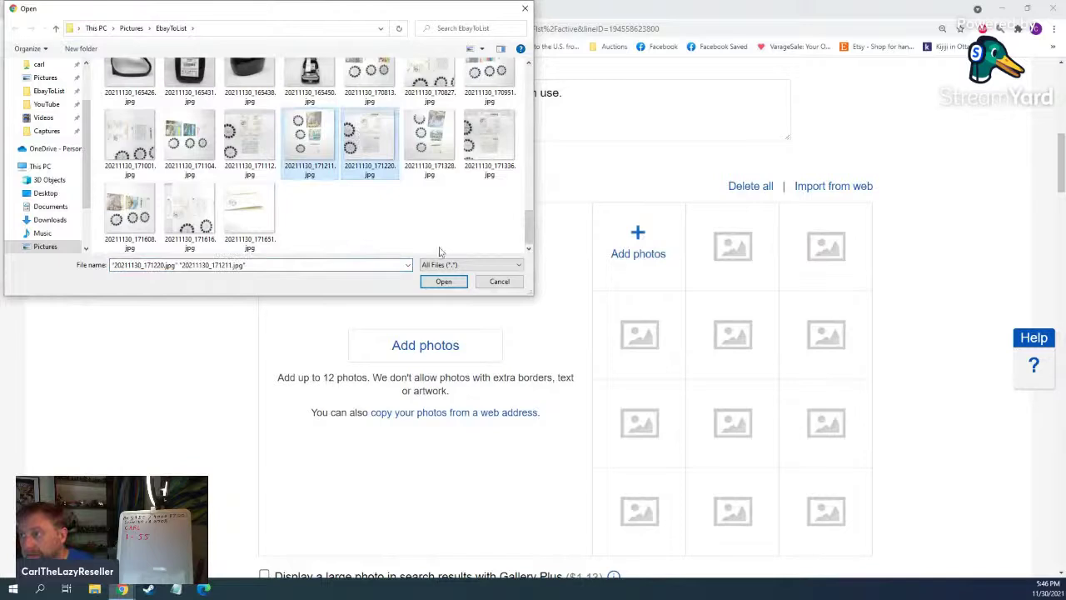
click(443, 282)
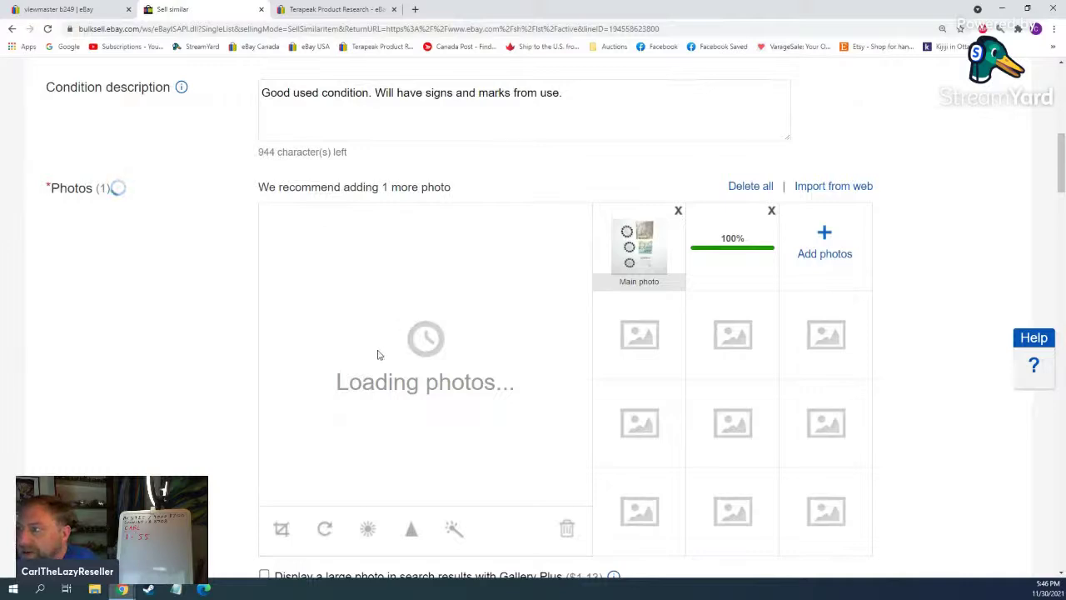
Step: Rotate the second photo and the main photo of the Cambodia set upright and save both
click(324, 529)
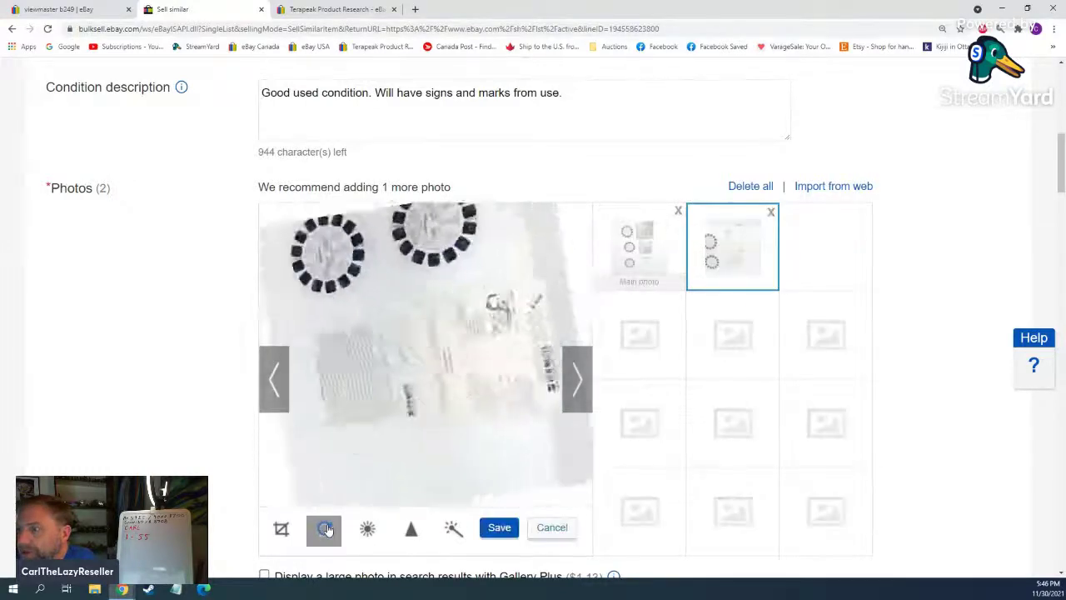
click(500, 530)
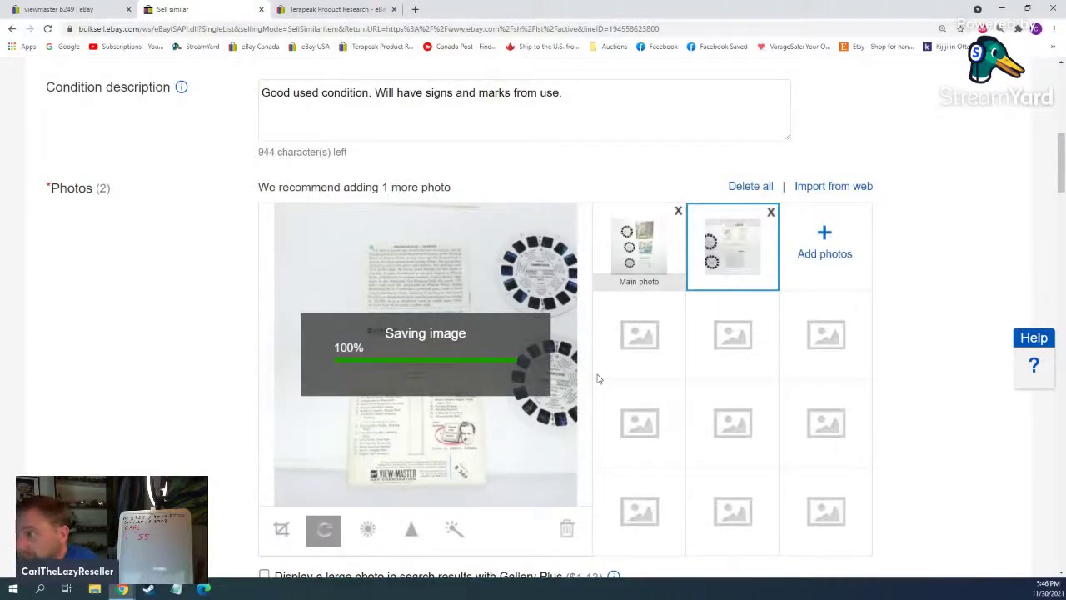
click(577, 379)
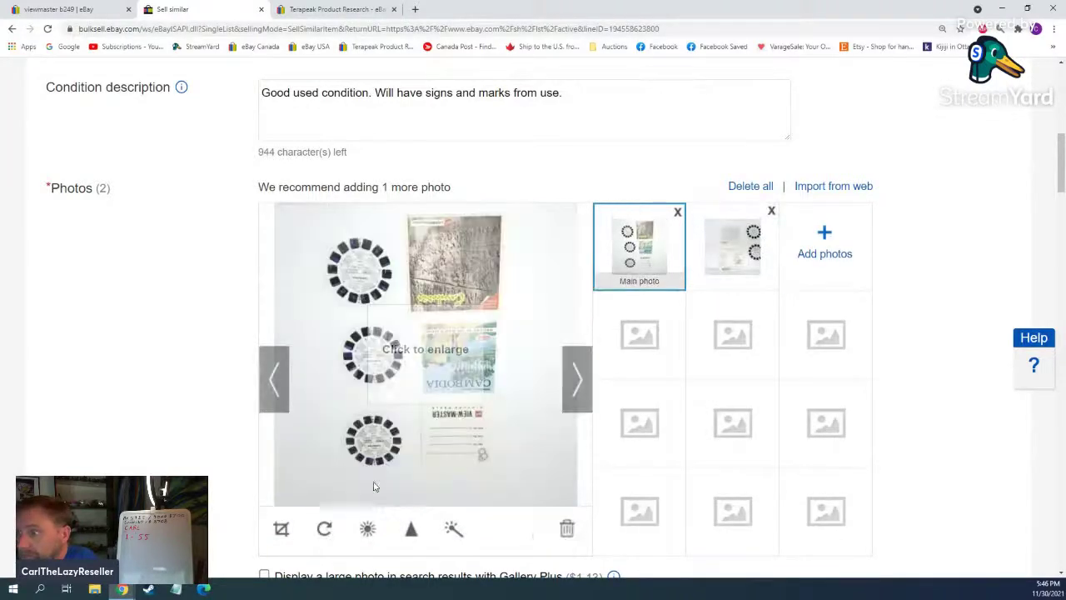
click(325, 530)
click(499, 527)
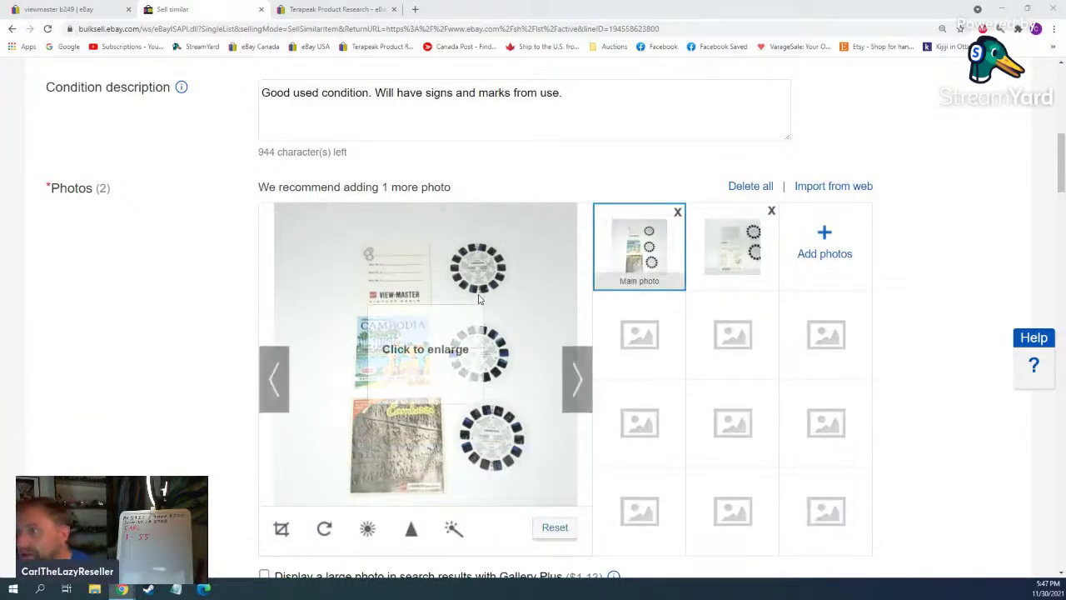
Step: Review the rest of the Cambodia listing, including its item description, and submit the listing
scroll(483, 299, down, 3)
scroll(483, 299, down, 10)
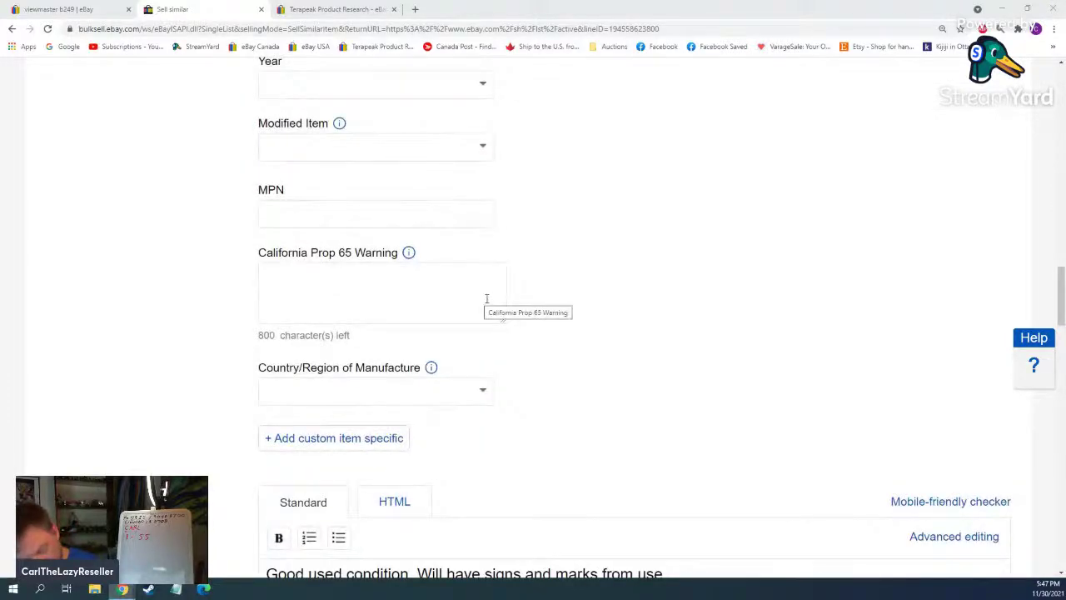
scroll(486, 298, down, 15)
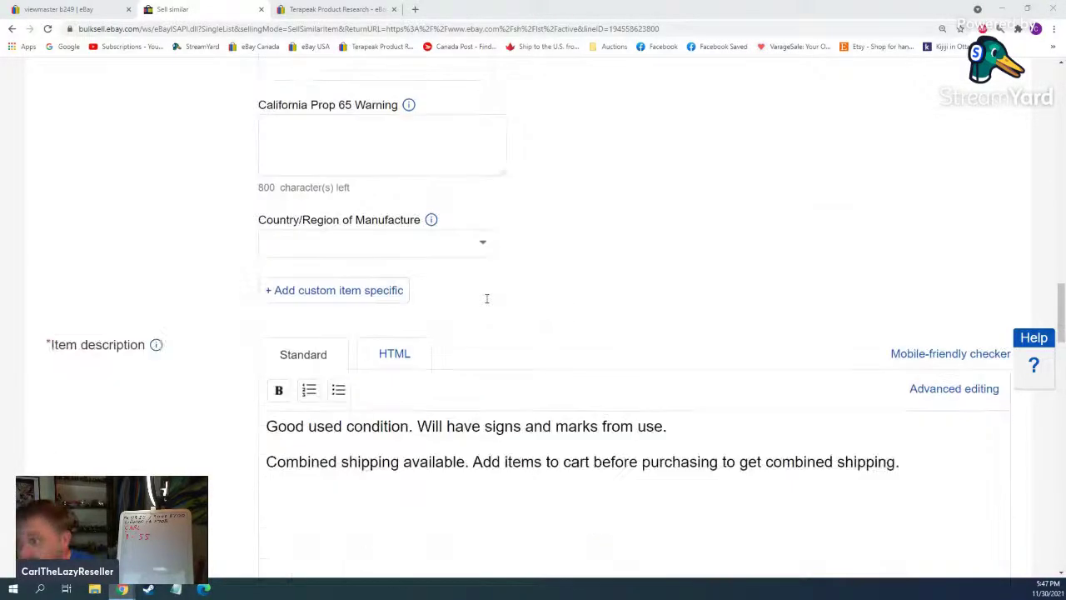
scroll(486, 298, down, 10)
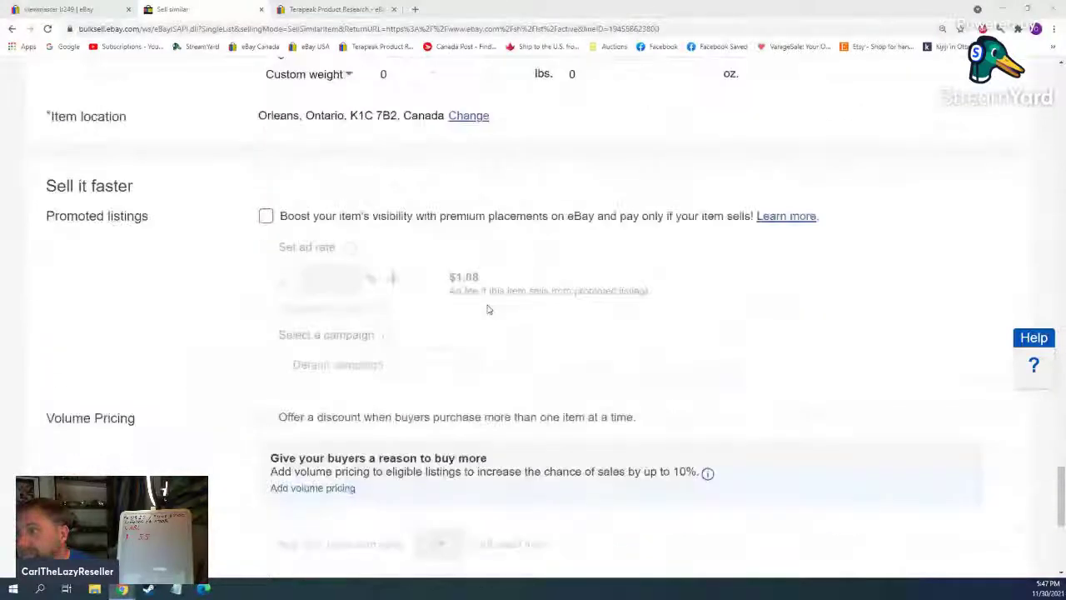
click(109, 497)
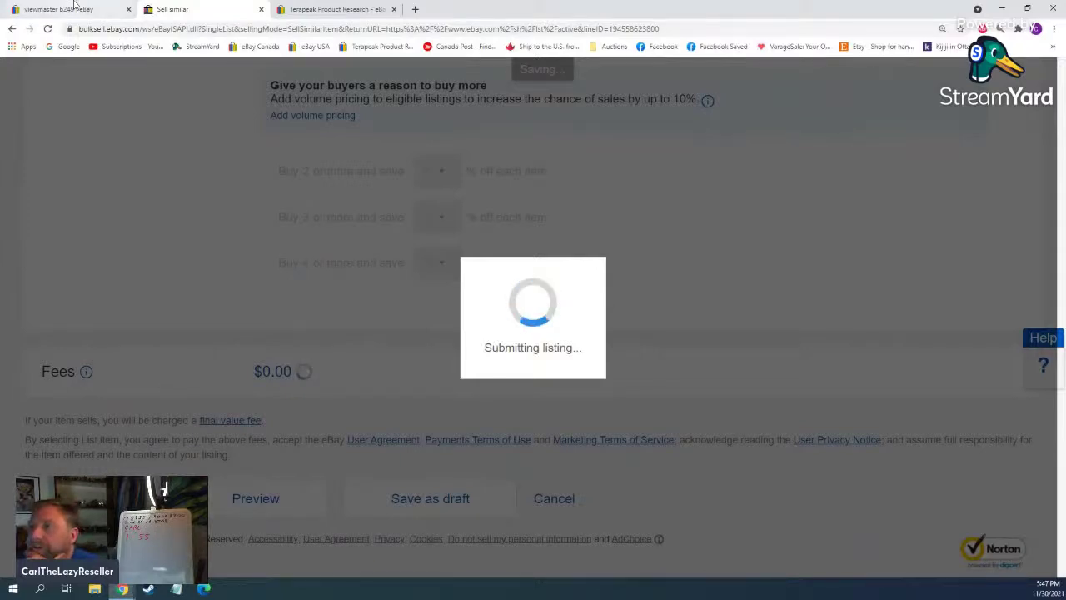
Step: Start another listing similar to the Cambodia B-249 set and consult the sold results for "viewmaster b249"
click(58, 9)
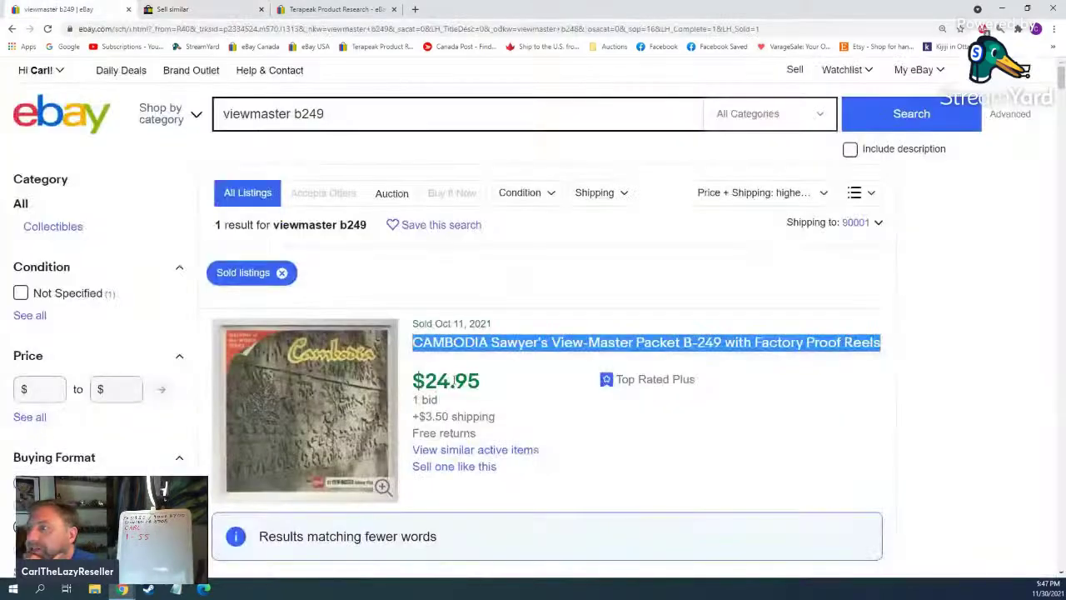
click(206, 10)
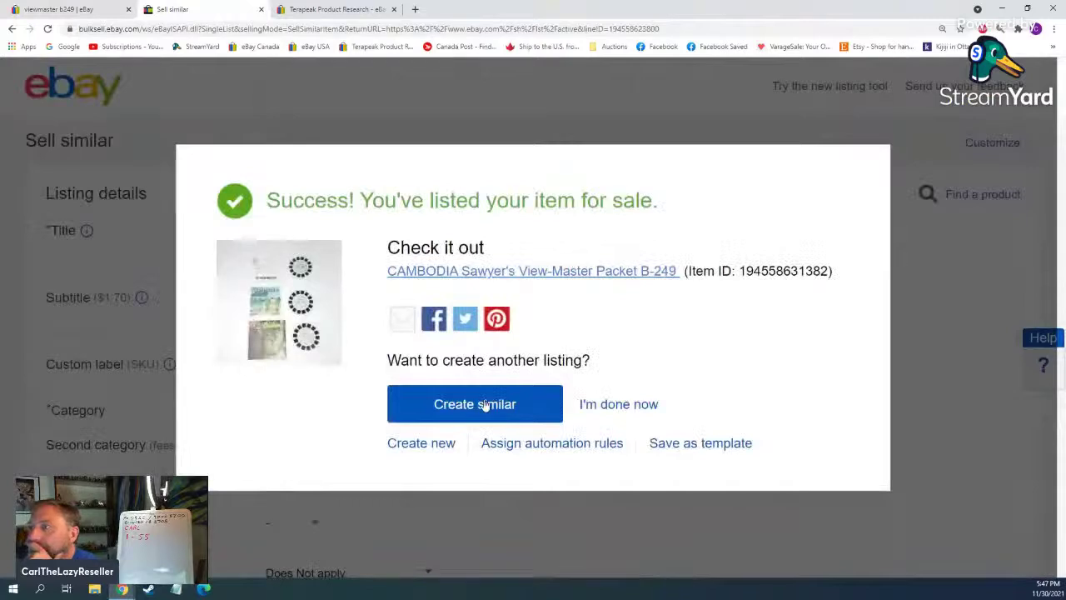
click(486, 406)
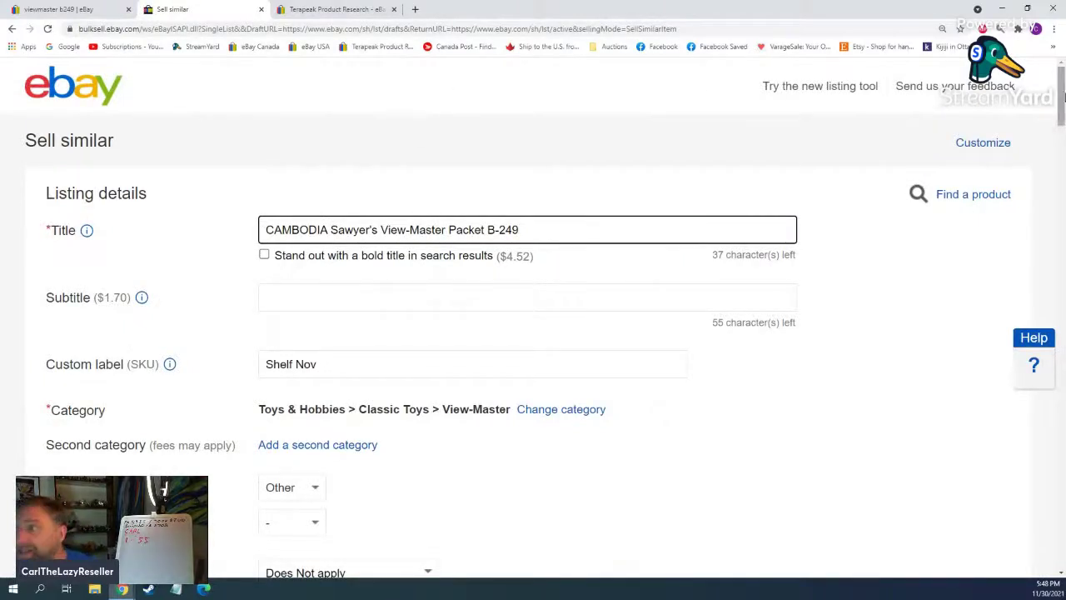
click(79, 9)
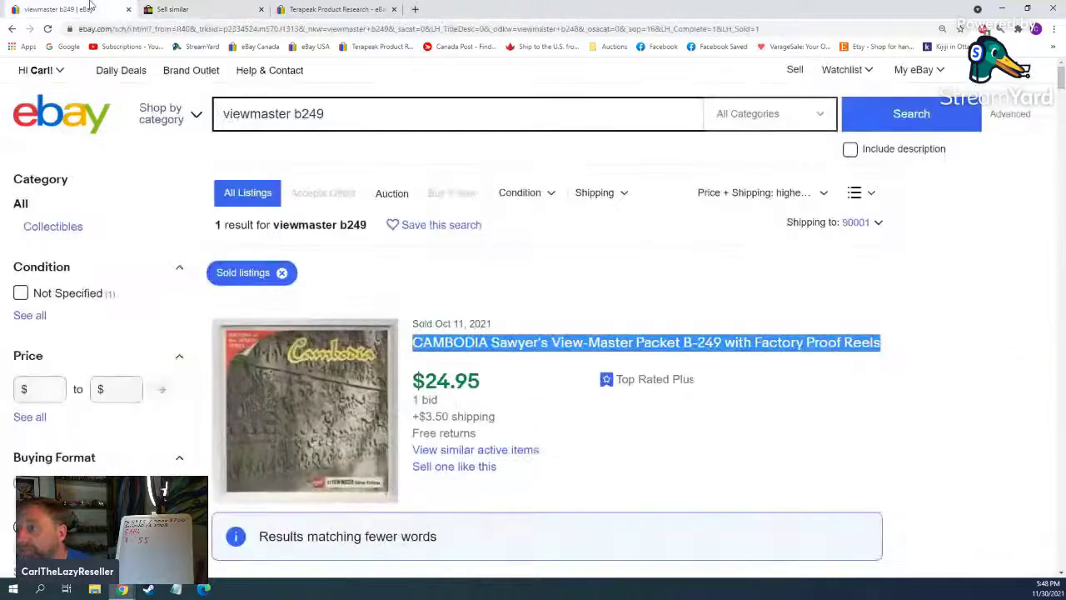
Step: Search the sold listings for "viewmaster c806"
click(318, 112)
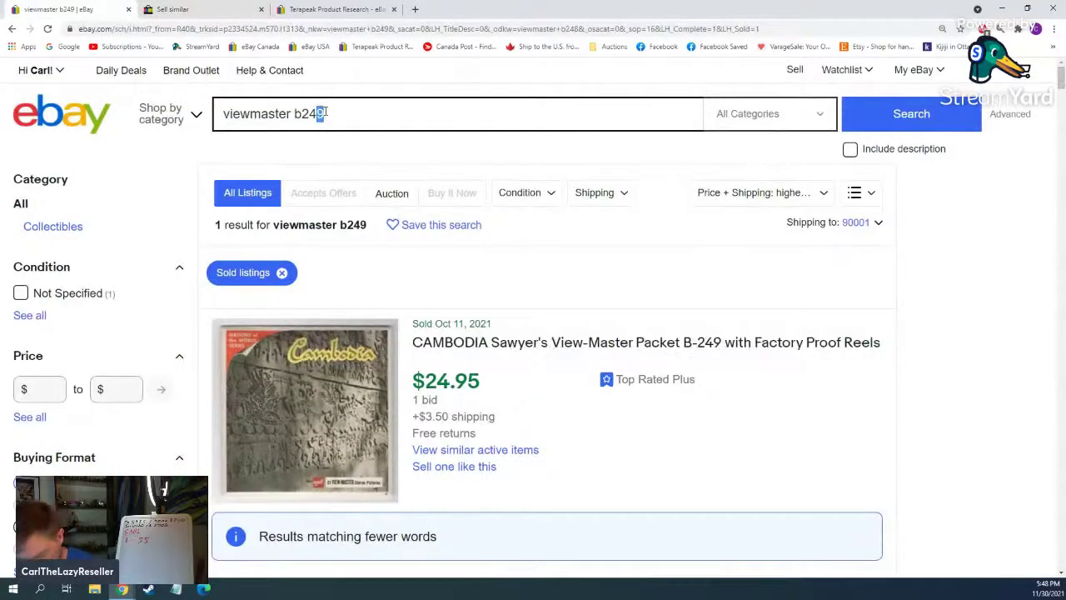
drag(320, 113, 341, 113)
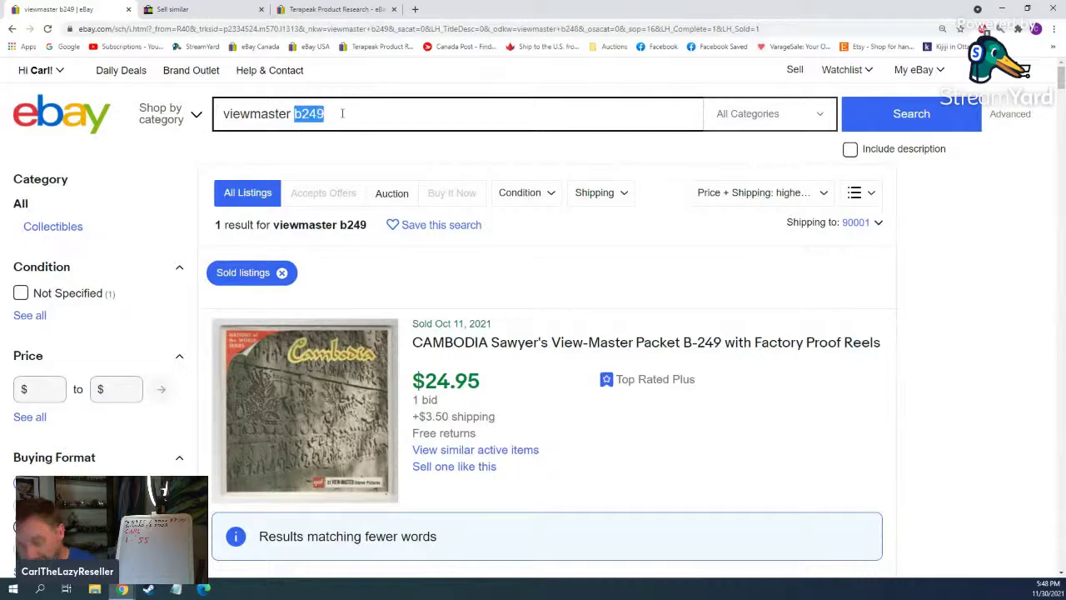
text(c80)
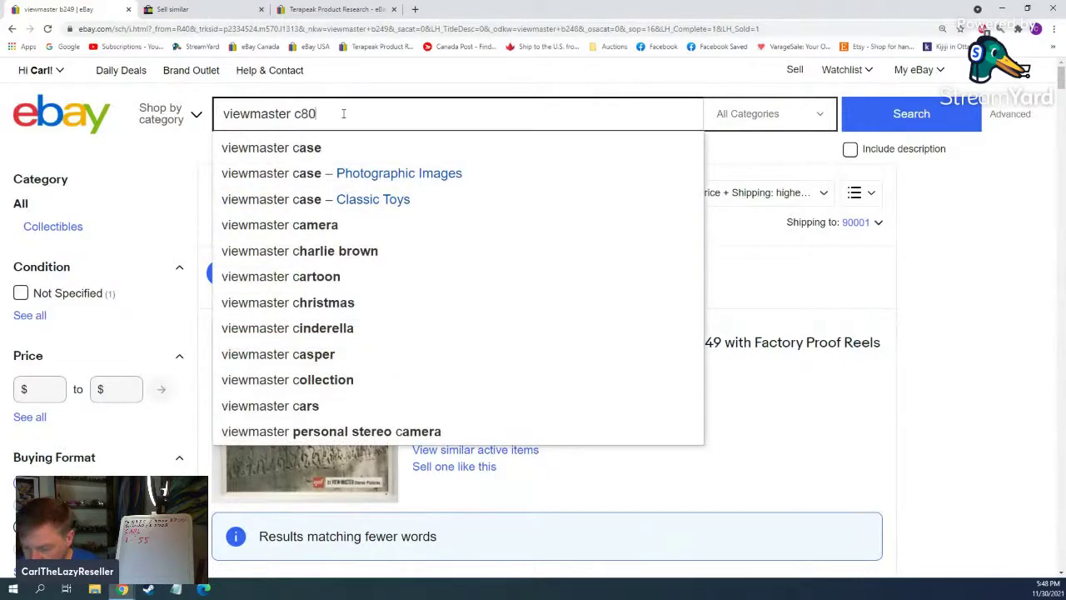
text(6)
click(899, 112)
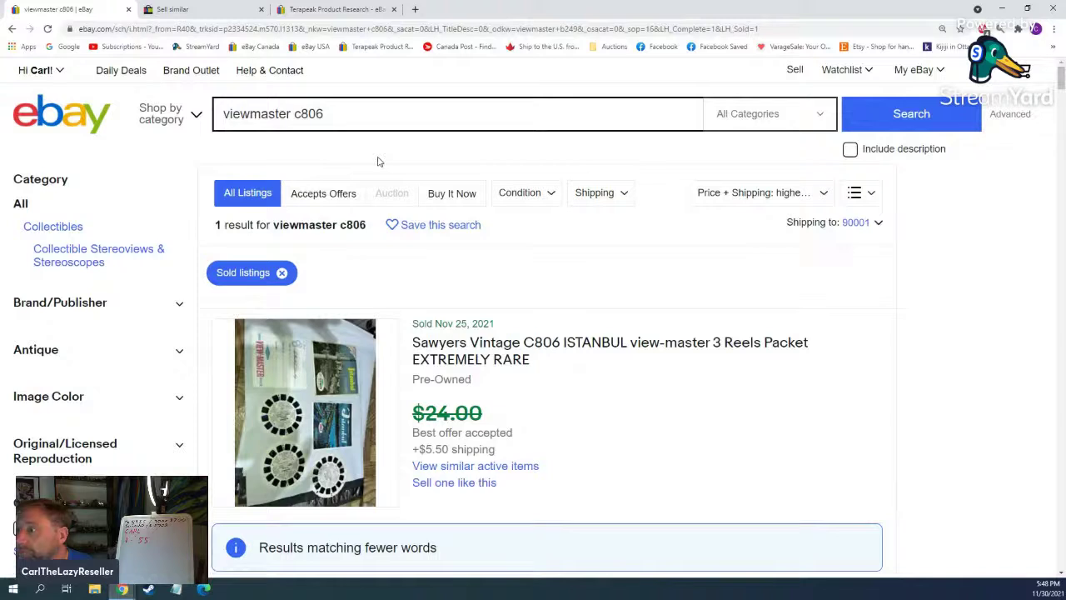
Step: Copy "Sawyers Vintage C806 ISTANBUL view-master 3 Reels Packet" from the sold item and use it as the new listing's title
drag(412, 342, 823, 342)
key(ctrl+c)
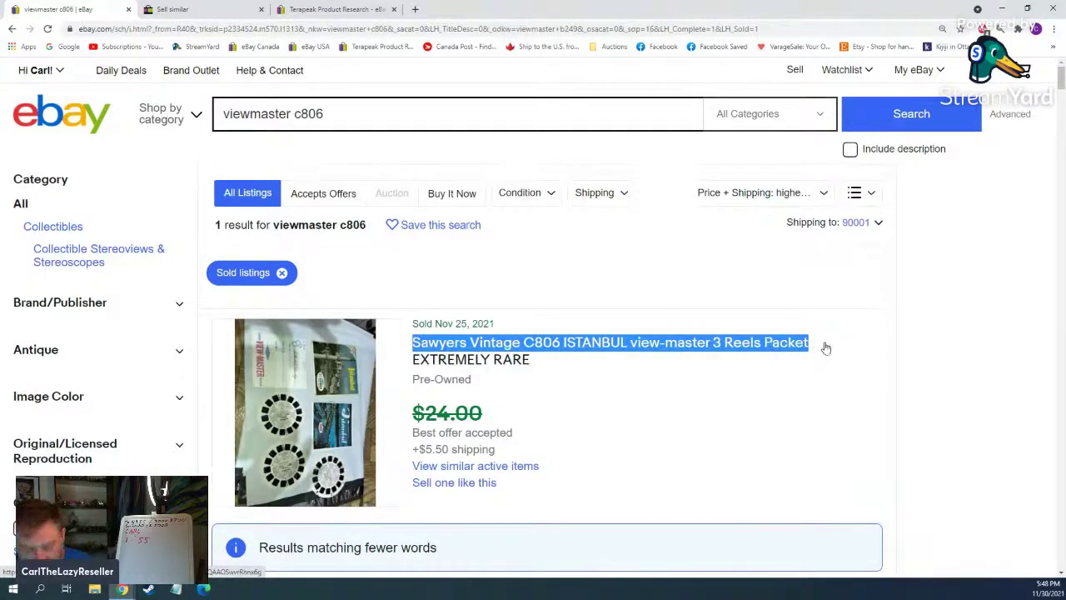
click(215, 11)
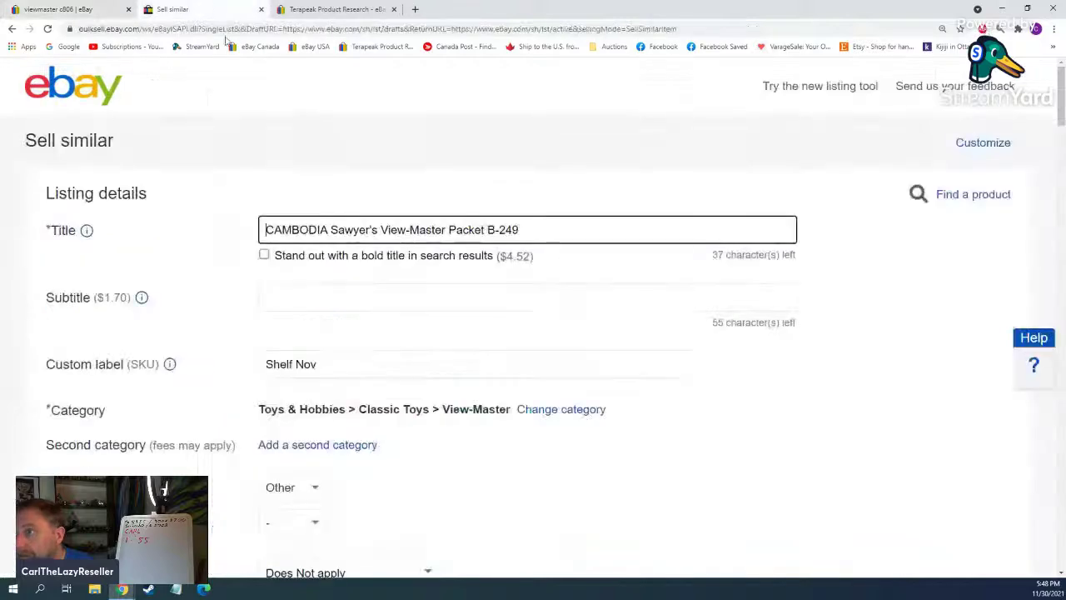
drag(532, 231, 196, 240)
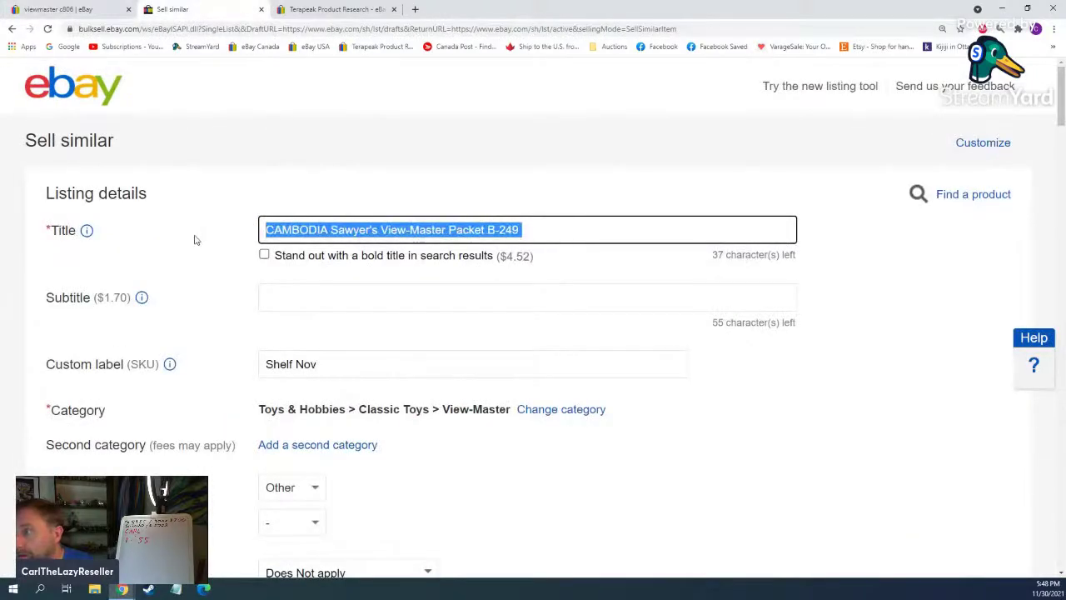
key(ctrl+v)
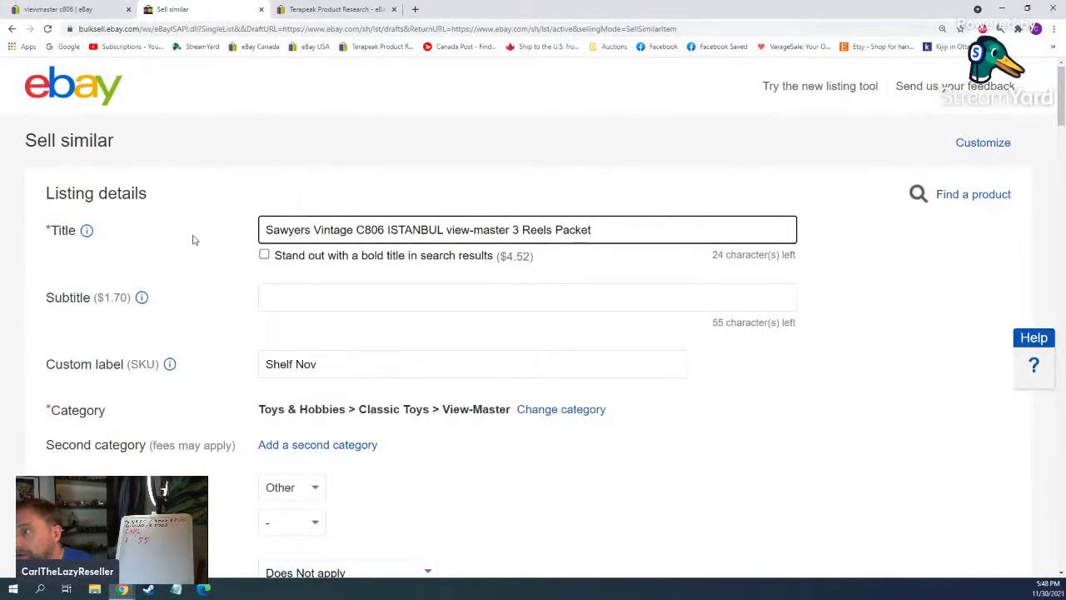
click(344, 365)
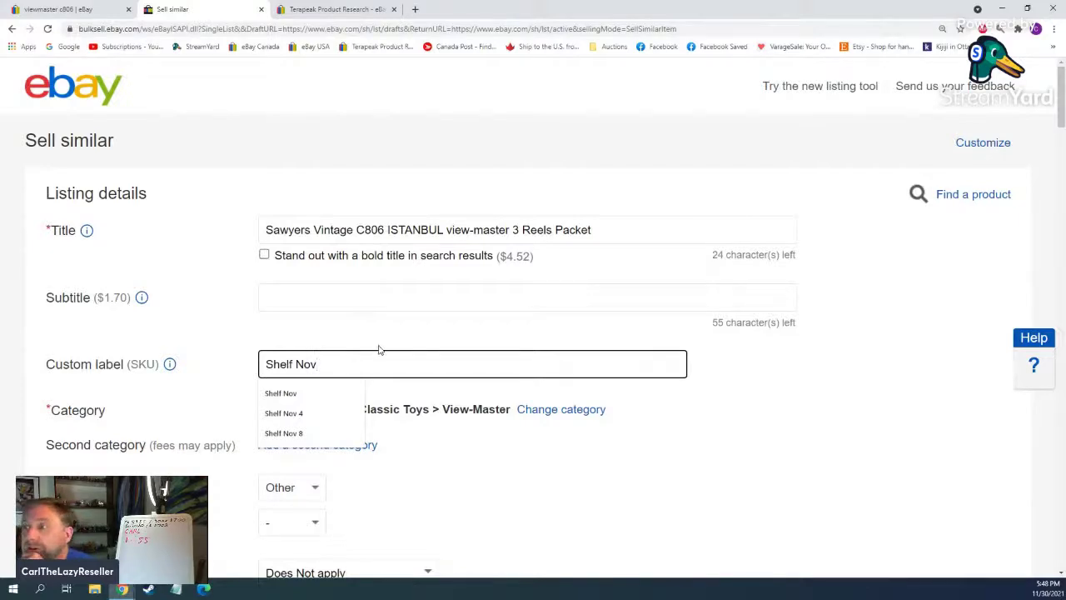
Step: Delete all the photos carried over from the Cambodia set in the Istanbul listing
scroll(394, 317, down, 4)
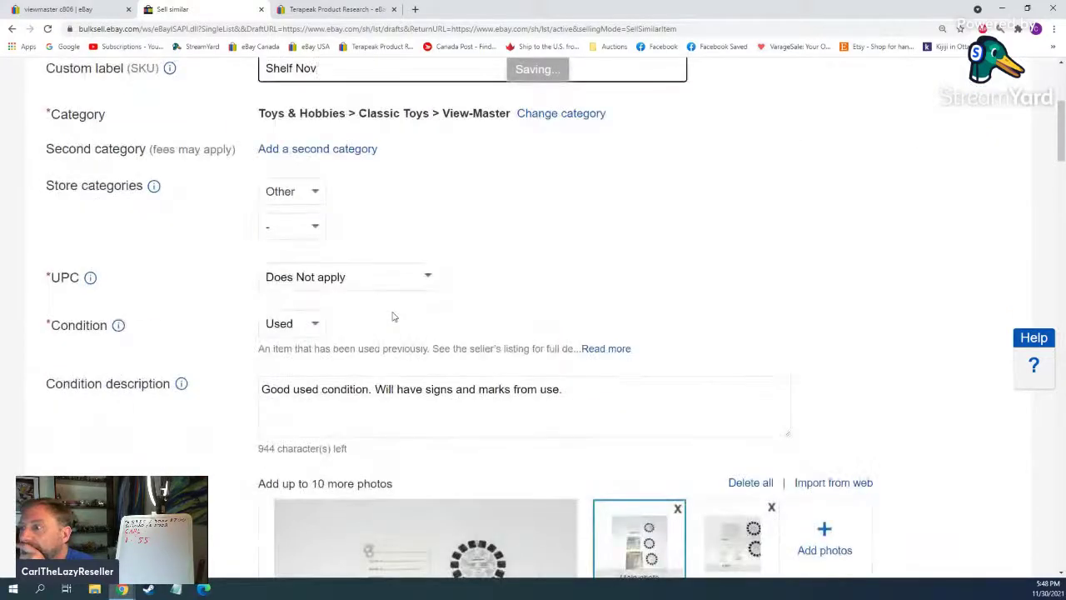
scroll(393, 317, down, 4)
click(754, 188)
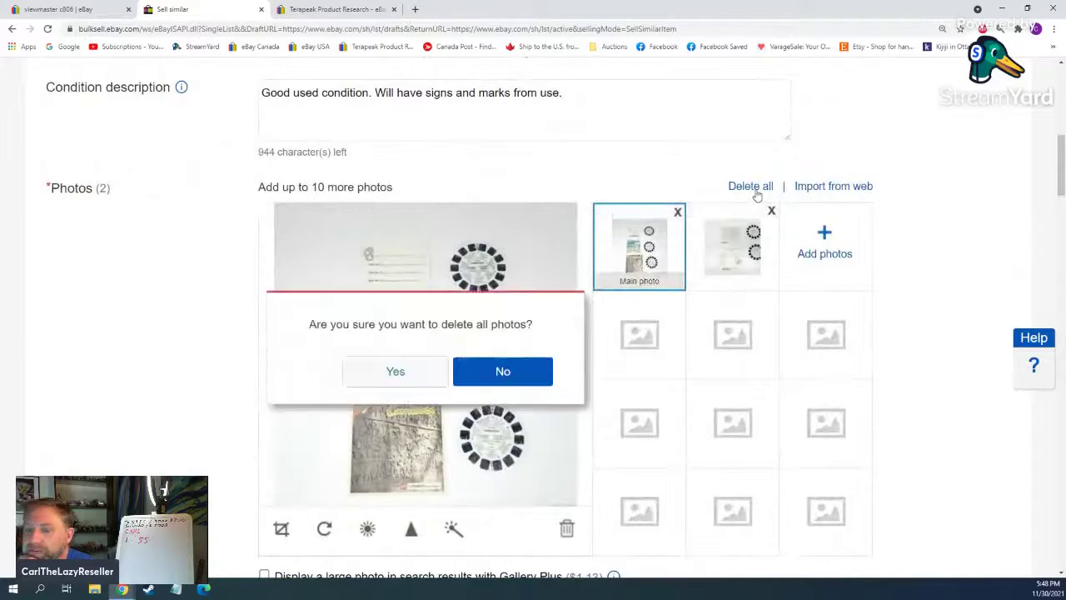
click(395, 371)
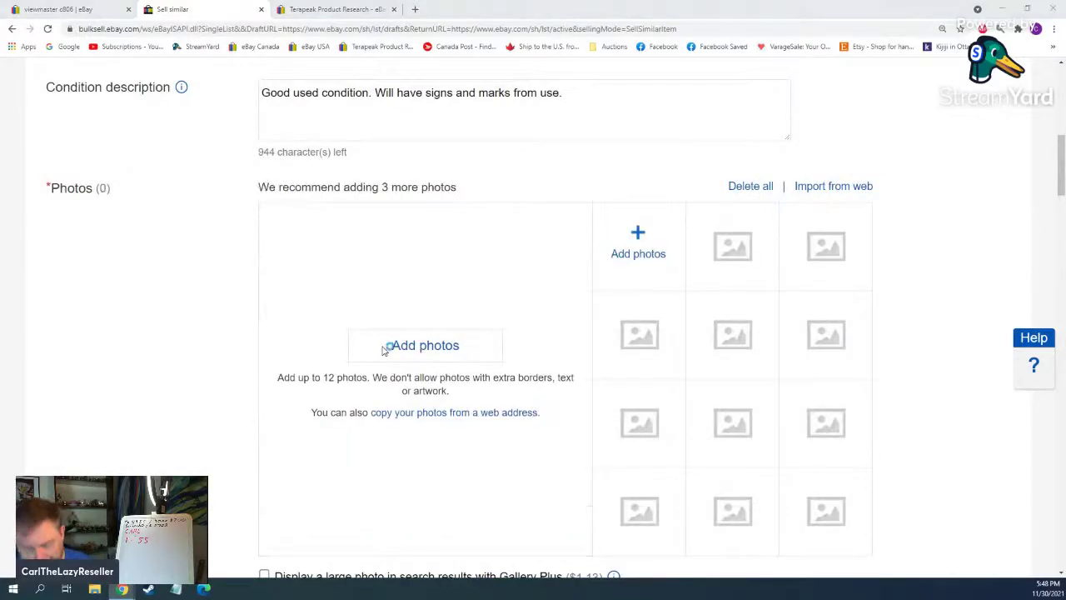
Step: Upload the Istanbul set photos 20211130_171104.jpg and 20211130_171112.jpg from the EbayToList folder
click(382, 351)
scroll(472, 112, down, 1)
scroll(472, 116, down, 10)
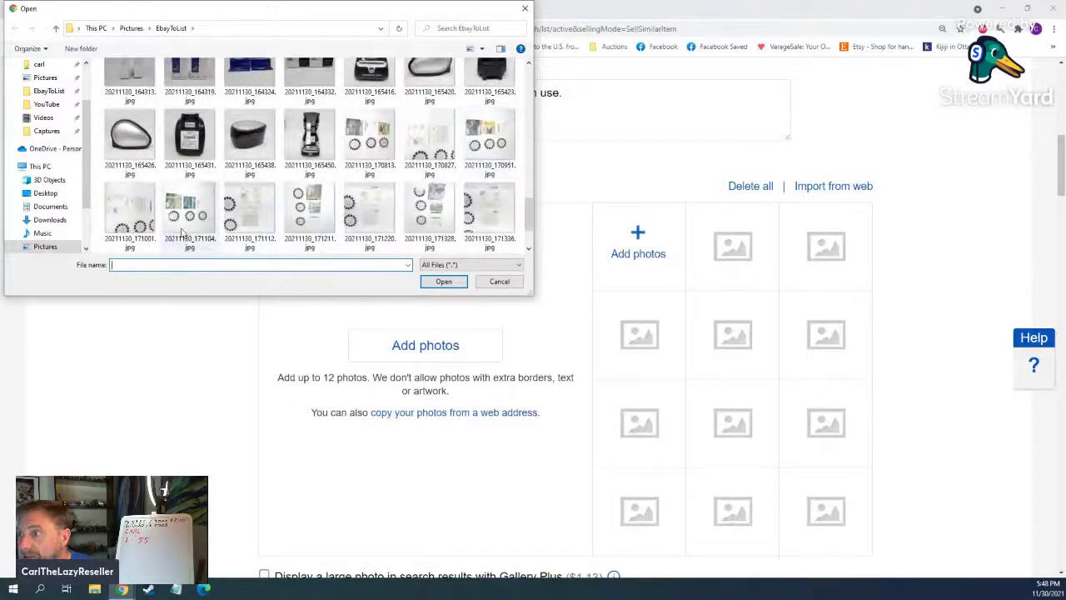
click(183, 209)
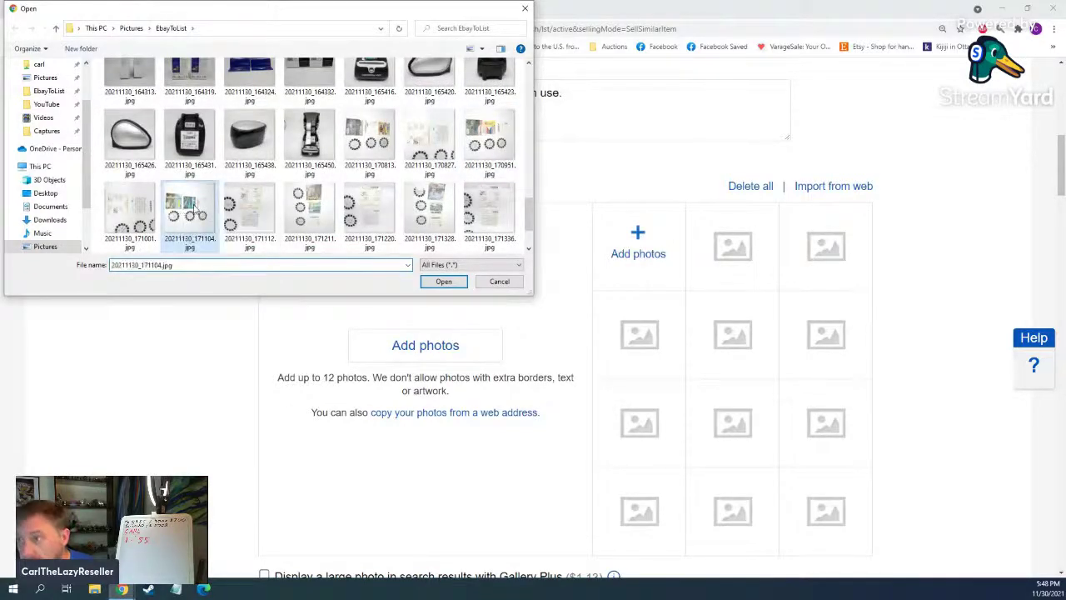
ctrl+click(253, 213)
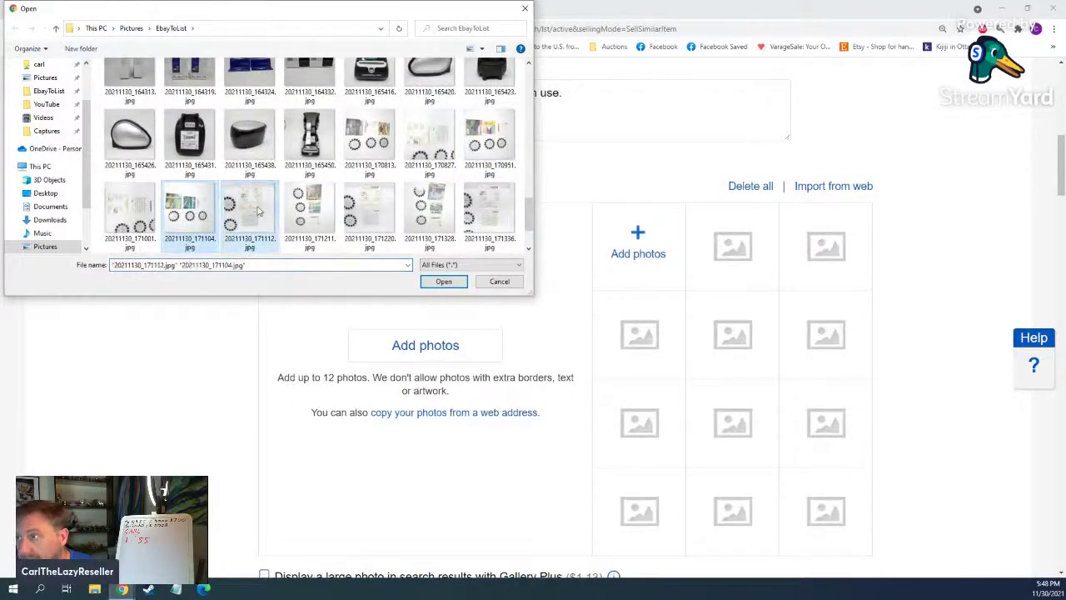
click(444, 281)
Step: Rotate the second photo and the main photo of the Istanbul set upright and save both
scroll(216, 231, down, 3)
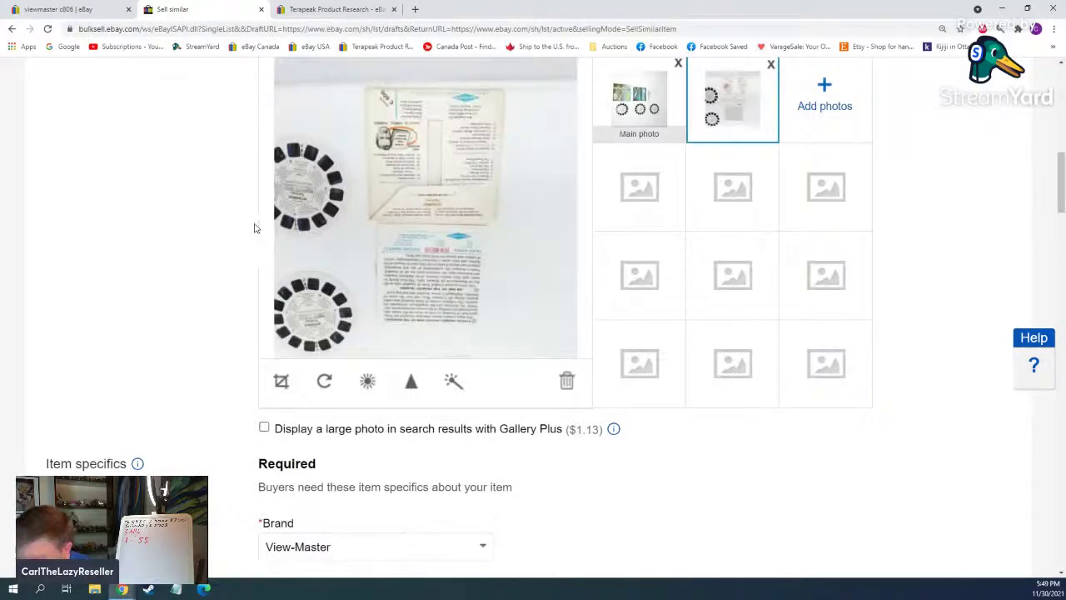
click(329, 383)
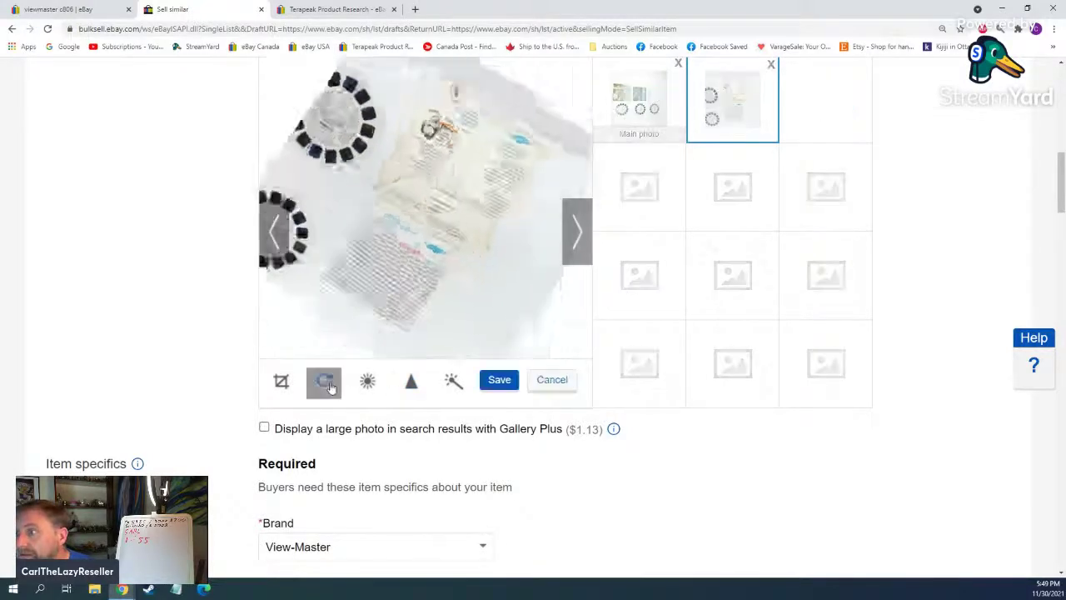
click(500, 381)
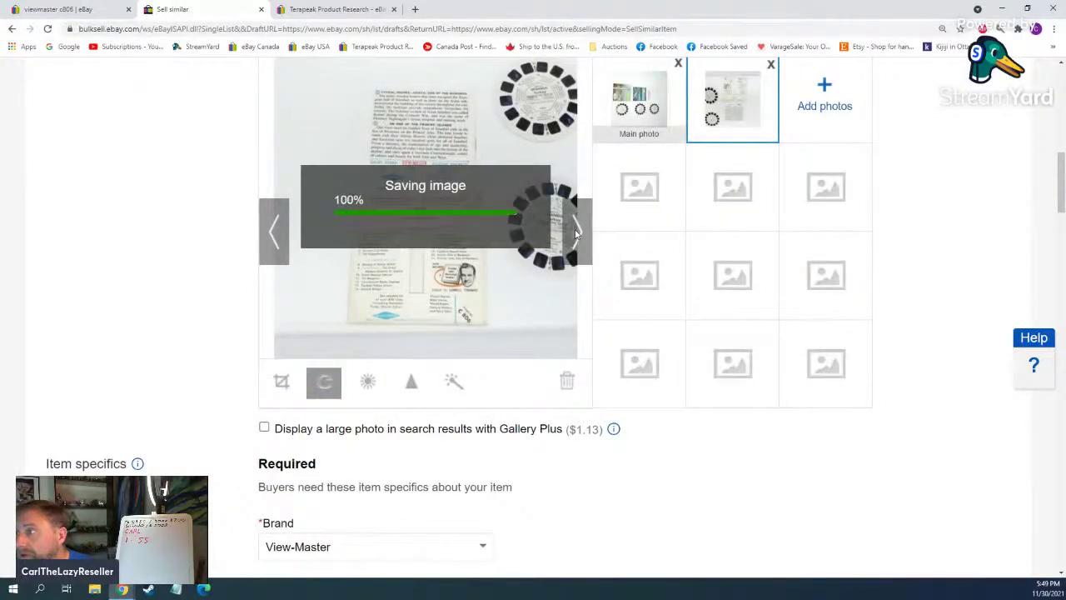
click(576, 232)
click(326, 385)
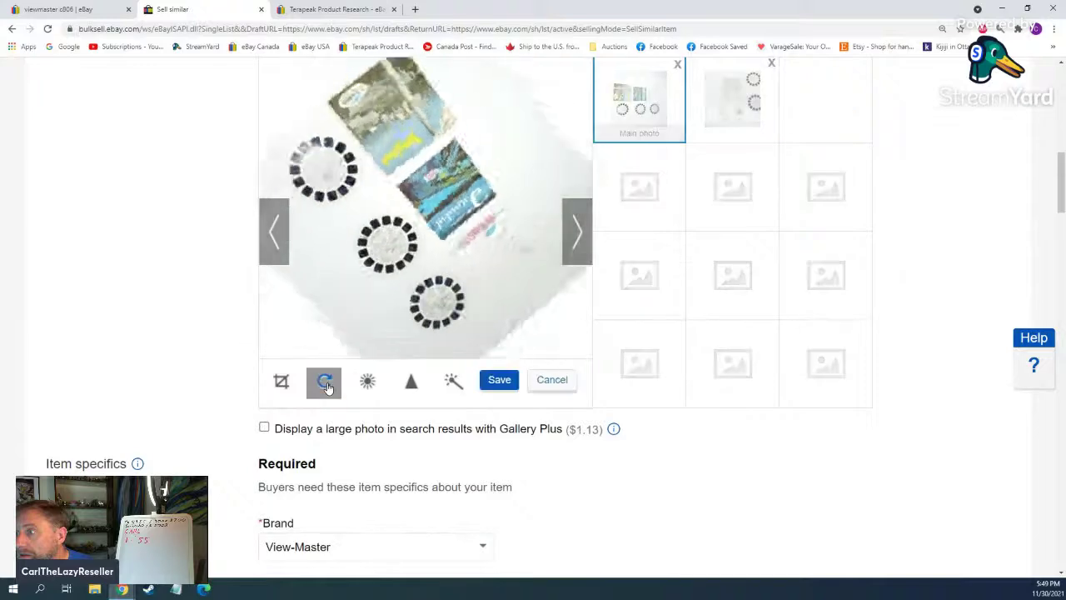
click(324, 382)
click(498, 382)
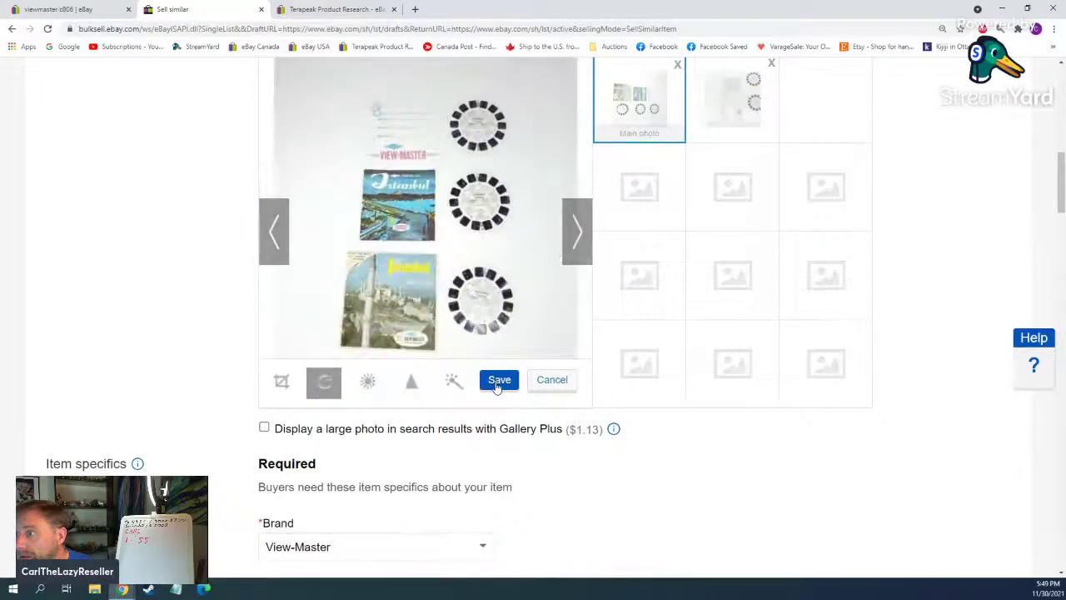
Step: Review the Istanbul listing's details through to the fees section, opening its Buy It Now price for editing
scroll(77, 273, up, 7)
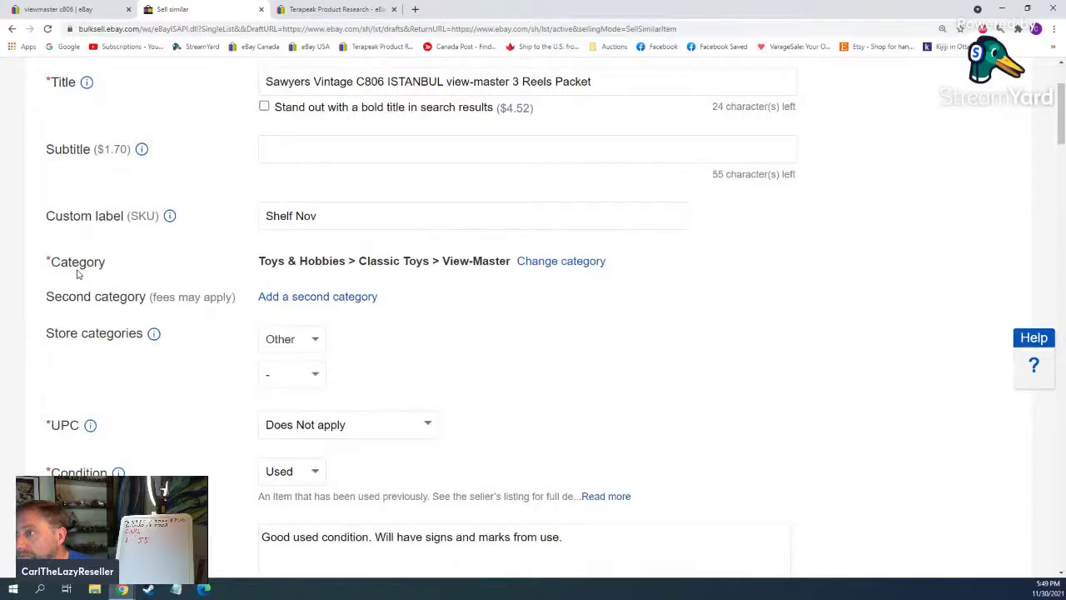
scroll(78, 273, down, 10)
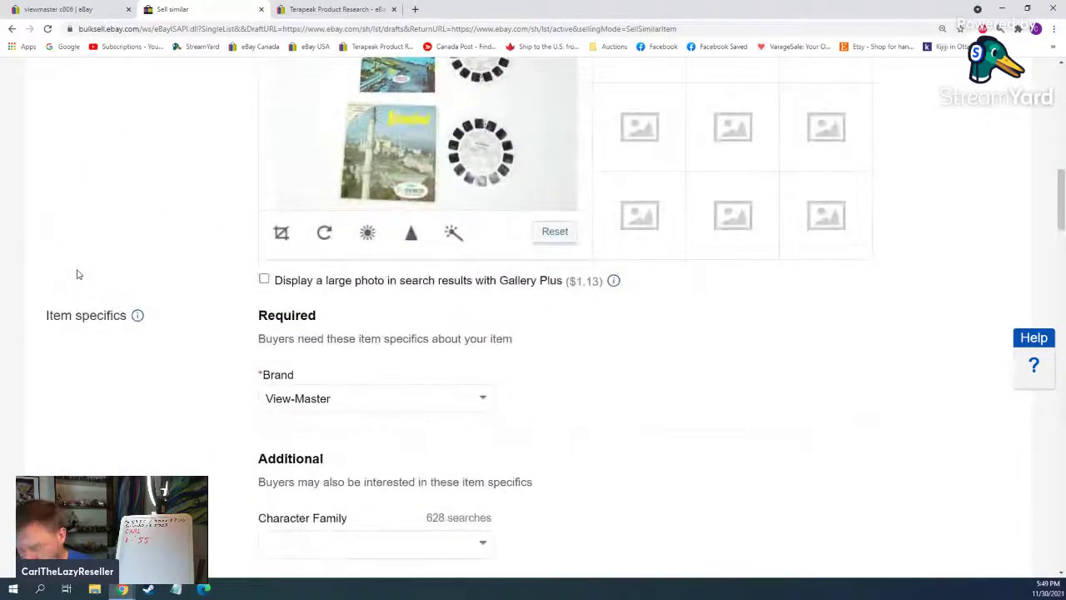
scroll(78, 273, down, 15)
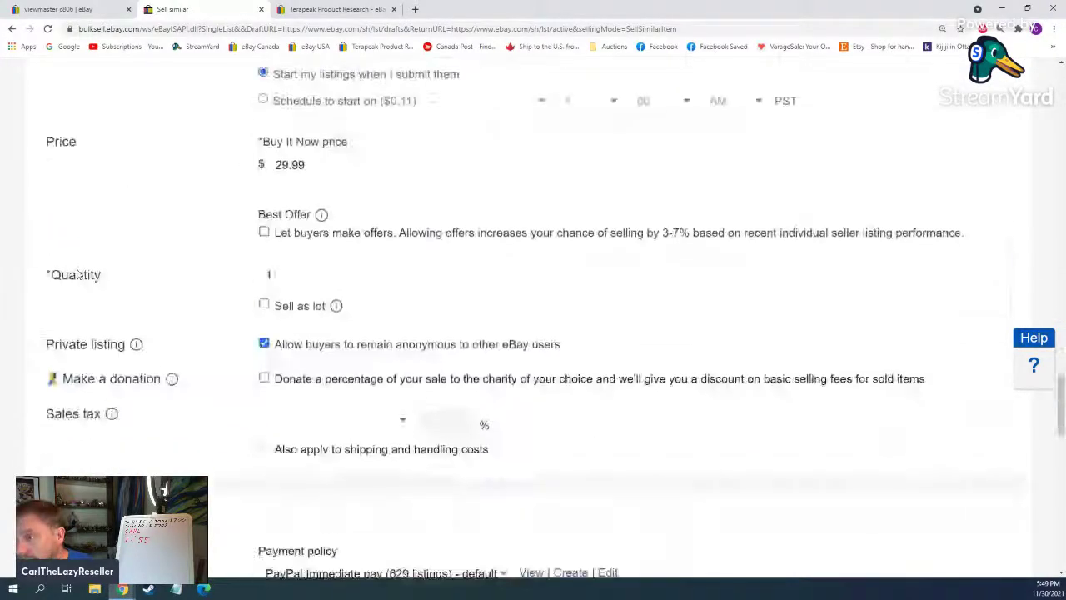
click(278, 165)
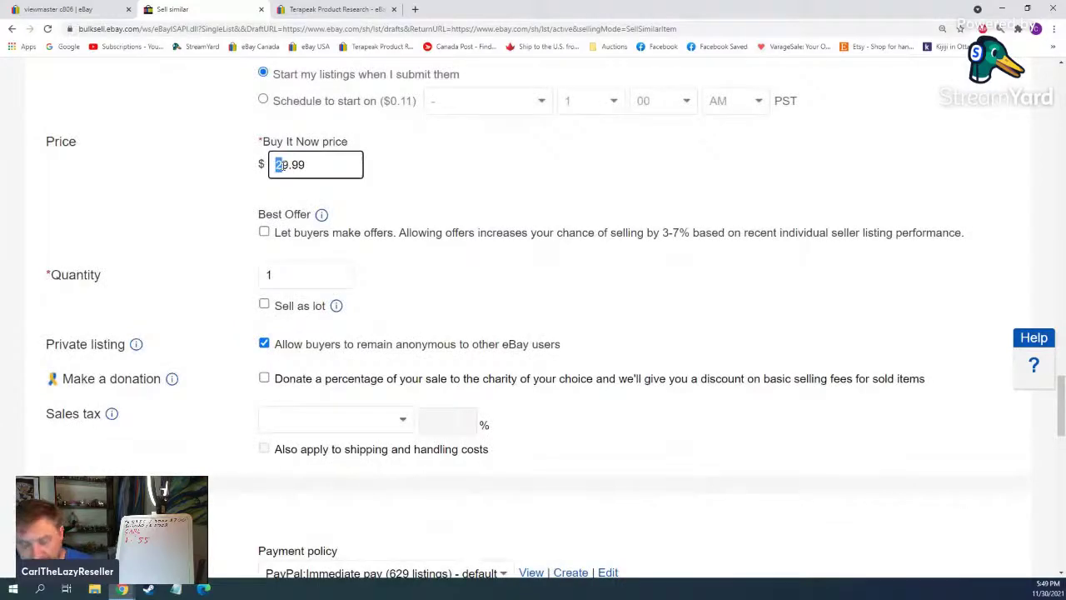
scroll(430, 337, down, 10)
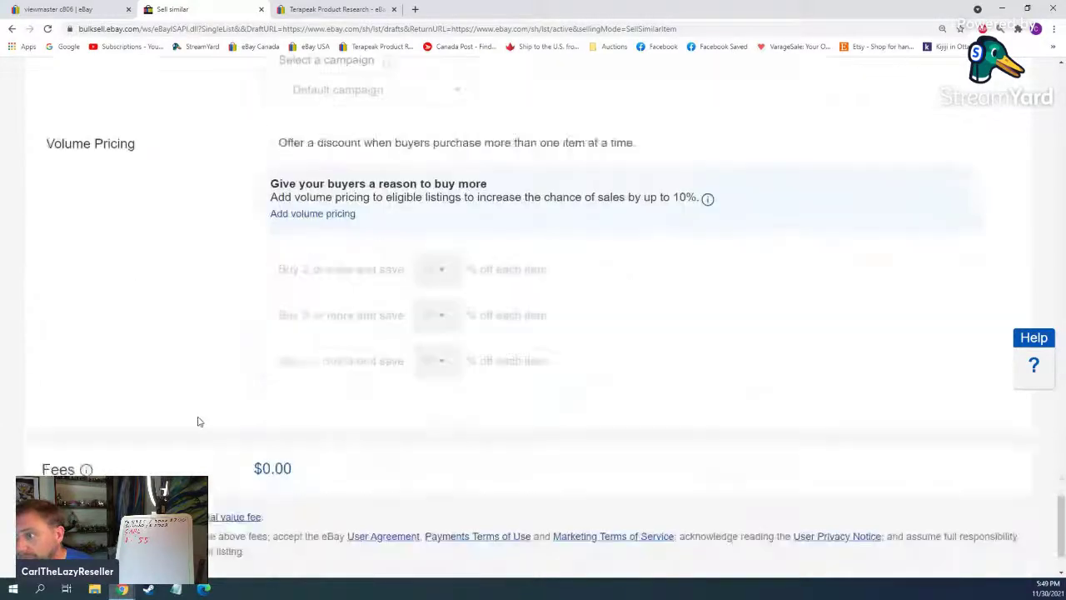
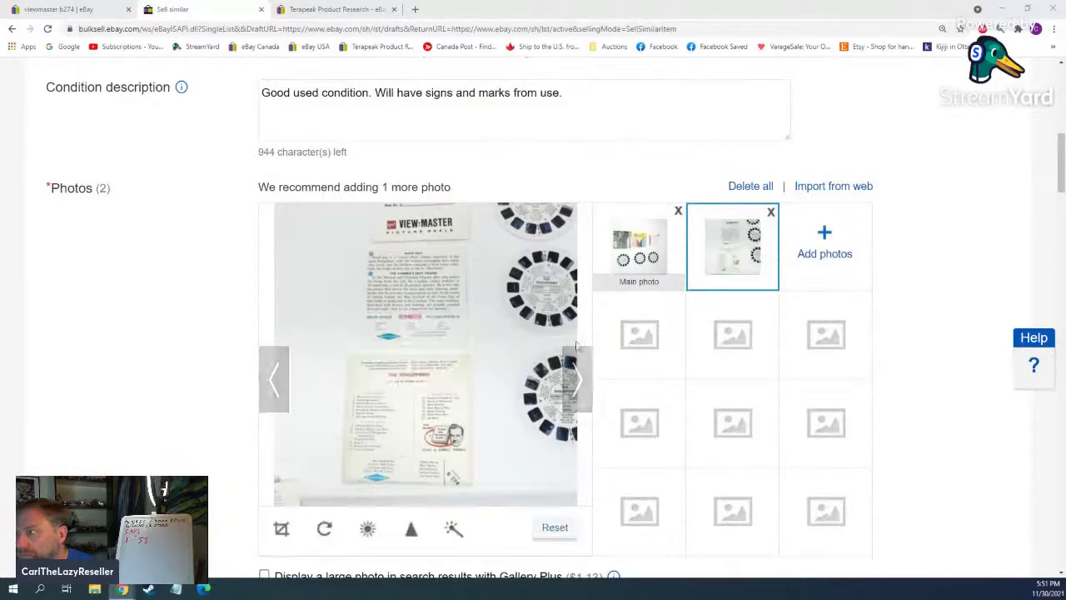
Step: Rotate the main photo of the Philippines set upright and save it
click(324, 528)
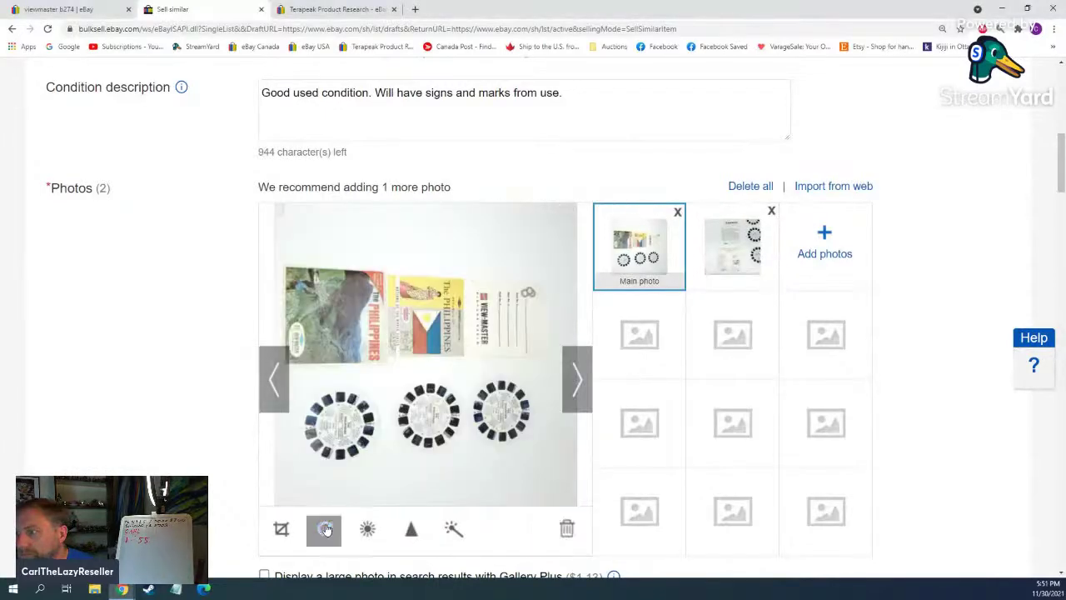
click(325, 528)
click(325, 528)
click(496, 528)
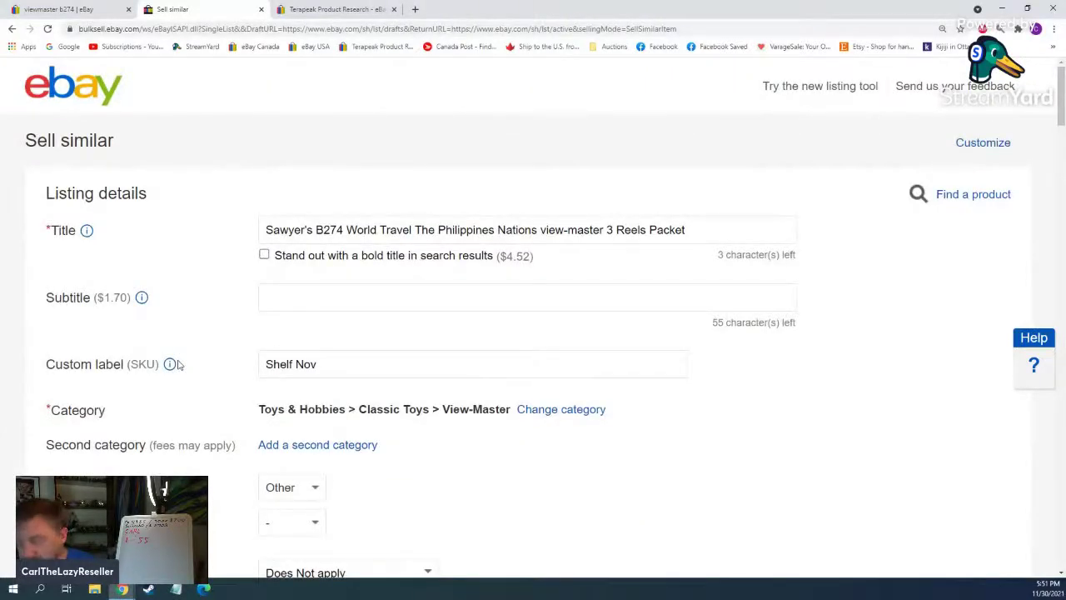
Step: Review the rest of the Philippines B274 listing, including its shipping details, and submit the listing
scroll(177, 365, down, 20)
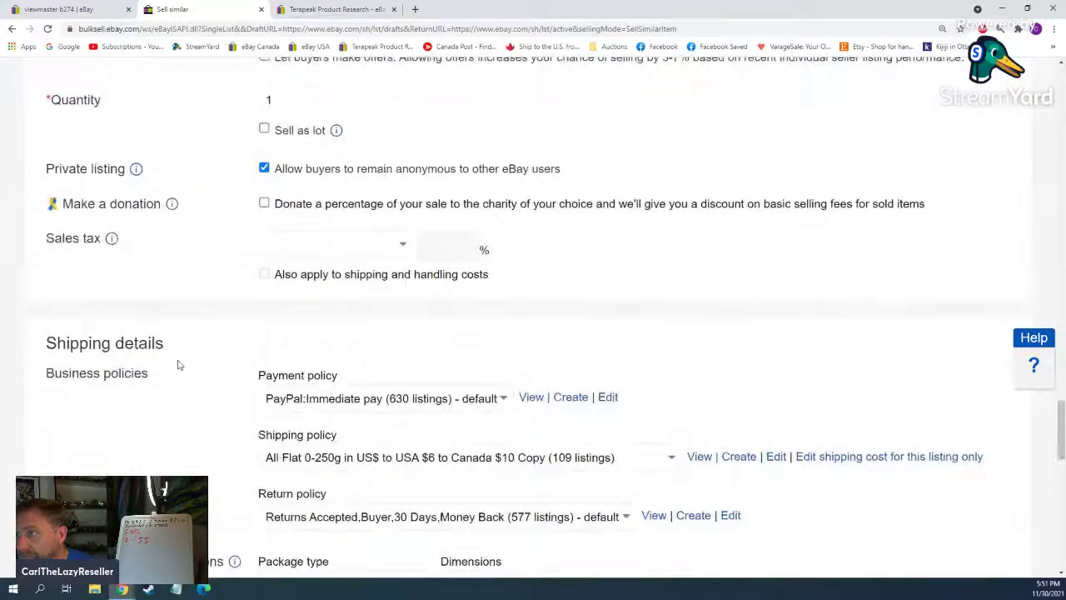
scroll(177, 365, down, 15)
click(117, 498)
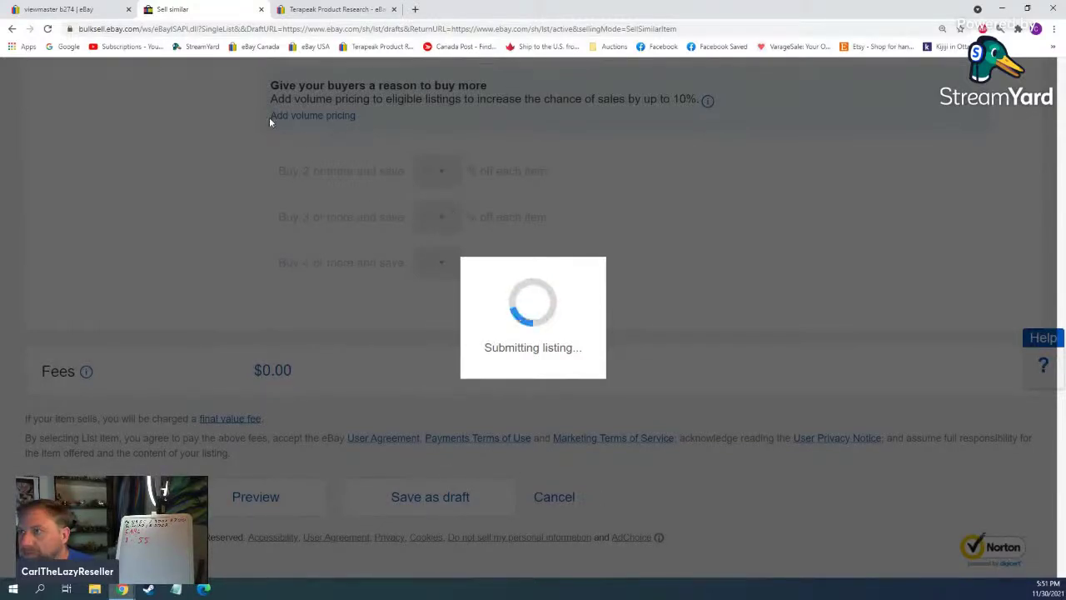
Step: Return to the sold results and search them for "viewmaster b228"
click(59, 9)
scroll(500, 291, up, 2)
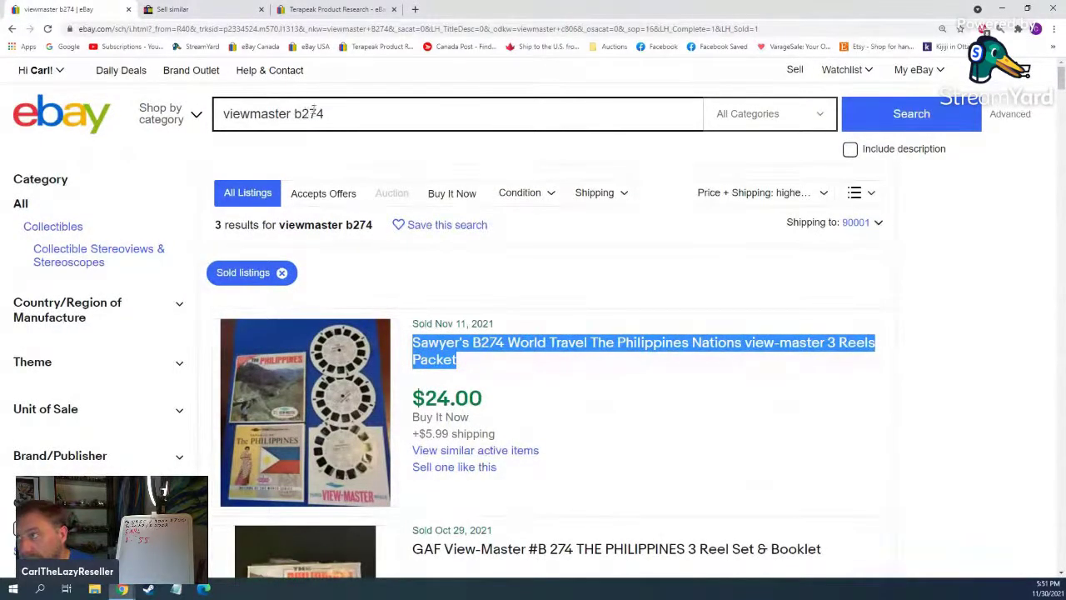
drag(313, 113, 348, 115)
text(28)
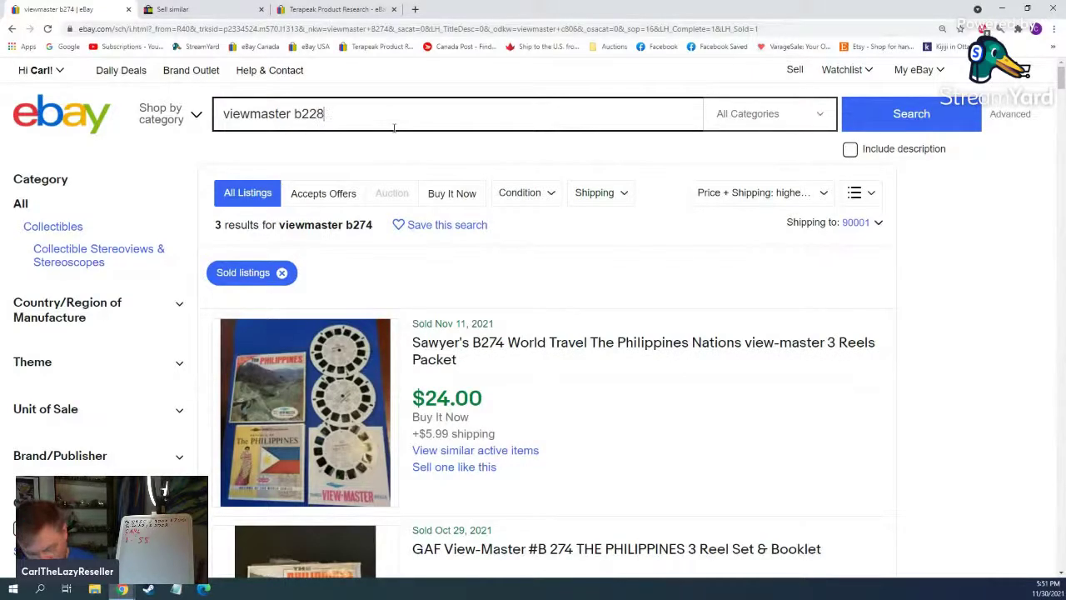
click(897, 119)
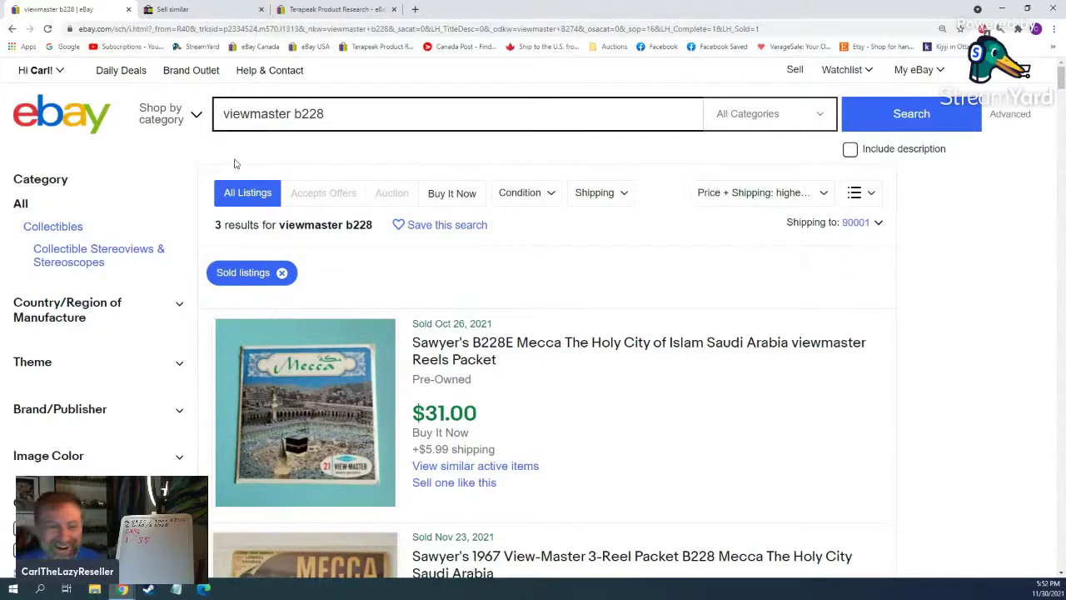
Step: Compare the sold B228 Mecca results and copy the title of the 1967 View-Master 3-Reel Packet listing
scroll(658, 246, down, 2)
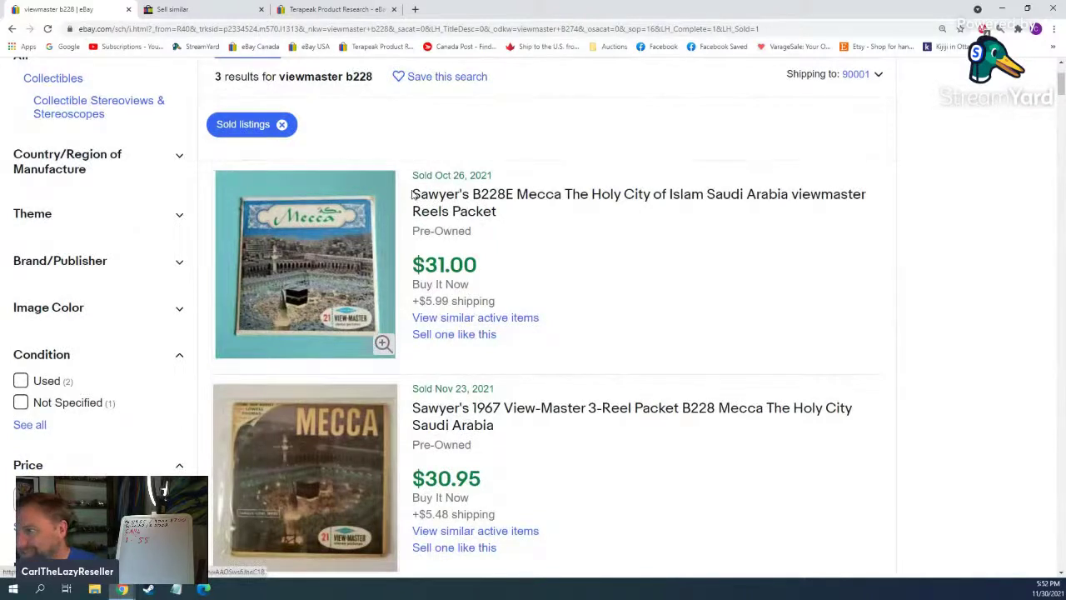
drag(412, 194, 538, 211)
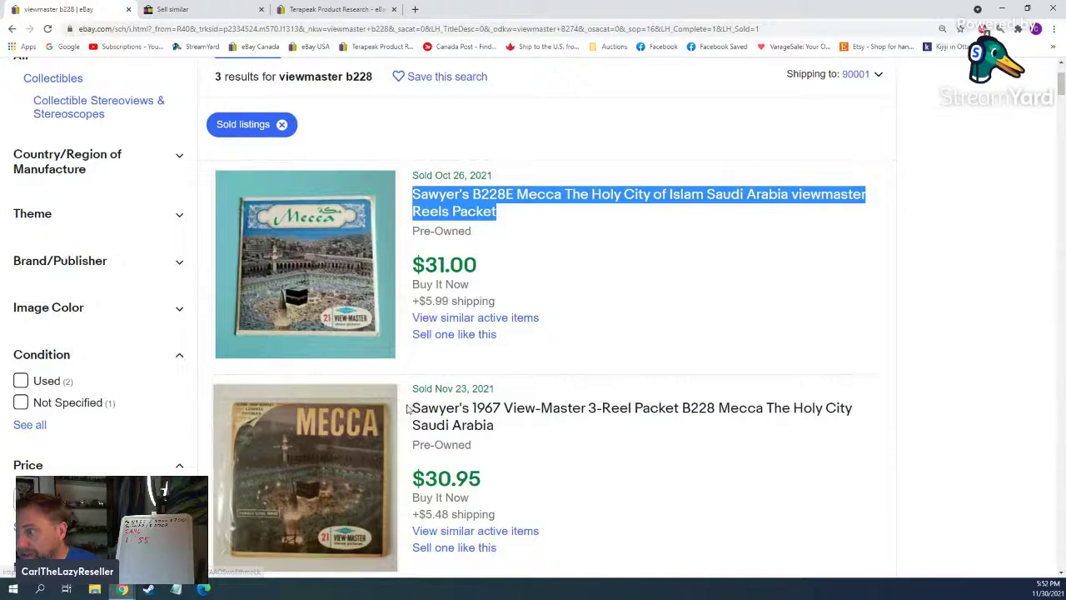
drag(412, 408, 529, 419)
key(ctrl+c)
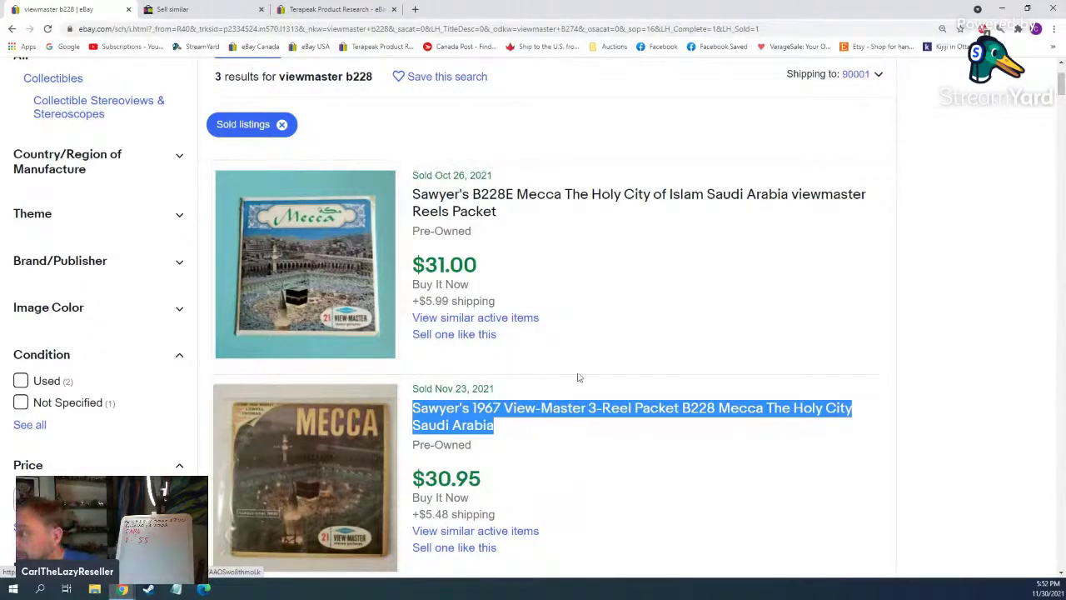
scroll(602, 318, down, 3)
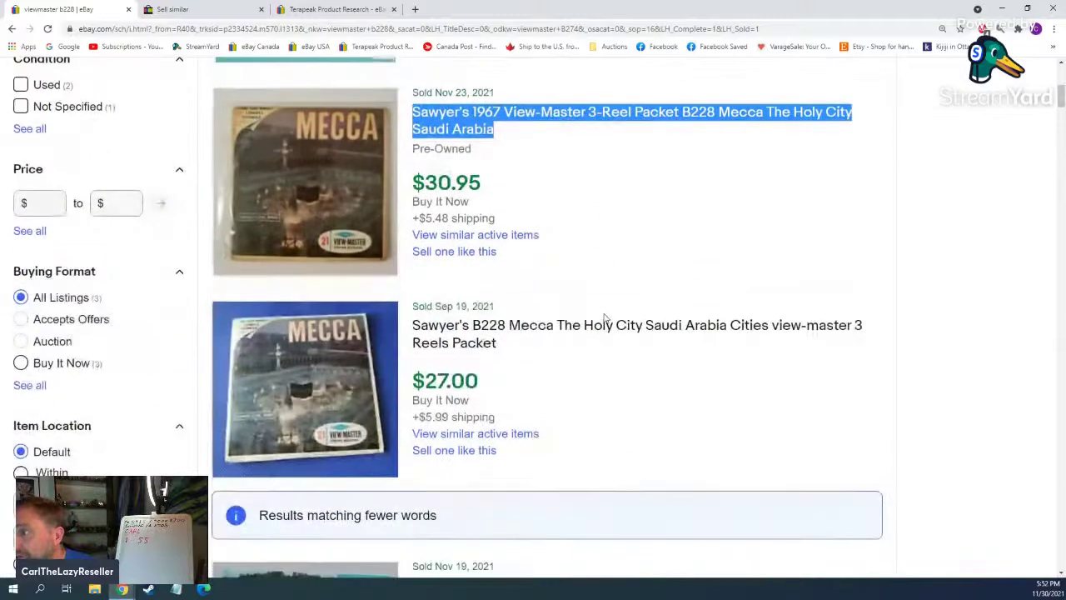
Step: Create a similar listing from the Philippines one, titled "Sawyer's View-Master 3-Reel Packet B228 Mecca The Holy City Saudi Arabia"
click(175, 9)
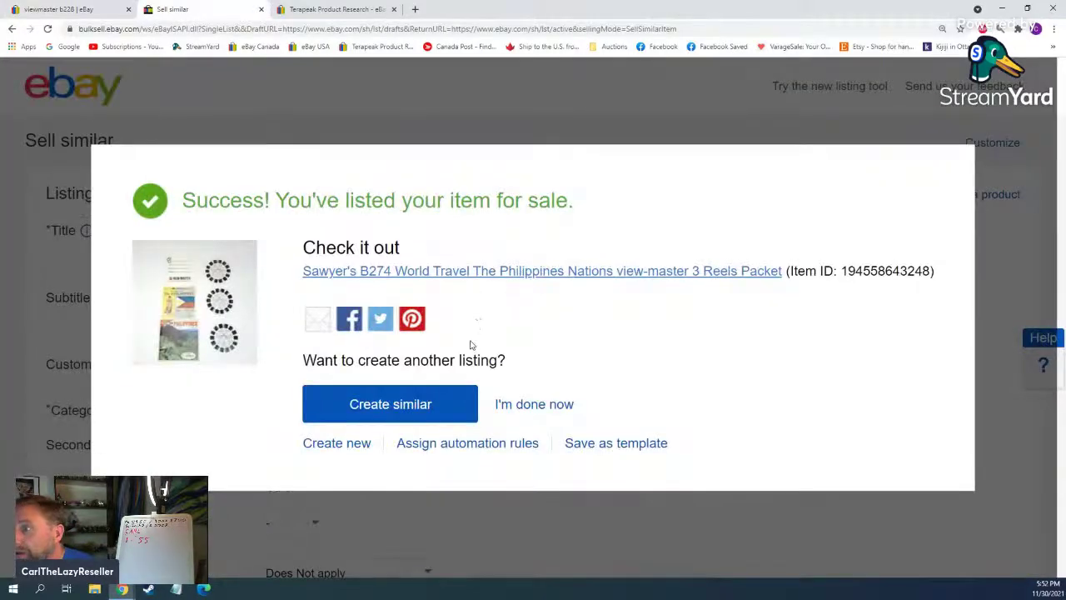
click(400, 412)
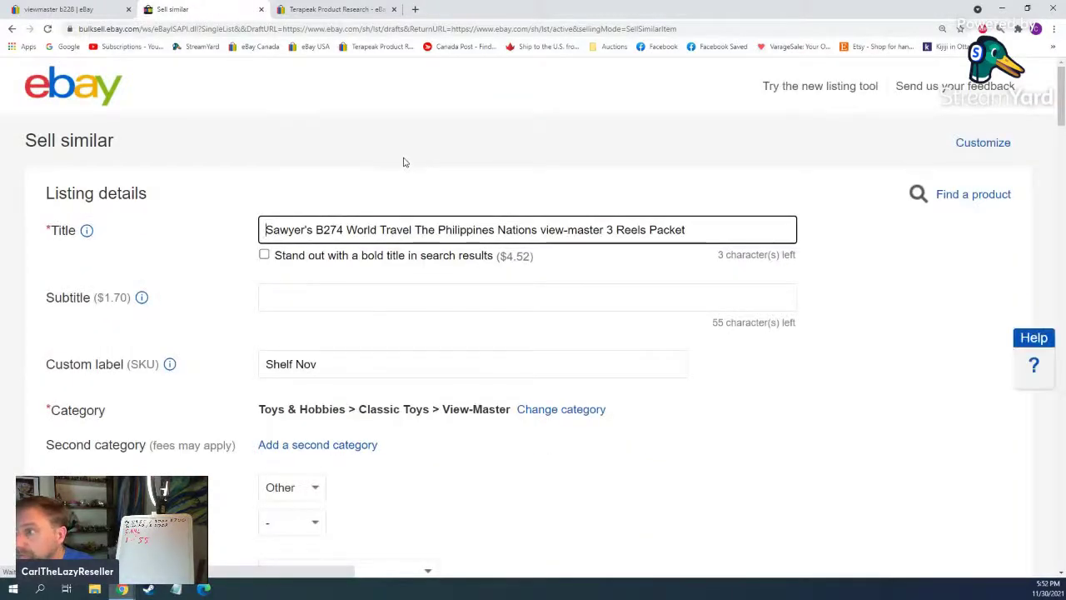
drag(702, 230, 229, 242)
key(ctrl+v)
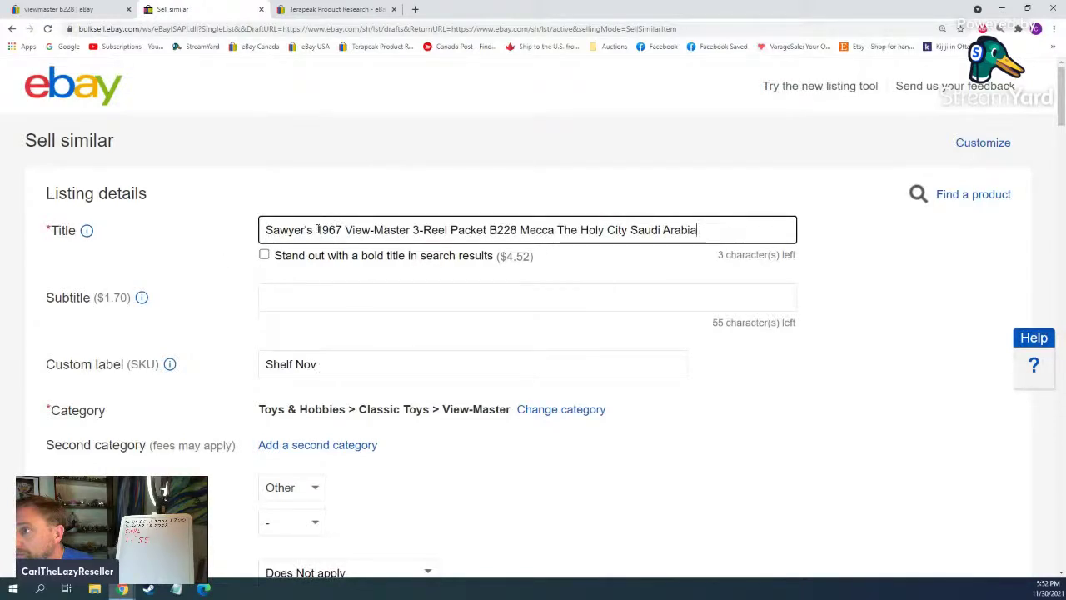
drag(316, 229, 341, 229)
key(BackSpace)
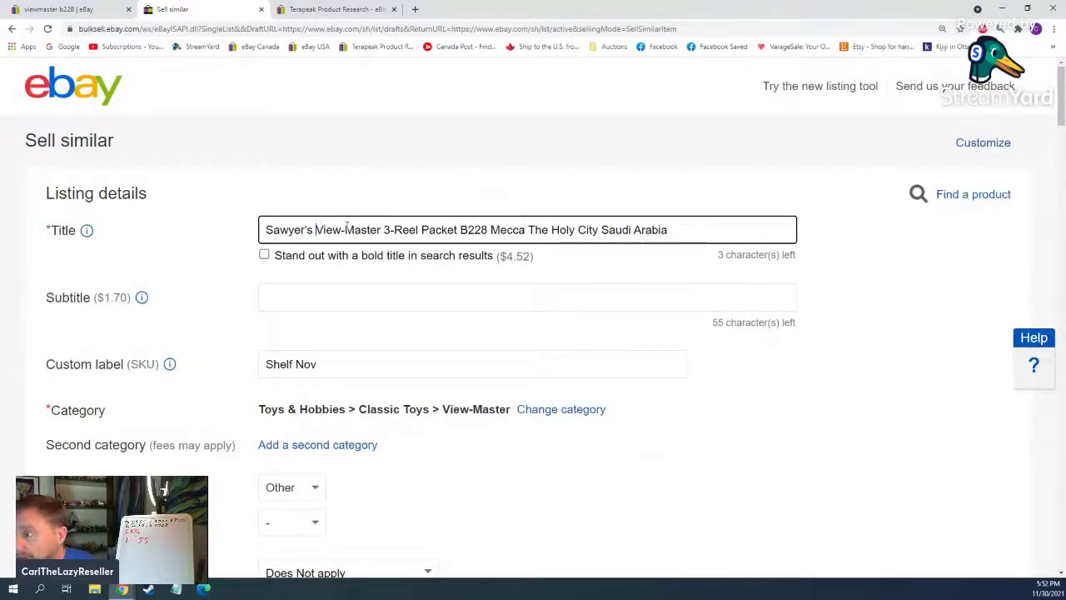
Step: Replace the listing's Philippines photos with 20211130_170813.jpg and 20211130_170827.jpg from the EbayToList folder
scroll(345, 230, down, 8)
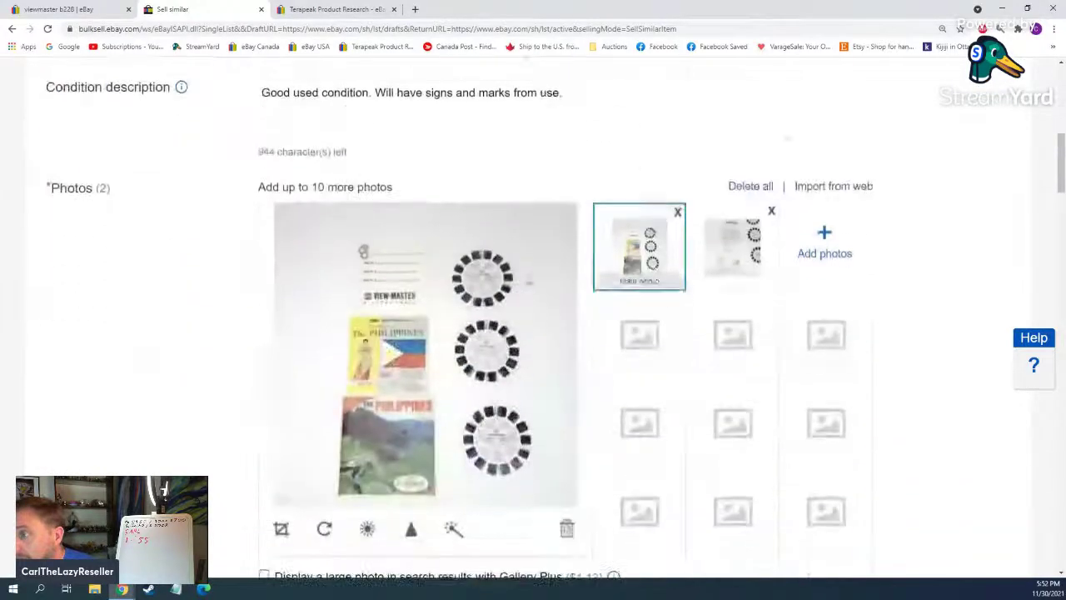
click(749, 188)
click(410, 375)
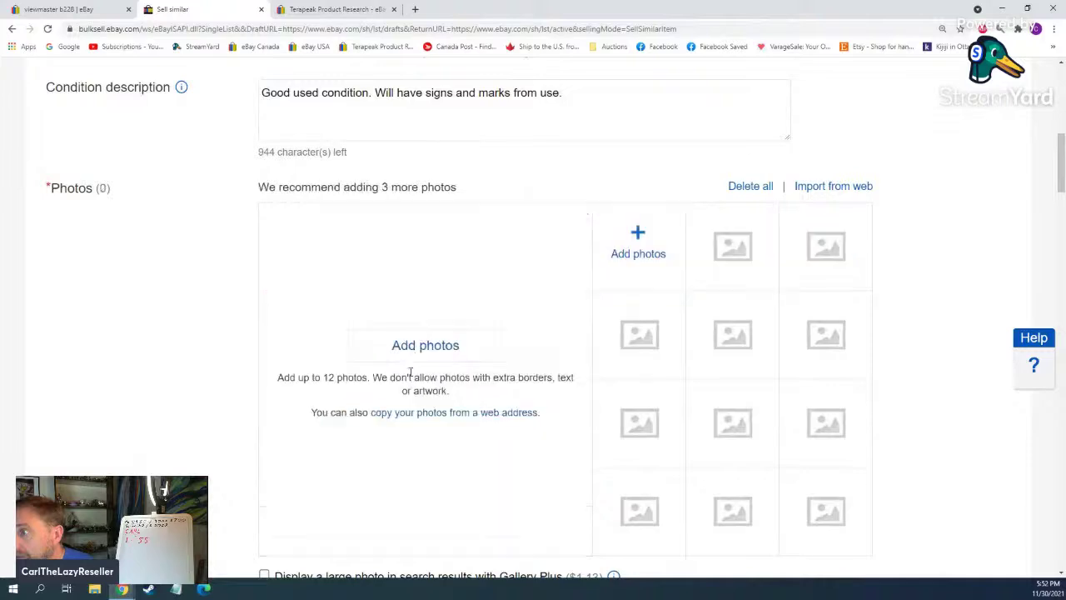
click(419, 348)
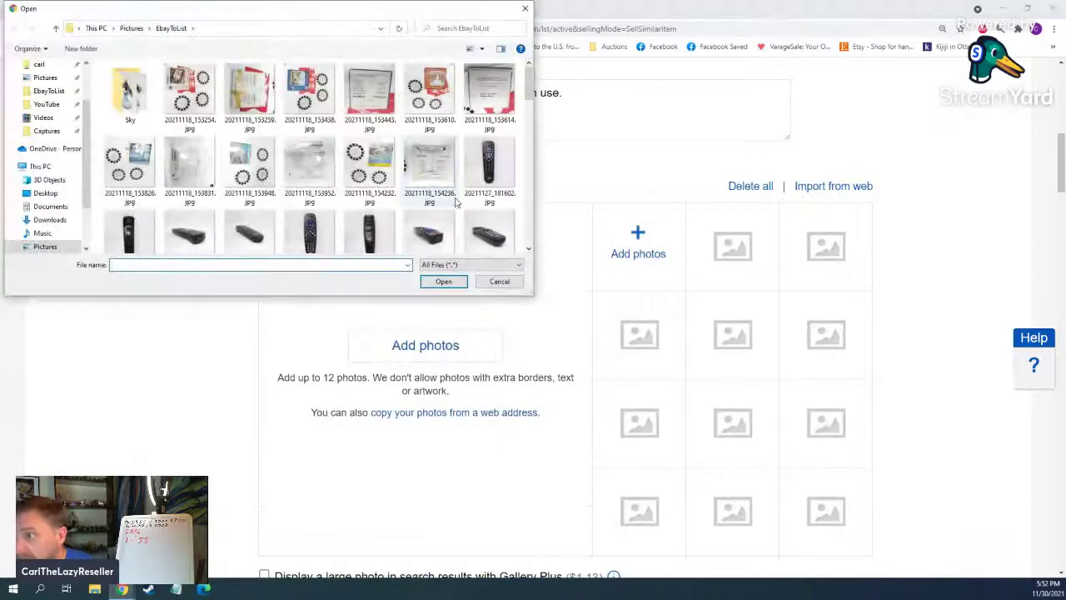
scroll(444, 176, down, 5)
scroll(444, 177, down, 10)
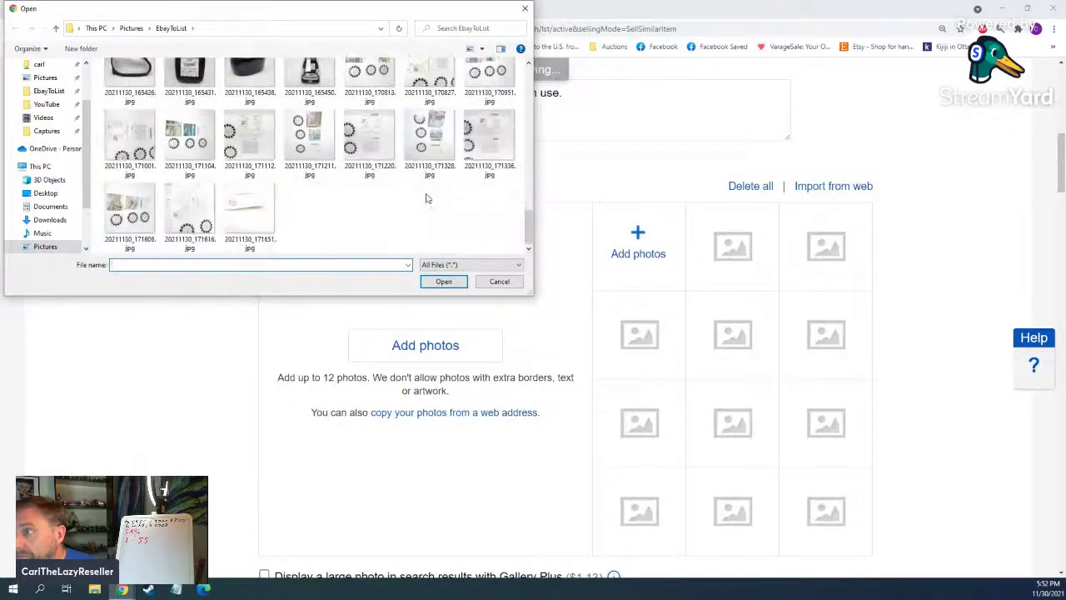
click(369, 163)
ctrl+click(433, 162)
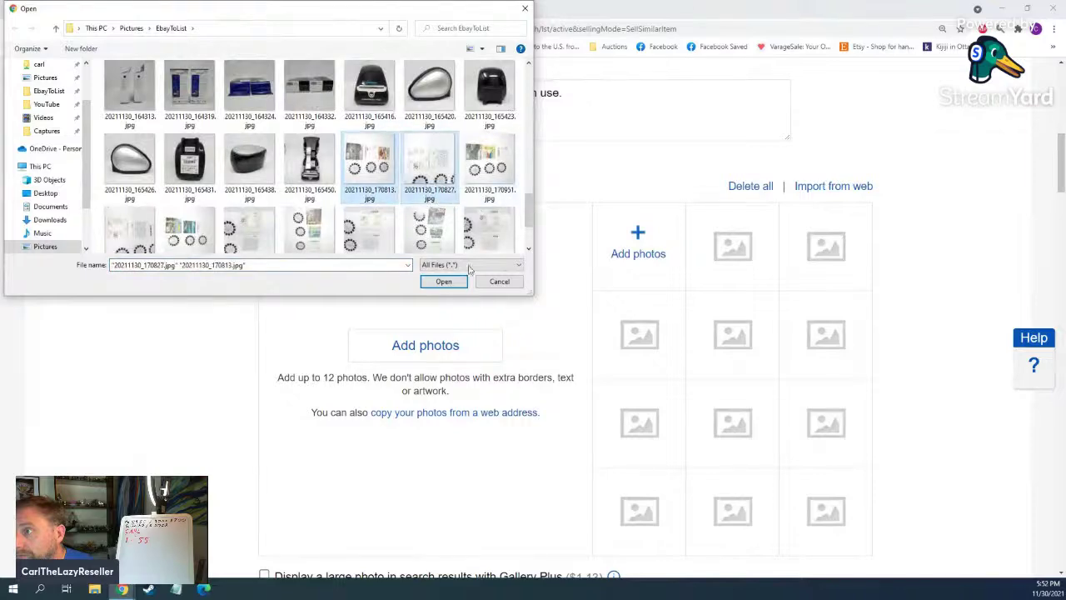
click(444, 281)
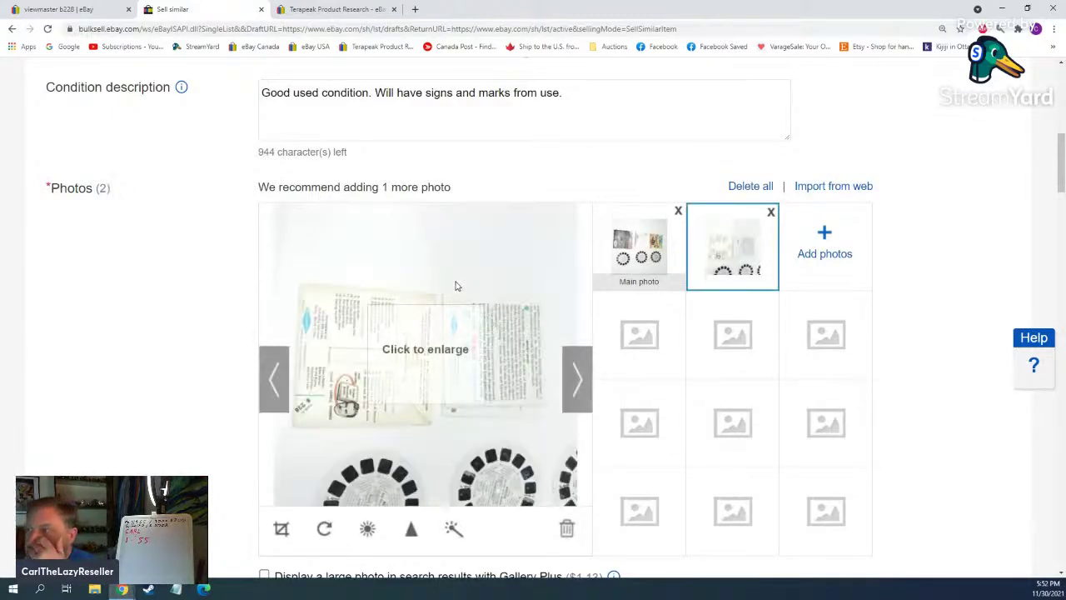
Step: Rotate both photos of the Mecca set upright and save each one
click(324, 529)
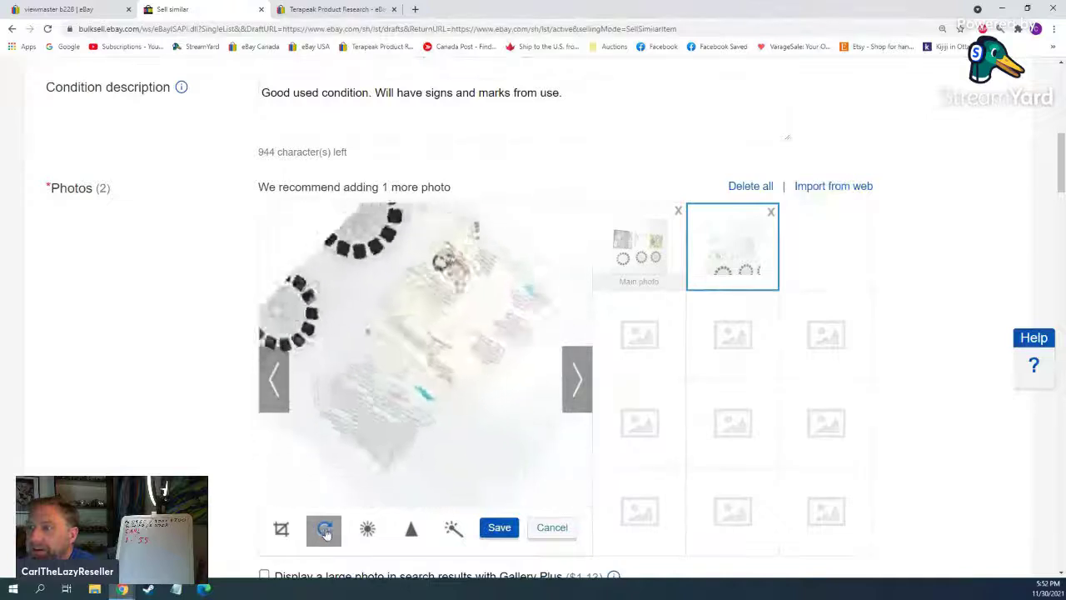
click(500, 527)
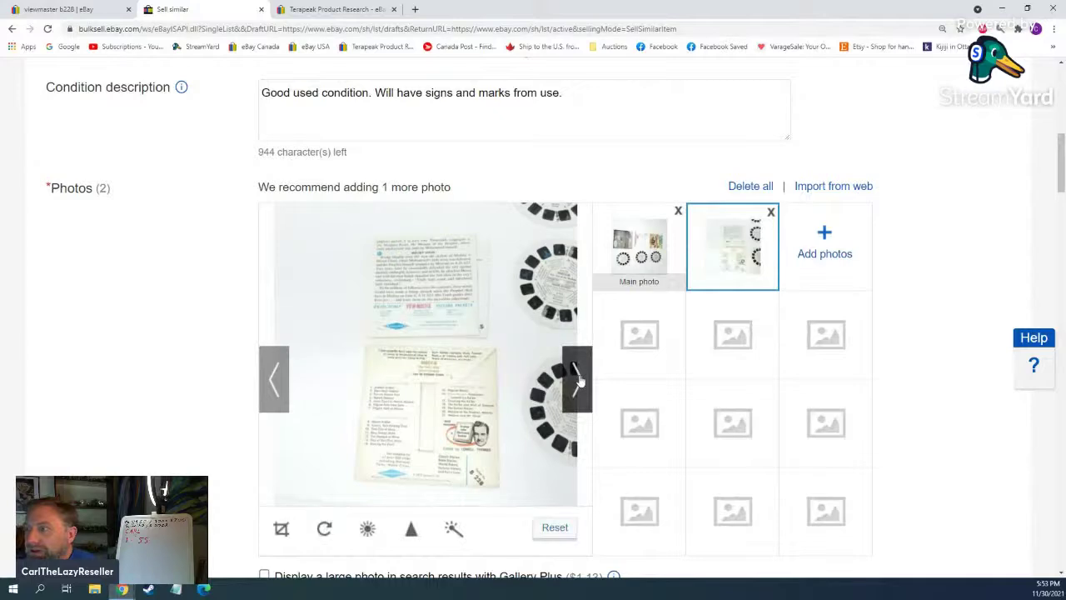
click(577, 380)
click(324, 529)
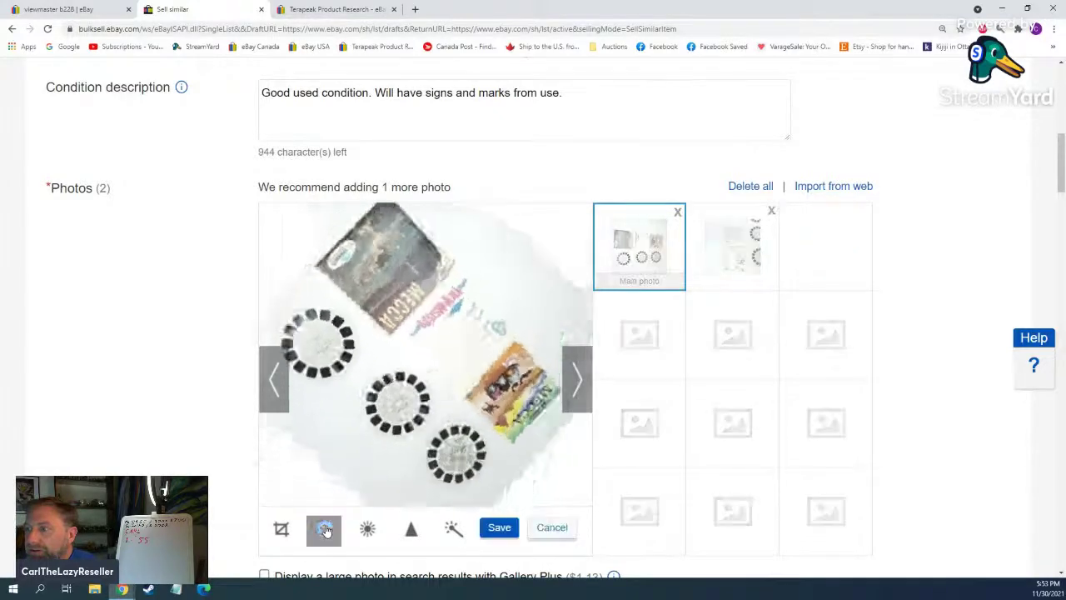
click(324, 528)
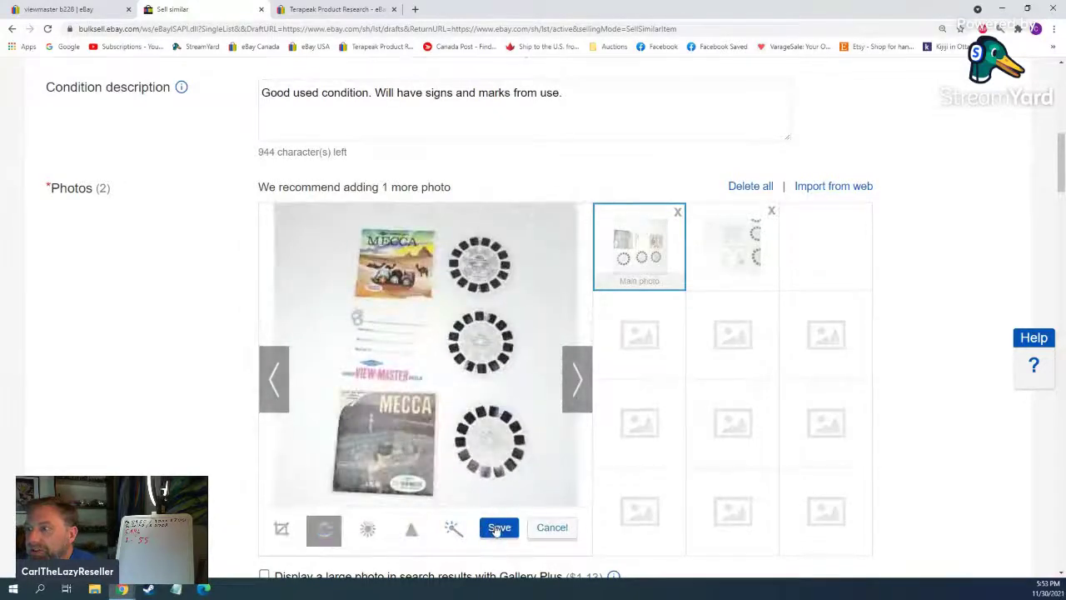
click(499, 528)
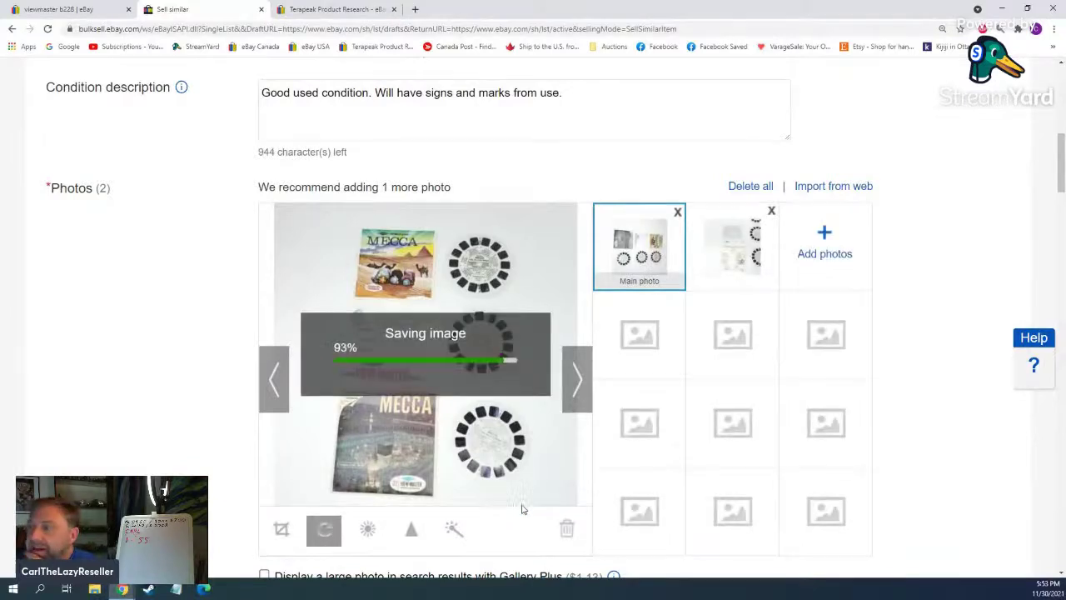
click(577, 382)
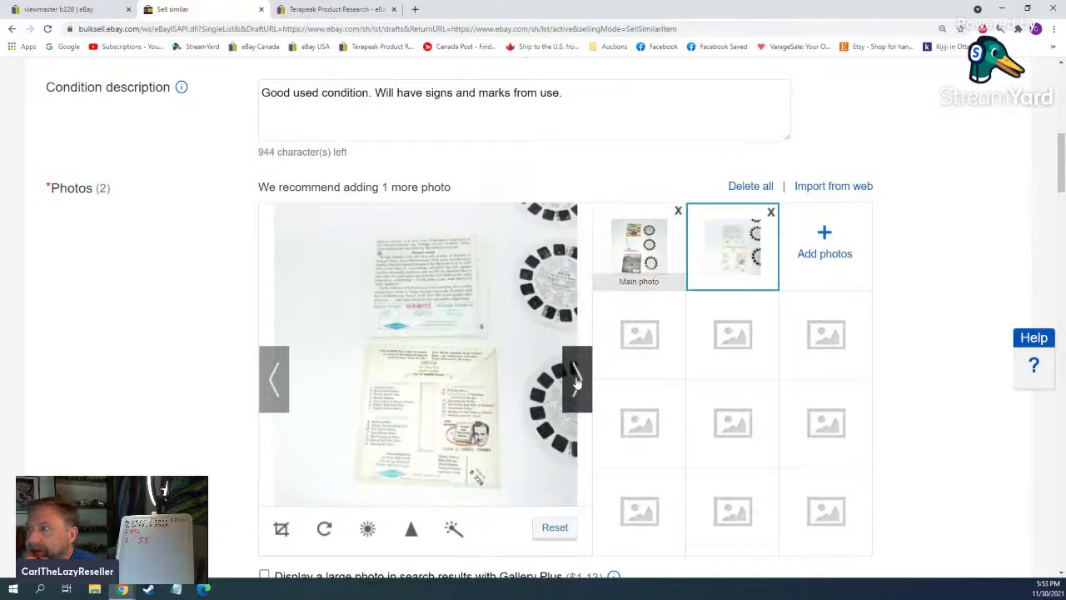
Step: Check the item specifics and description, and set the Mecca listing's Buy It Now price to $29.99
scroll(233, 369, down, 5)
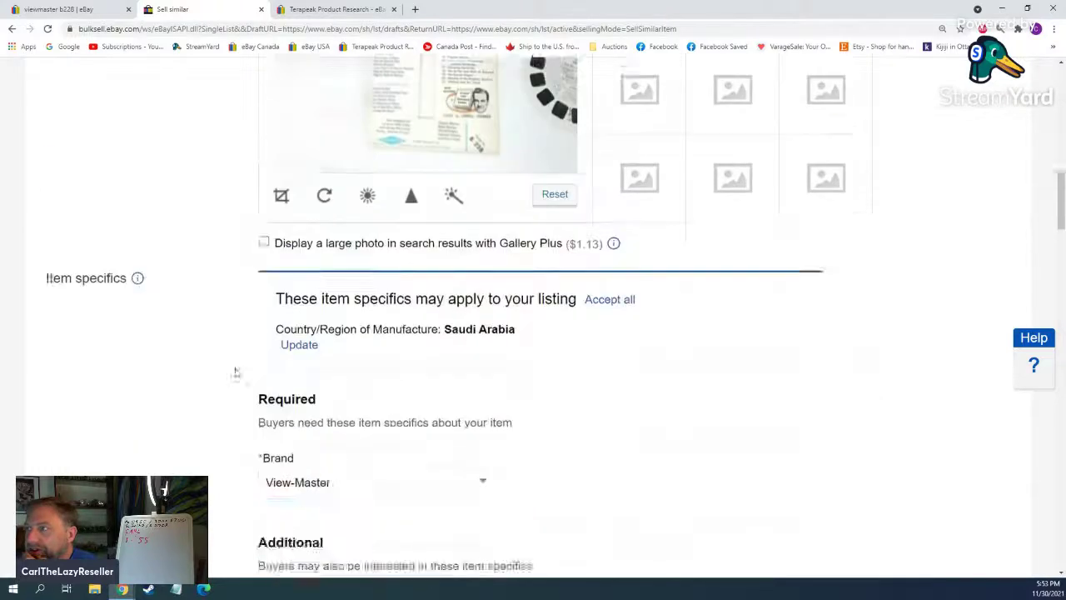
scroll(235, 372, down, 15)
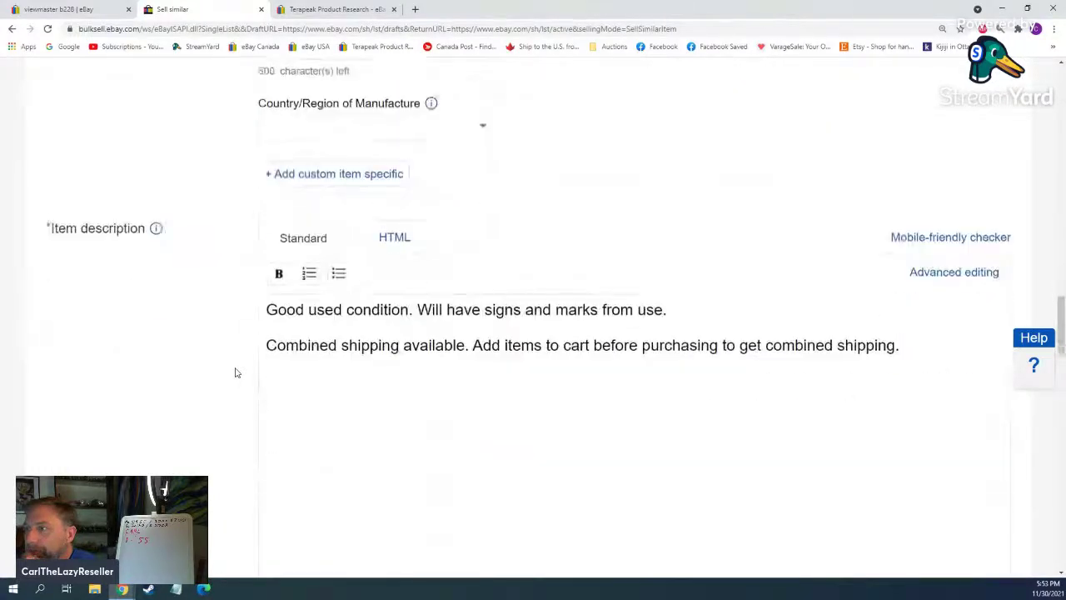
scroll(235, 372, down, 4)
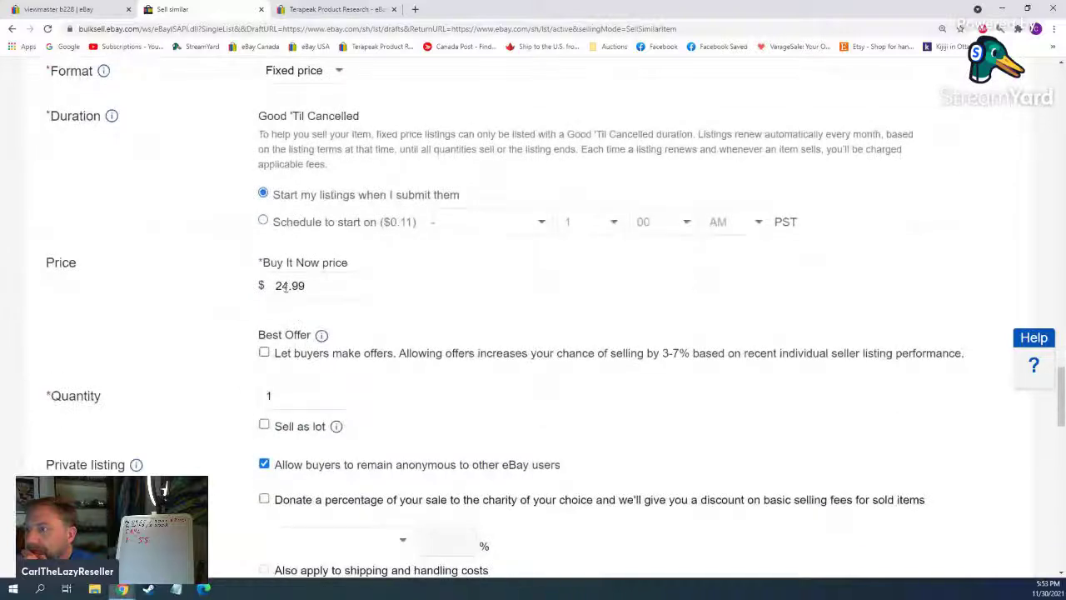
drag(279, 286, 287, 285)
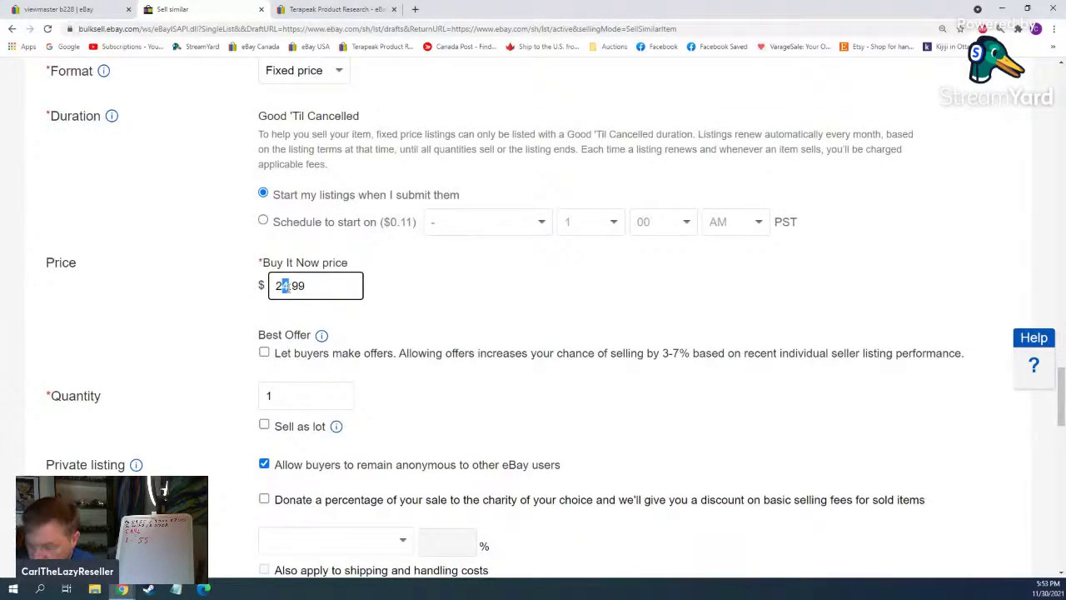
Step: Review the Mecca listing's shipping details and title, and submit the listing
scroll(283, 287, down, 5)
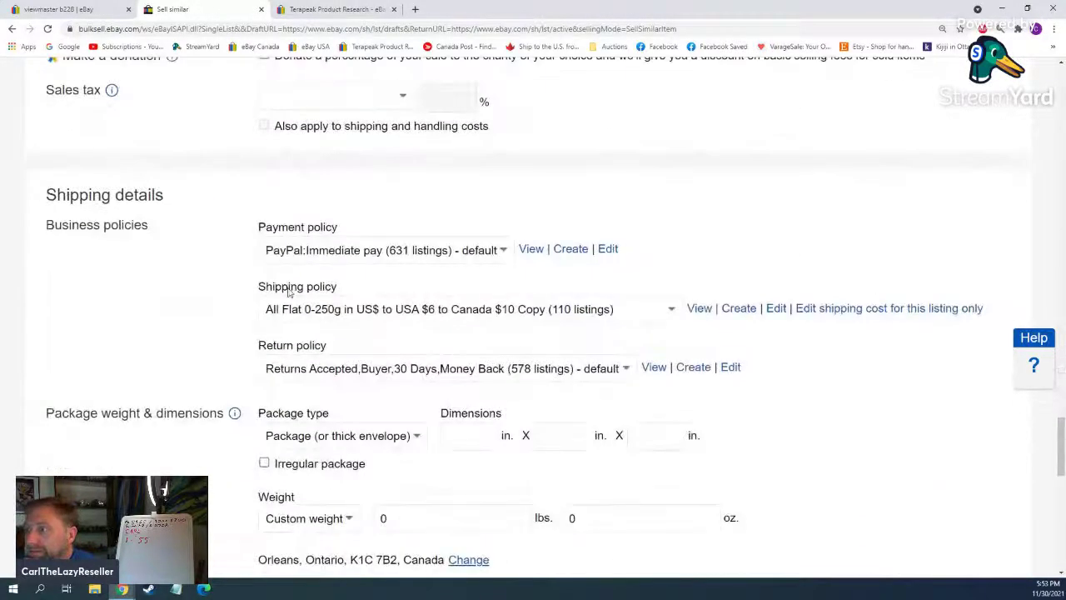
scroll(284, 286, up, 15)
scroll(288, 289, up, 5)
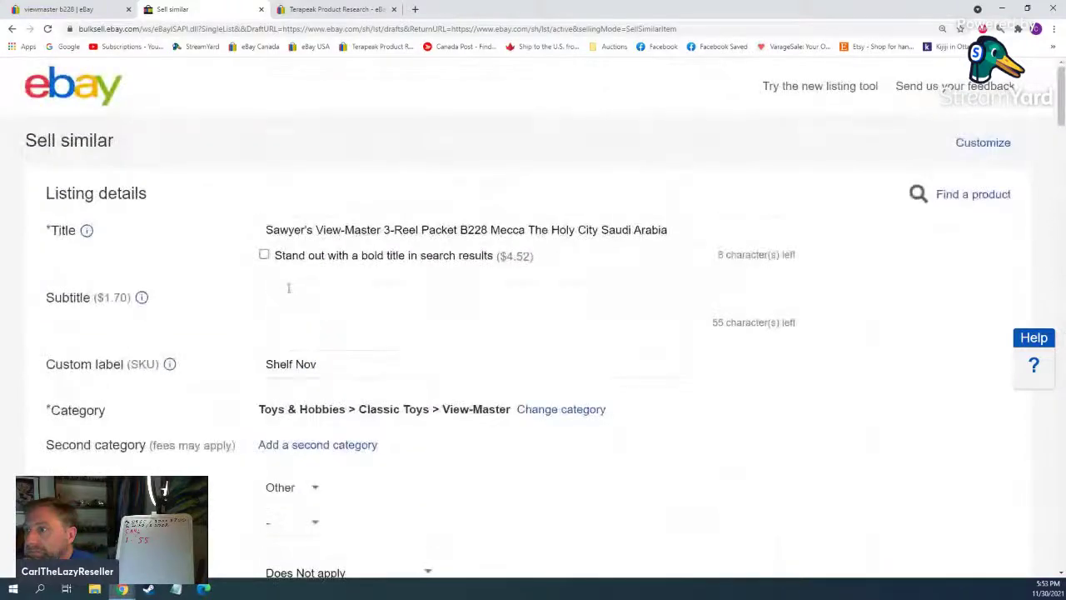
scroll(288, 287, down, 20)
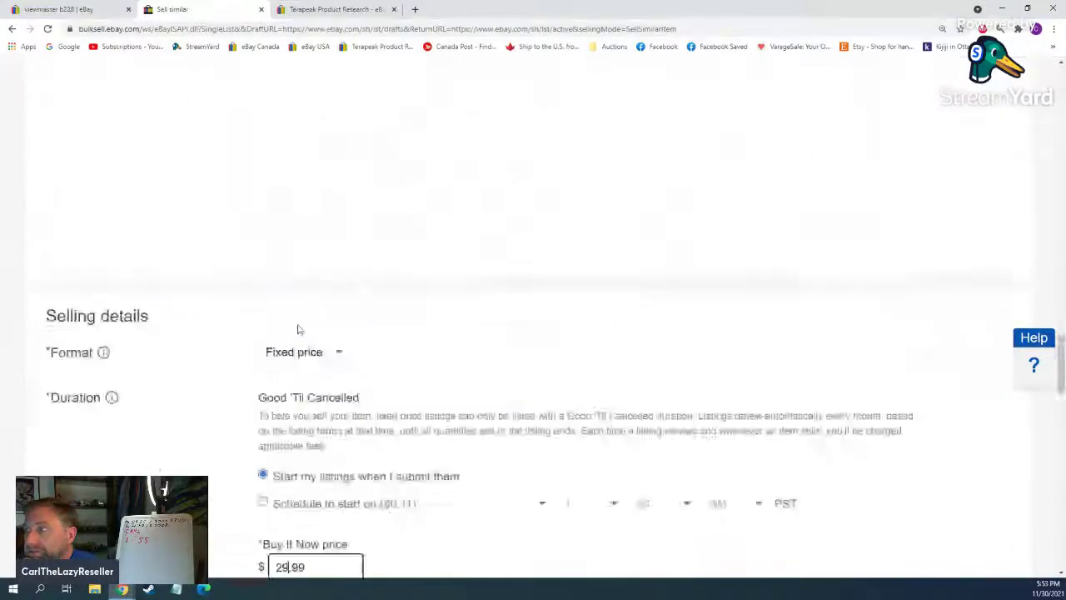
scroll(296, 347, down, 1)
click(117, 498)
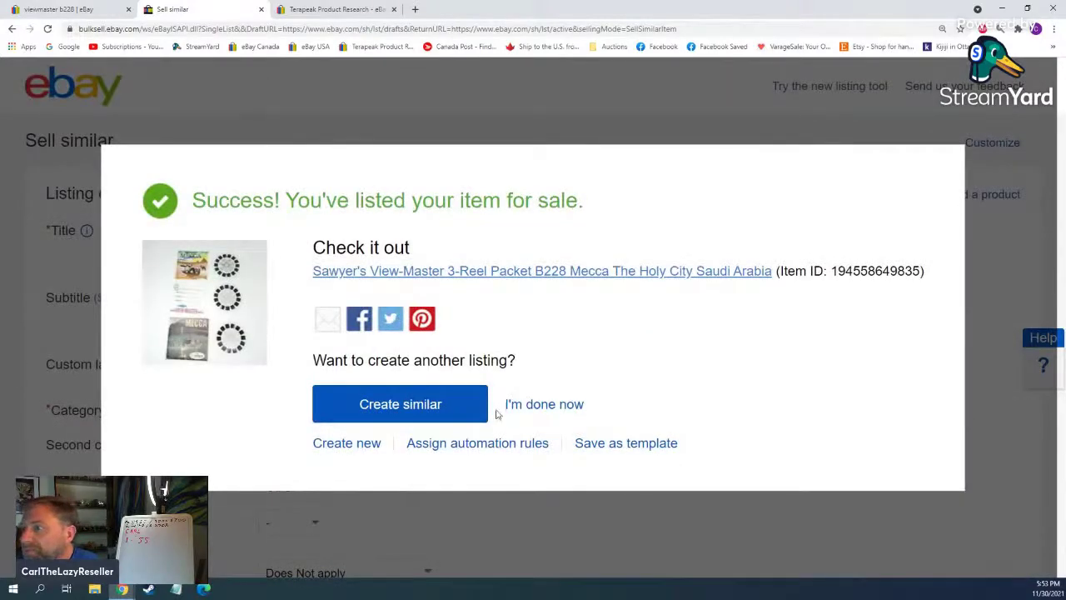
Step: Finish creating listings and look over the new View-Master entries and their prices in the active listings
click(566, 403)
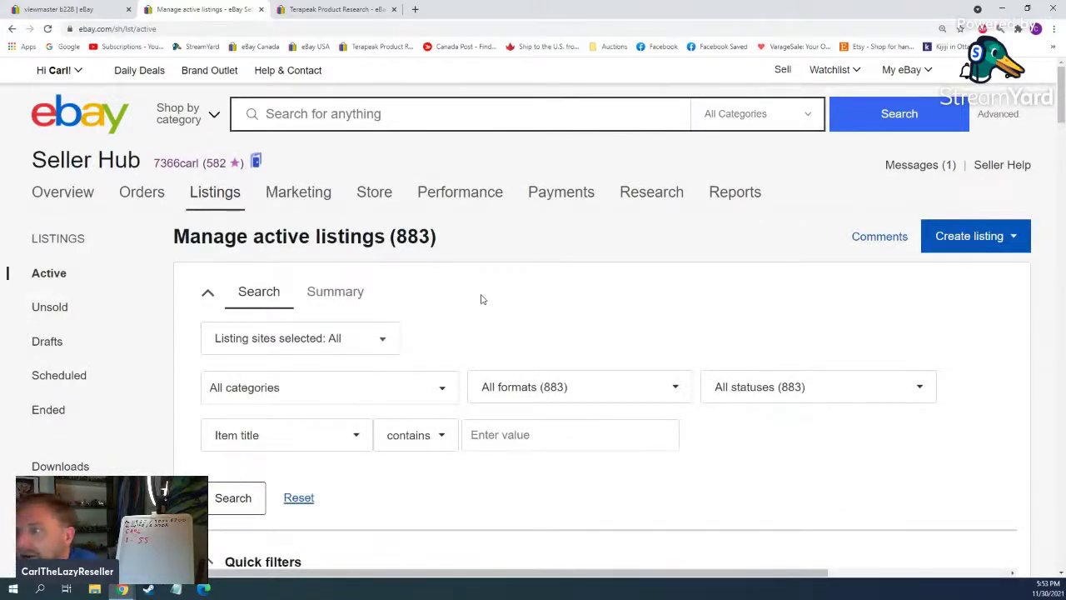
scroll(480, 299, down, 9)
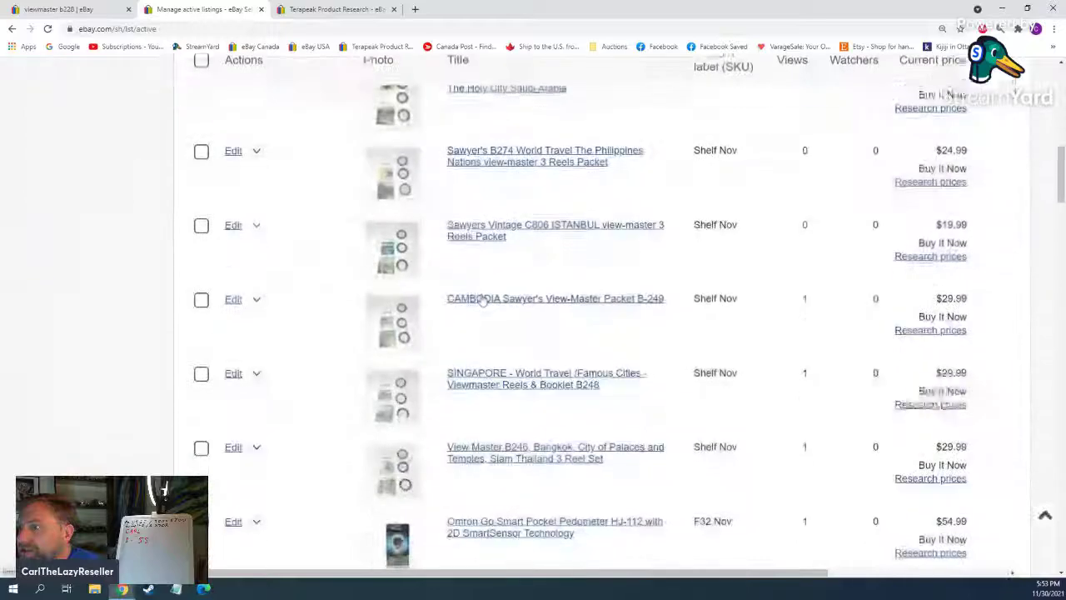
scroll(481, 300, down, 2)
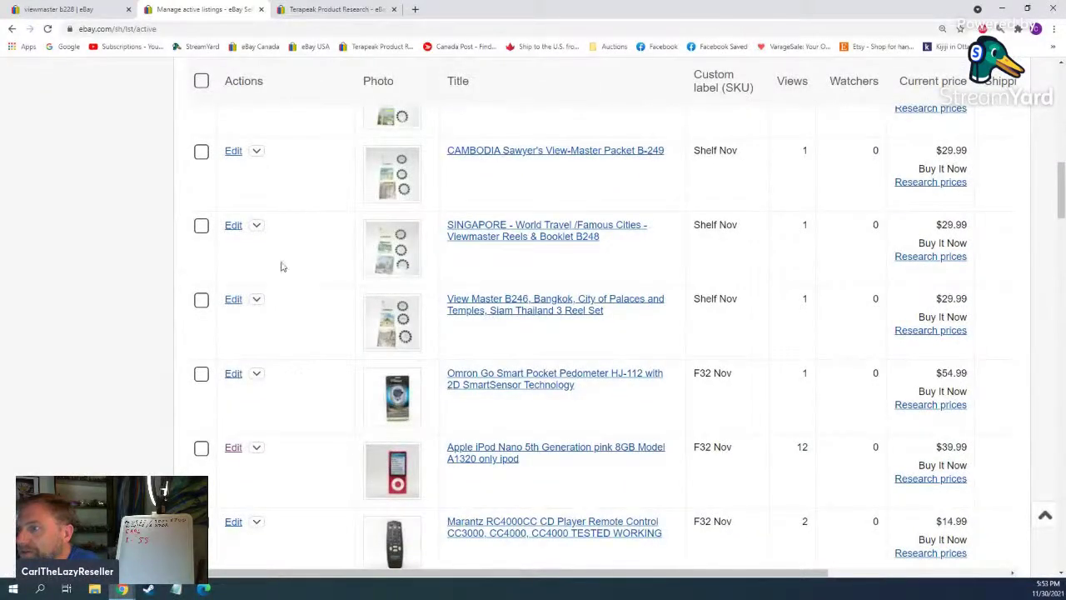
scroll(284, 237, up, 2)
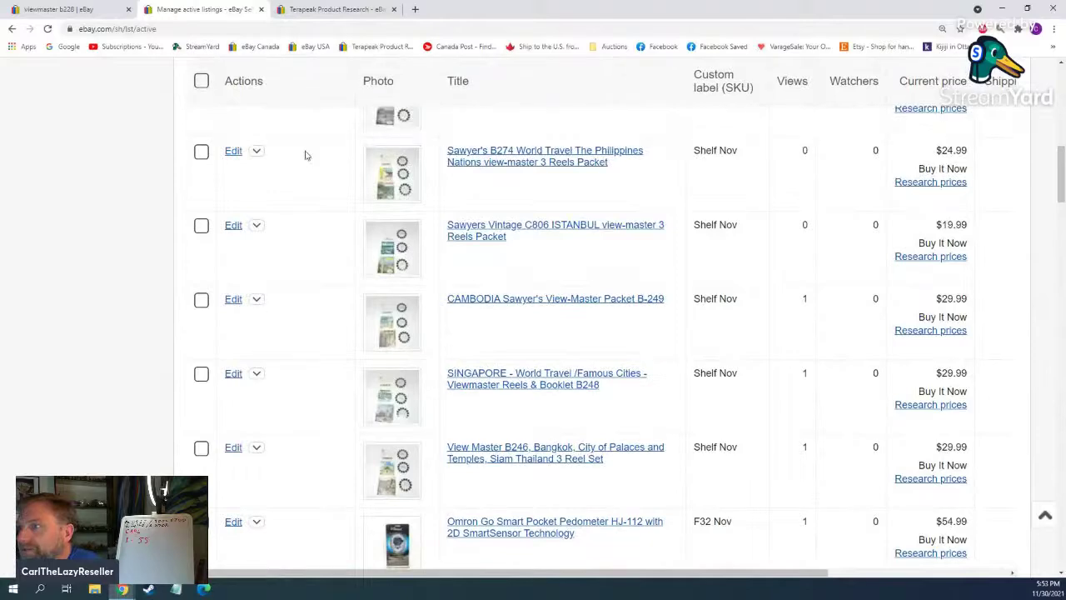
scroll(304, 155, up, 2)
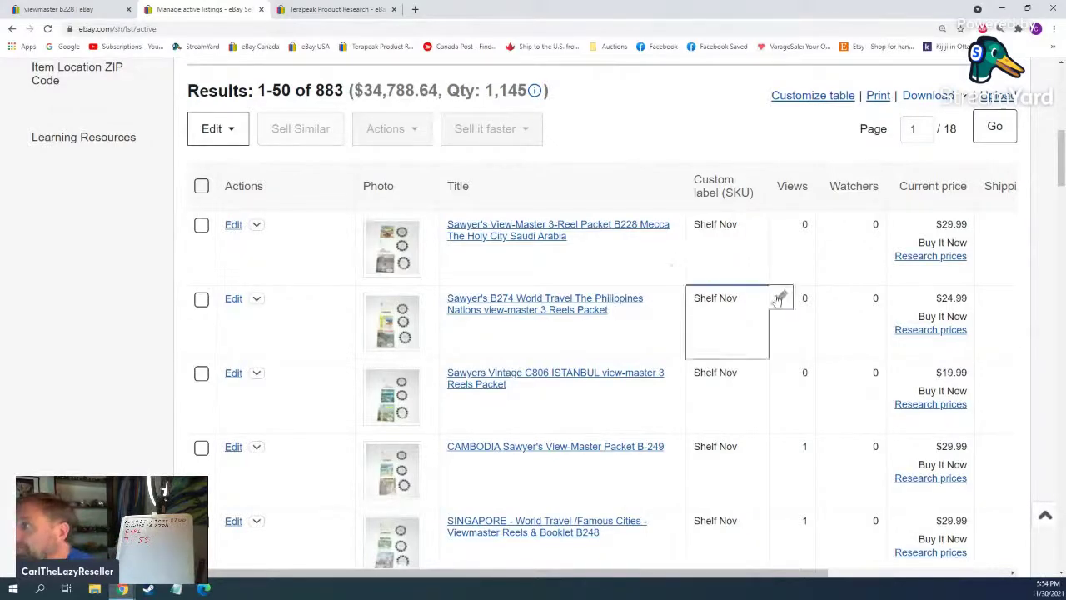
scroll(947, 350, down, 10)
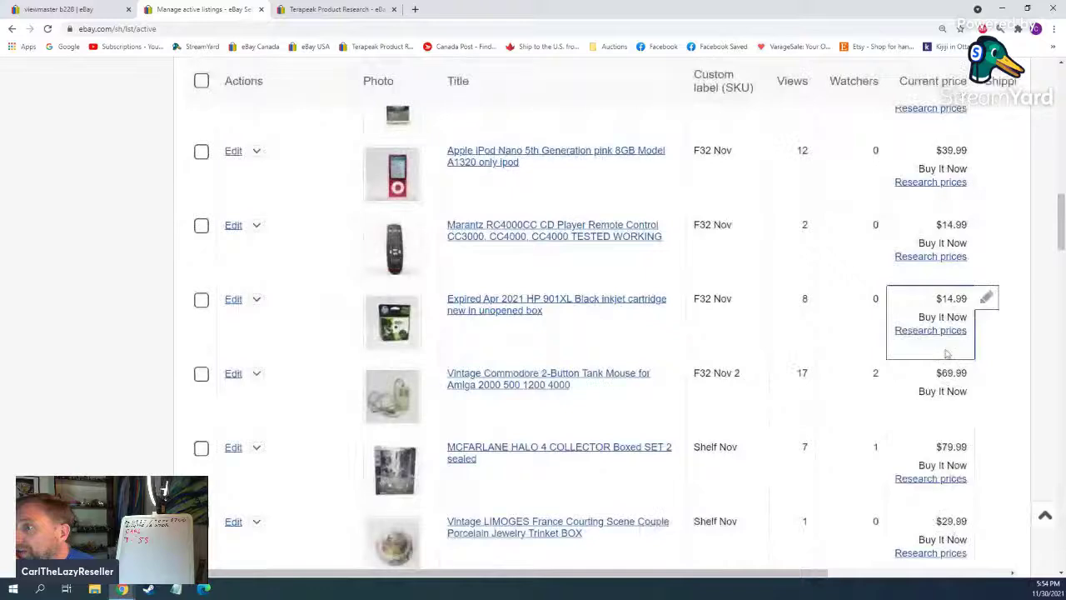
scroll(765, 318, up, 4)
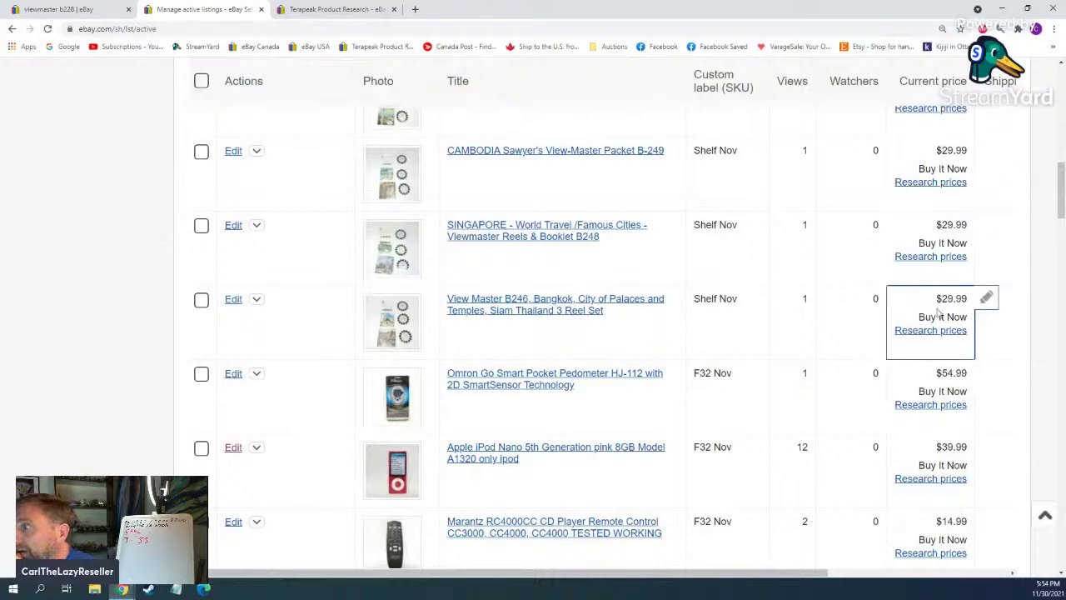
Step: Review the prices of the new View-Master listings from Bangkok up to B228 Mecca in the active listings
scroll(932, 347, up, 2)
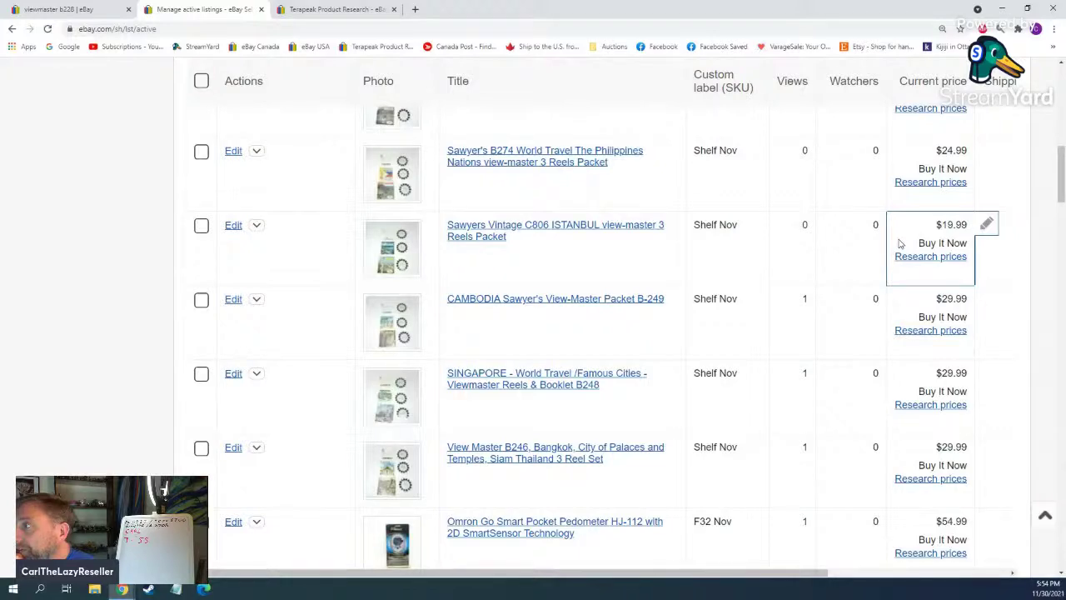
scroll(899, 243, up, 2)
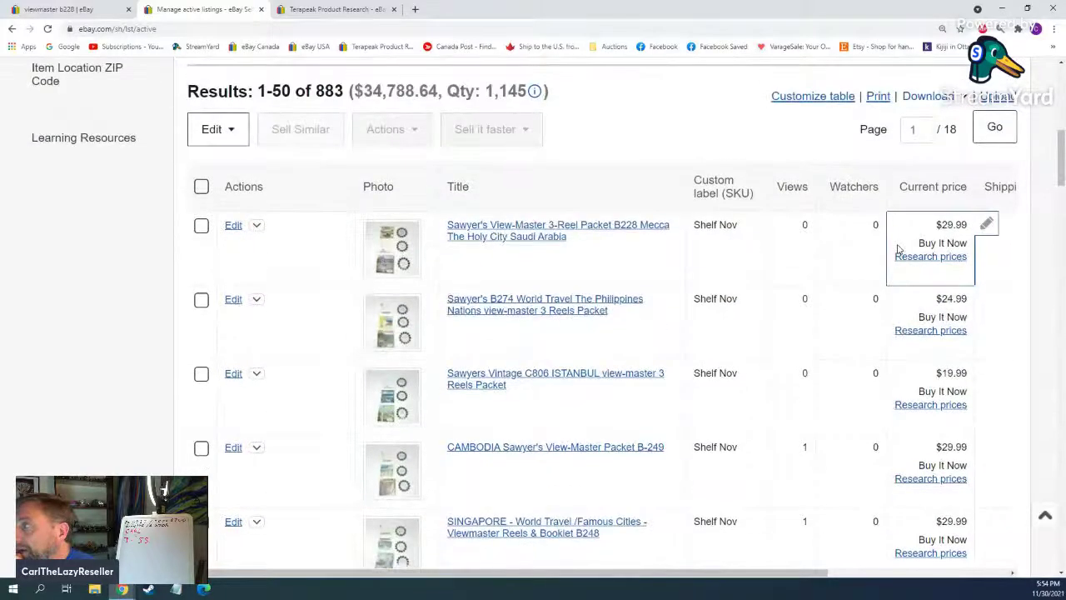
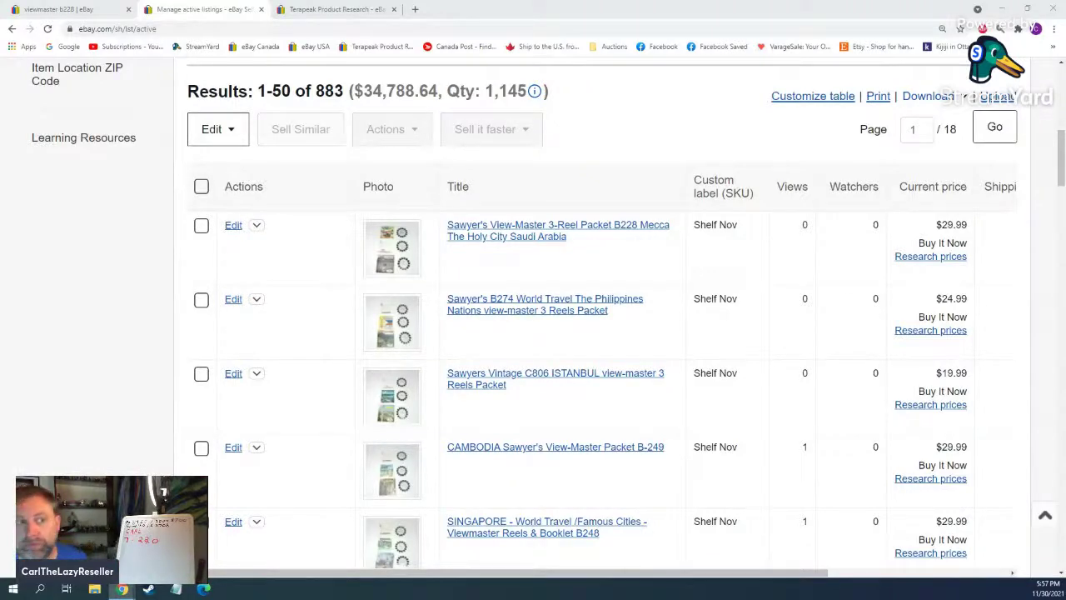
Step: Close the active listings page and select the existing search text in the sold View-Master B228 results
scroll(341, 400, up, 10)
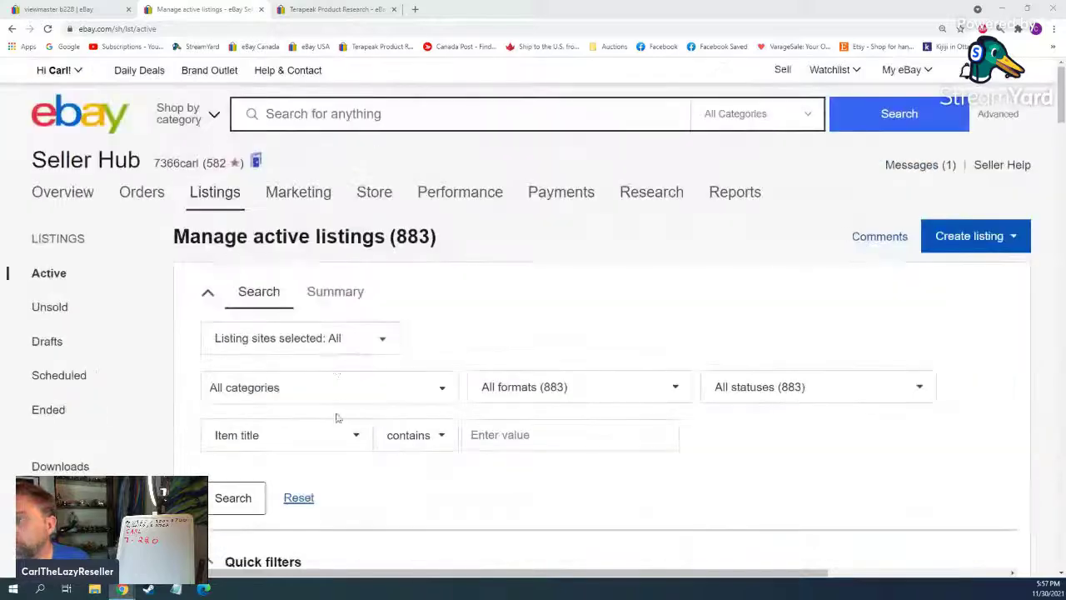
click(416, 114)
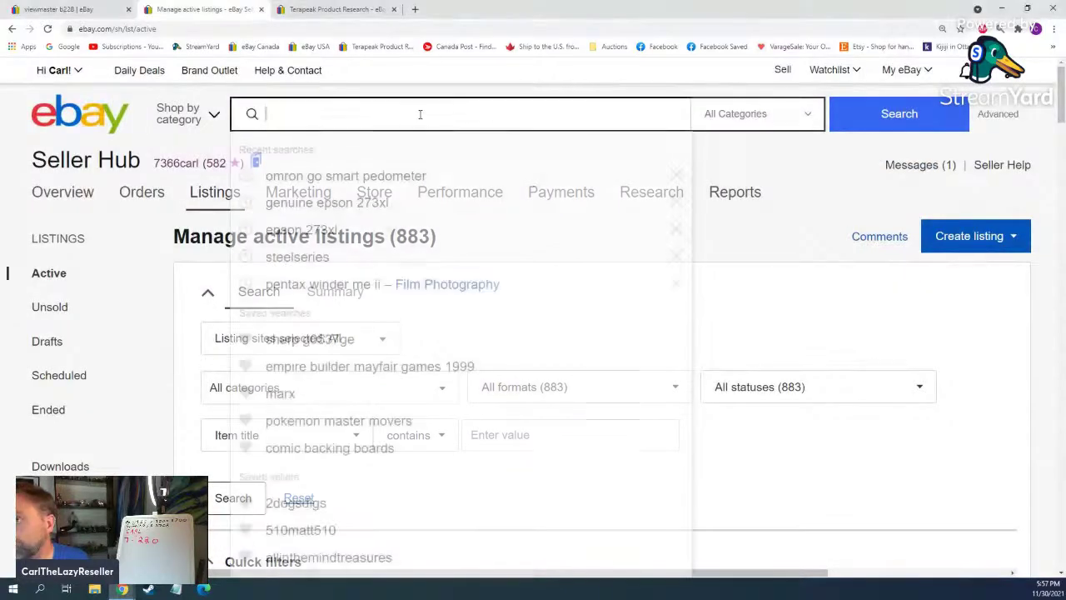
middle_click(189, 4)
click(70, 6)
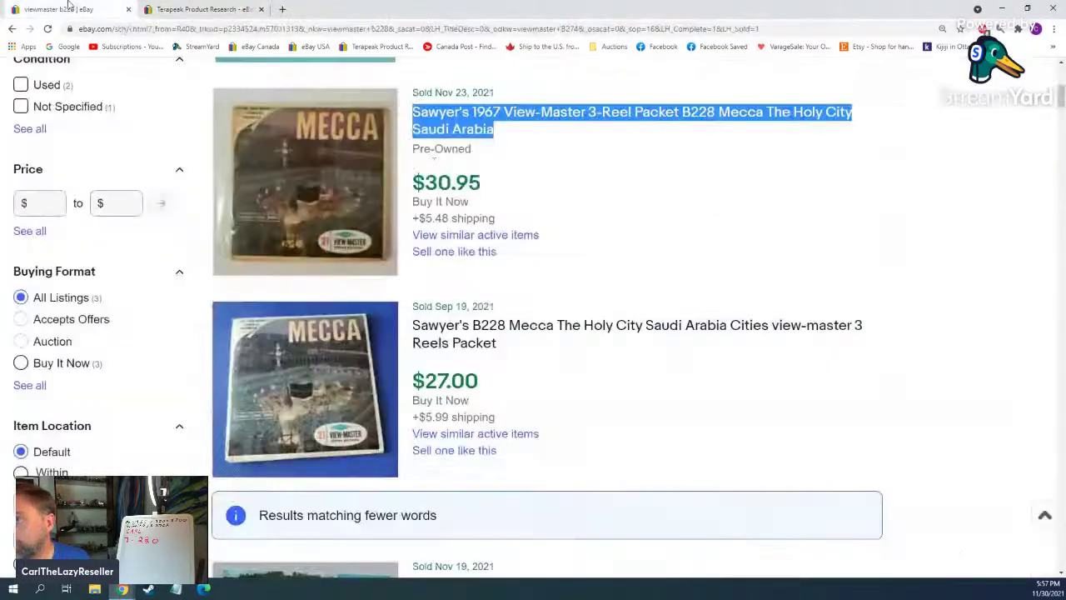
scroll(455, 253, up, 8)
drag(373, 114, 137, 131)
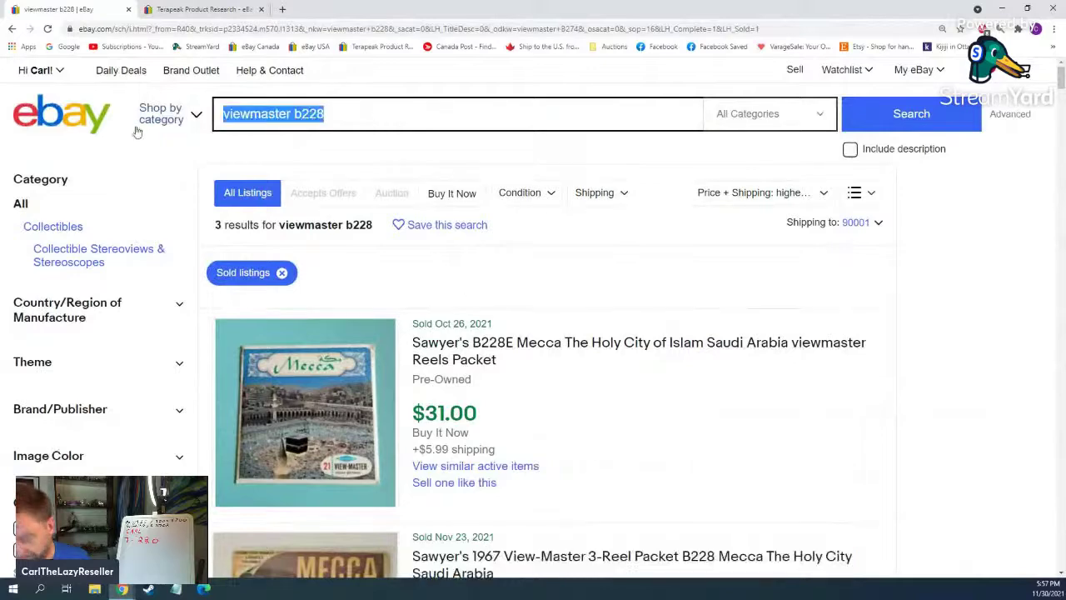
Step: Search the sold listings for "epson 273xl genuine"
text(epson )
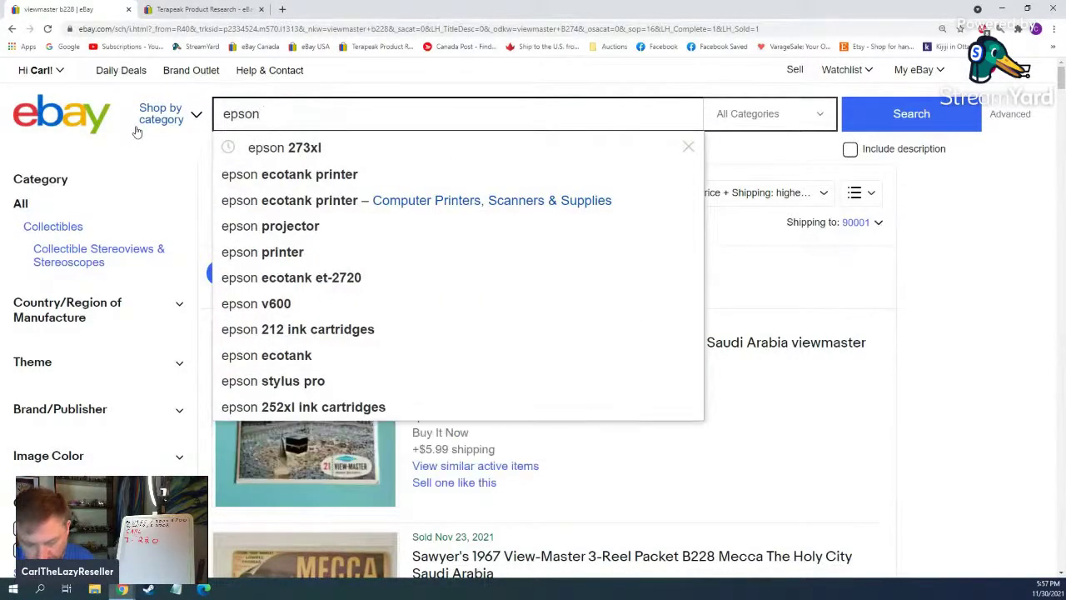
text(273xl)
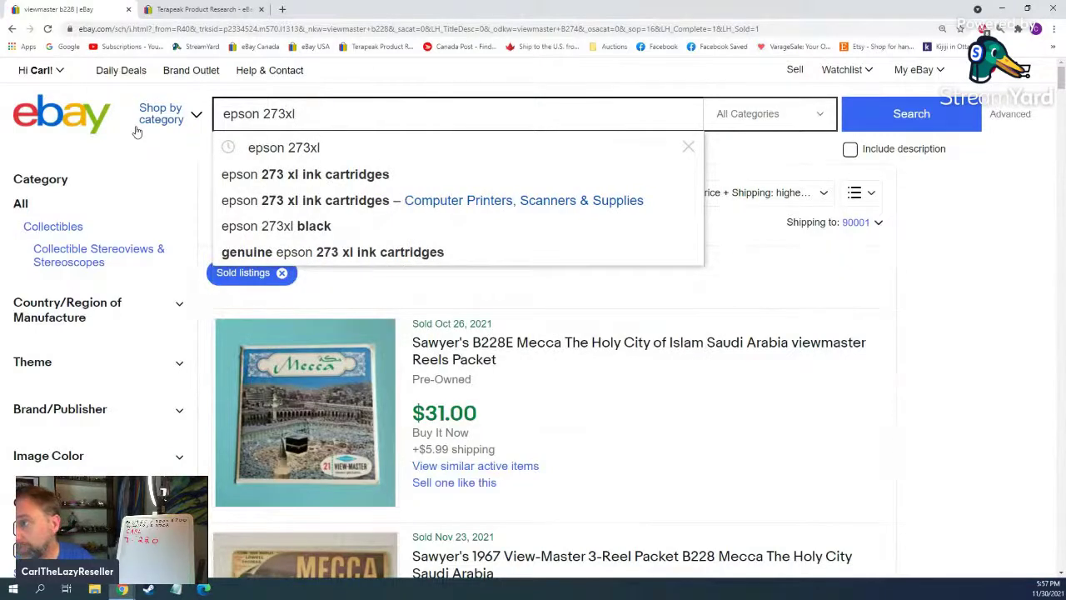
text( genuine)
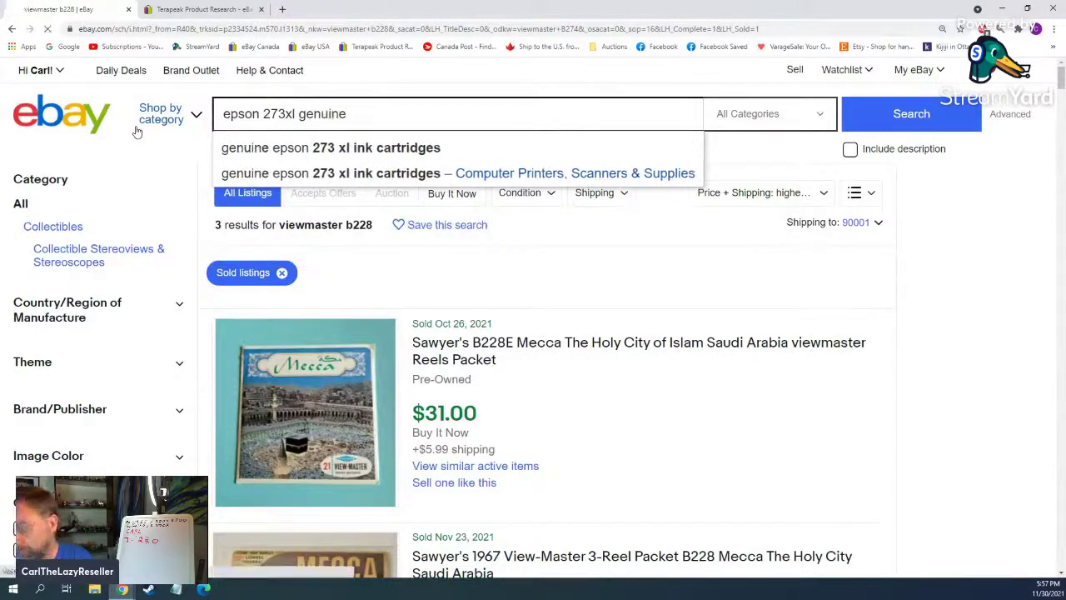
key(Return)
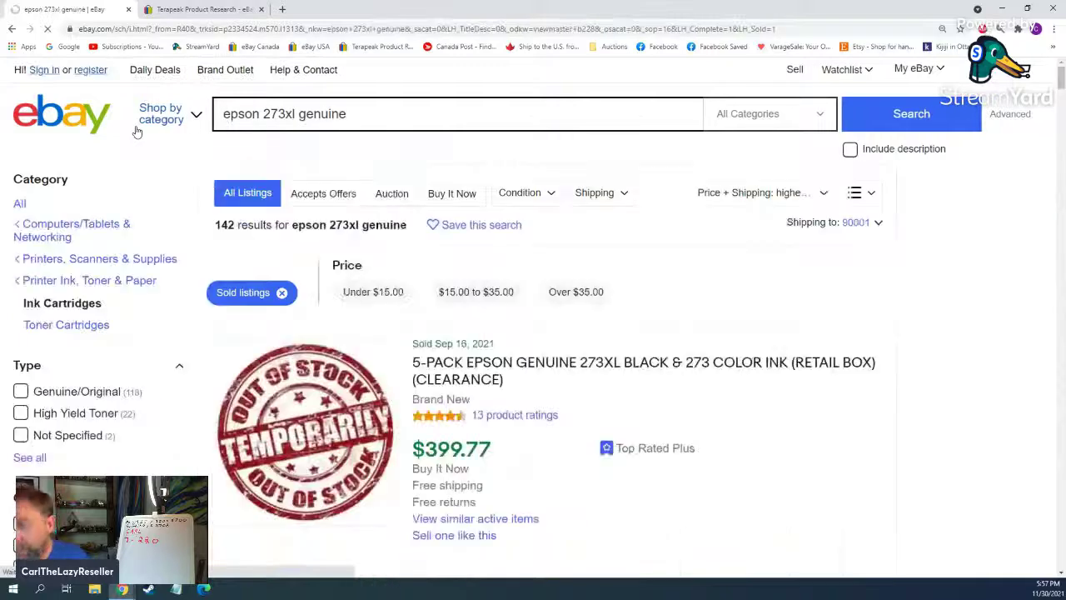
Step: Start a listing modelled on the sold lot of two Genuine Epson 273XL High Capacity Black ink cartridges and open its form
scroll(306, 261, down, 2)
scroll(307, 260, down, 15)
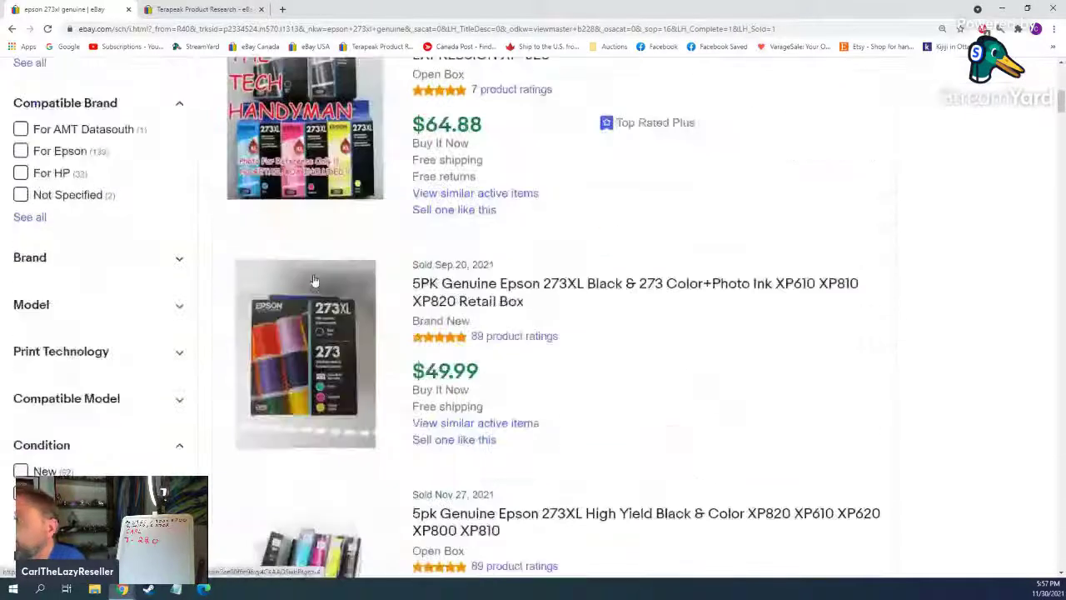
scroll(315, 281, down, 2)
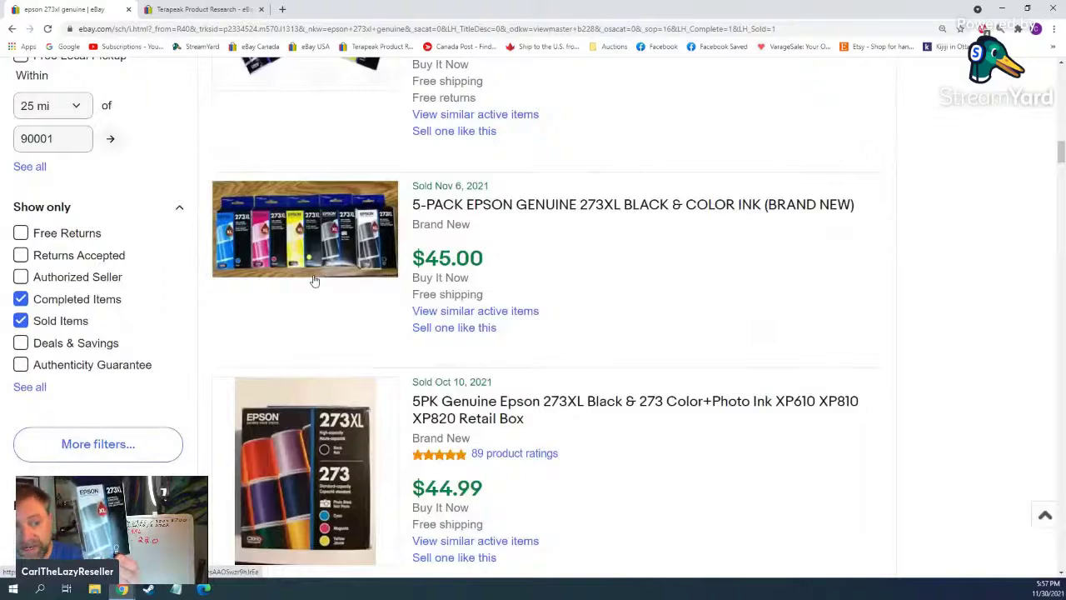
scroll(314, 280, down, 12)
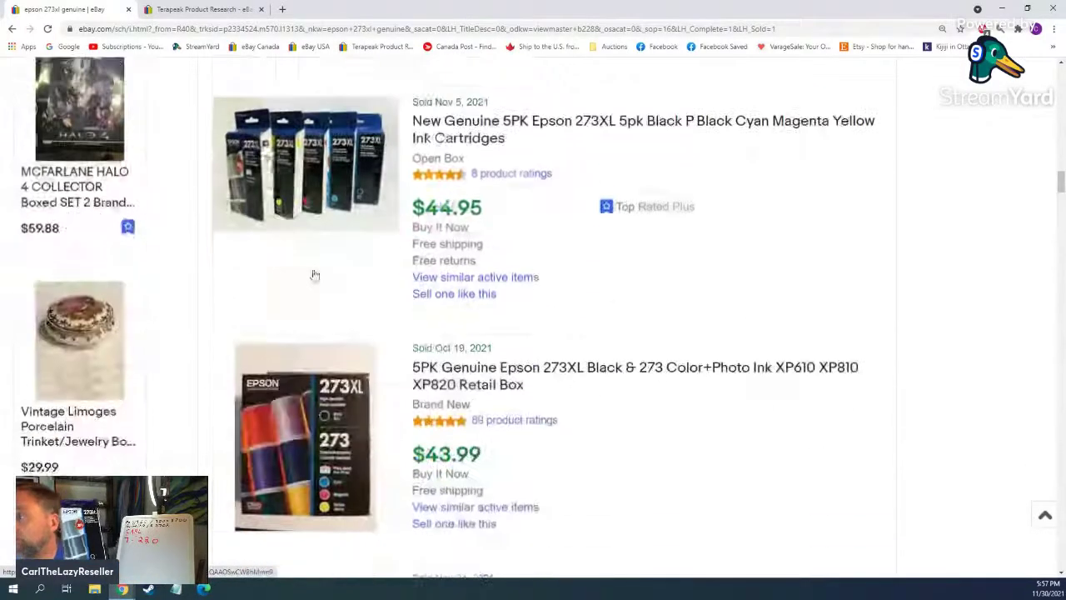
scroll(314, 275, down, 11)
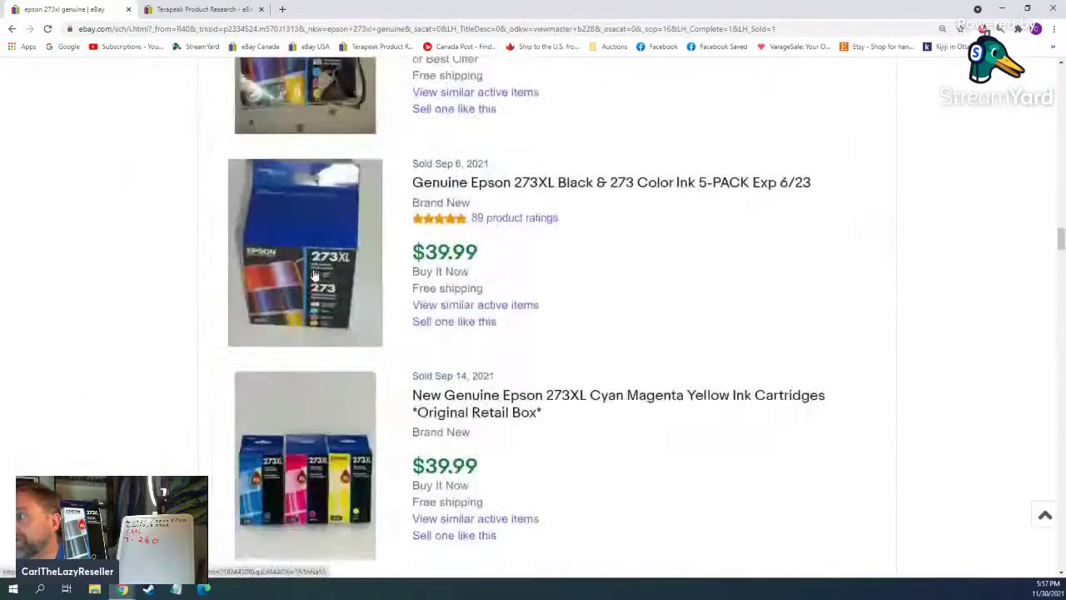
scroll(315, 275, down, 7)
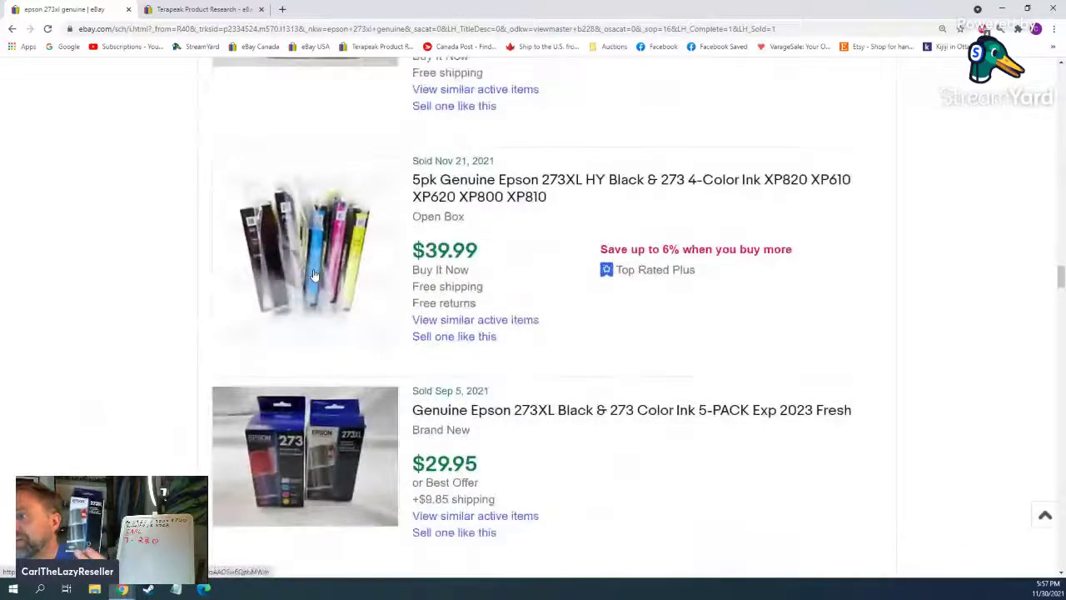
scroll(315, 275, down, 5)
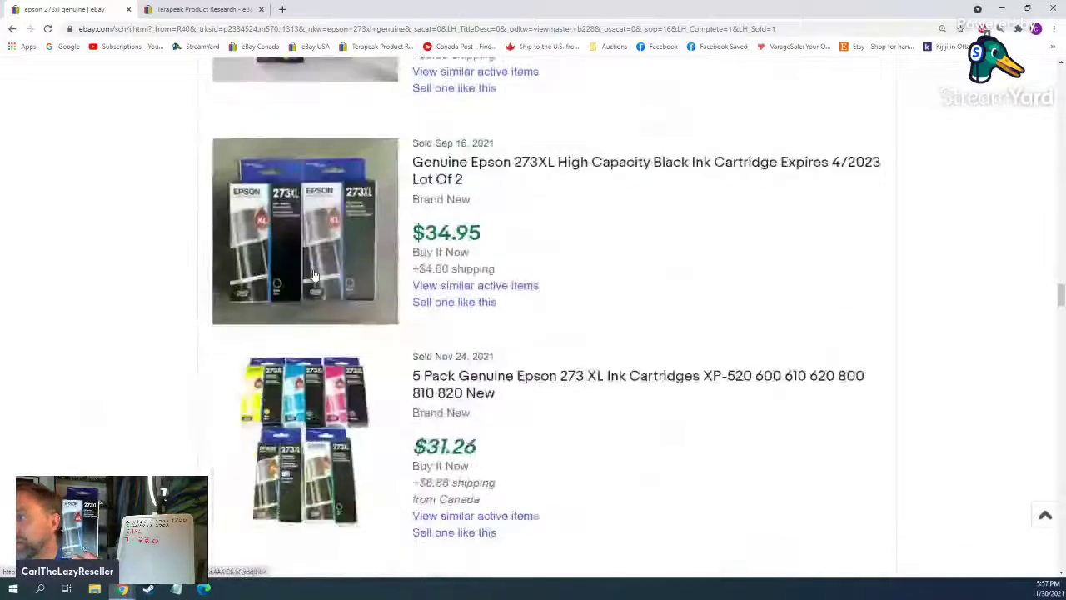
middle_click(452, 305)
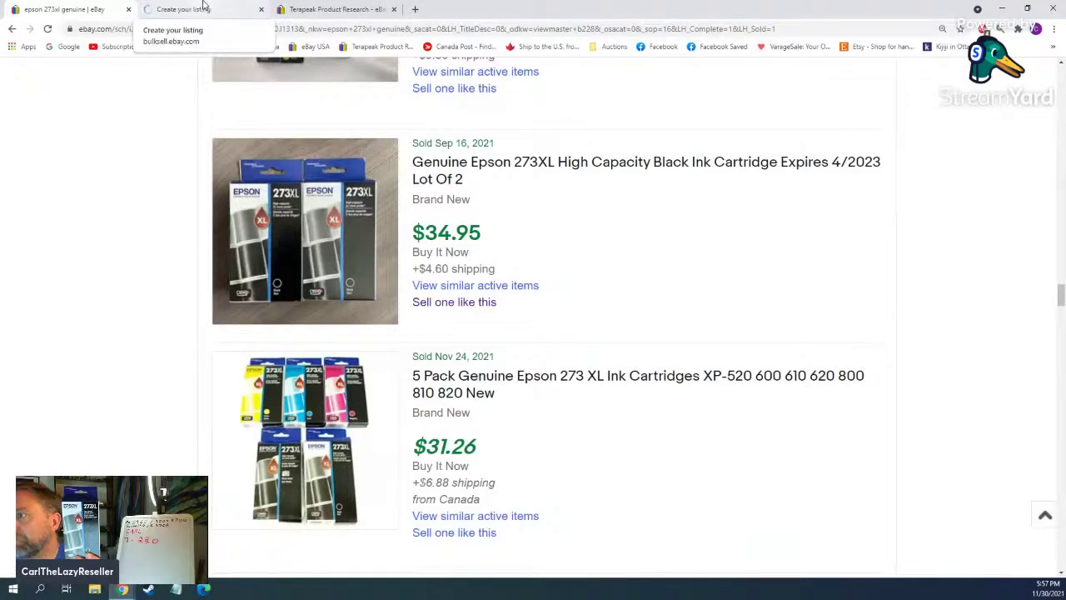
click(204, 8)
Step: Set the listing's Buy It Now price to $34.99
scroll(200, 241, down, 20)
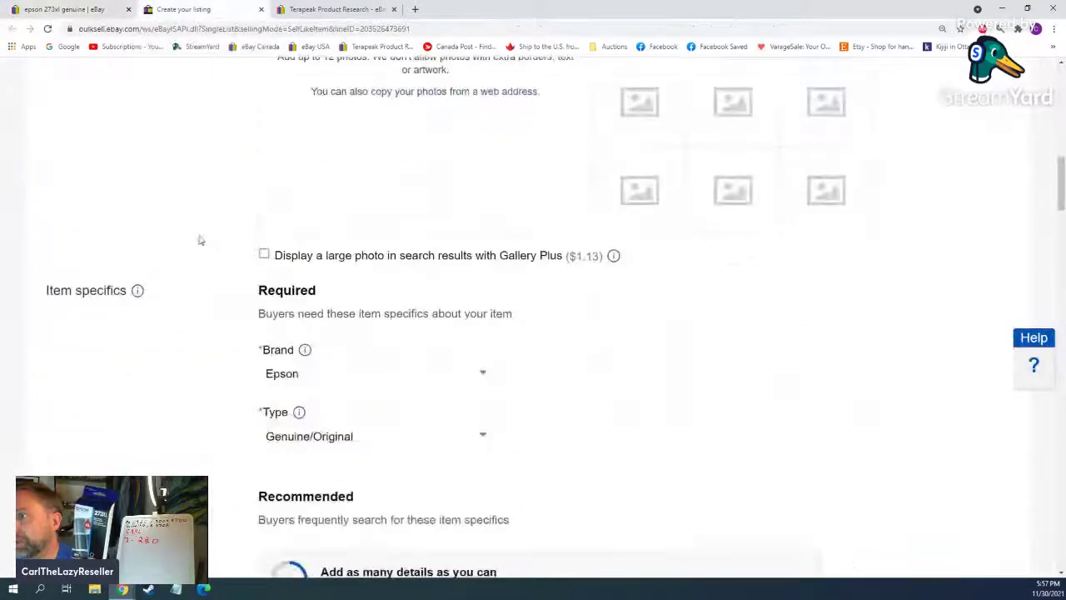
scroll(202, 239, down, 8)
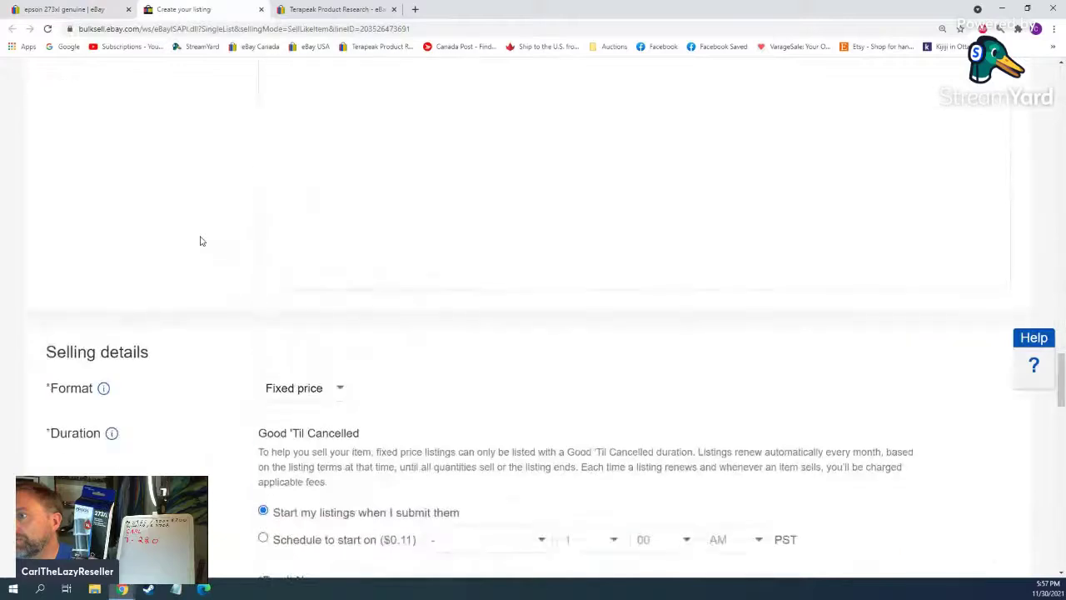
scroll(327, 402, down, 4)
click(300, 305)
text(34.99)
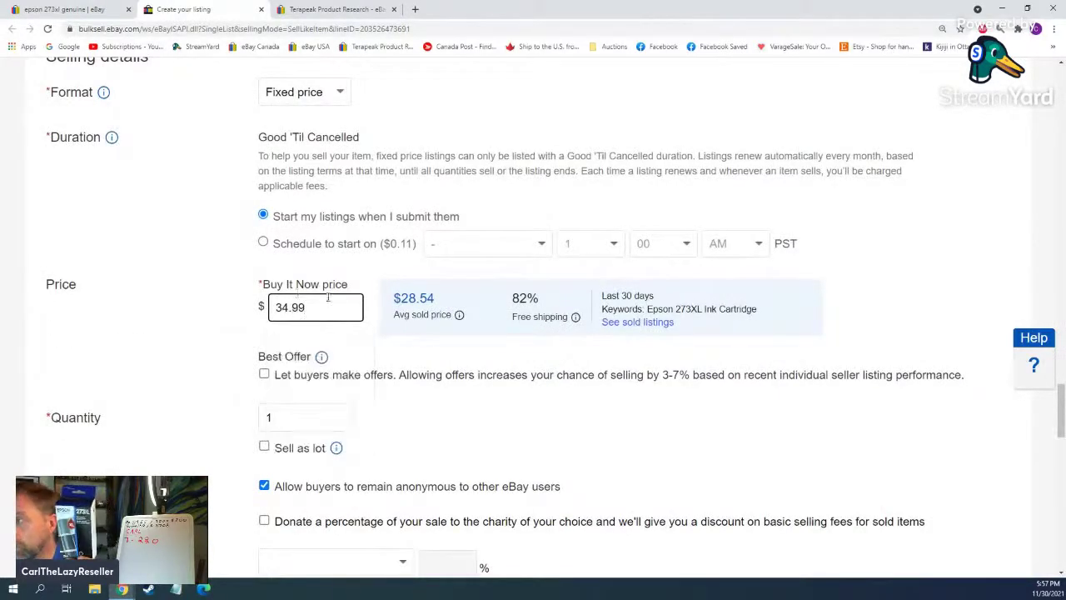
scroll(536, 415, down, 4)
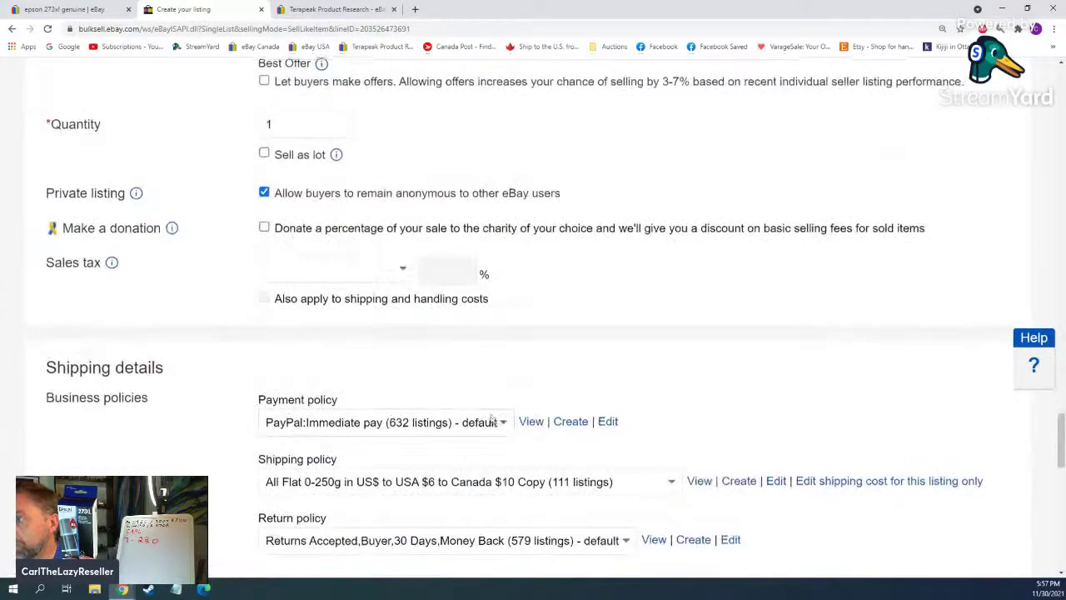
Step: Change the title to "Lot Of 2 Genuine Epson 273XL High Capacity Black Ink Cartridge Expires 3/2023"
scroll(492, 418, up, 12)
scroll(491, 418, up, 3)
scroll(491, 418, up, 15)
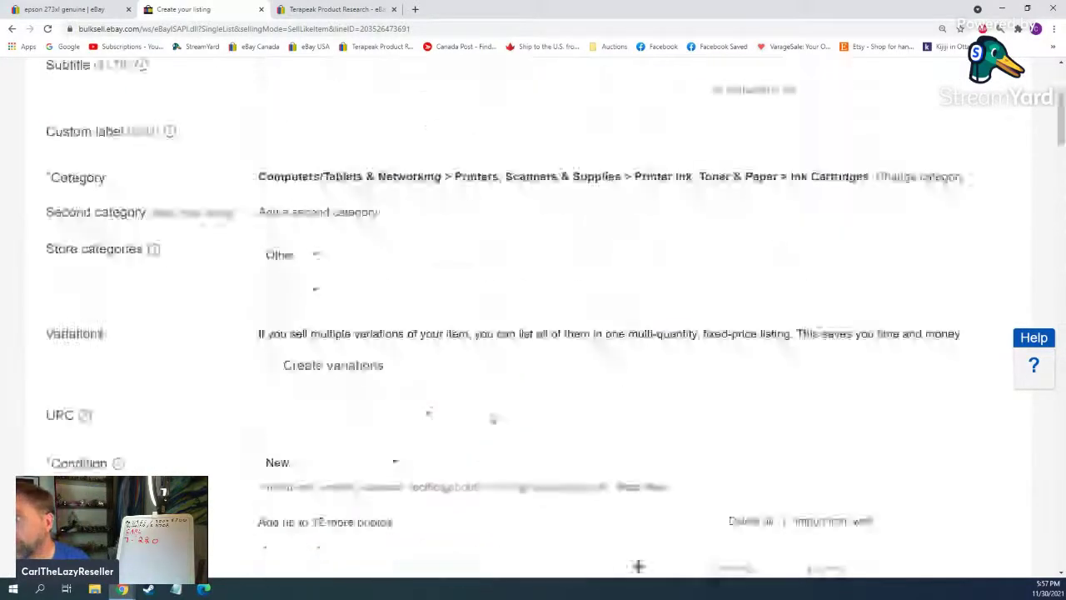
drag(649, 229, 737, 230)
key(ctrl+c)
key(BackSpace)
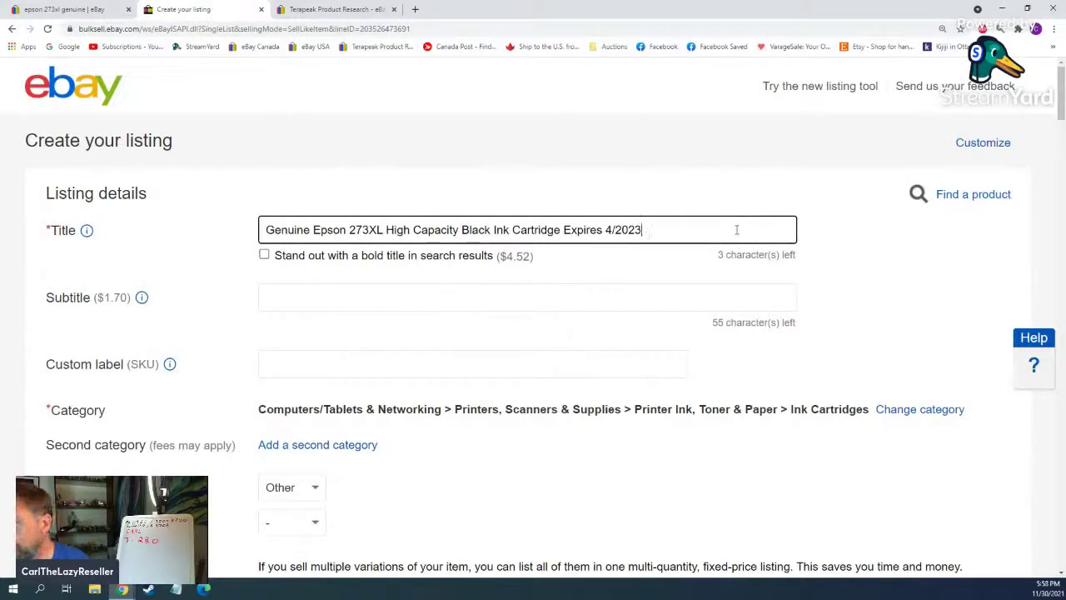
click(267, 232)
key(ctrl+v)
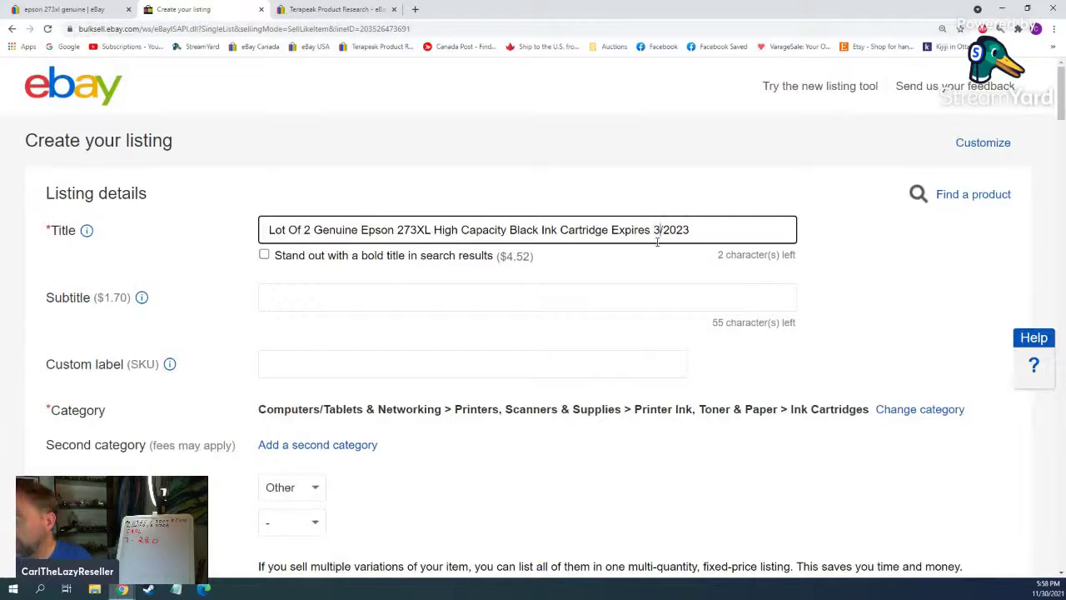
Step: Enter F32 as the listing's custom label (SKU)
click(408, 368)
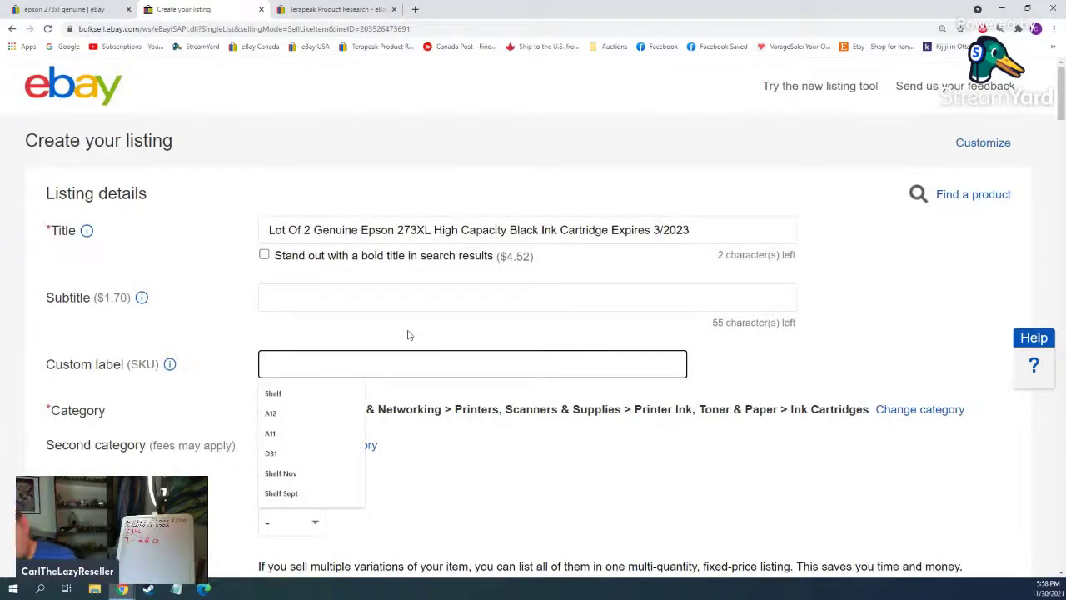
text(F32)
click(471, 500)
Step: Upload the five ink cartridge photos from 20211130_164305.jpg through 20211130_164332.jpg in the EbayToList folder
scroll(469, 472, down, 7)
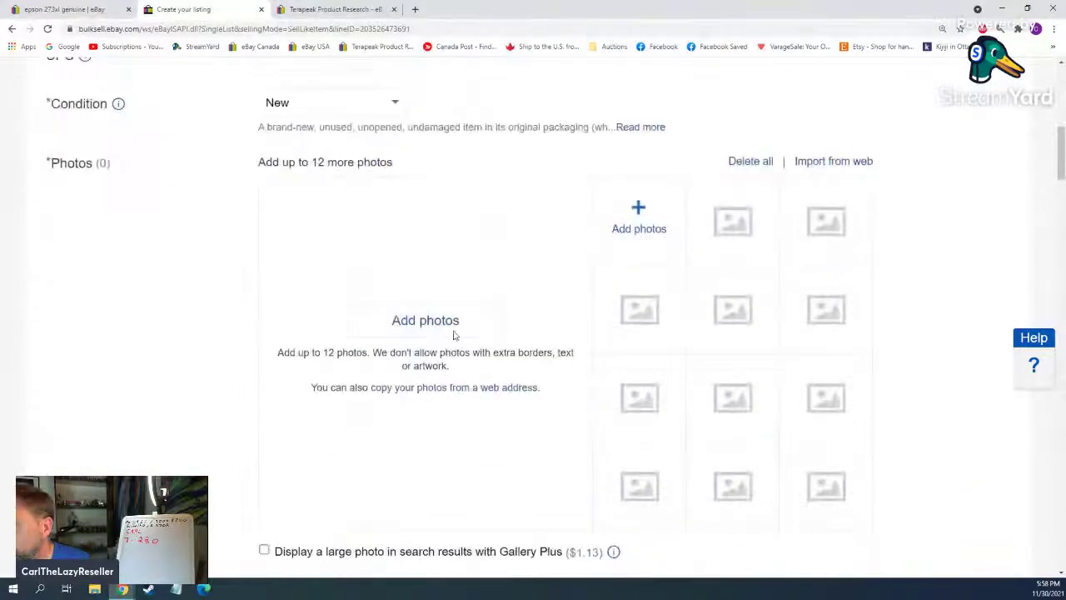
click(428, 320)
scroll(421, 200, down, 5)
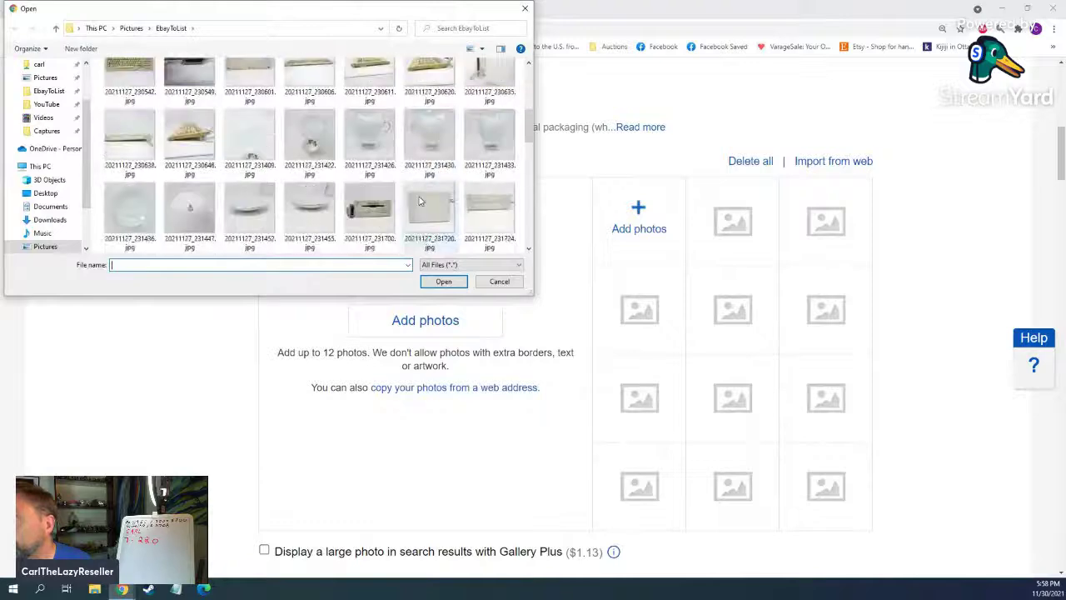
scroll(420, 201, down, 10)
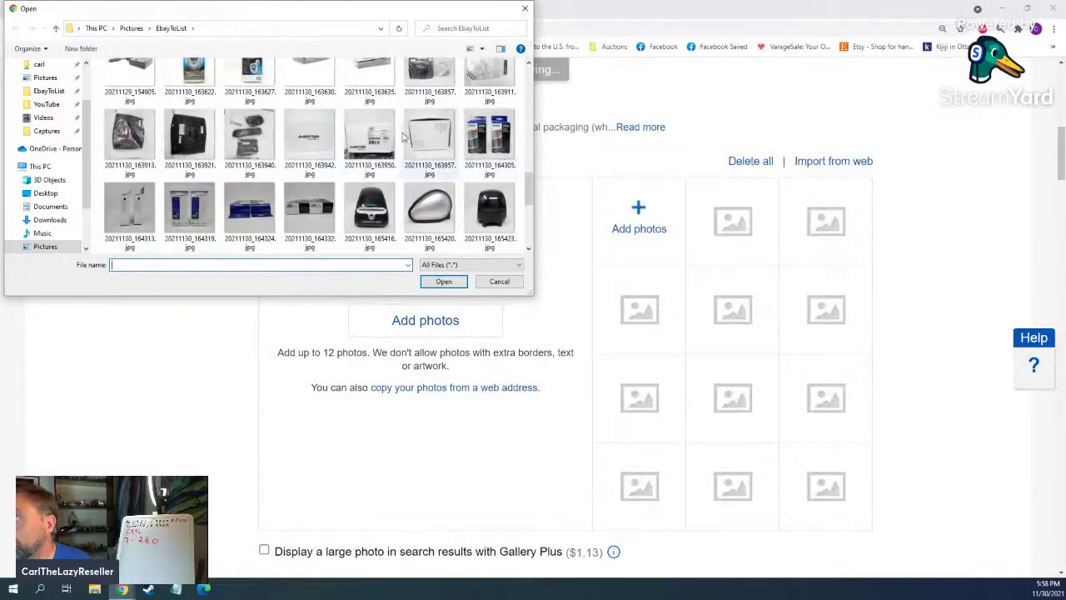
click(490, 135)
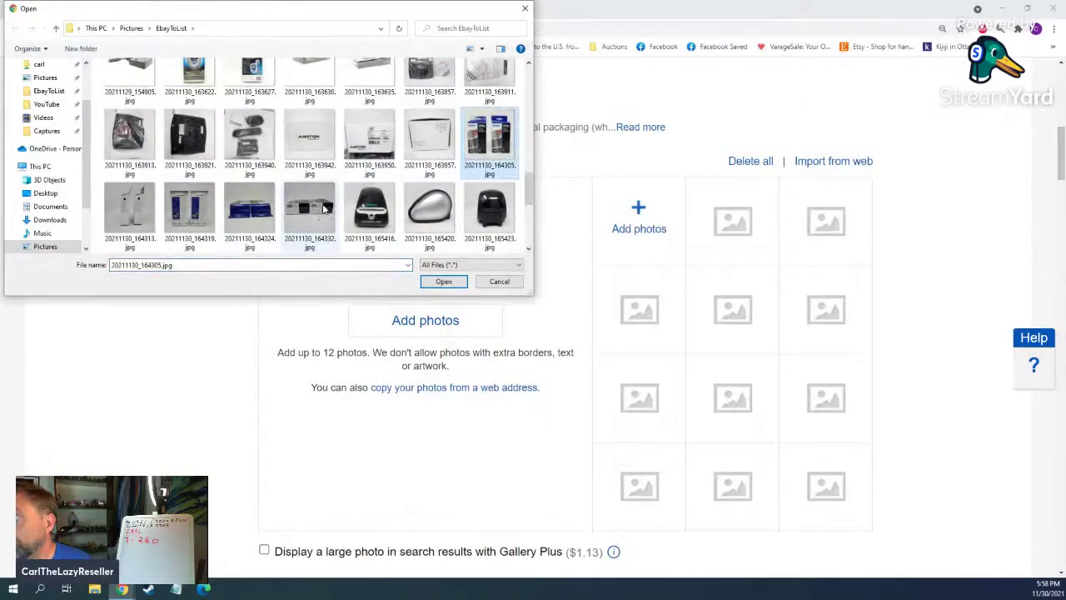
shift+click(323, 209)
click(443, 281)
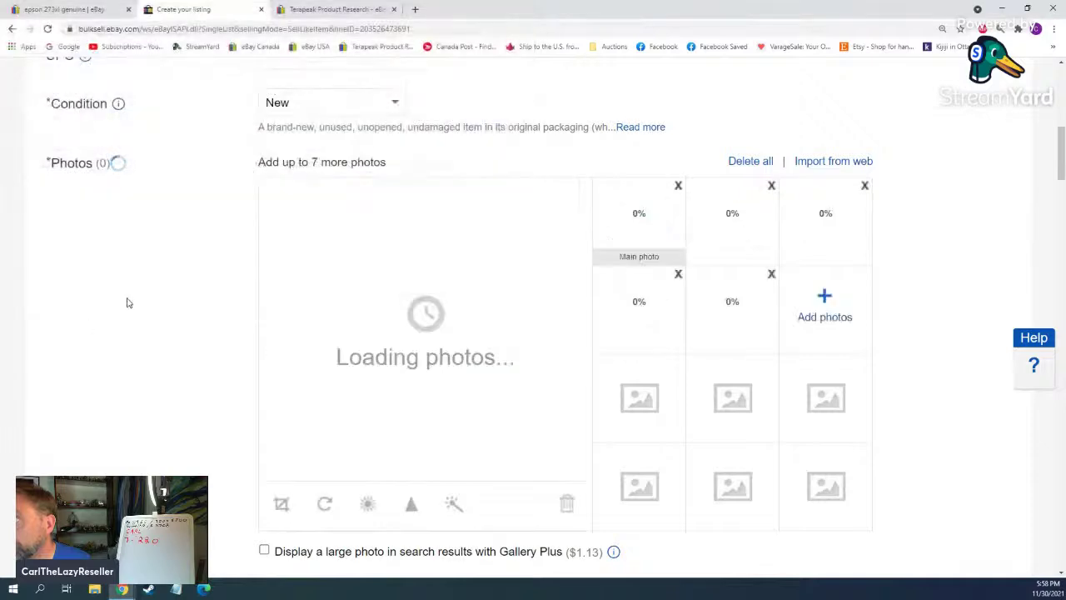
Step: Fill the item description with the custom template "Combined Only" using advanced editing
scroll(126, 303, down, 10)
scroll(129, 301, down, 10)
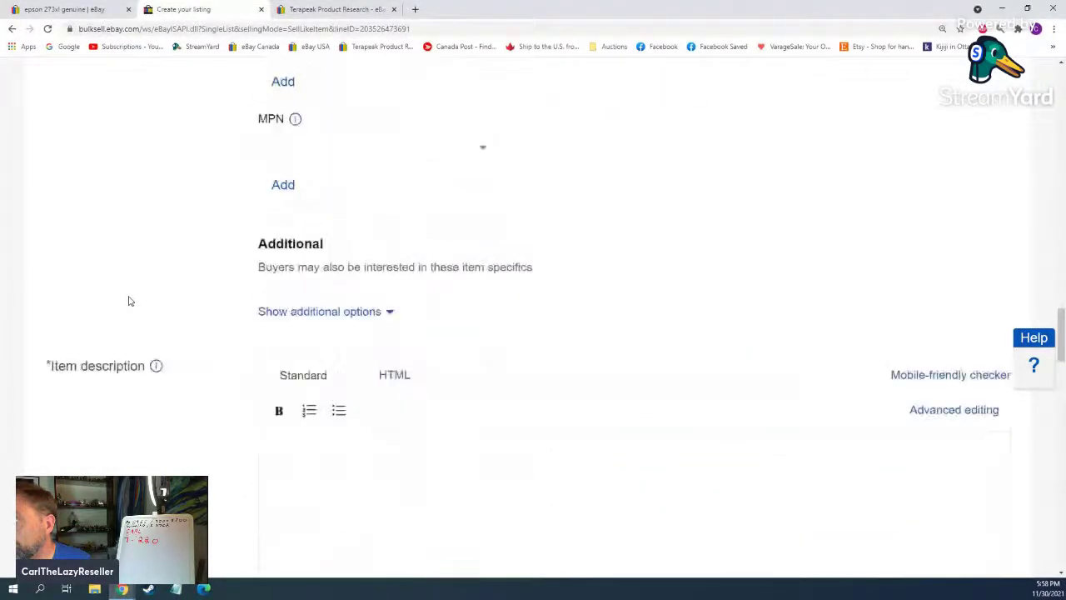
scroll(129, 301, down, 3)
click(935, 109)
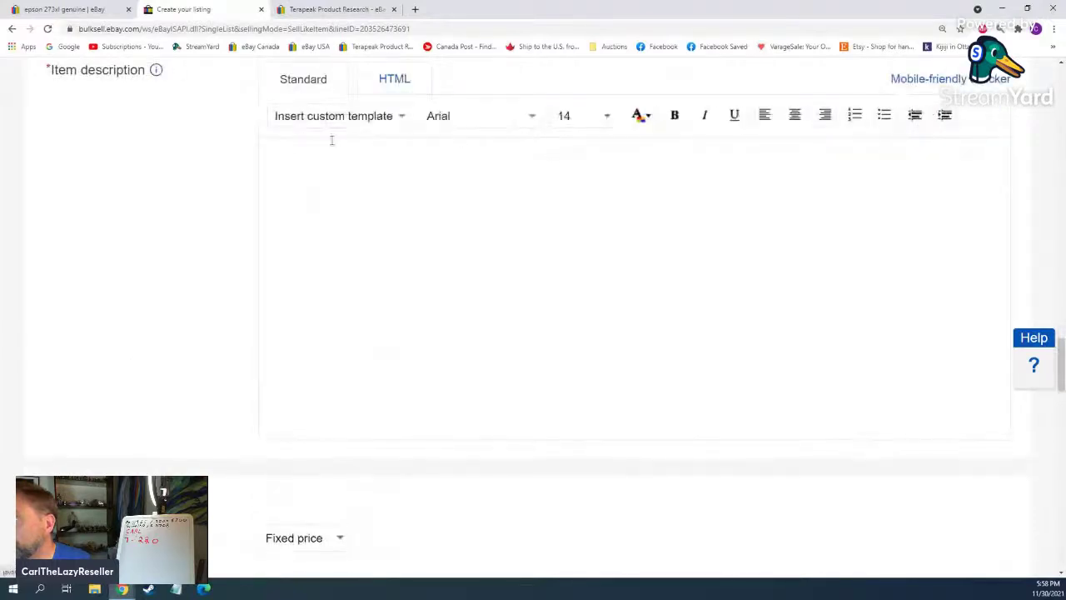
click(329, 119)
click(317, 239)
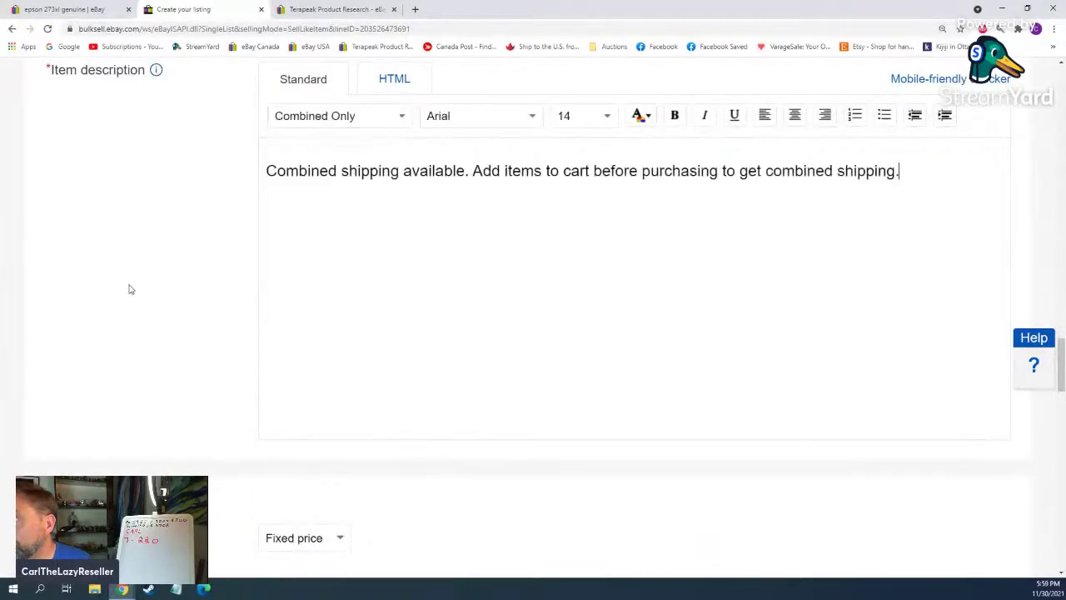
Step: Submit the ink cartridge listing for sale and finish without creating another one
scroll(129, 289, down, 15)
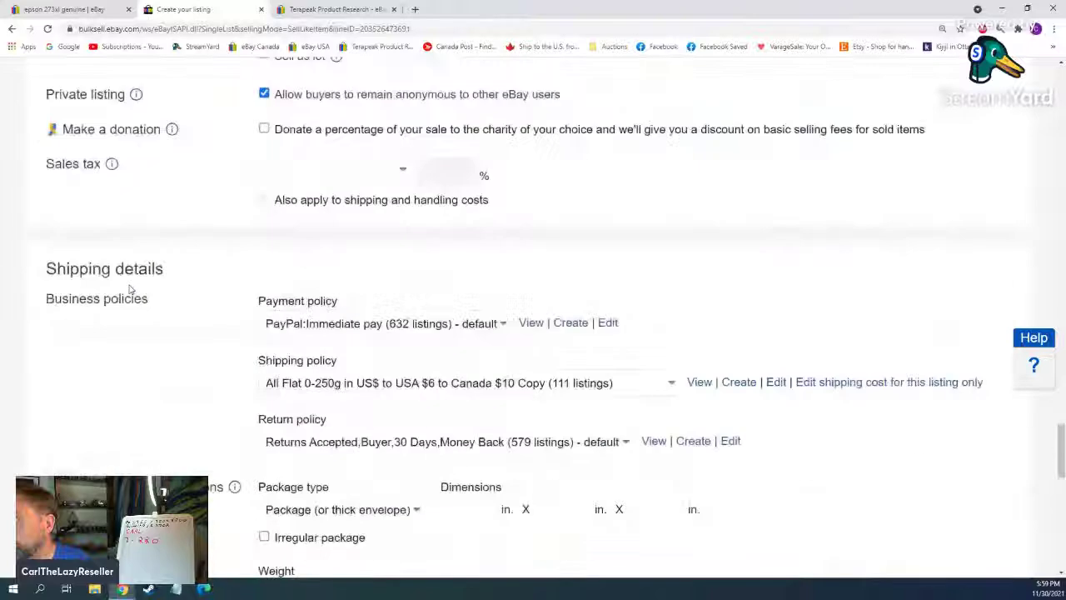
scroll(129, 289, down, 1)
scroll(125, 333, down, 10)
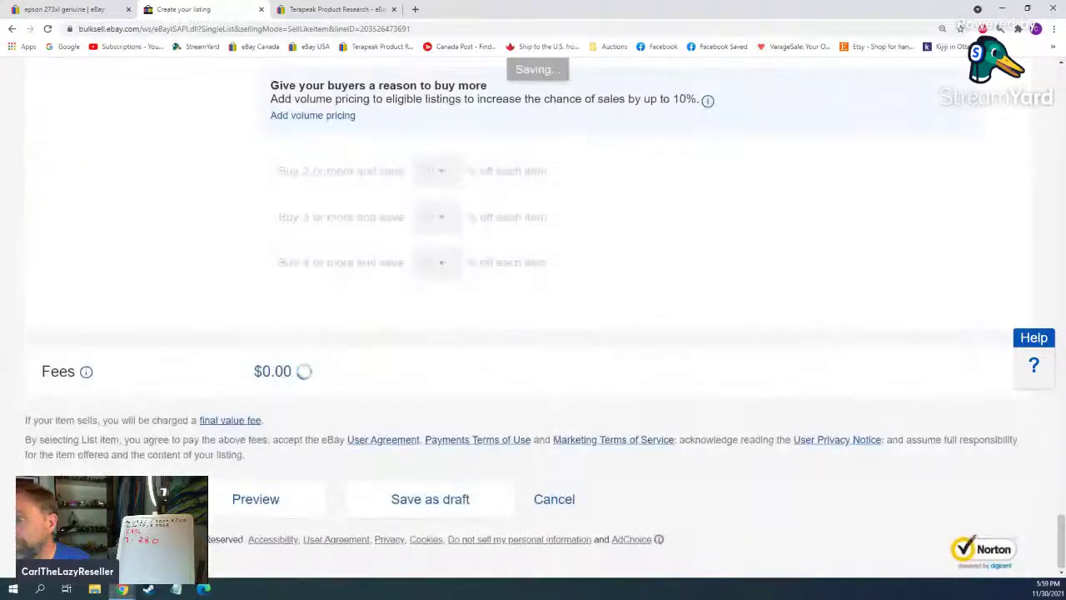
click(125, 499)
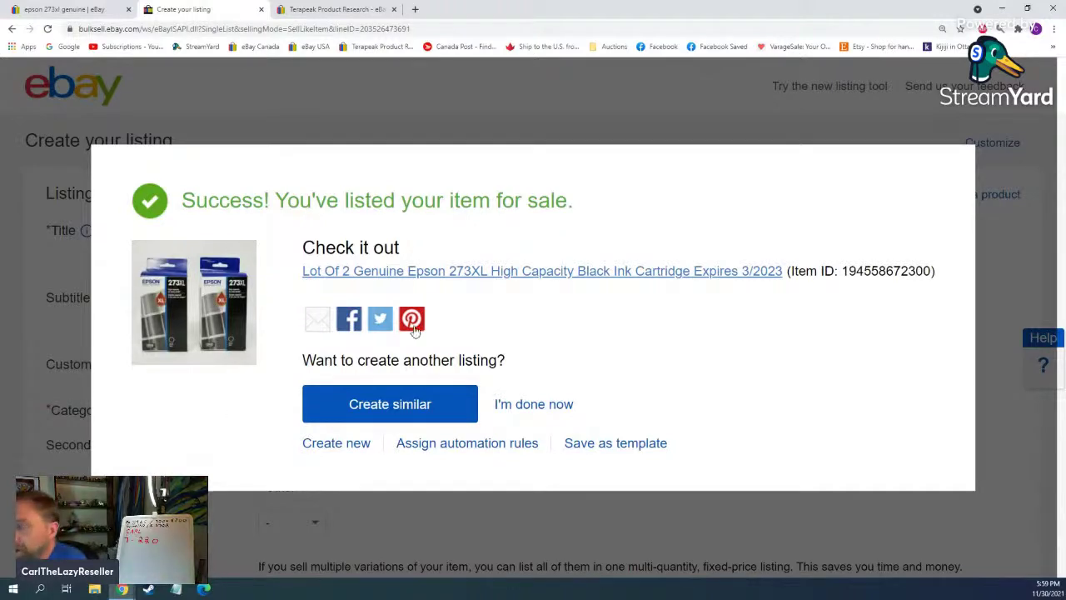
click(545, 406)
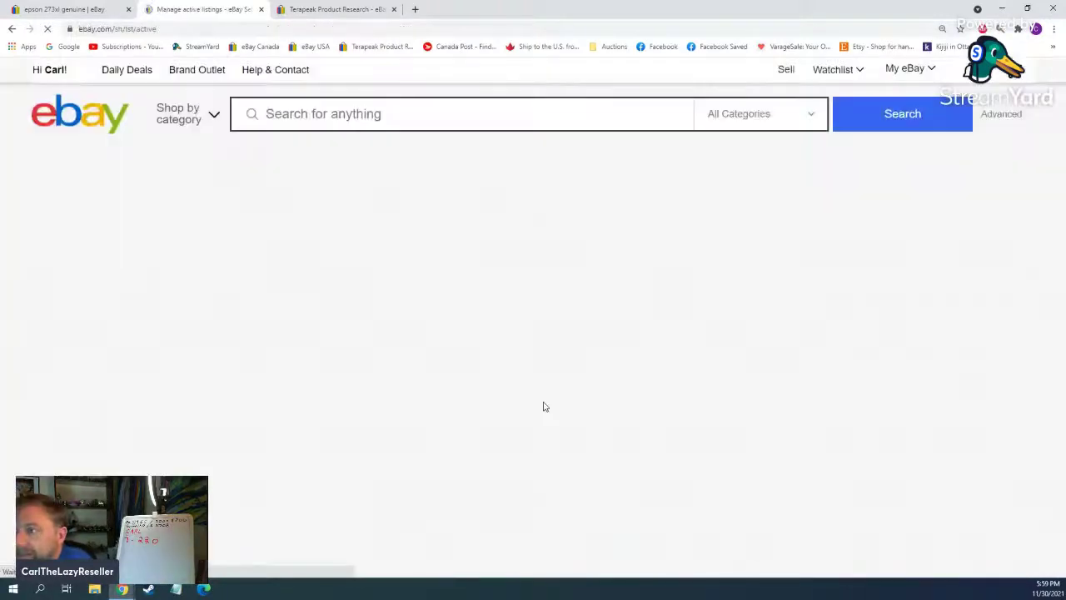
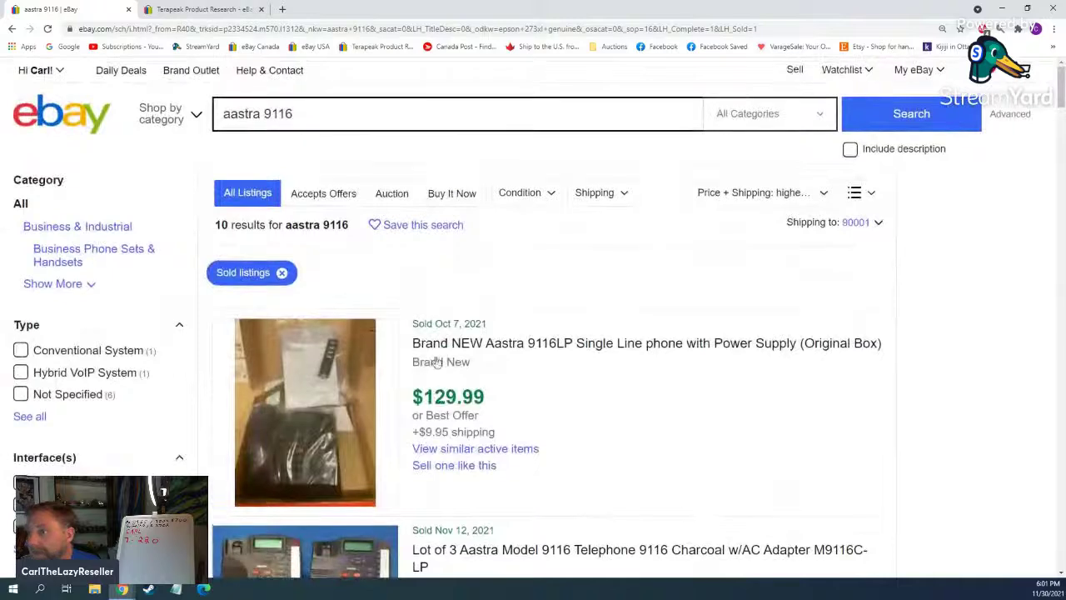
Step: Start a similar listing in a new tab from the sold brand-new Aastra 9116LP Single Line phone
middle_click(448, 467)
scroll(596, 438, down, 5)
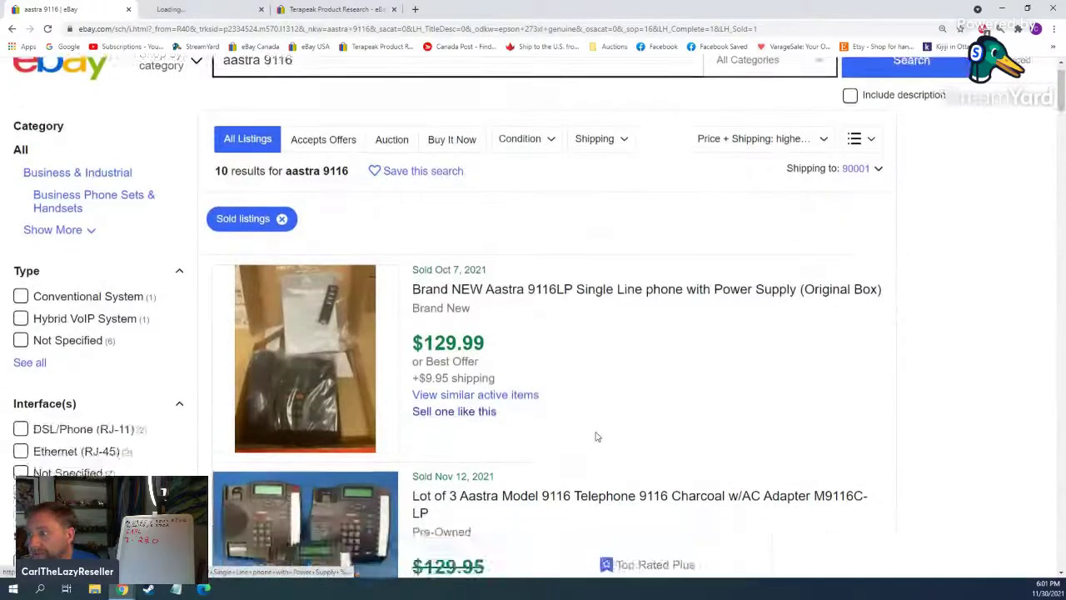
scroll(596, 437, up, 10)
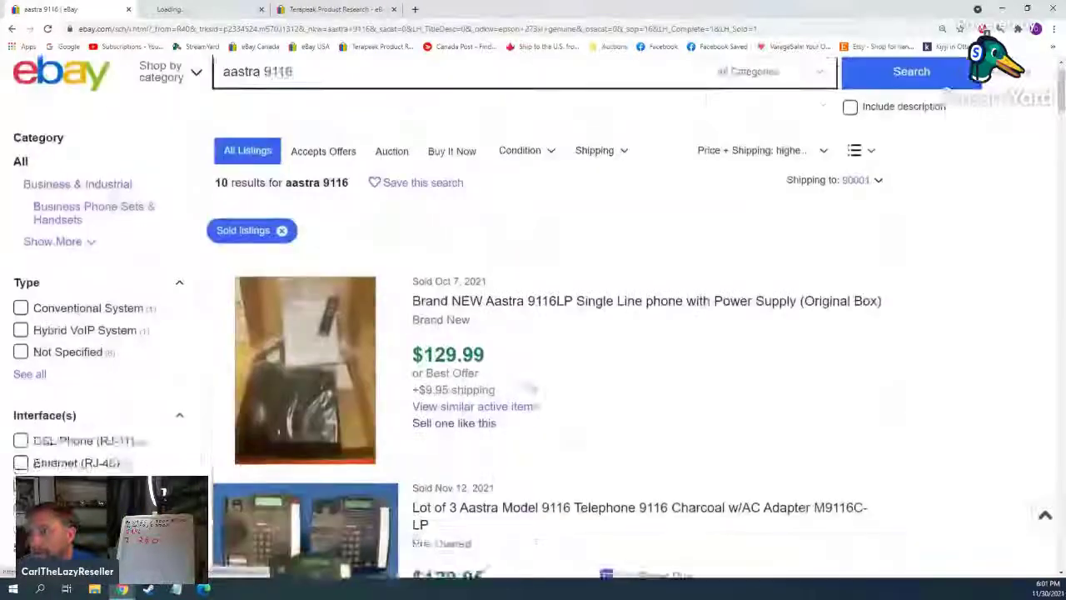
Step: Copy the search term "aastra 9116" and research it in Terapeak product research over the last 365 days
drag(312, 112, 191, 97)
key(ctrl+c)
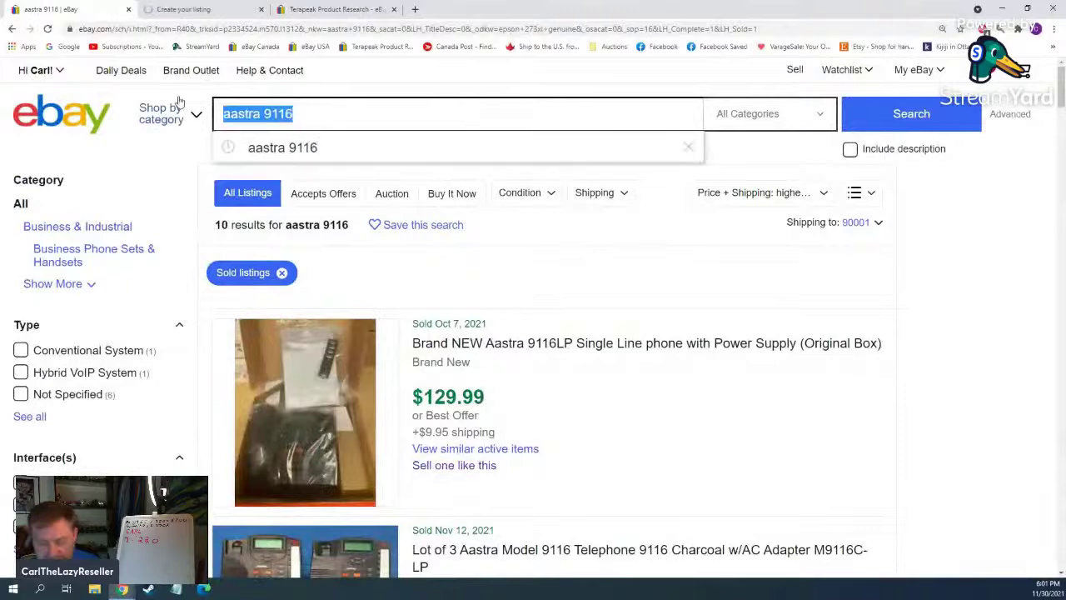
click(320, 10)
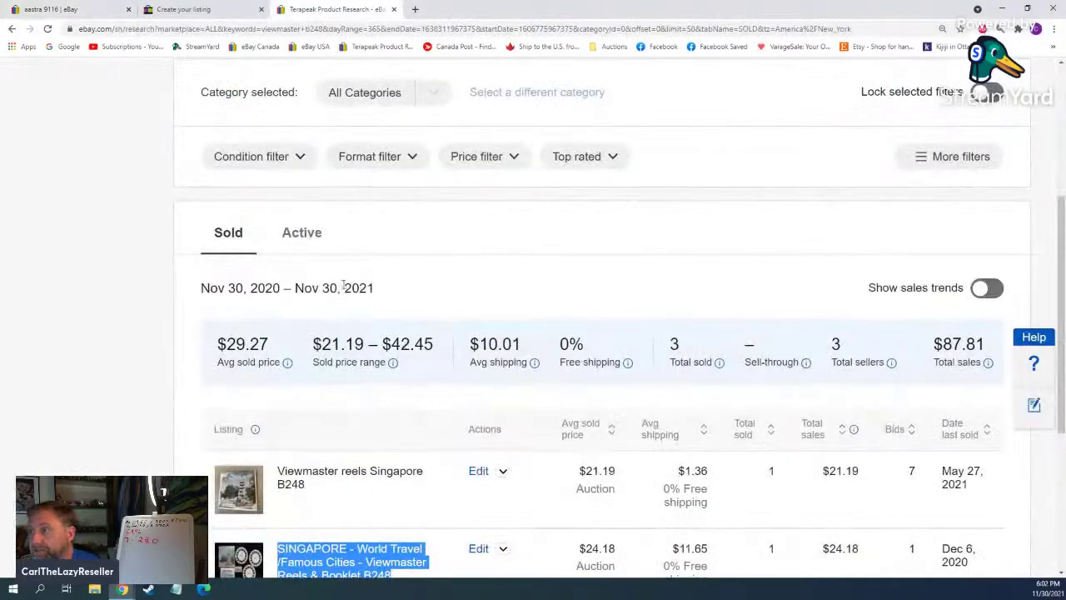
scroll(388, 167, up, 2)
drag(355, 160, 158, 164)
key(ctrl+v)
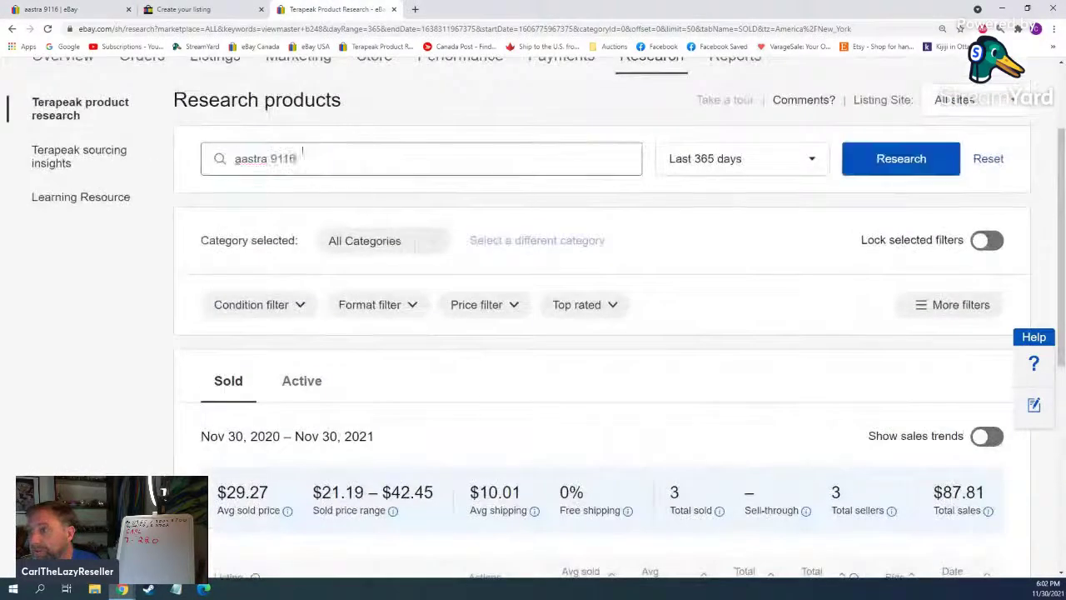
click(888, 161)
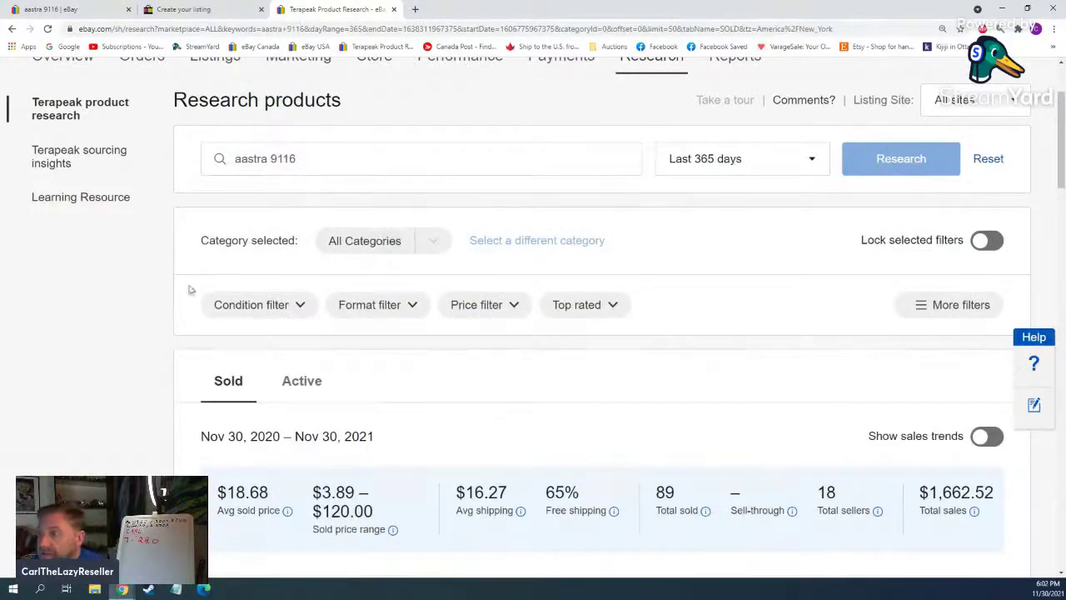
Step: Sort the Terapeak sold results by average sold price, highest first, and review the Aastra phone sales
scroll(117, 313, down, 5)
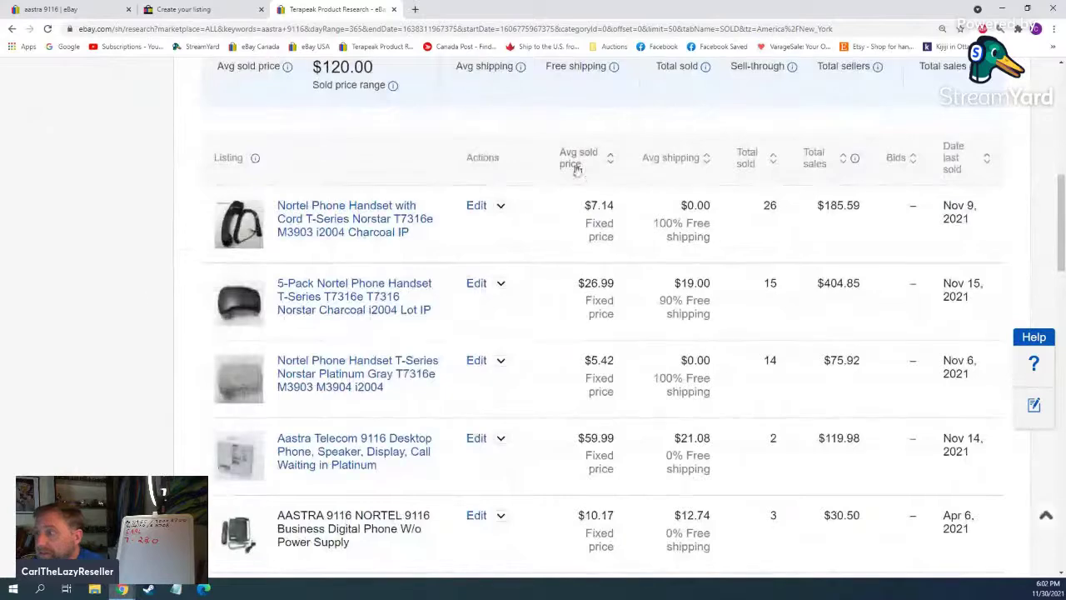
click(654, 158)
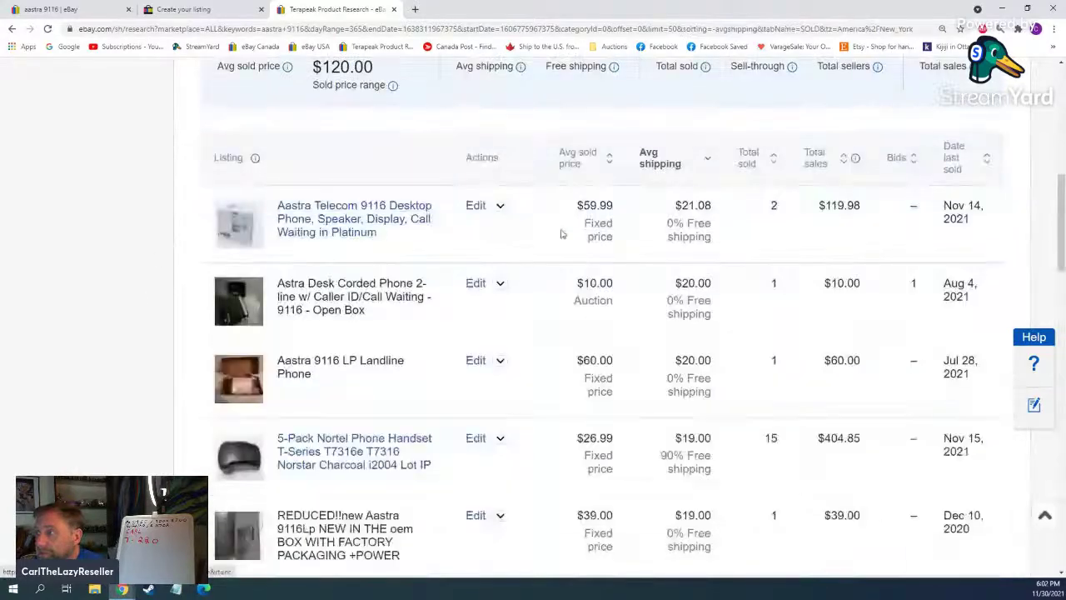
click(583, 159)
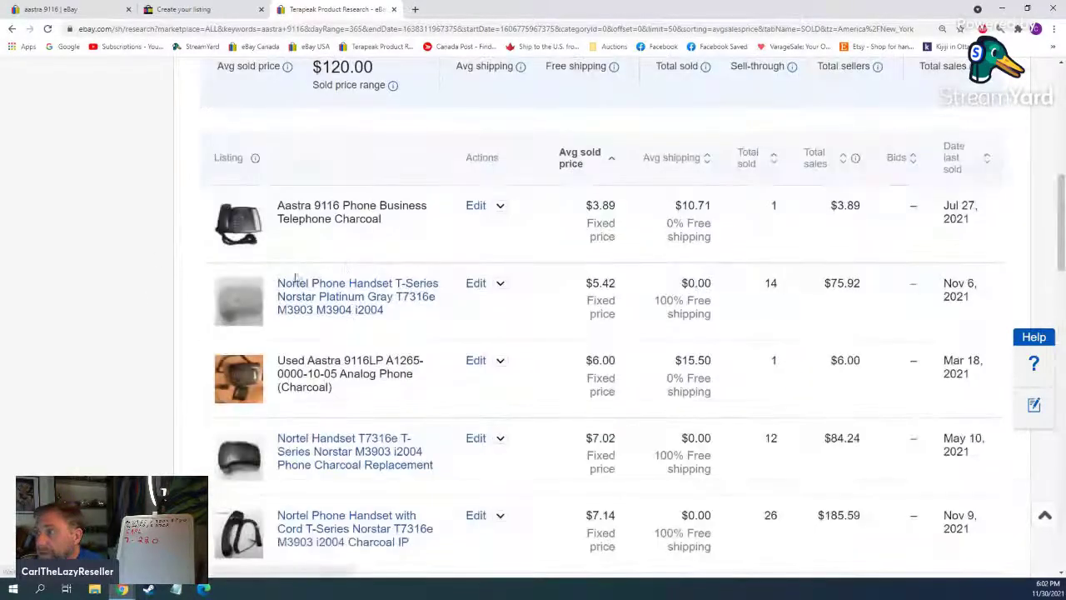
click(571, 153)
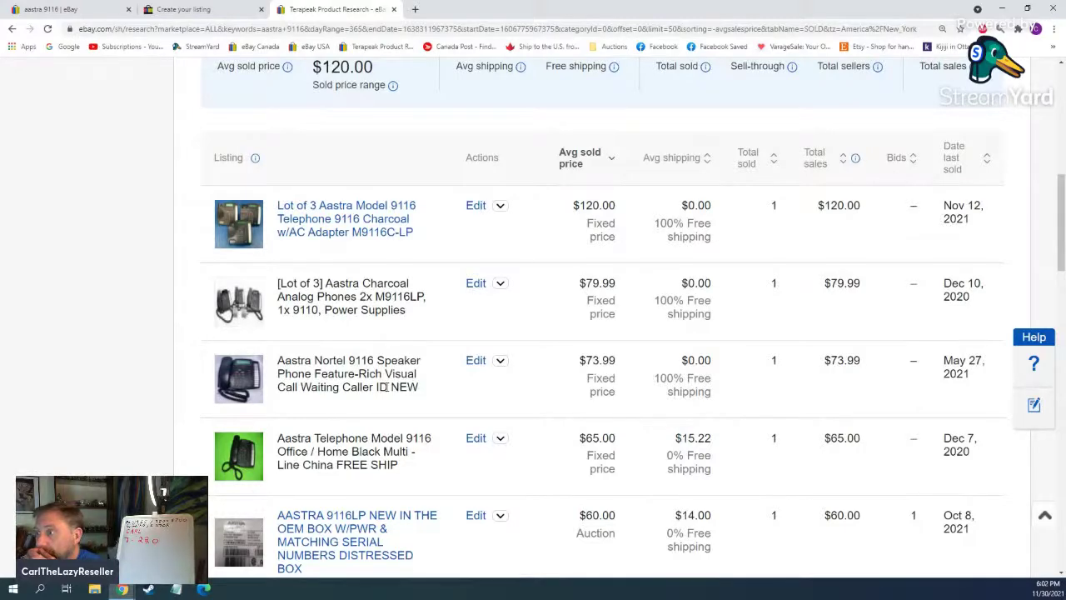
scroll(385, 386, down, 2)
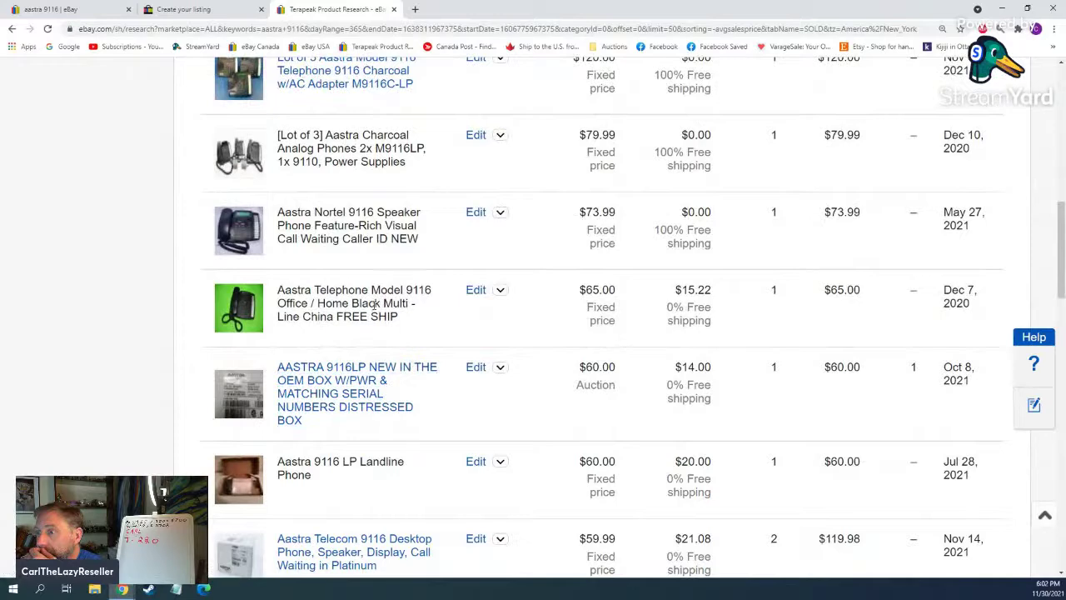
scroll(377, 304, down, 2)
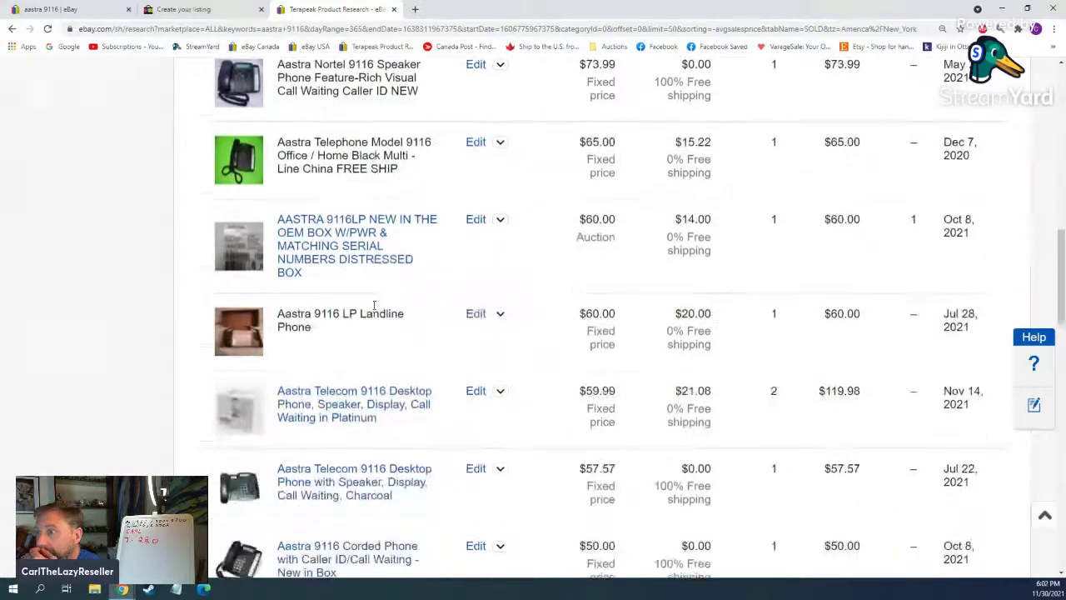
scroll(376, 304, up, 2)
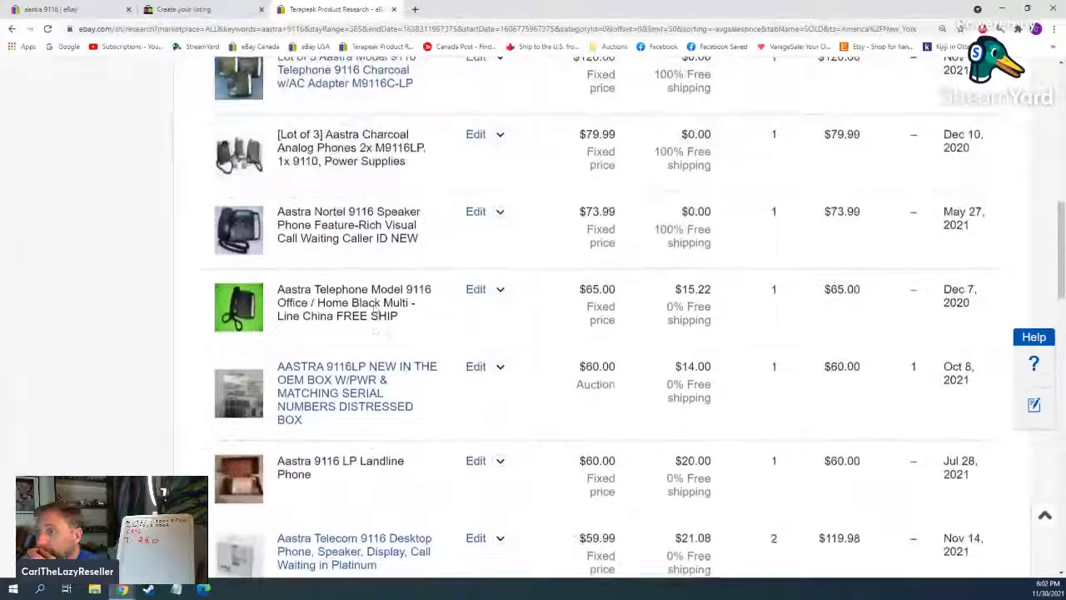
Step: Compare the prices and conditions of the sold Aastra 9116 phones in the eBay search results
click(41, 9)
scroll(518, 290, down, 3)
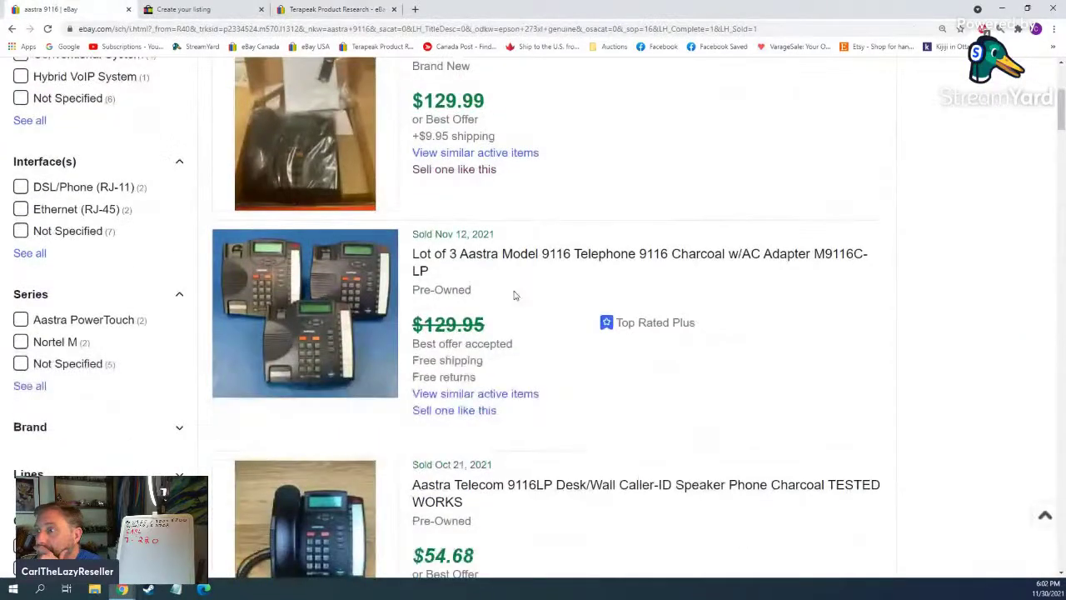
scroll(515, 294, down, 2)
scroll(479, 430, down, 2)
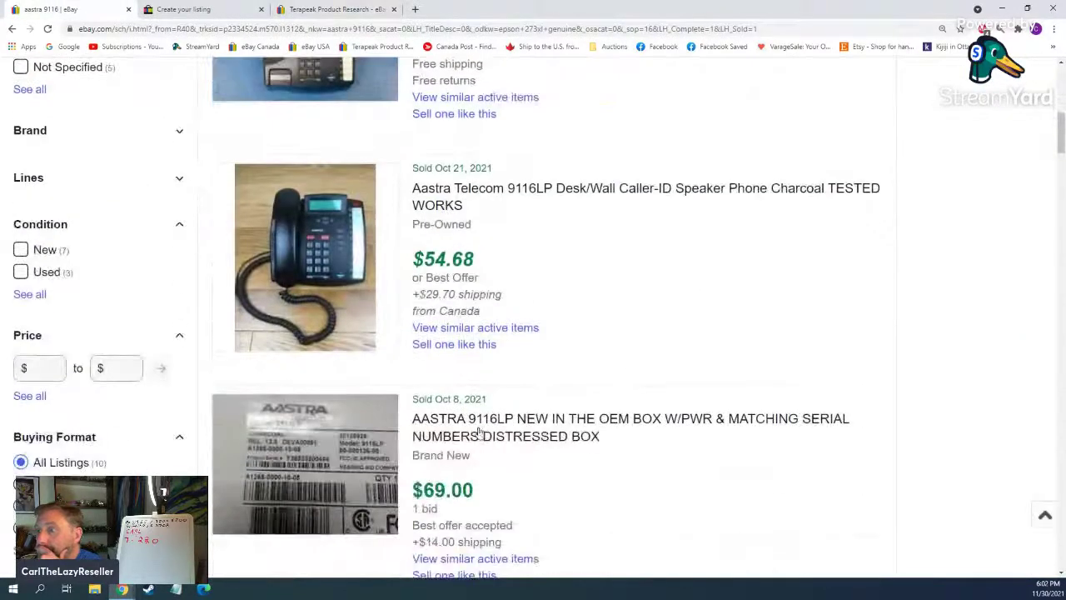
scroll(480, 434, up, 4)
scroll(490, 360, up, 4)
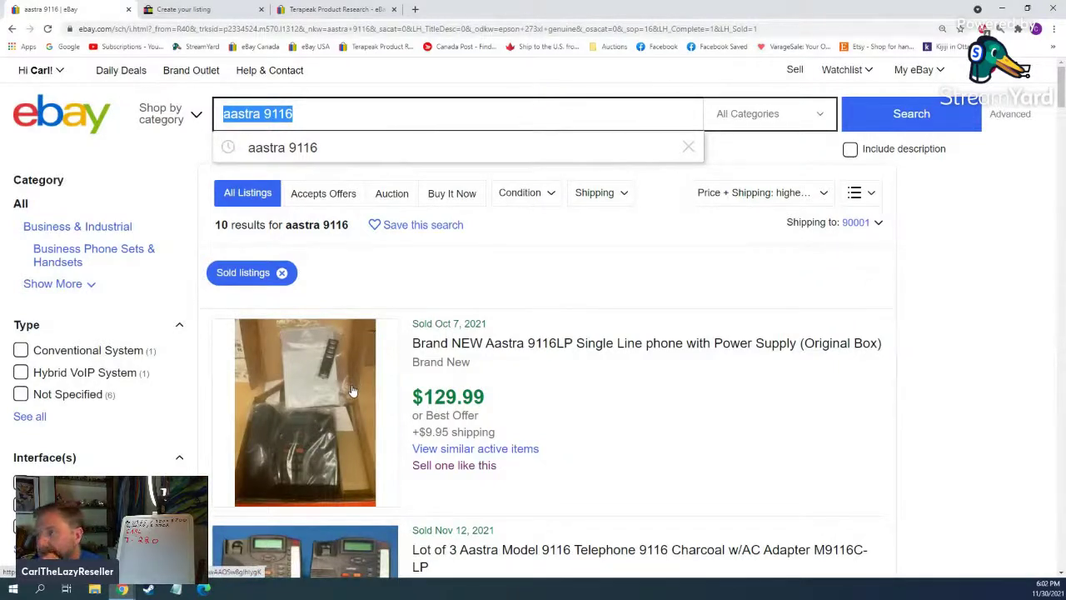
Step: Remove the Sold Items filter and examine the asking prices of the active Aastra 9116 listings
scroll(353, 391, down, 12)
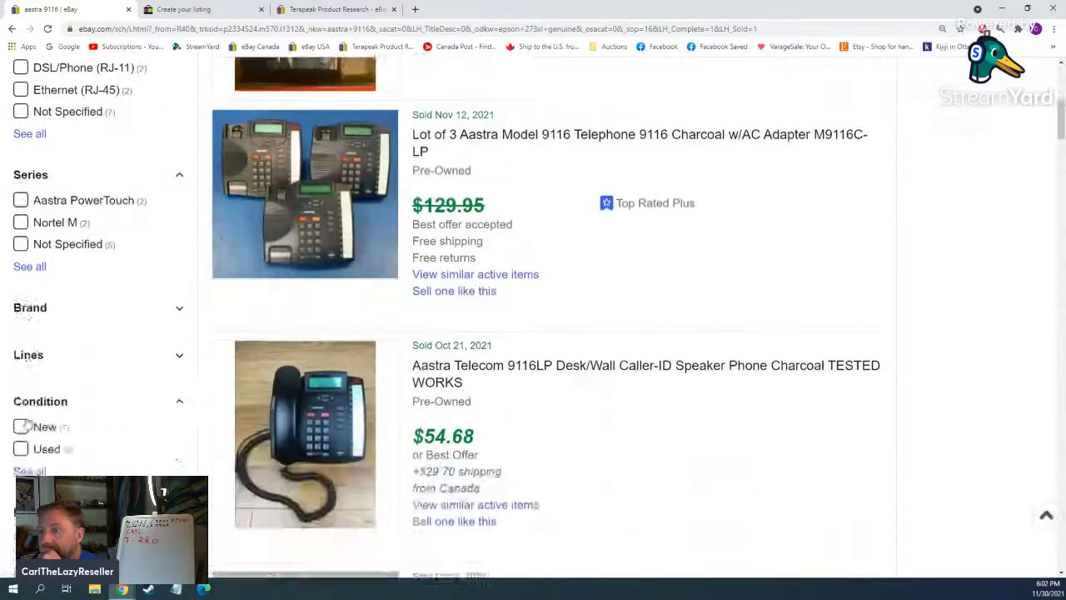
scroll(25, 398, down, 5)
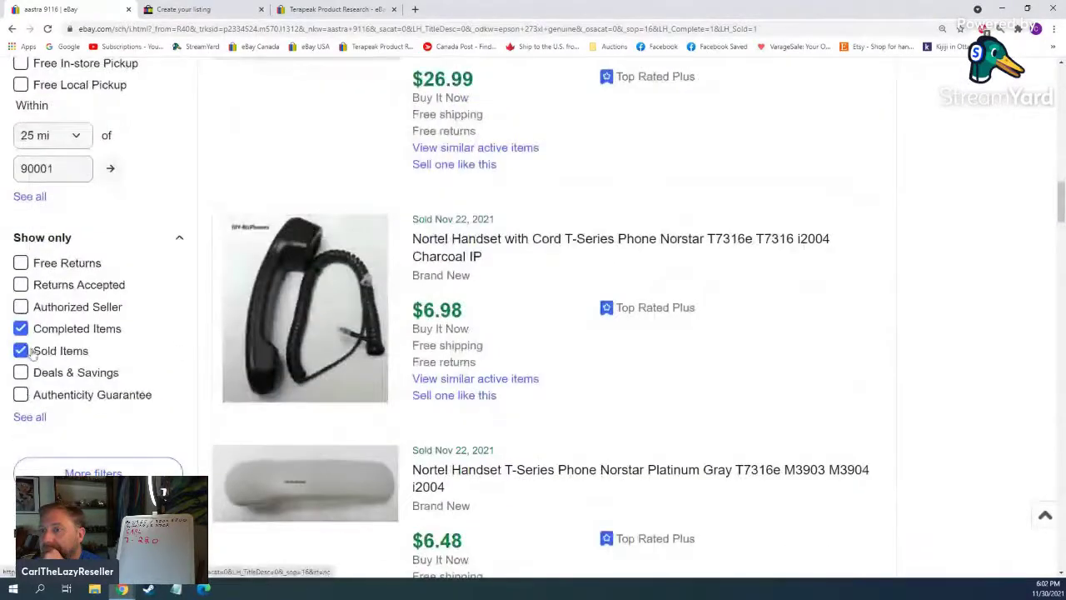
click(22, 351)
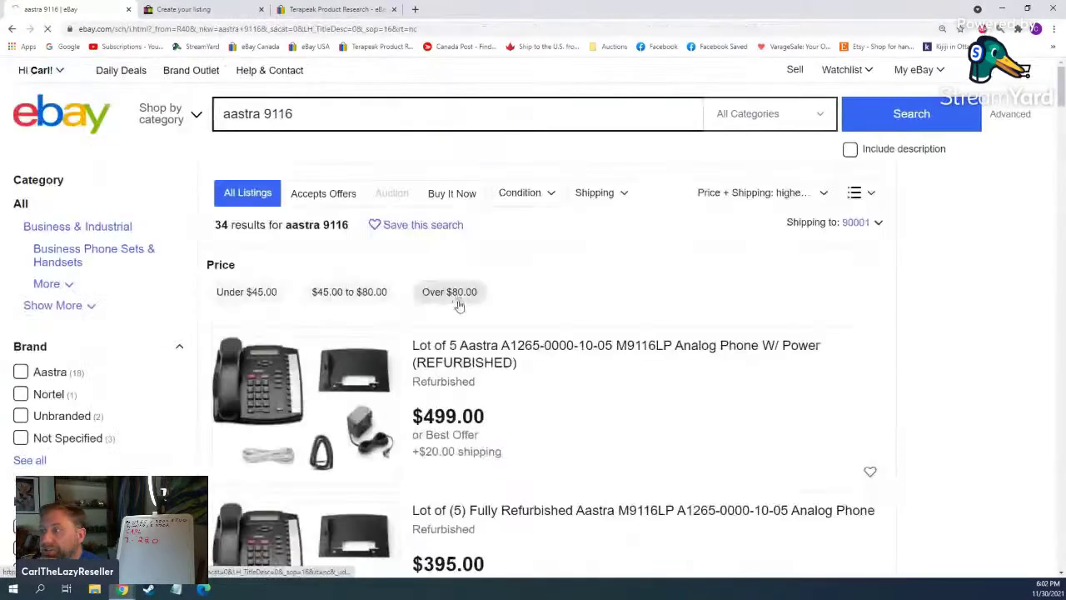
scroll(504, 367, down, 5)
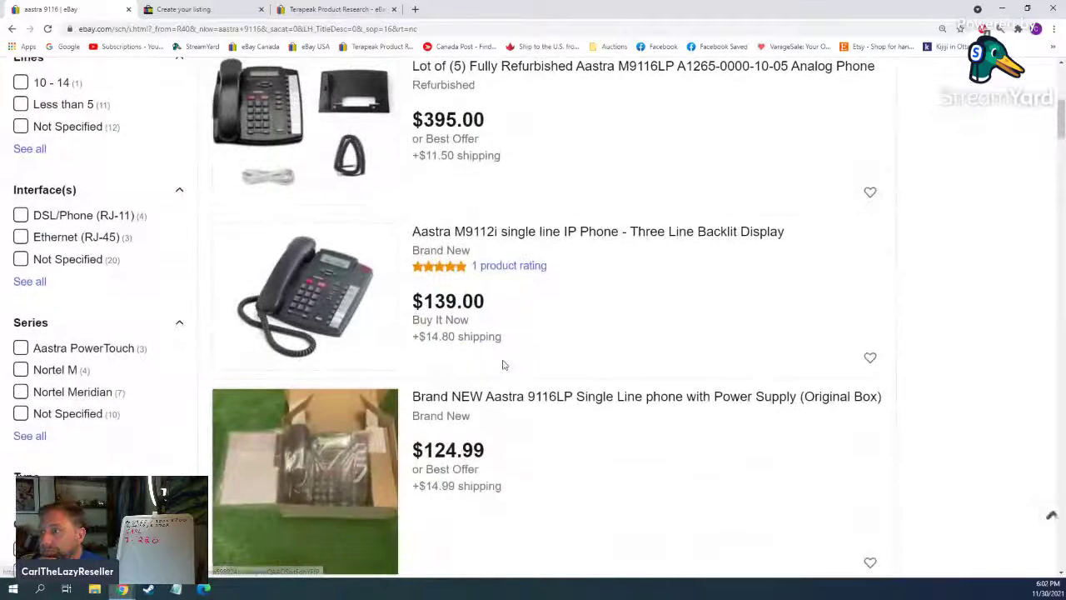
scroll(476, 444, down, 5)
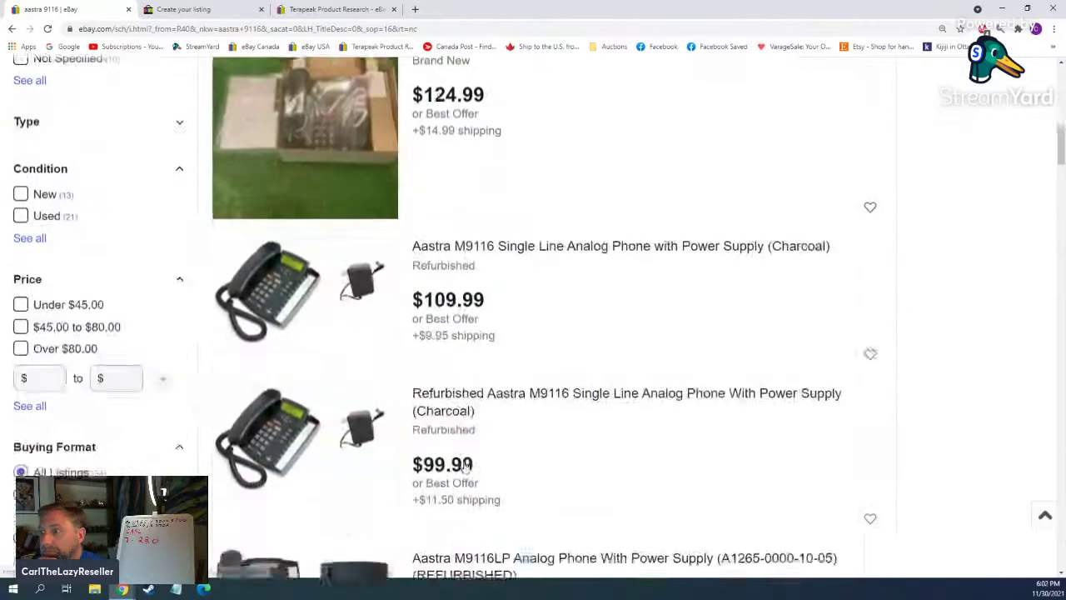
scroll(463, 466, down, 10)
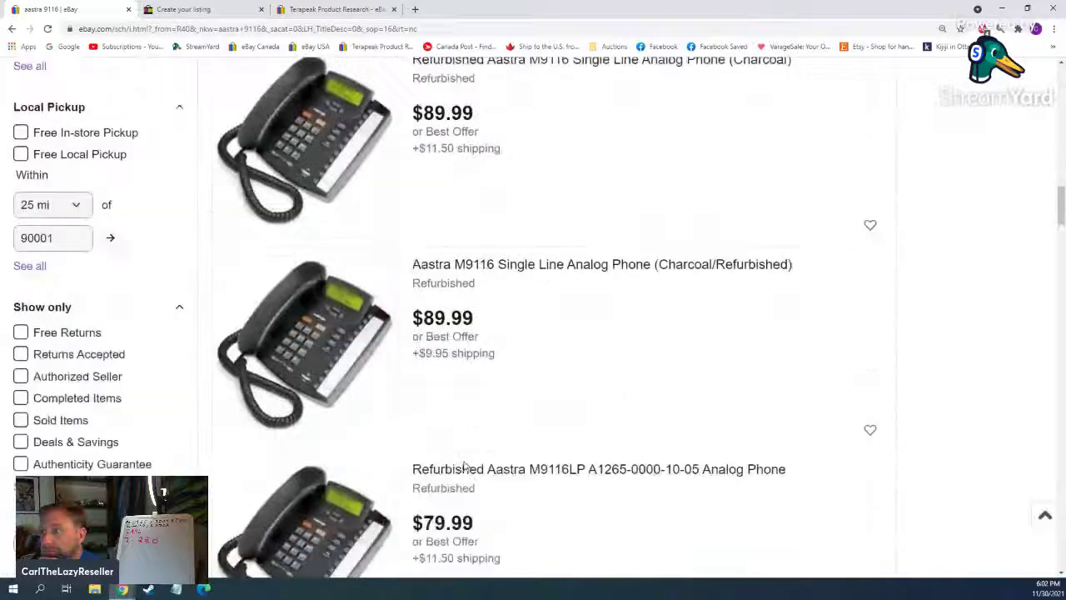
scroll(463, 460, up, 3)
scroll(464, 460, up, 8)
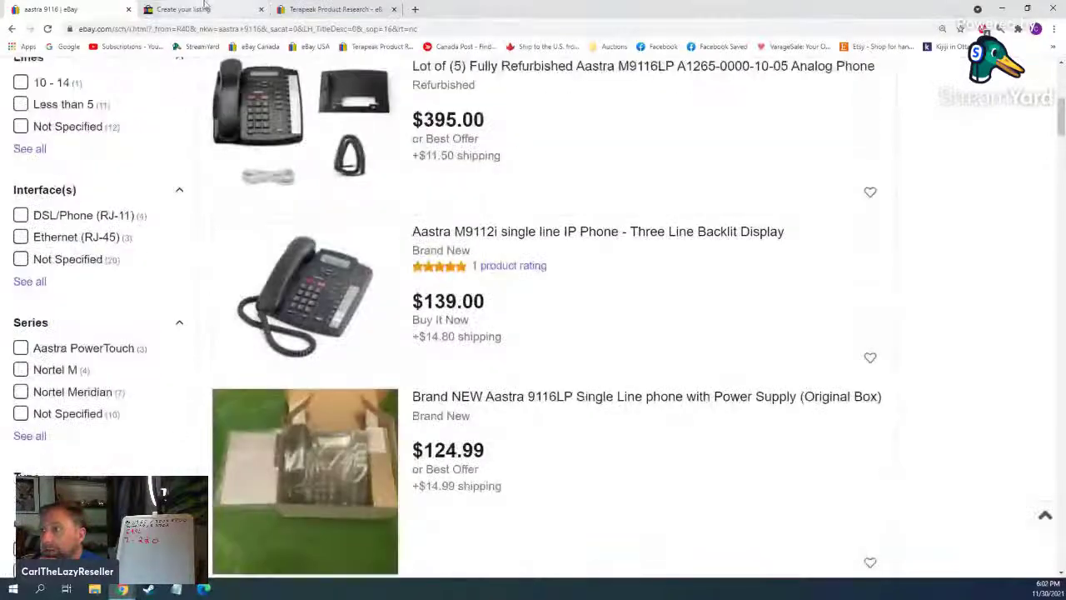
Step: Set the Buy It Now price in the new phone listing to $119.99
click(183, 9)
scroll(358, 393, down, 20)
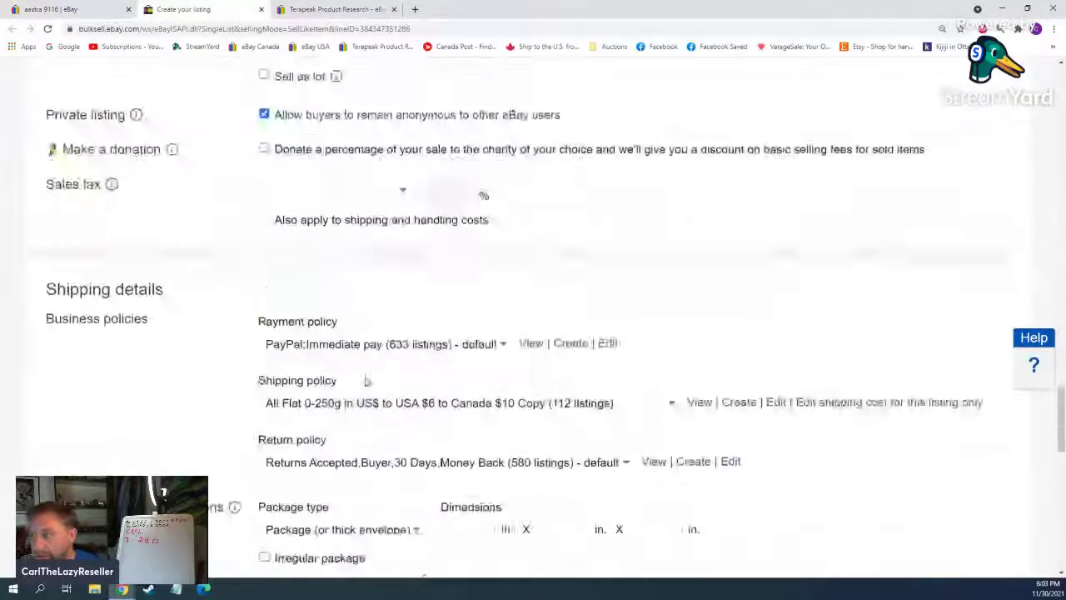
scroll(364, 381, down, 5)
scroll(364, 382, up, 10)
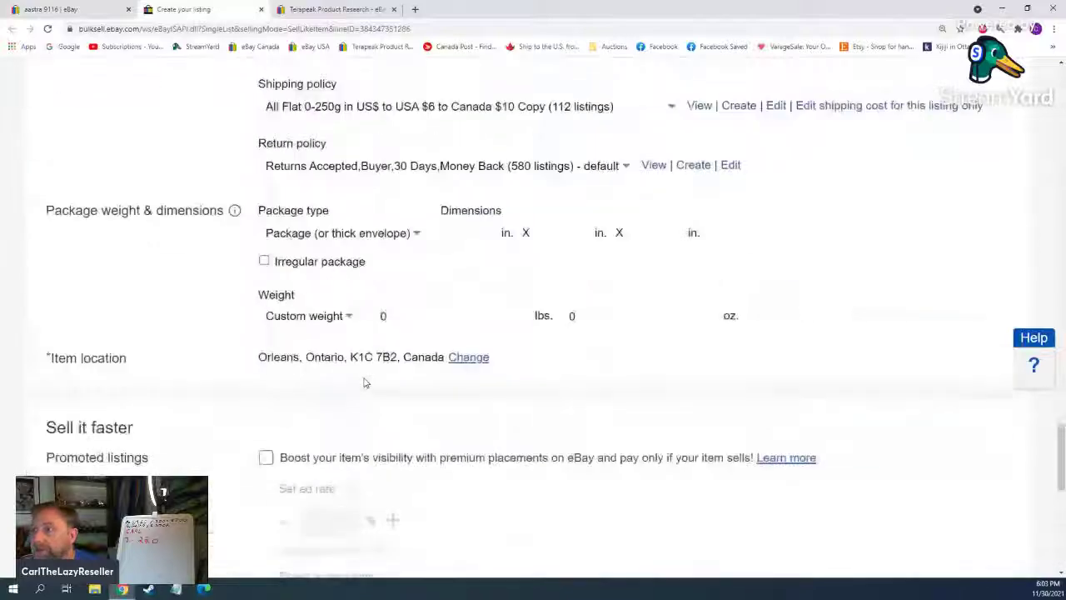
scroll(285, 146, up, 4)
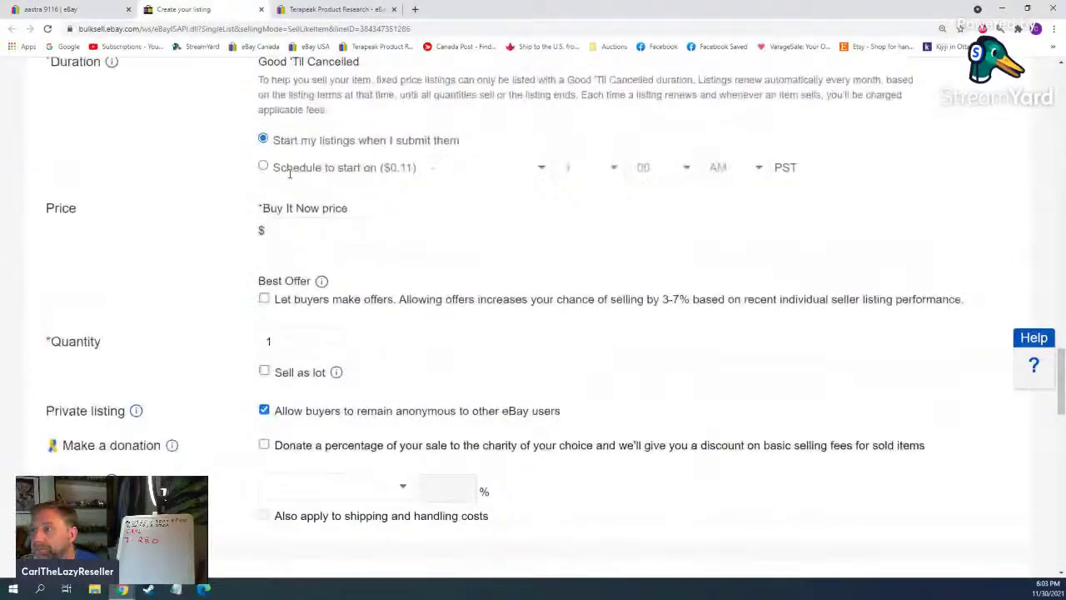
click(296, 222)
text(119)
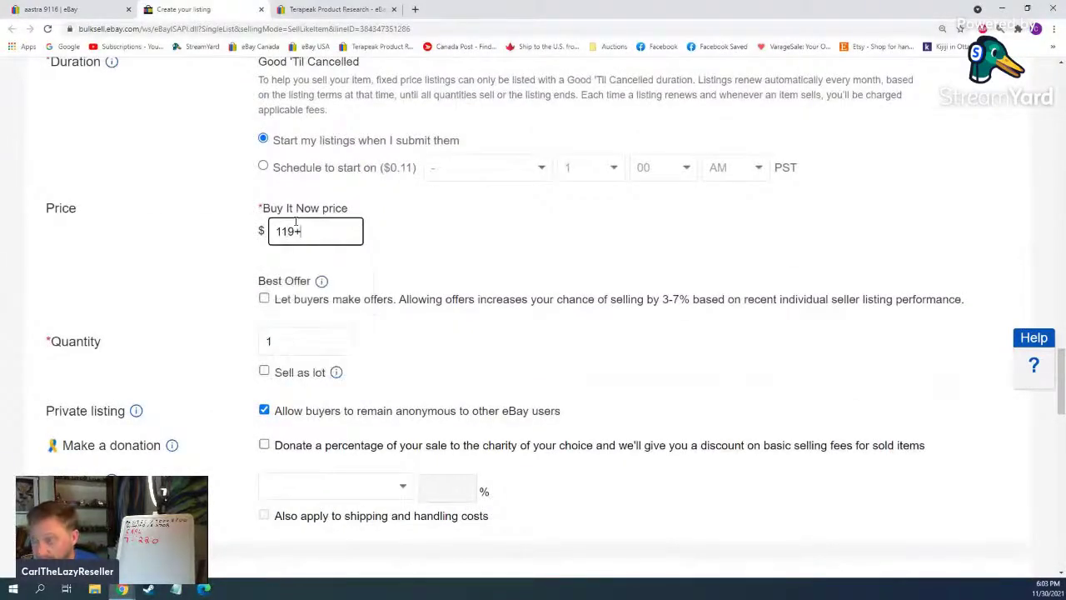
text(.99)
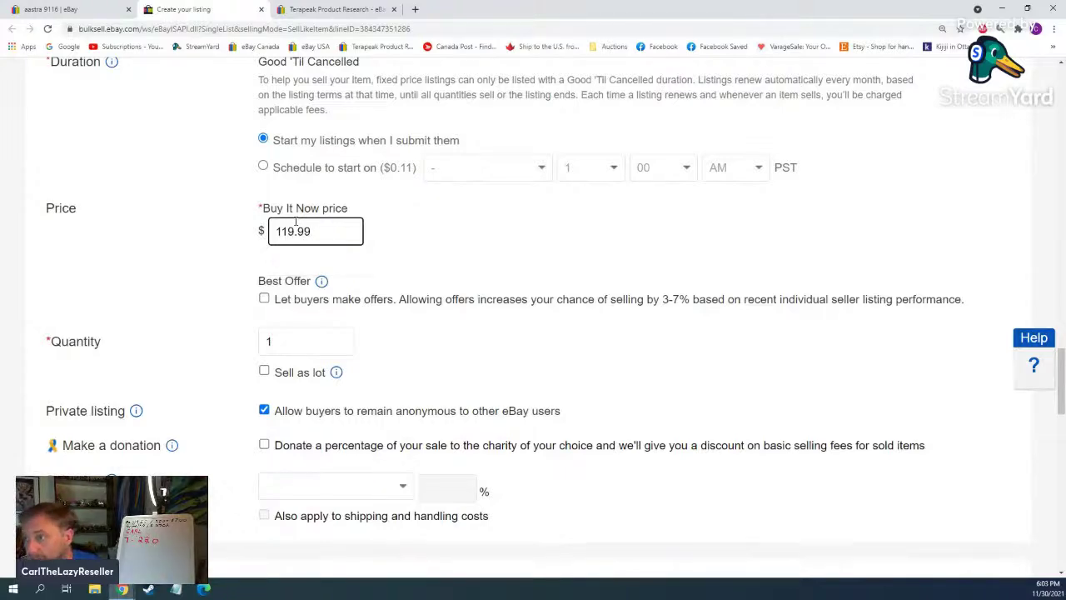
Step: Change the listing's shipping policy to "All Flat 250g-1kg in $us USA 12 Canada 12"
scroll(454, 233, down, 5)
click(392, 254)
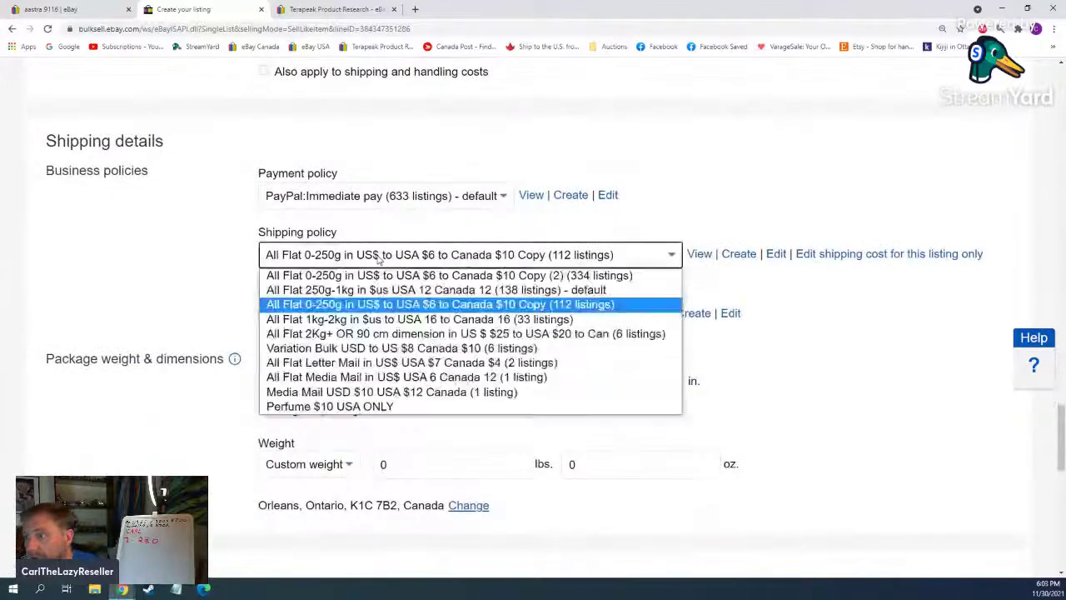
click(346, 289)
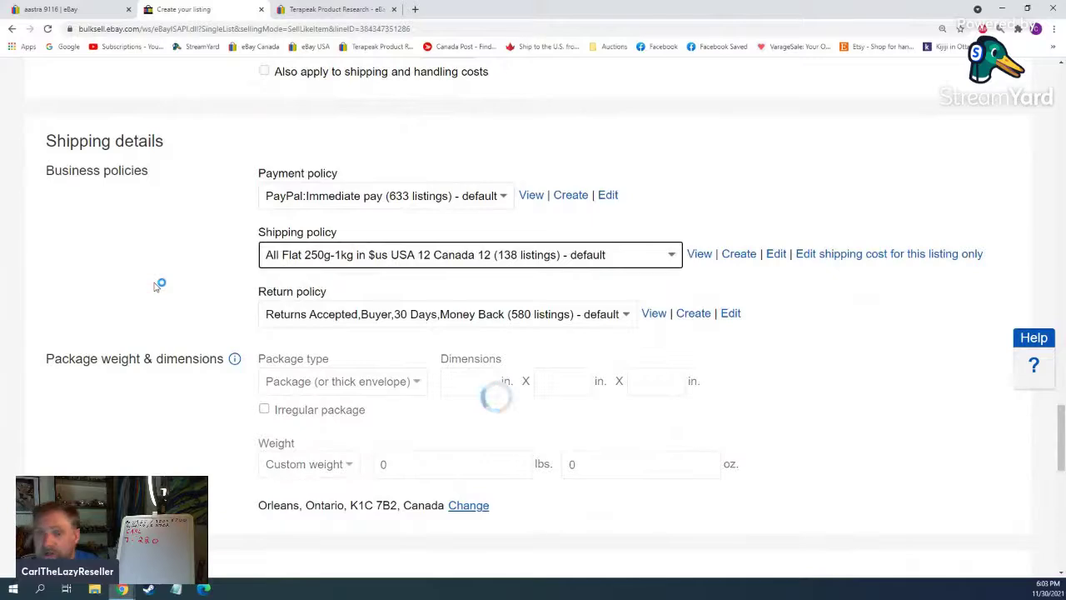
click(177, 263)
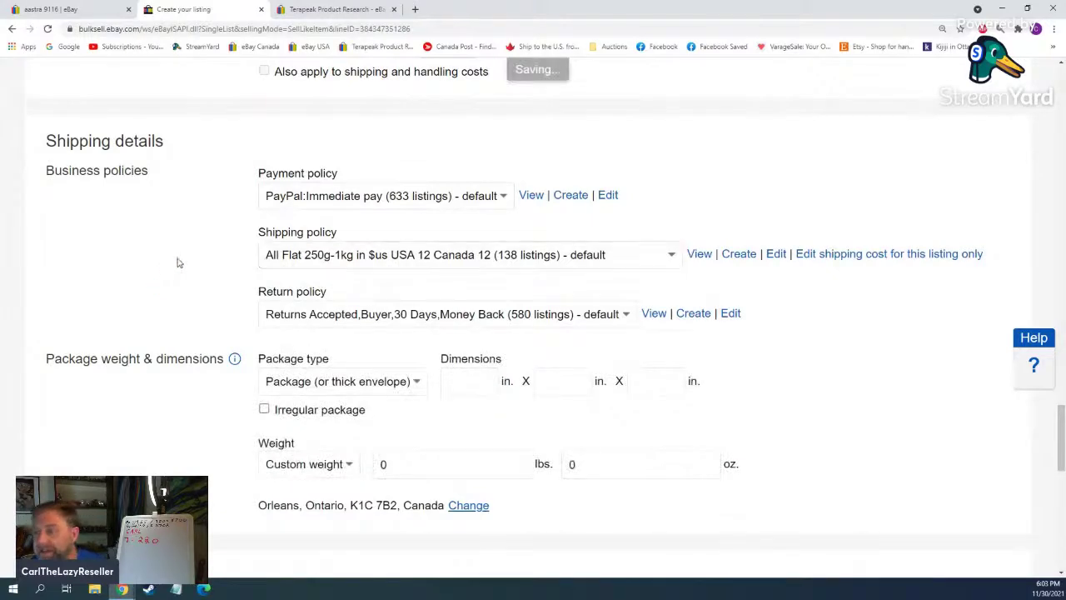
Step: Fill the phone listing's item description with the "Combined Only" custom template using advanced editing
scroll(177, 264, up, 10)
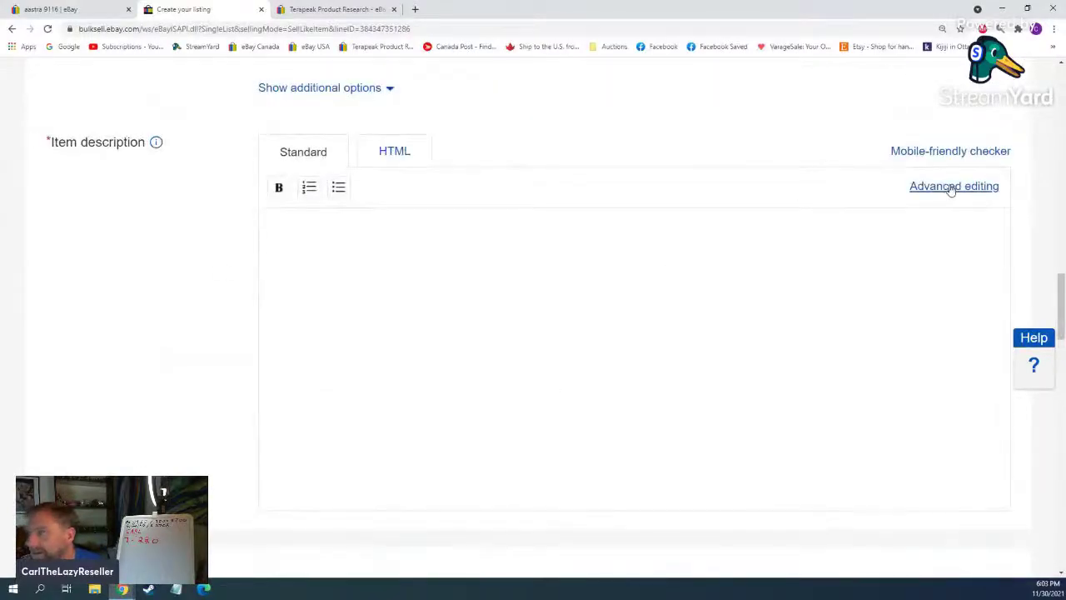
click(951, 187)
click(364, 197)
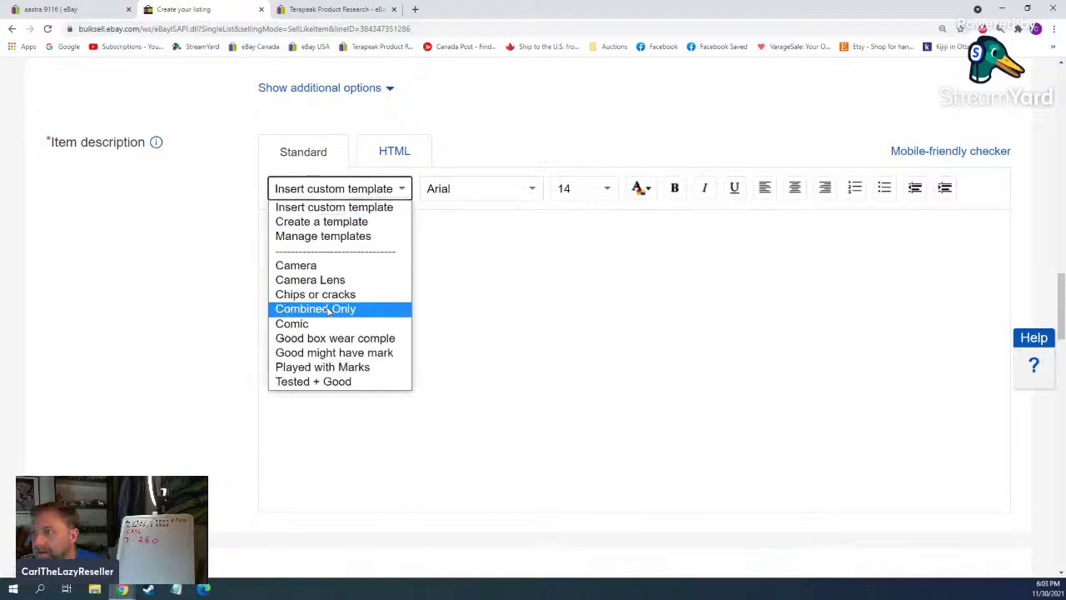
click(329, 310)
Step: Upload the eight phone photos from 20211130_163857.jpg through 20211130_163957.jpg in the EbayToList folder to the listing
scroll(344, 318, up, 10)
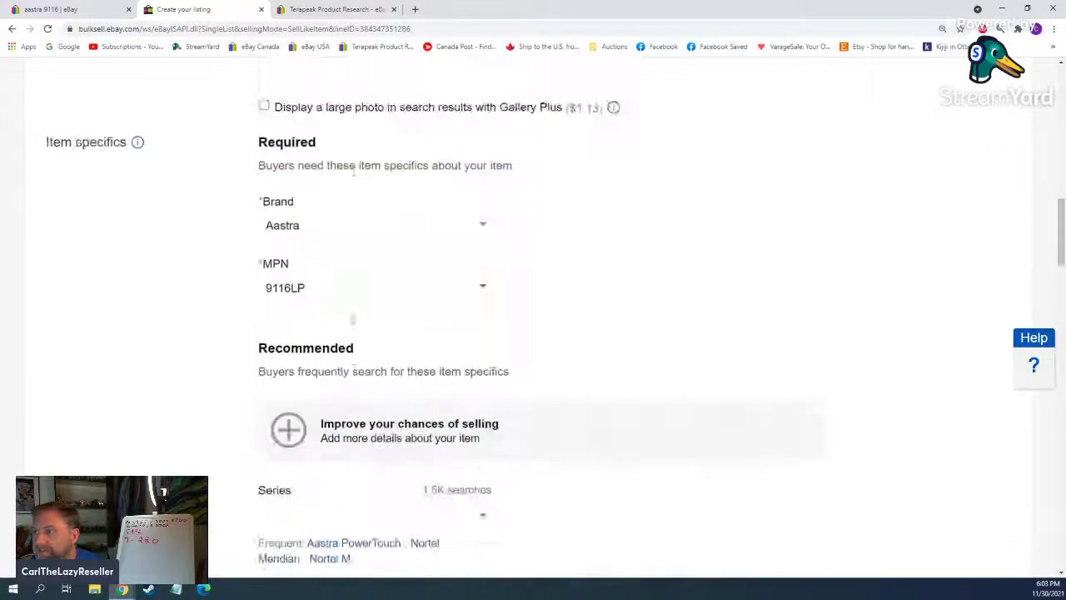
click(418, 172)
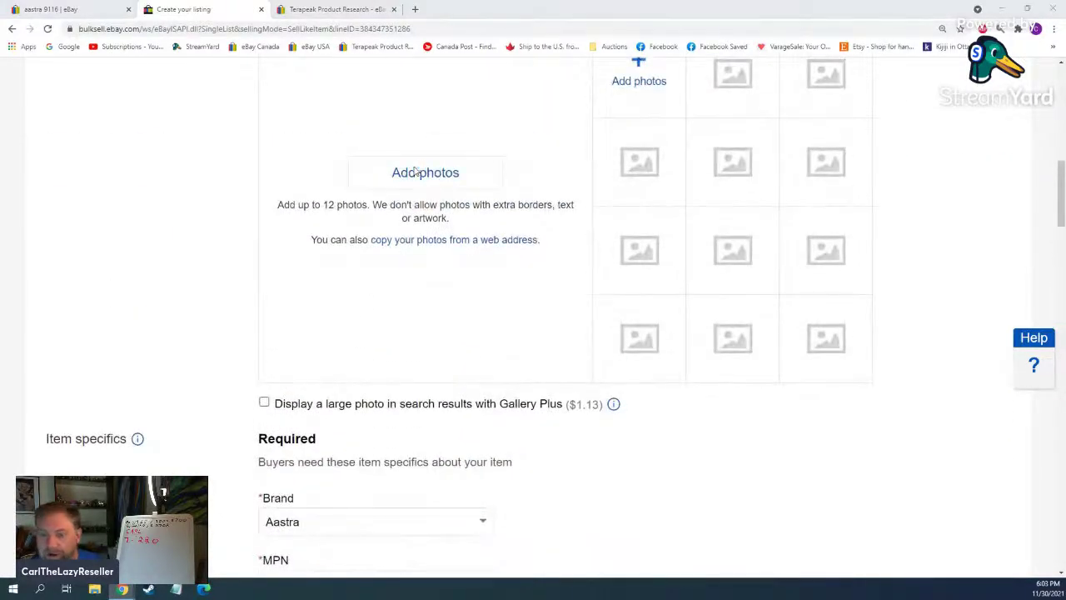
scroll(370, 149, down, 15)
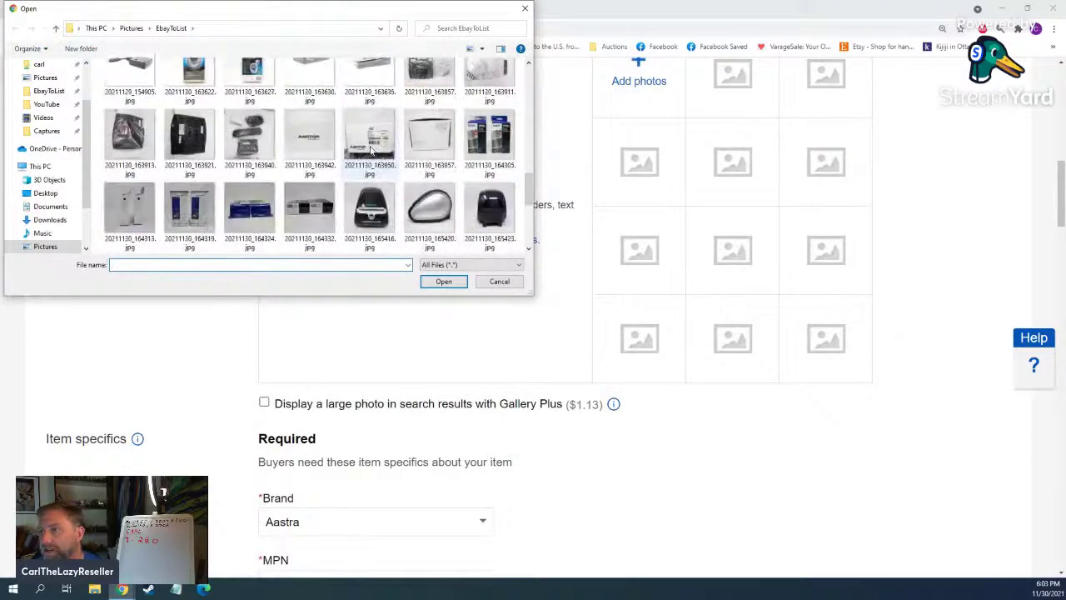
scroll(371, 150, down, 2)
scroll(371, 149, up, 3)
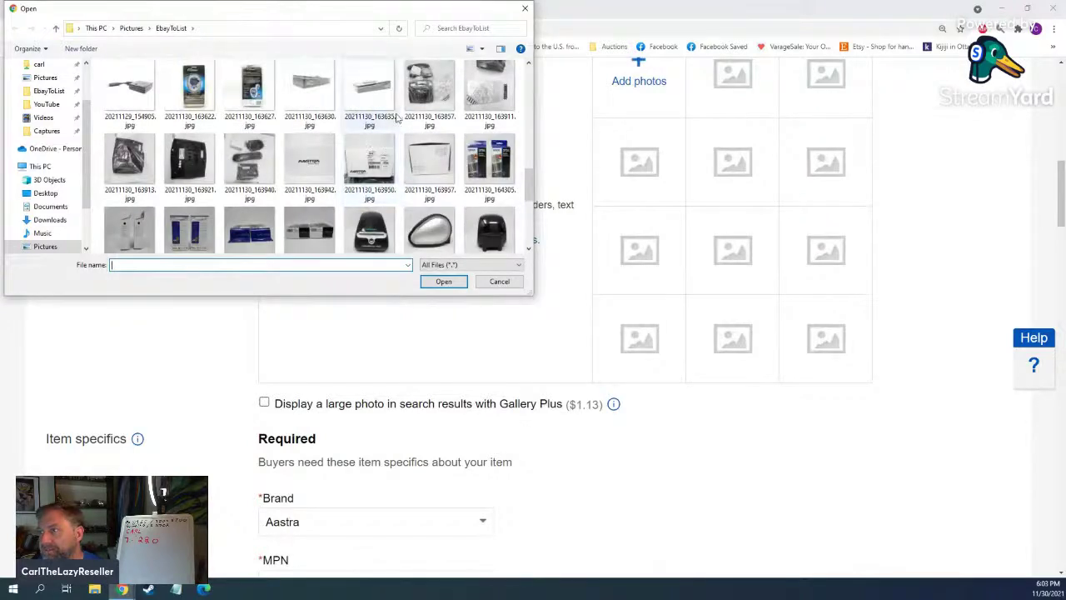
click(433, 97)
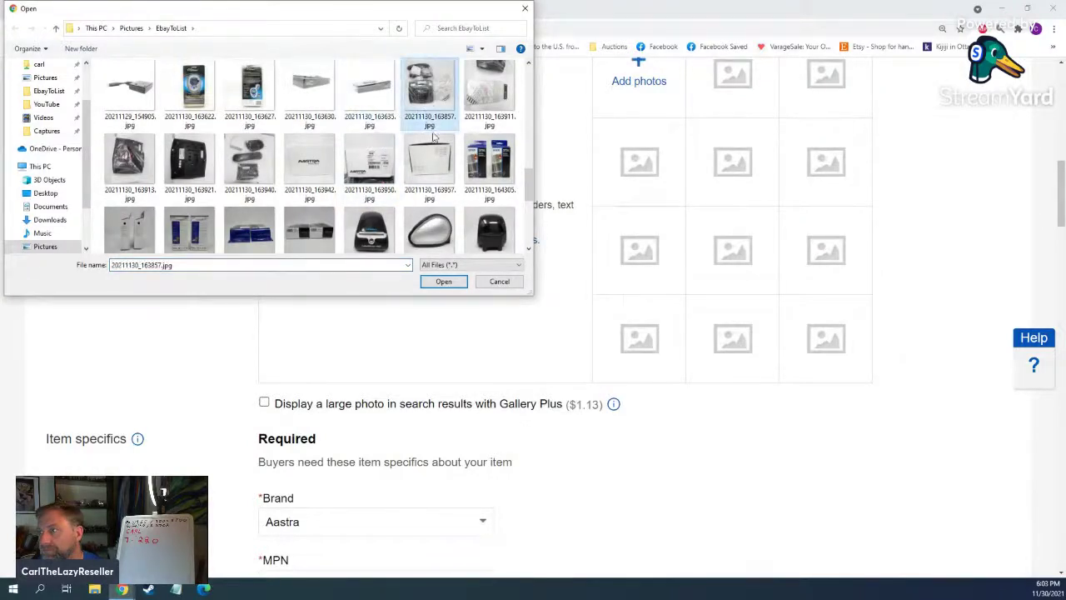
shift+click(430, 148)
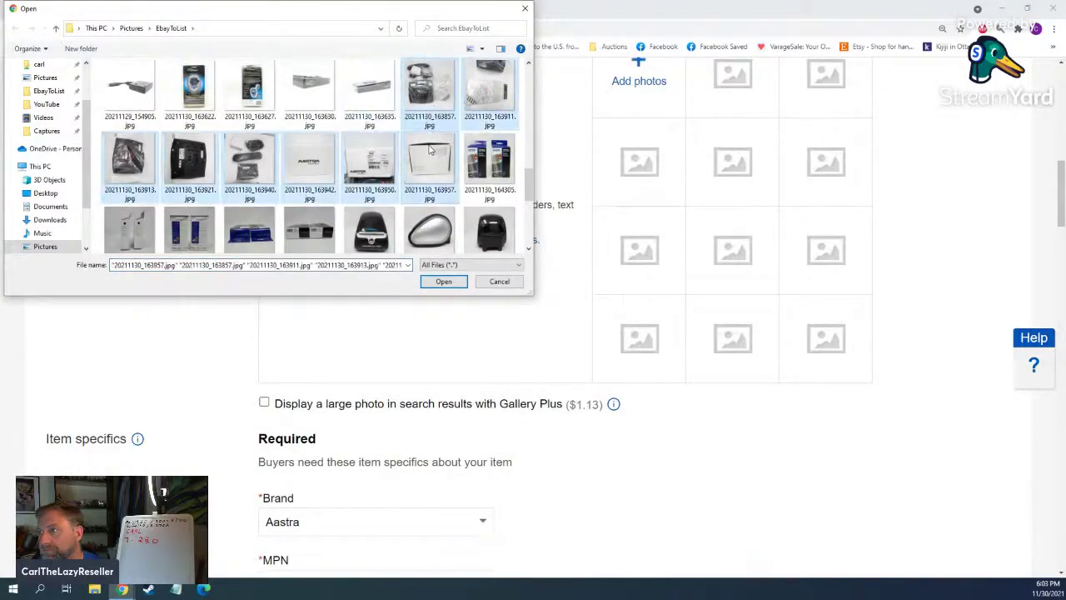
click(444, 281)
Step: Set the phone's condition to "New – Open box" with the condition description "Unused. New open box"
scroll(257, 285, up, 7)
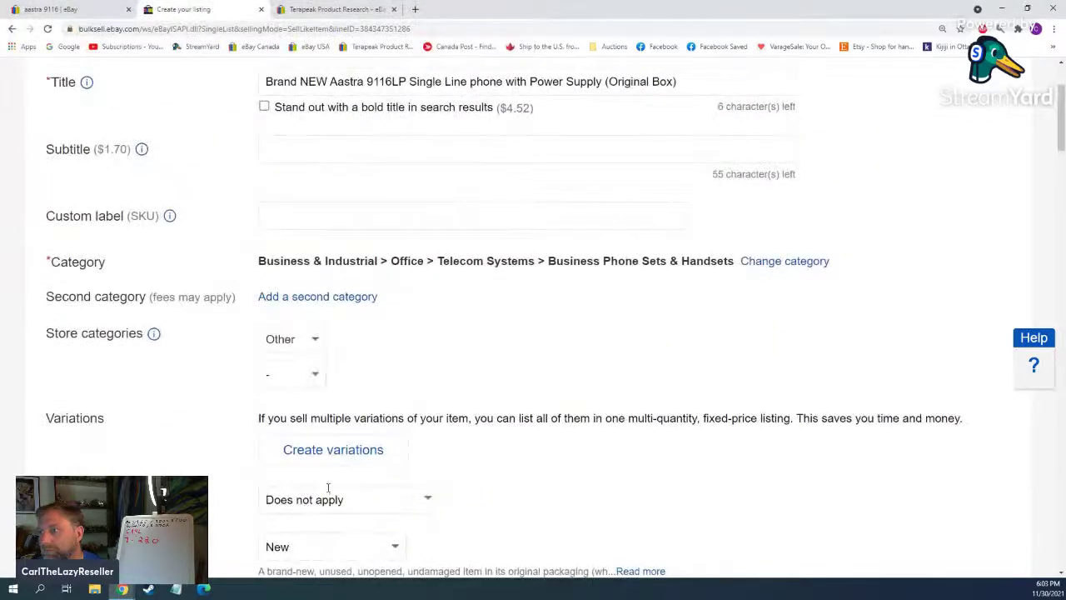
scroll(328, 488, down, 3)
click(314, 400)
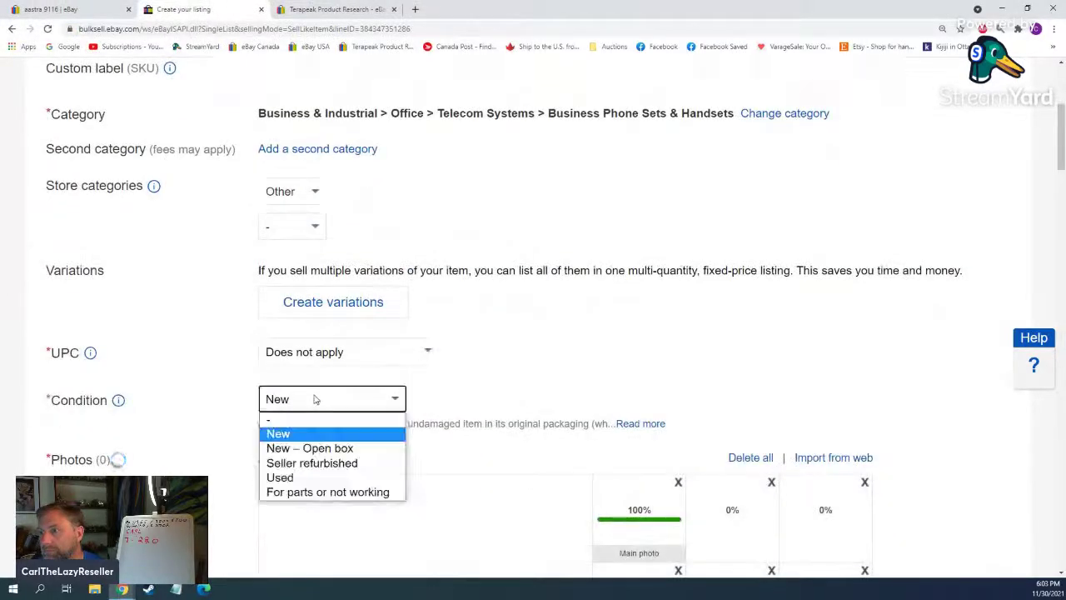
click(337, 450)
click(336, 478)
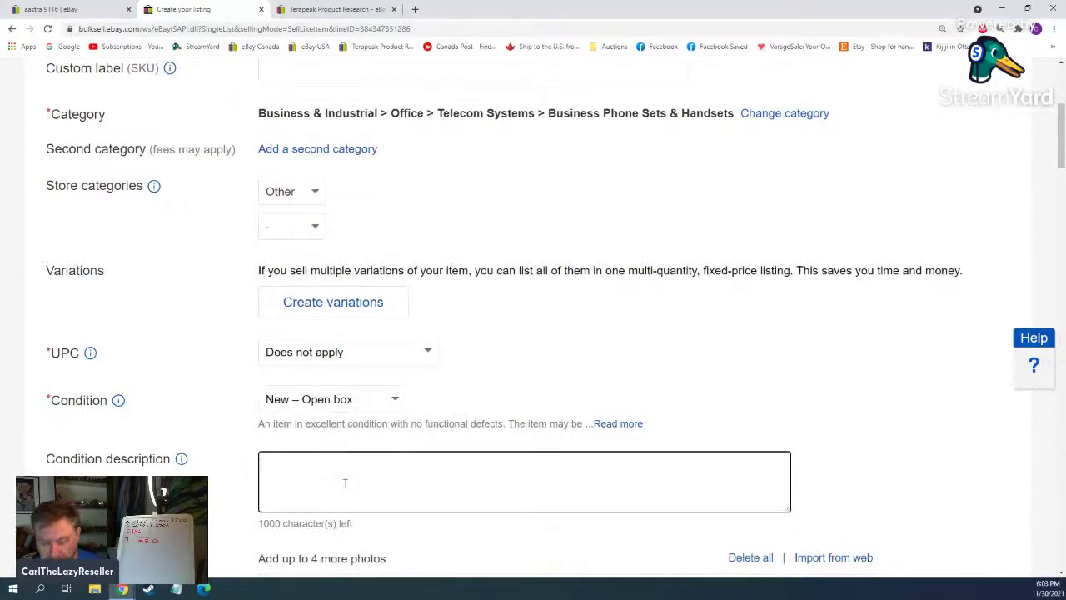
text(Unused. New open bo)
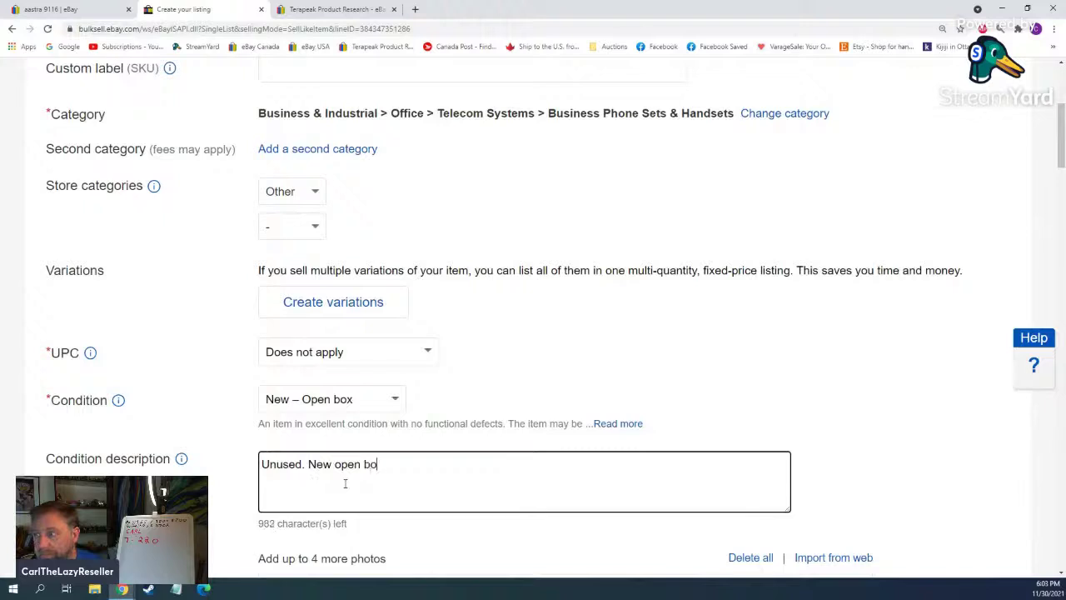
text(x)
Step: Set the phone listing's custom label (SKU) to "F32 Nov"
scroll(430, 200, up, 5)
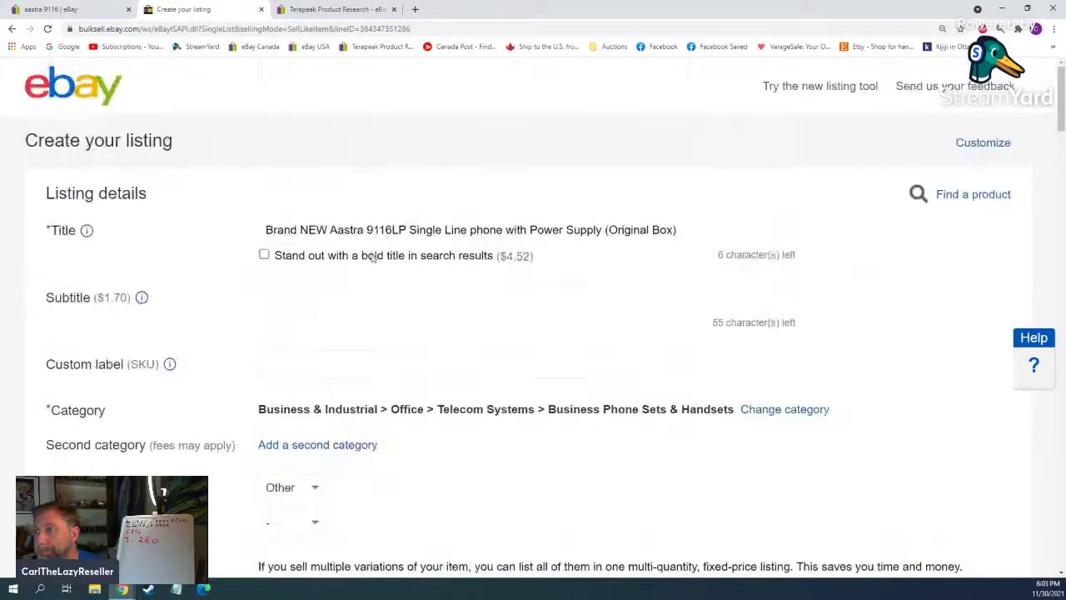
click(316, 359)
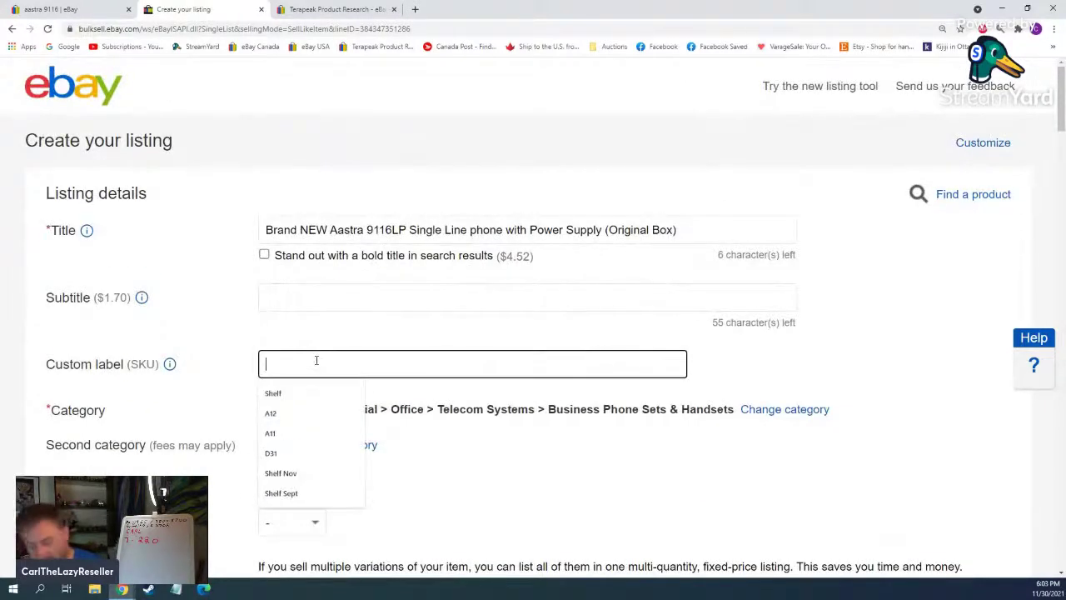
text(F)
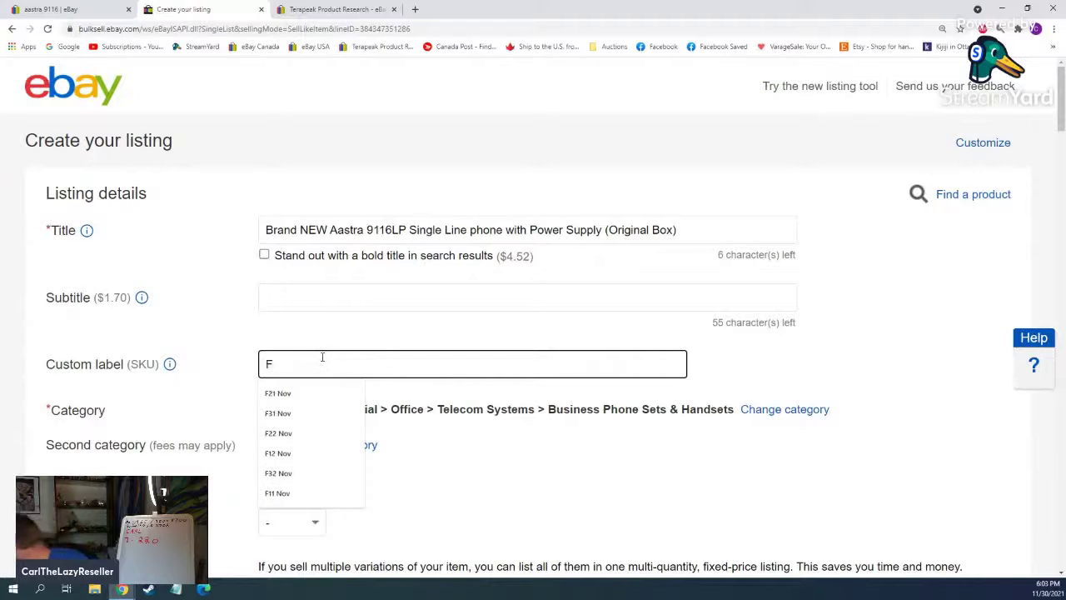
text(32)
key(Down)
key(Return)
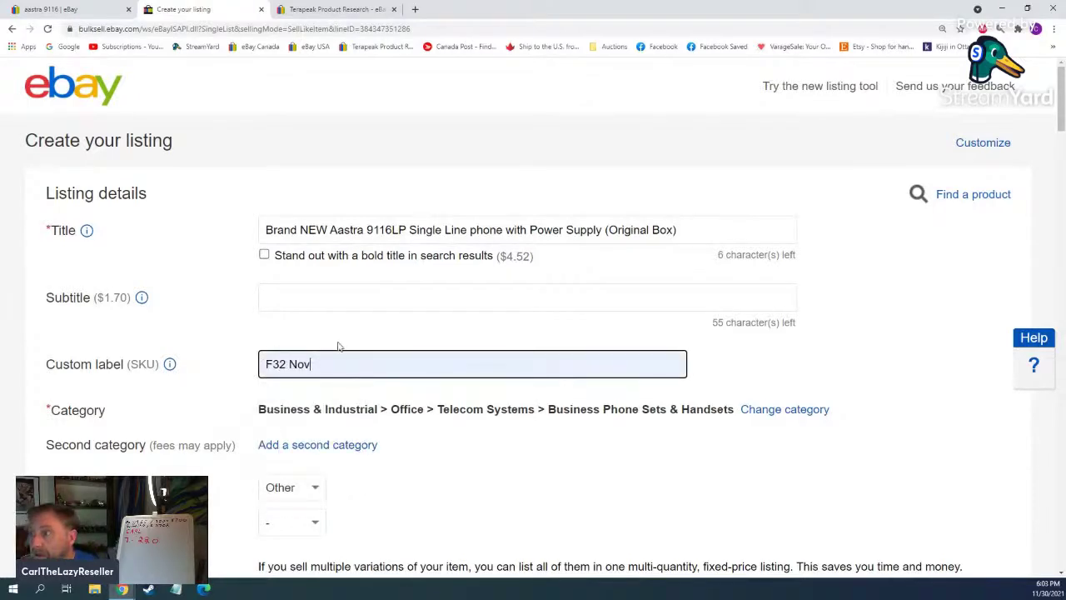
click(475, 294)
Step: Shorten the listing title to "Aastra 9116LP Single Line phone with Power Supply" by removing "Brand NEW" and "(Original Box)"
click(607, 229)
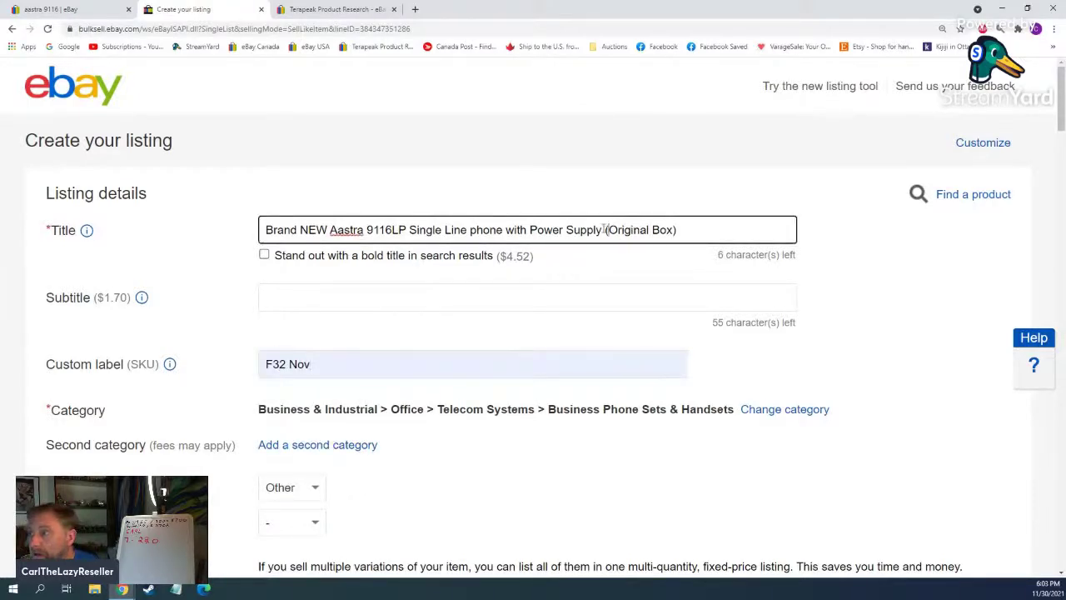
drag(603, 230, 771, 227)
key(BackSpace)
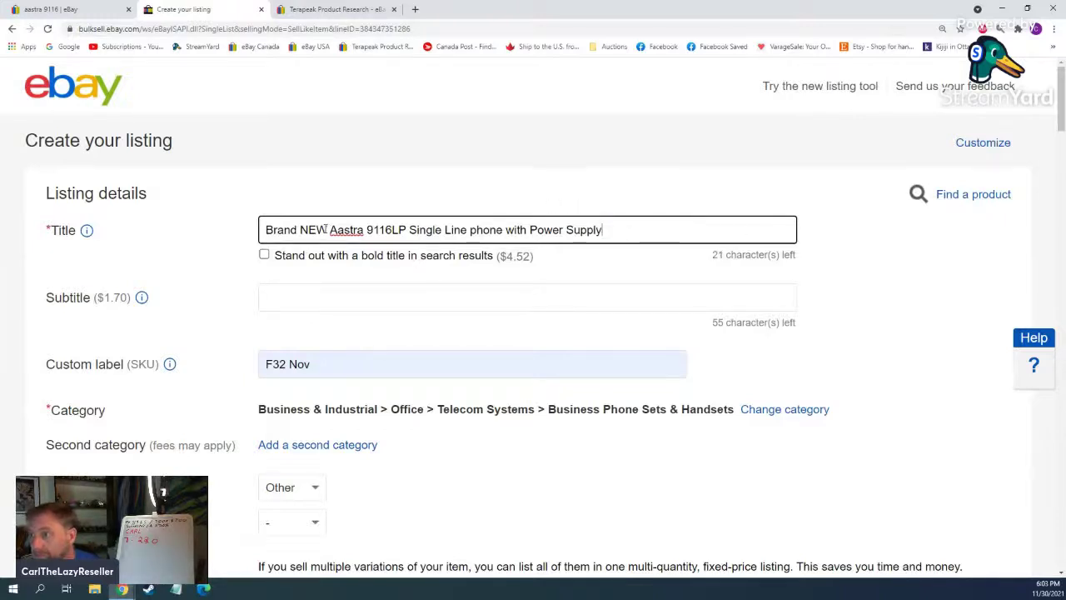
drag(326, 229, 187, 246)
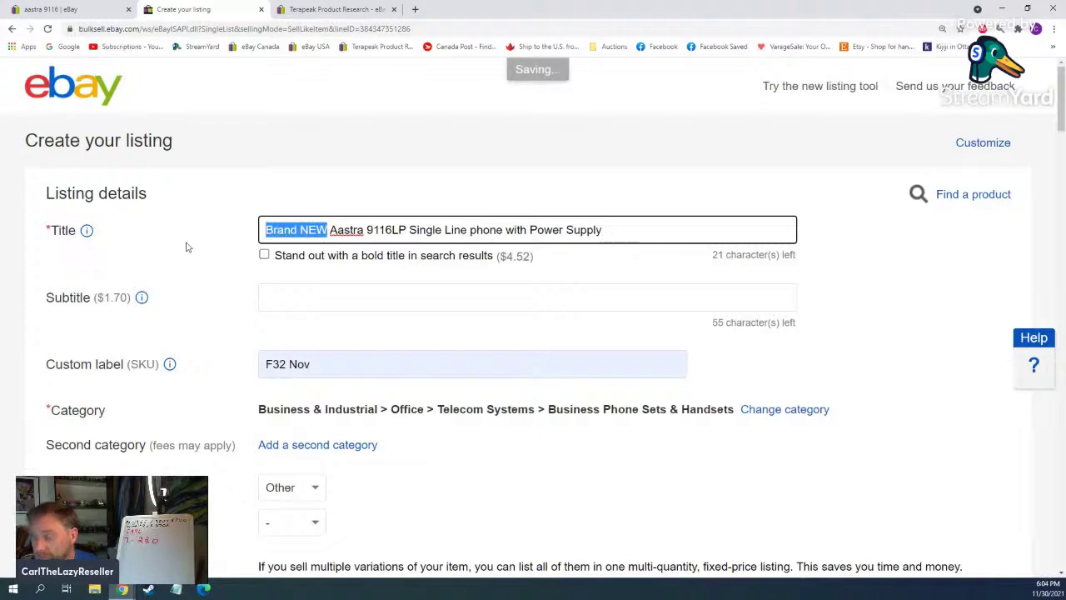
key(BackSpace)
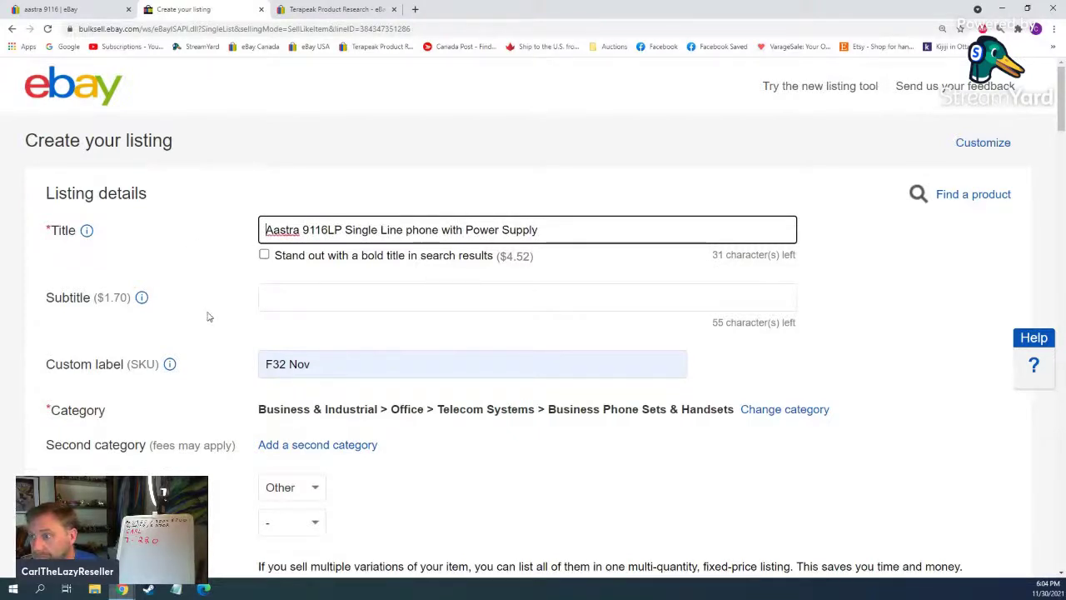
Step: Check the uploaded phone photos and the item specifics in the listing form
scroll(209, 316, down, 7)
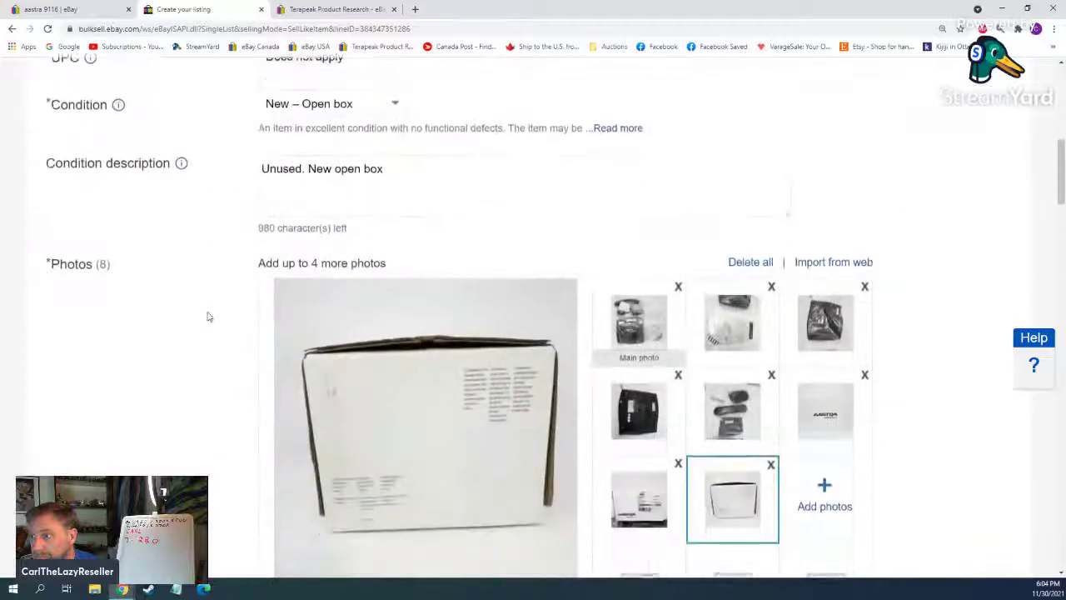
click(586, 457)
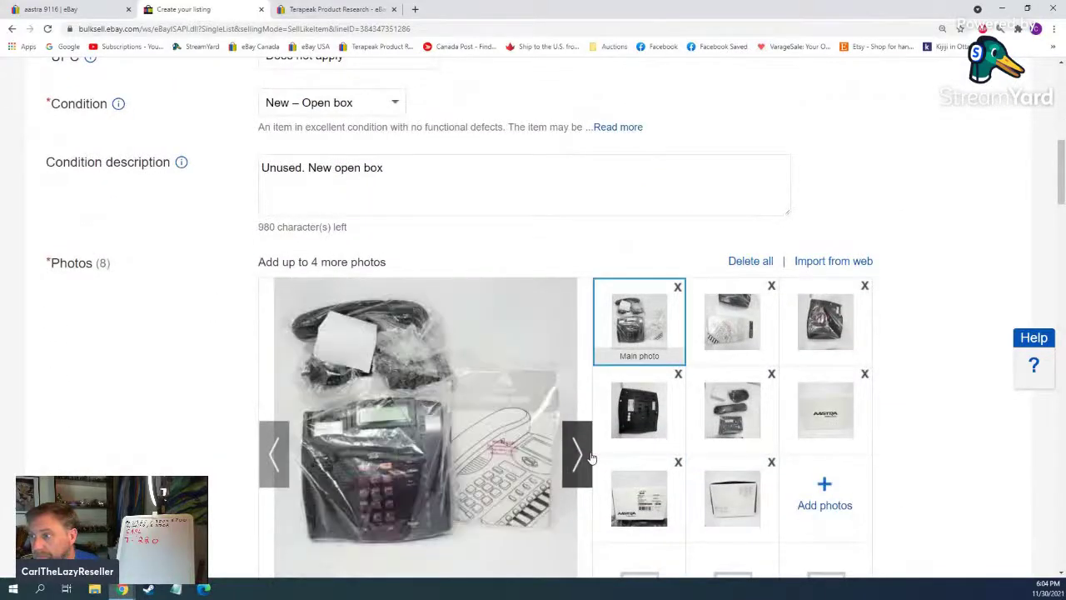
scroll(161, 351, down, 2)
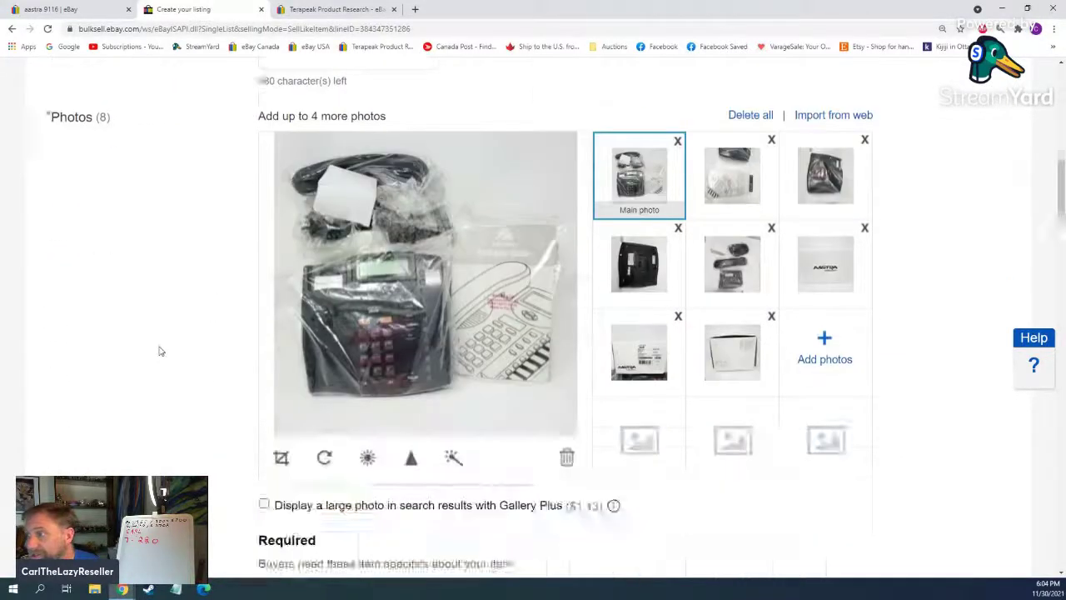
scroll(161, 350, down, 3)
scroll(160, 350, down, 3)
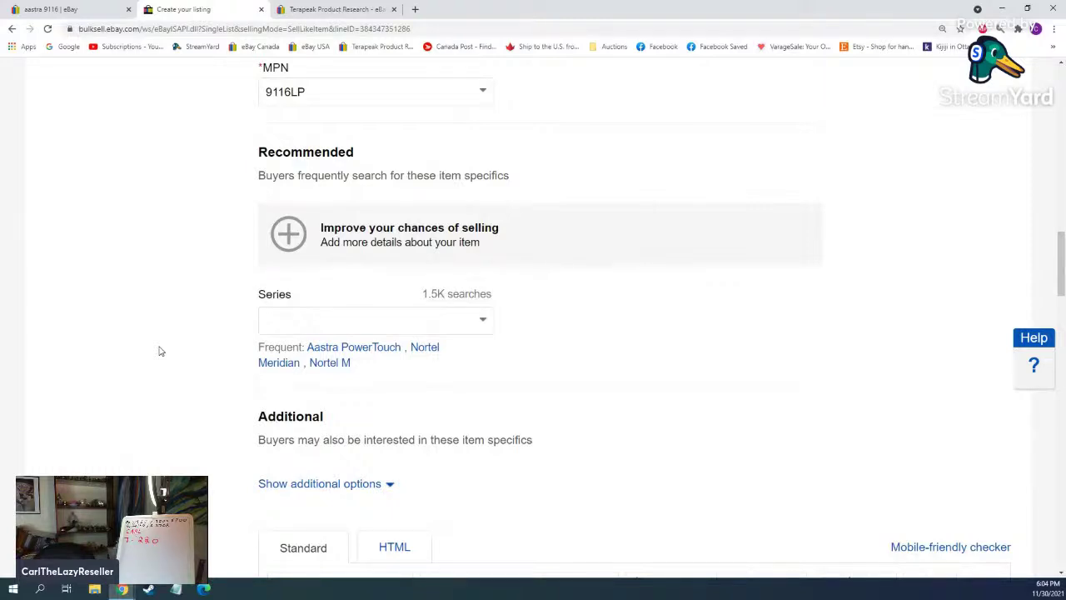
Step: Compare the phone with the photos, titles and prices of the active Aastra 9116 search results
click(75, 5)
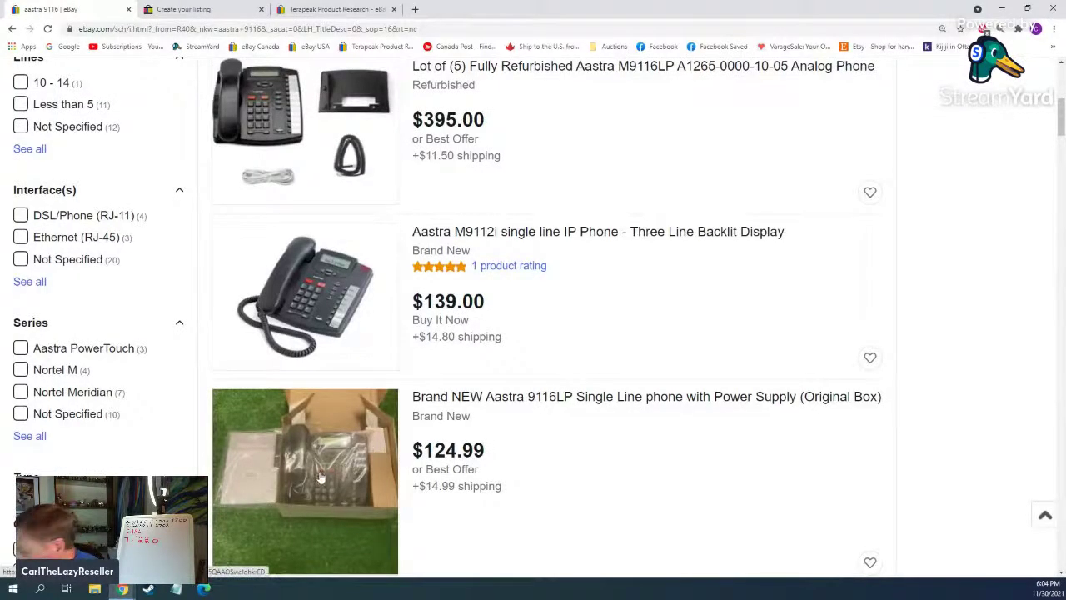
scroll(332, 472, down, 2)
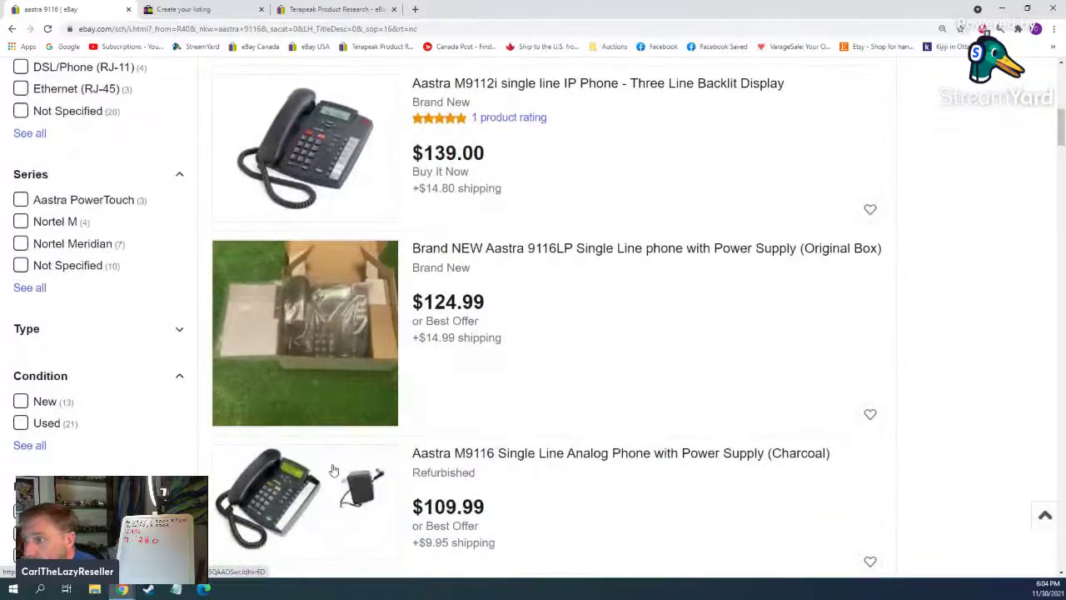
scroll(358, 416, down, 5)
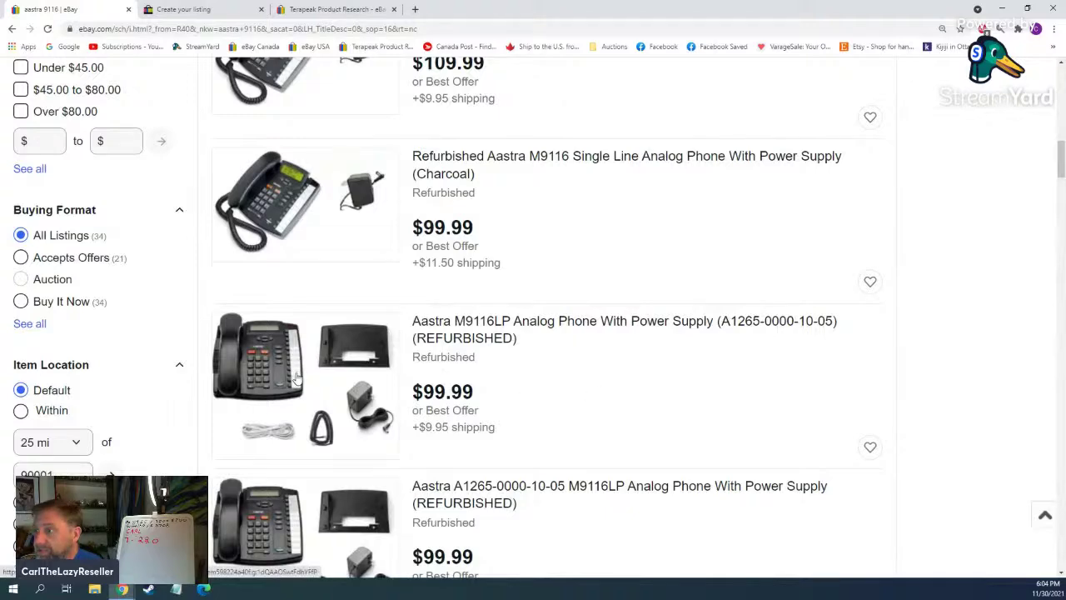
scroll(302, 355, up, 3)
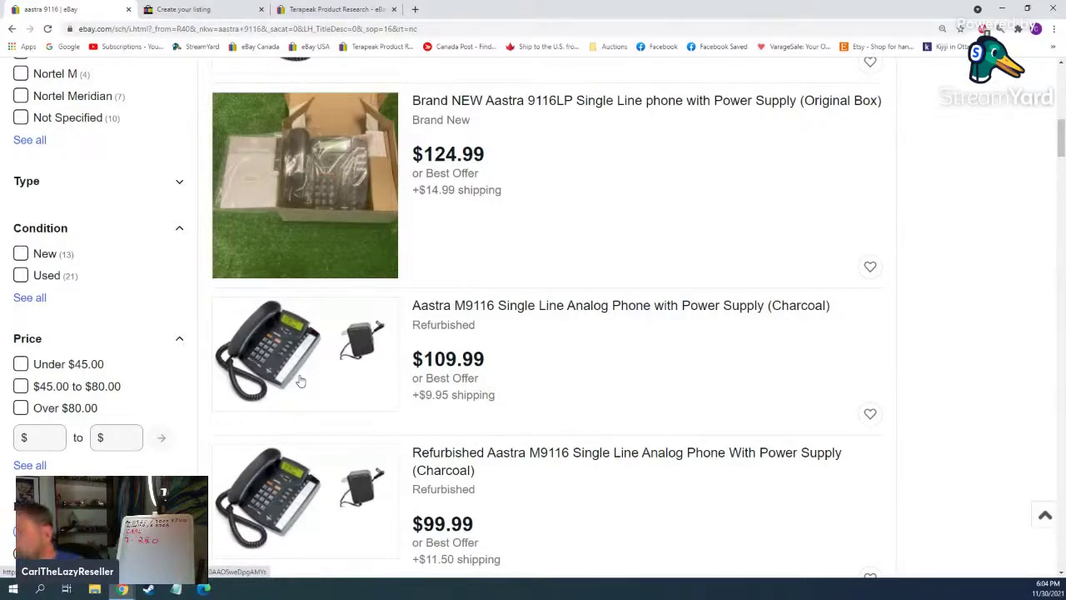
scroll(376, 199, up, 3)
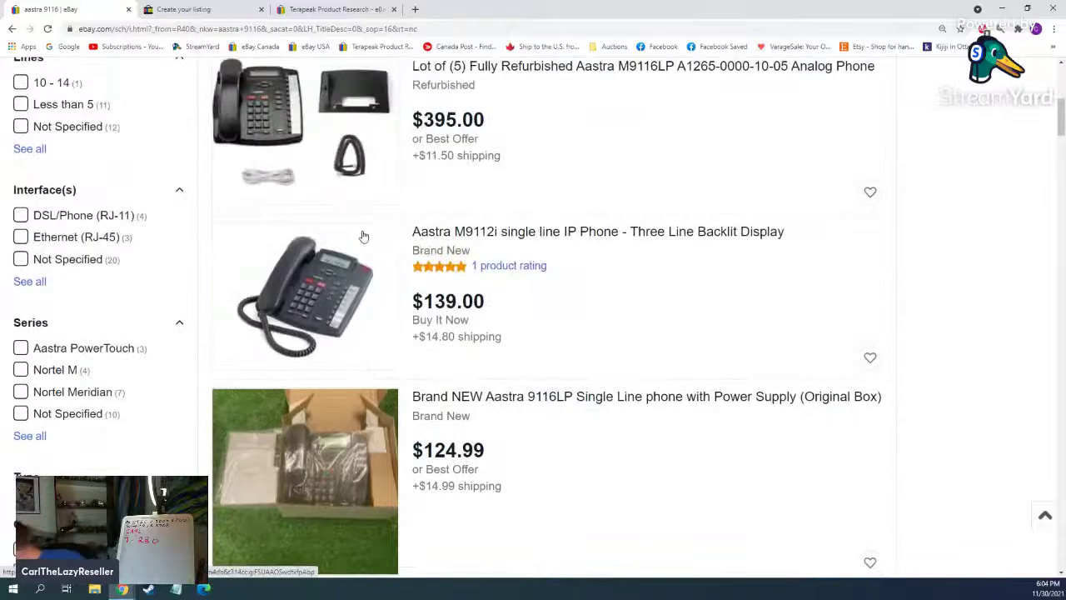
scroll(363, 237, up, 5)
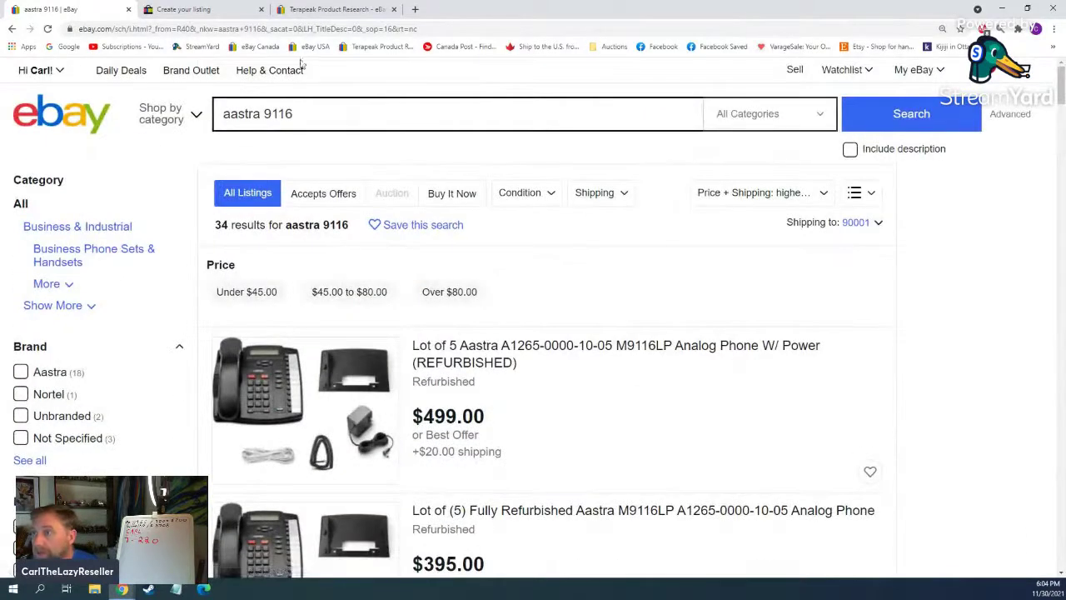
Step: Add "Bell branded" at the start of the phone listing's title
click(208, 10)
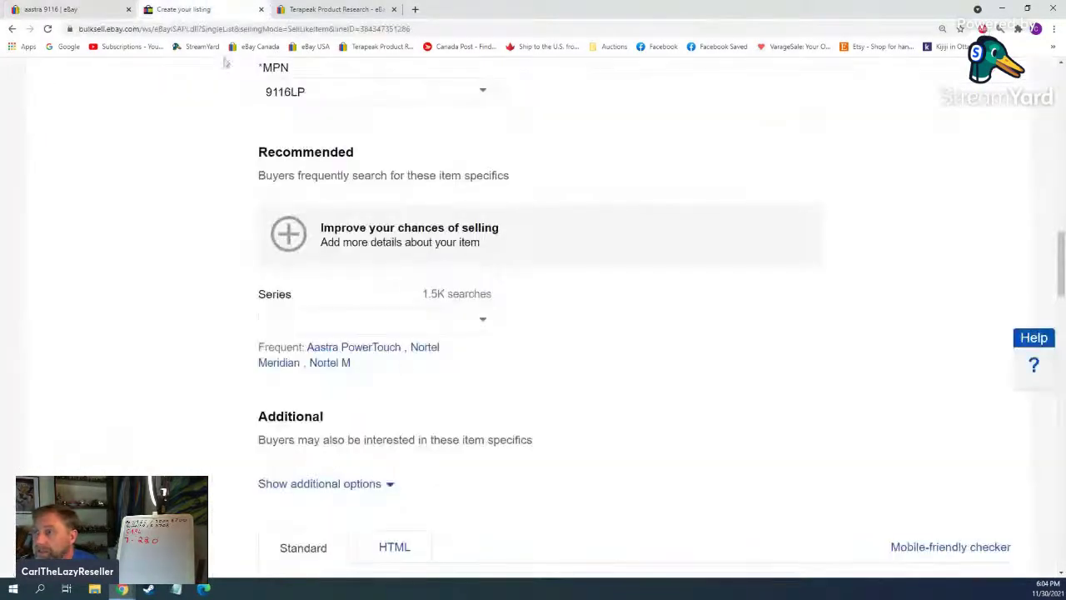
scroll(270, 204, up, 10)
click(266, 230)
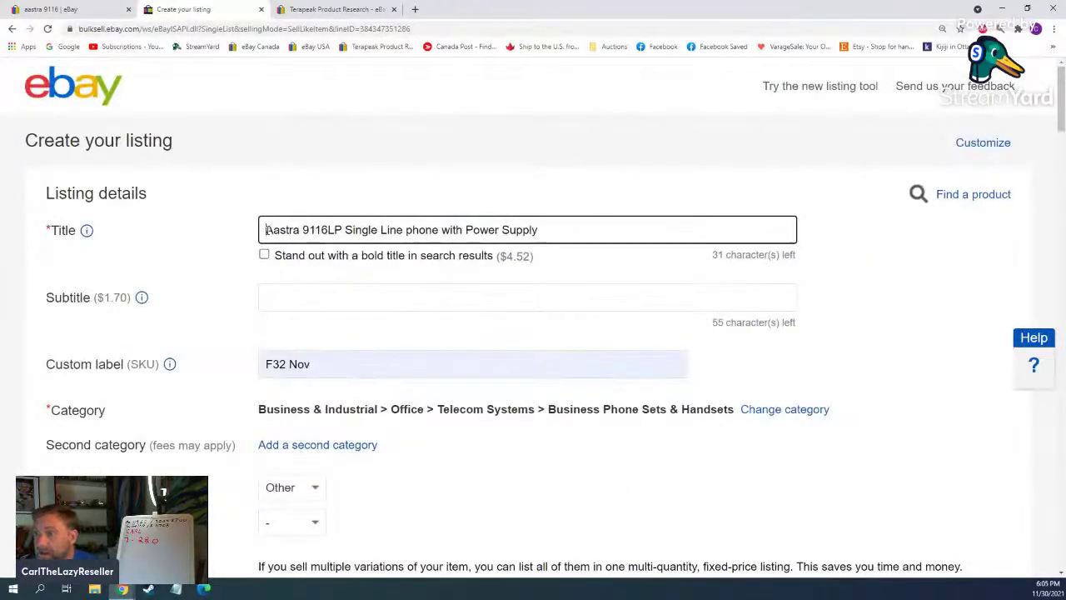
text(Bell )
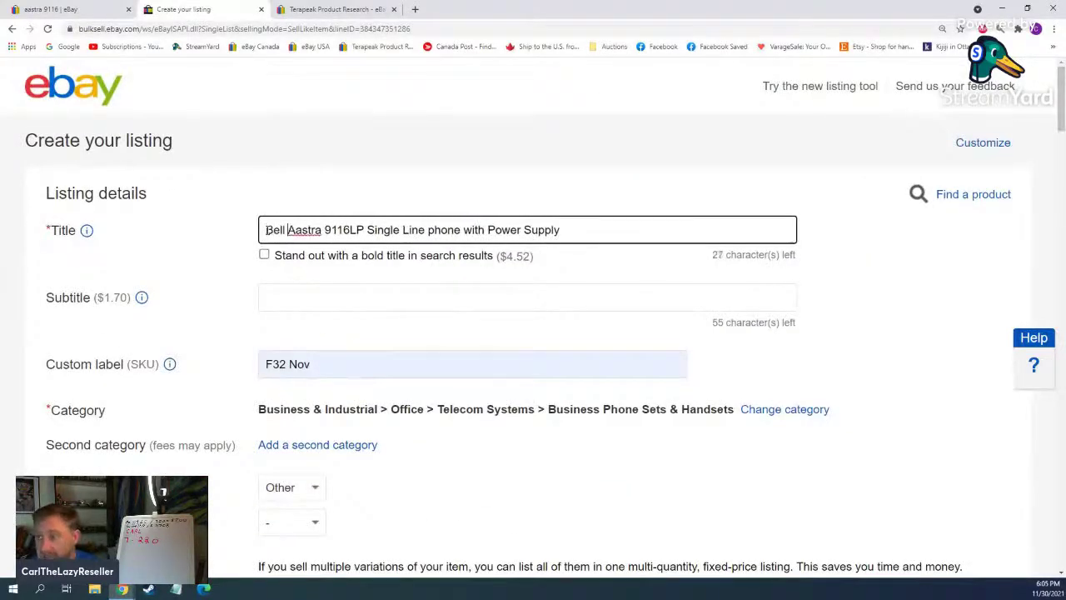
text(branded)
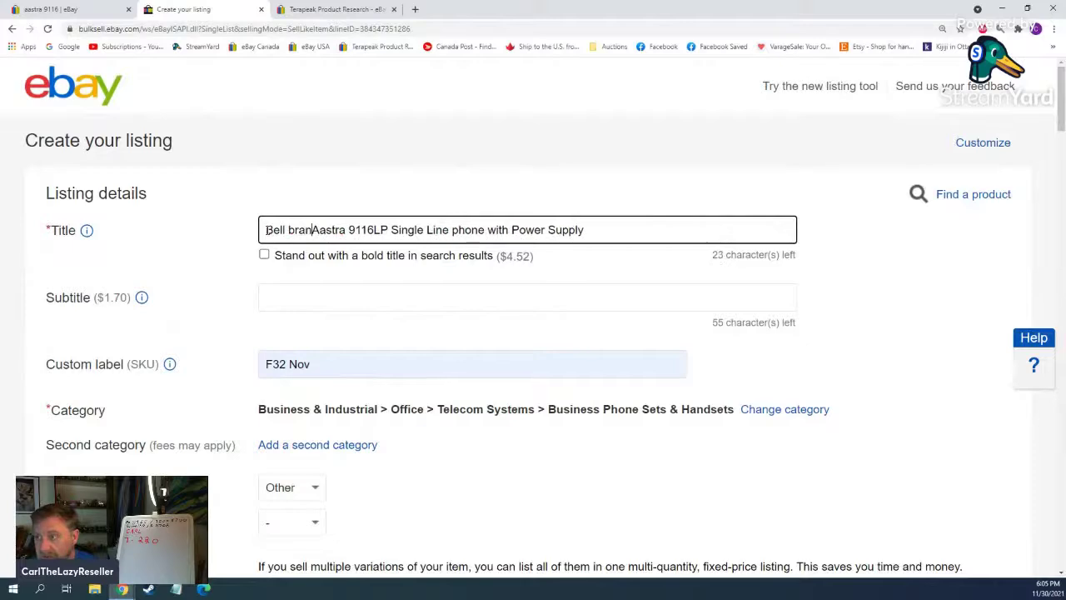
Step: Set the phone listing's Buy It Now price to 109.99
scroll(266, 233, down, 9)
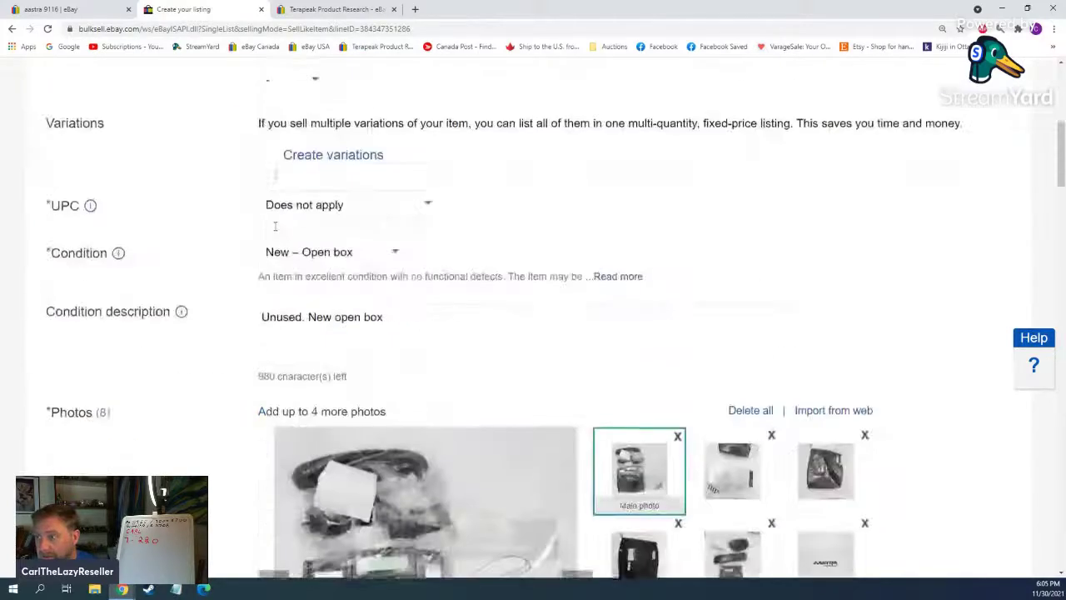
scroll(198, 283, up, 4)
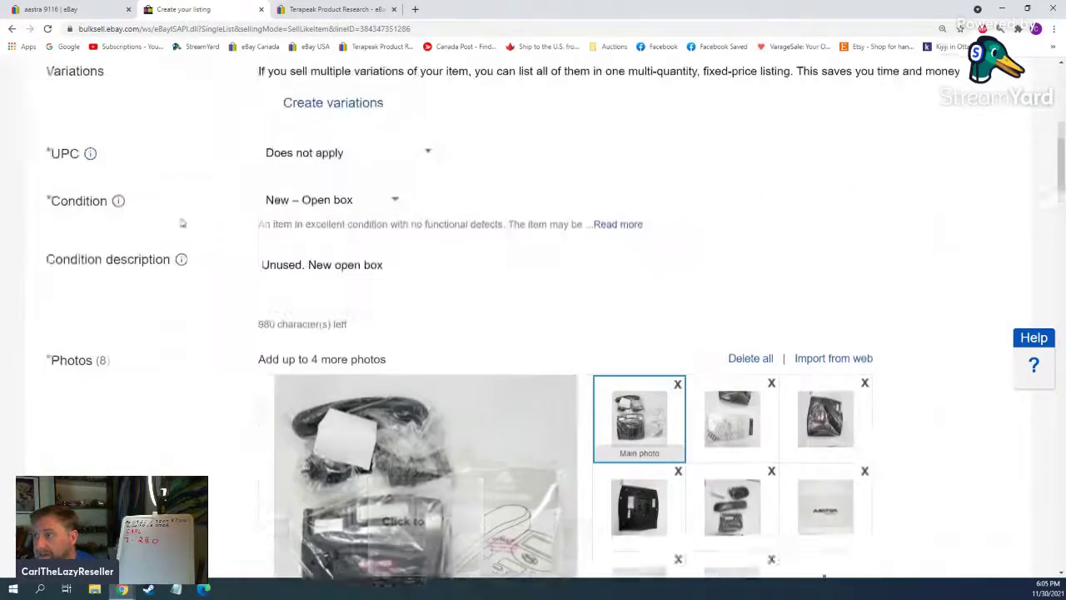
scroll(197, 283, down, 14)
scroll(199, 283, down, 14)
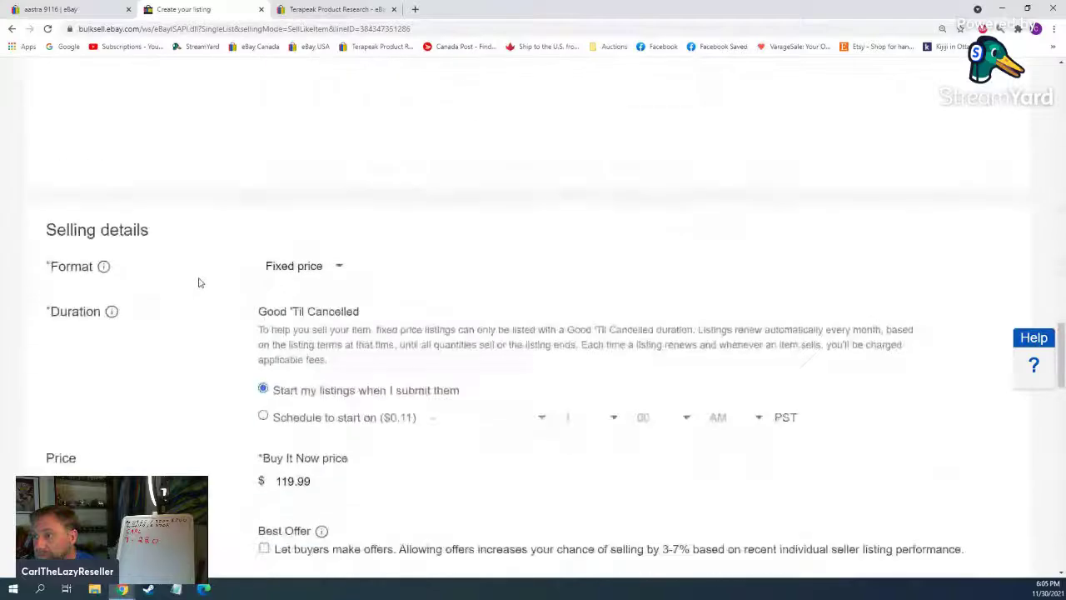
scroll(200, 276, down, 10)
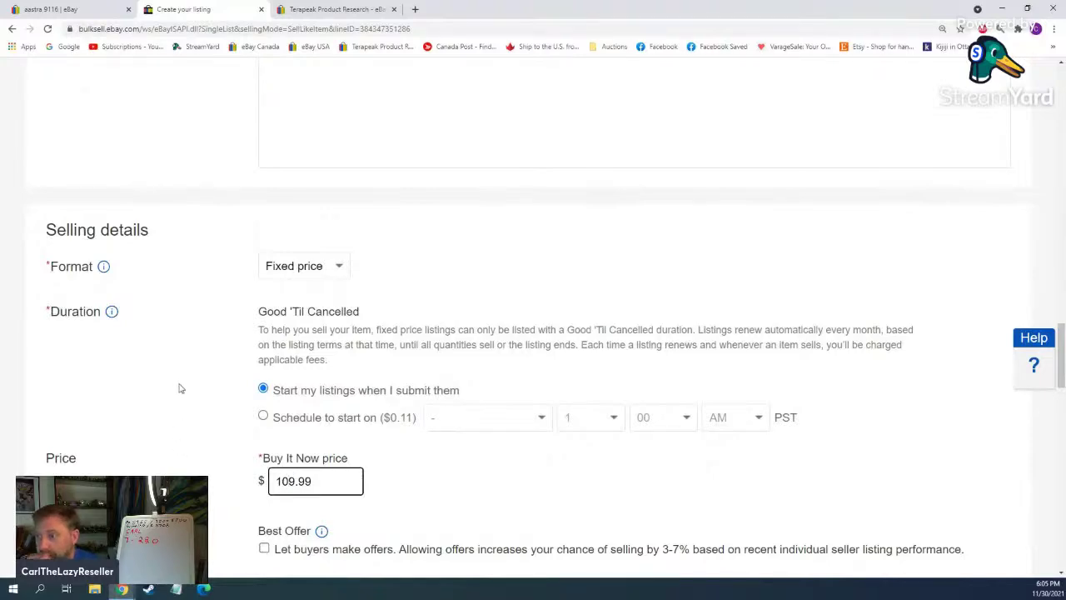
Step: Check the listing's shipping, return and package details, promotion options, photos and title before submitting
scroll(179, 388, down, 7)
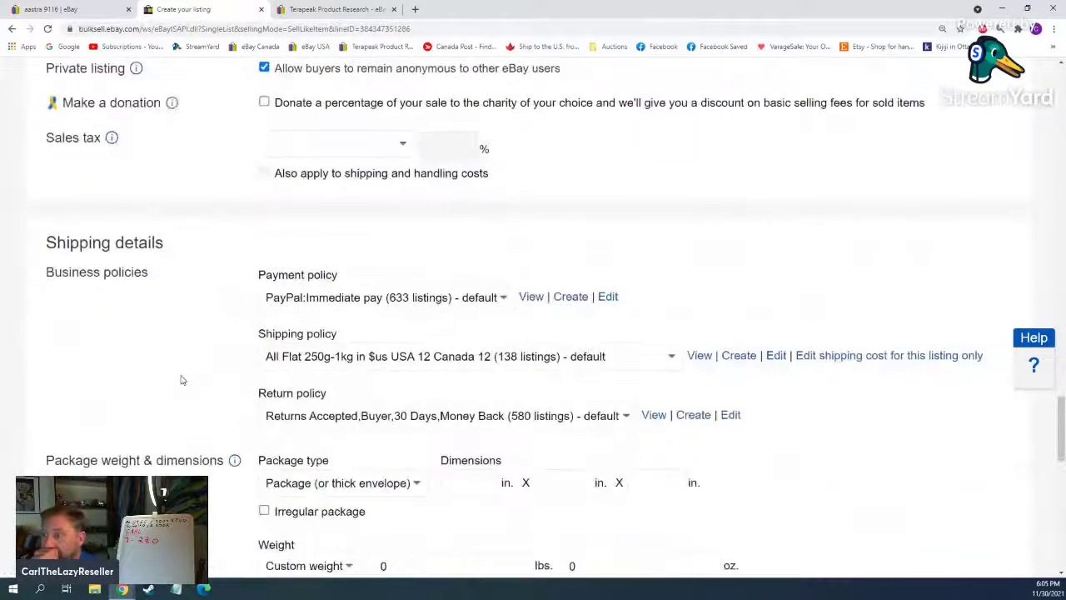
scroll(181, 383, down, 10)
scroll(178, 395, up, 6)
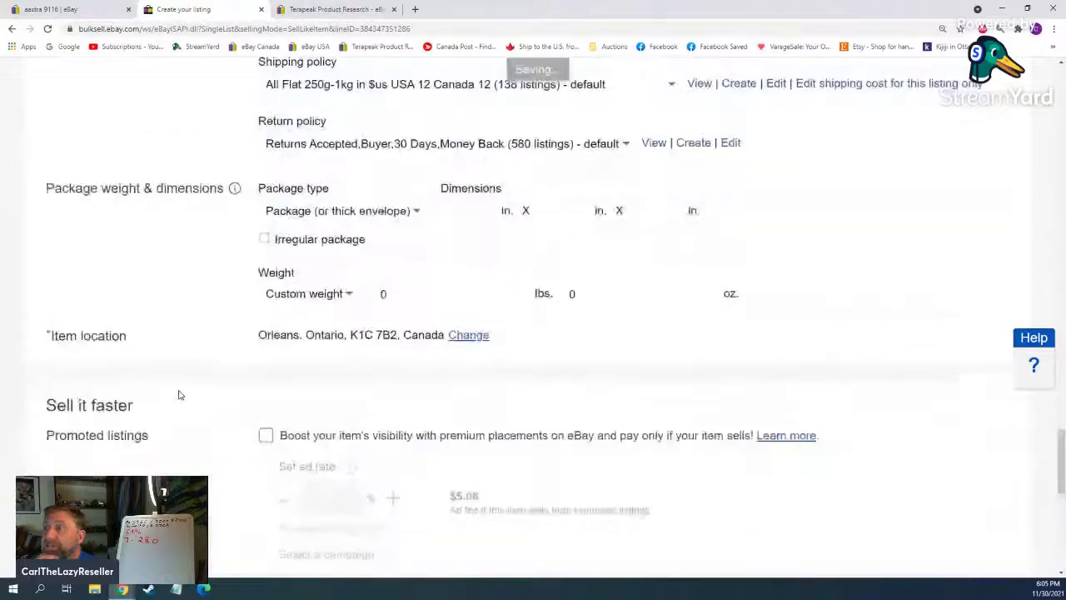
scroll(178, 395, up, 20)
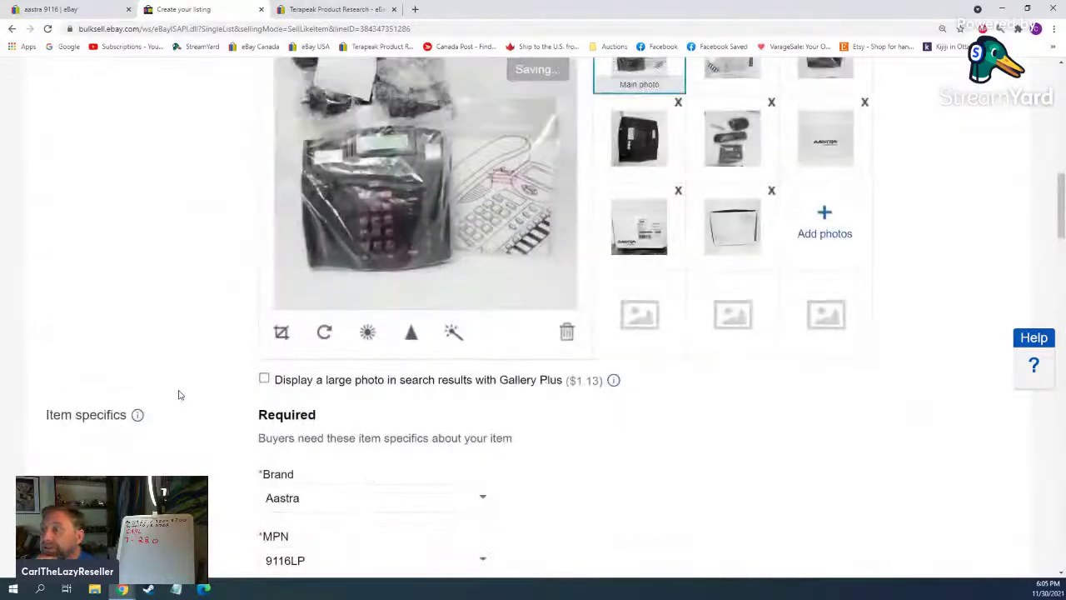
scroll(178, 394, up, 10)
scroll(178, 395, up, 4)
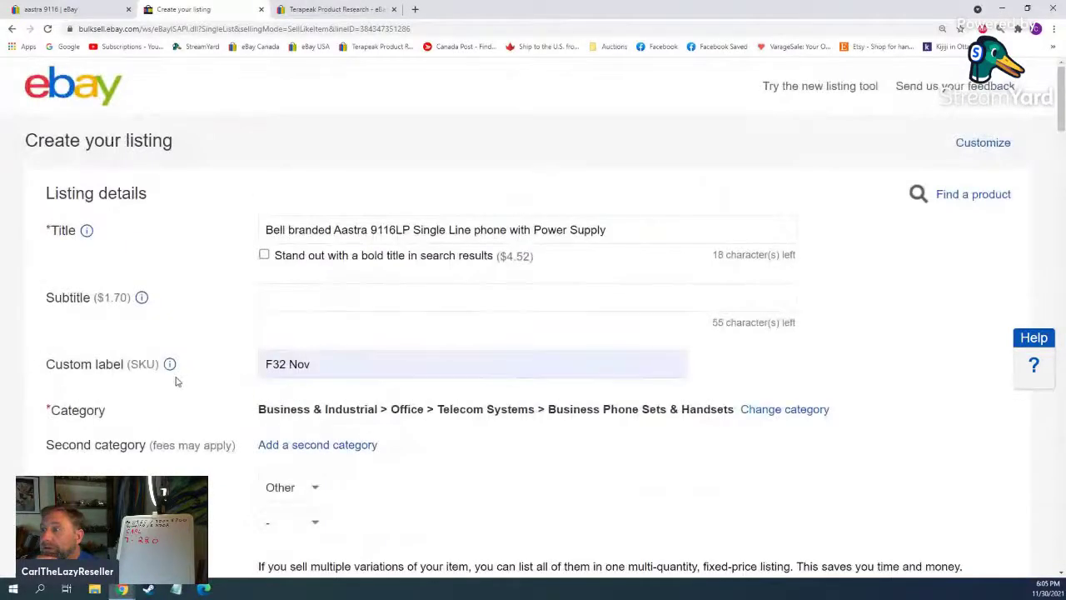
scroll(175, 381, down, 20)
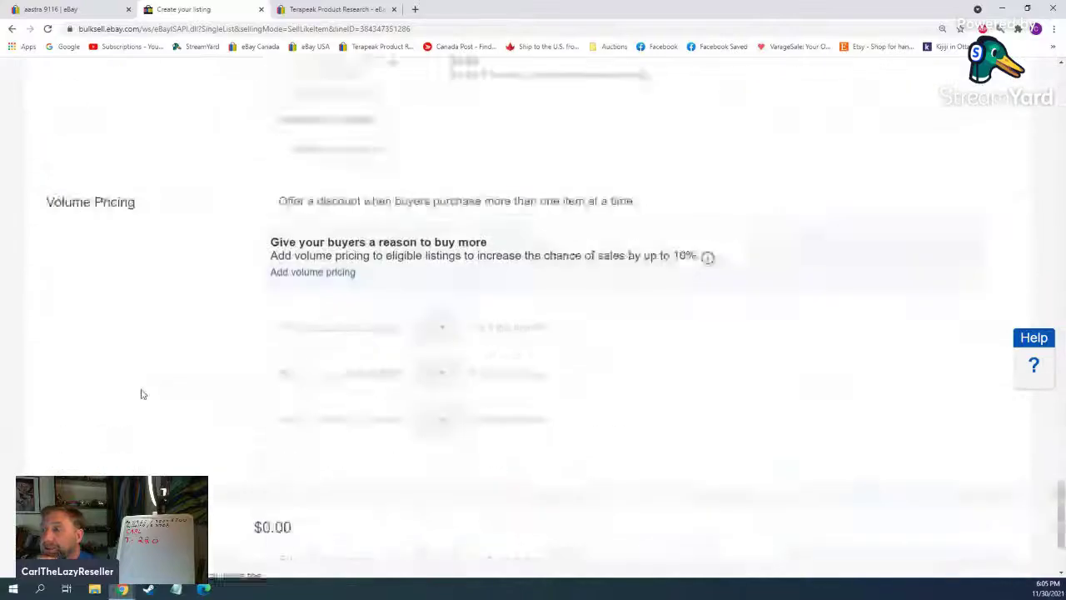
scroll(140, 397, up, 20)
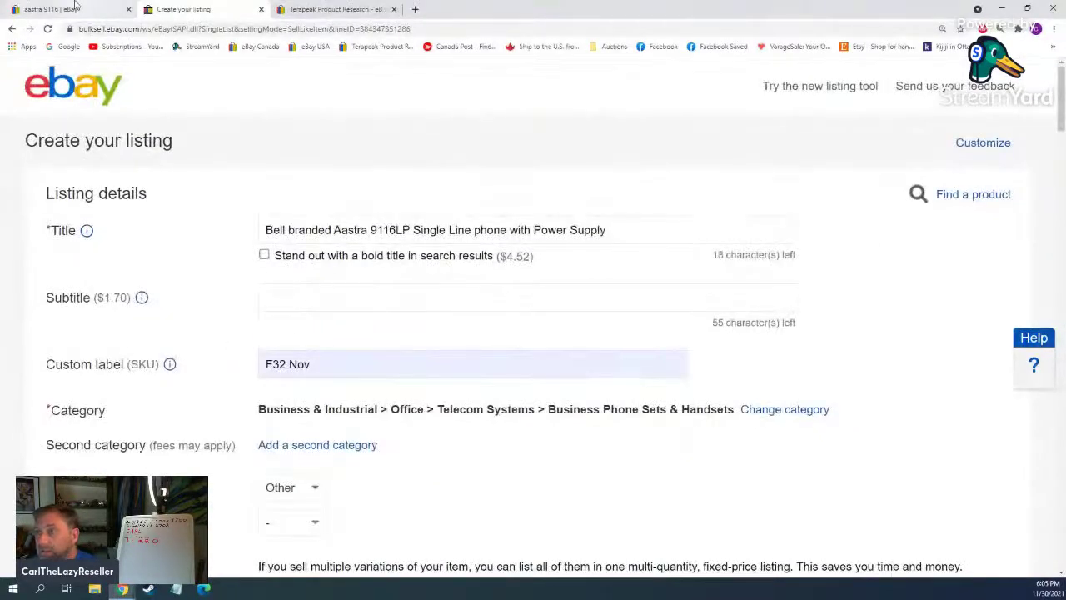
Step: Compare the model names and prices in the active Aastra 9116 search results once more
click(75, 6)
scroll(193, 279, down, 6)
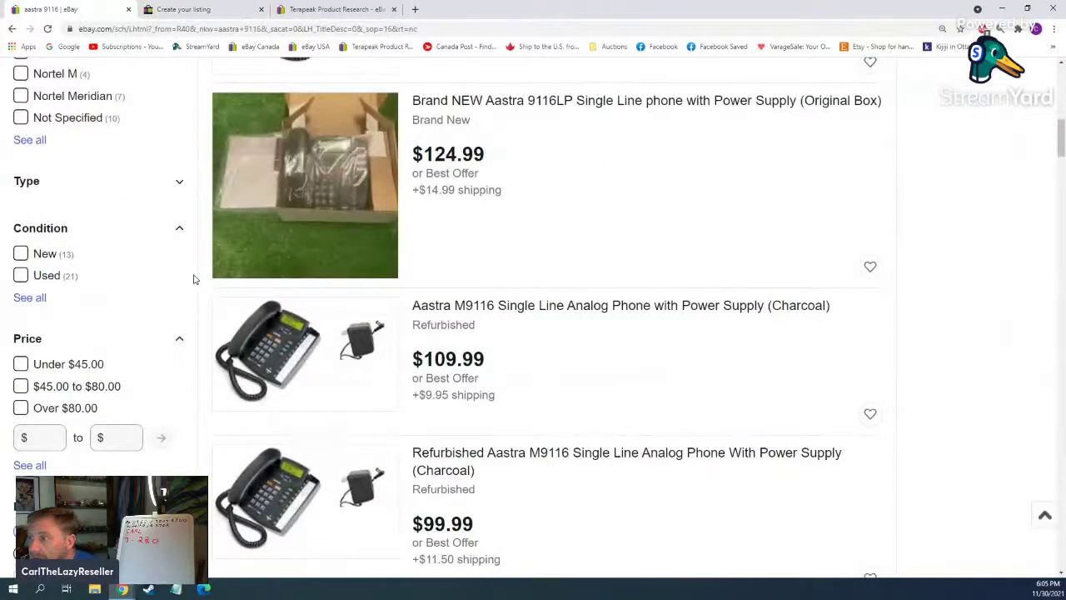
scroll(193, 279, down, 5)
Step: Remove "LP" from the model number in the phone listing's title
click(188, 9)
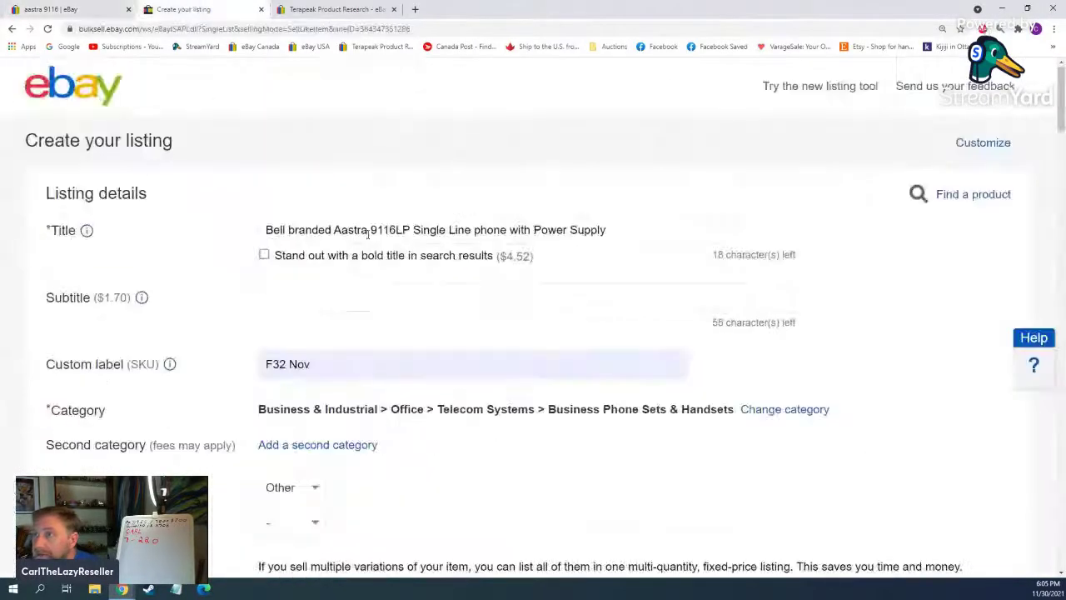
drag(397, 230, 411, 230)
key(BackSpace)
scroll(335, 335, down, 5)
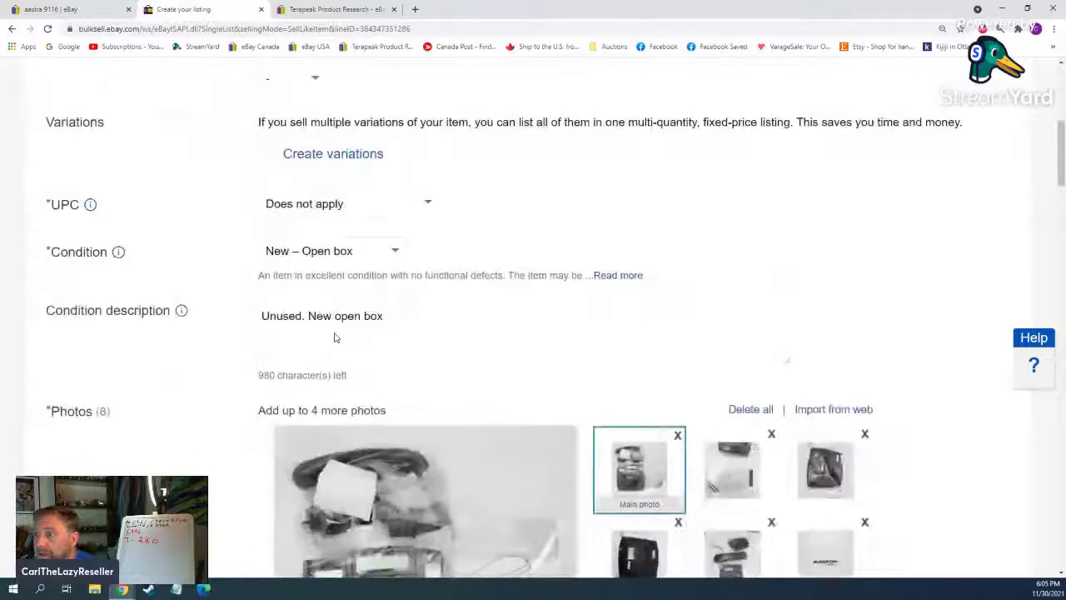
Step: Remove "LP" from the MPN in the item specifics and submit the phone listing
scroll(336, 337, down, 8)
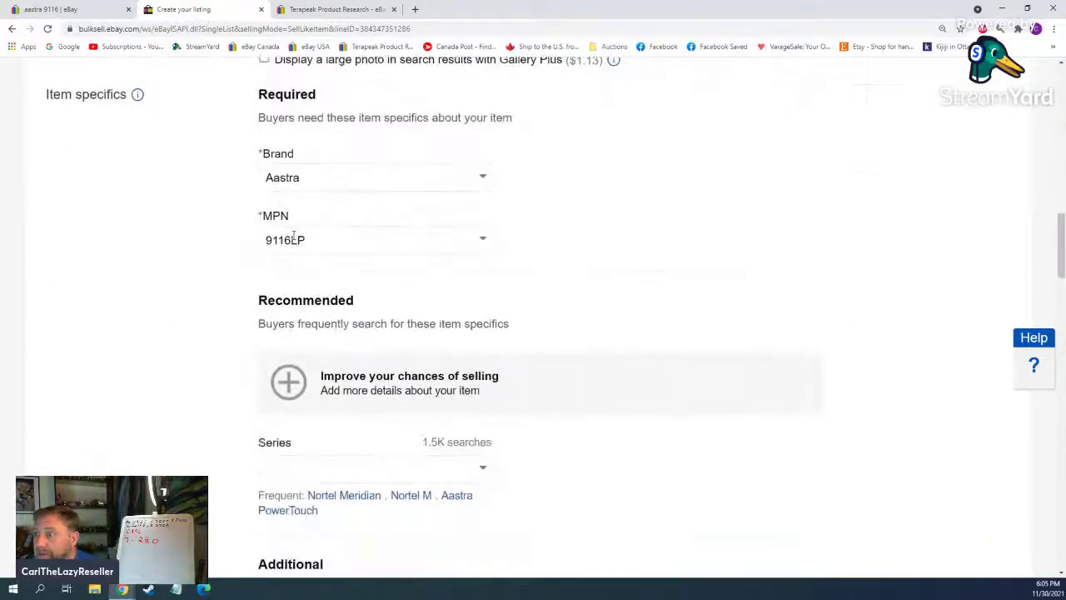
drag(293, 239, 314, 238)
scroll(169, 284, down, 12)
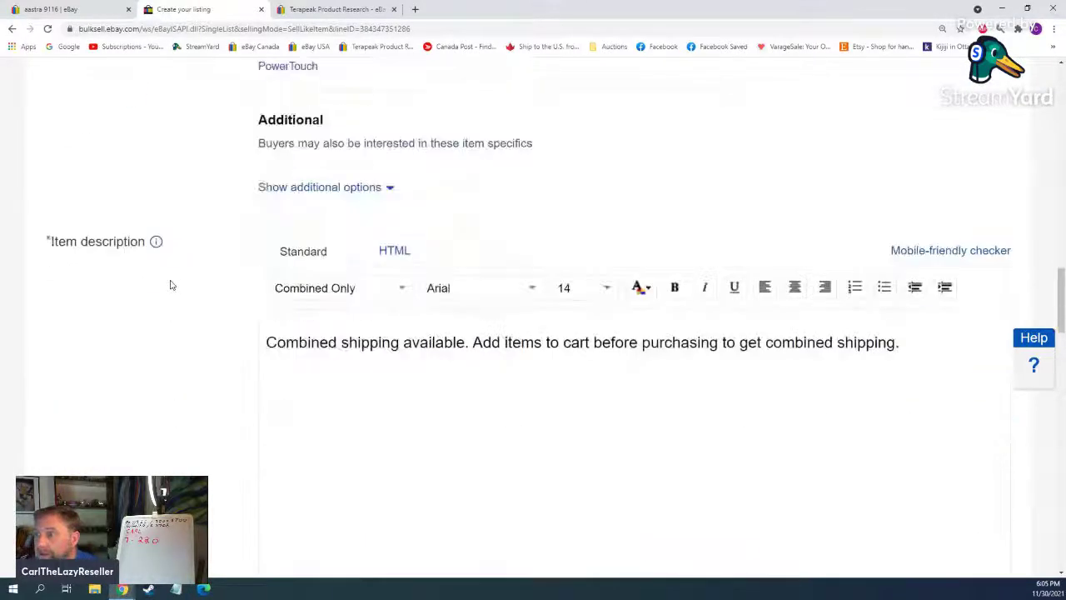
scroll(170, 285, down, 10)
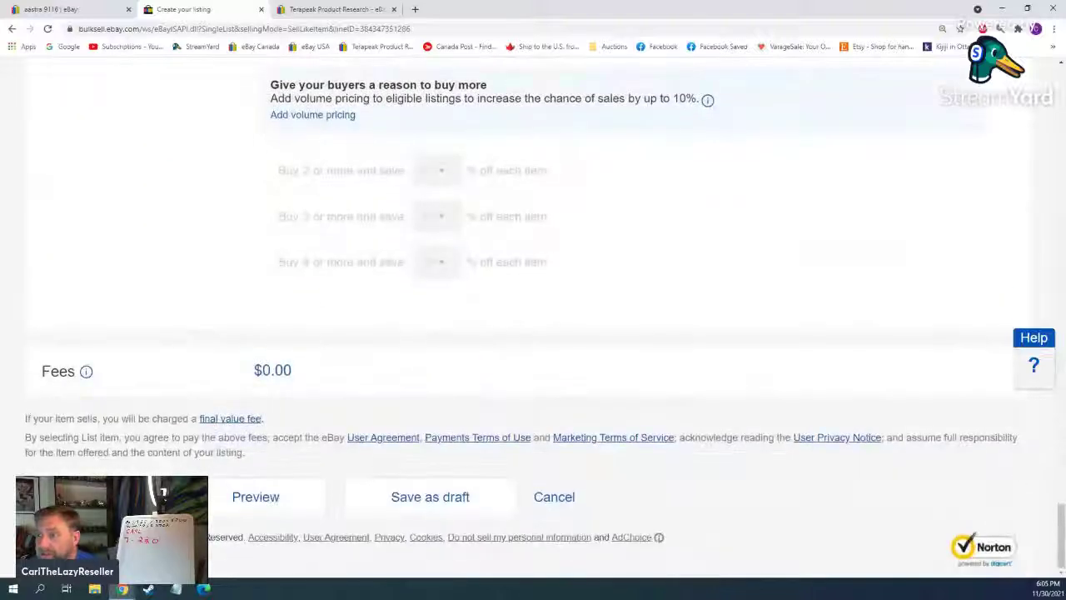
click(125, 497)
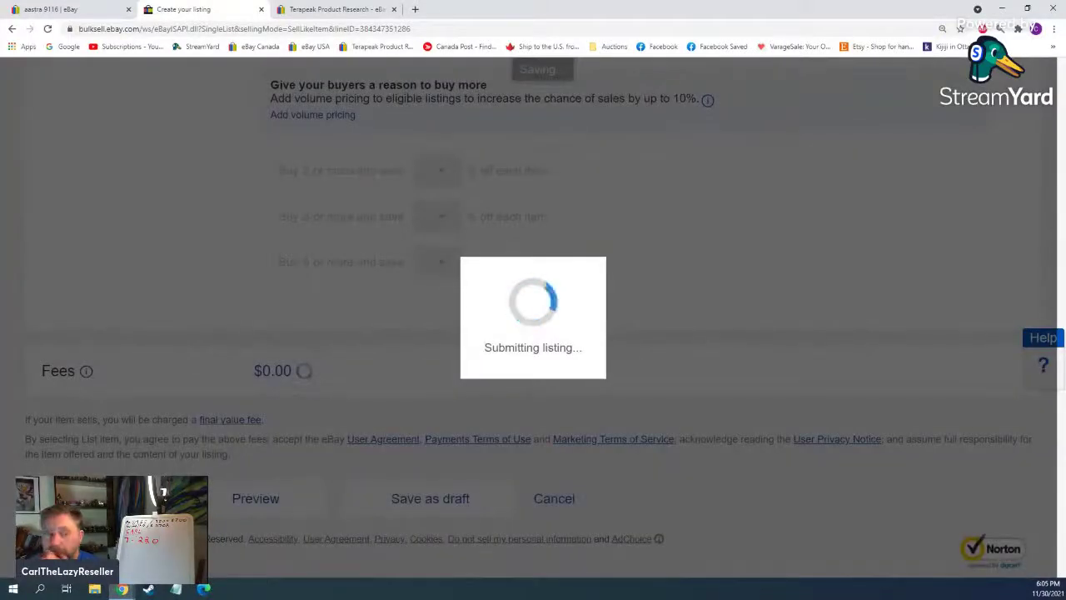
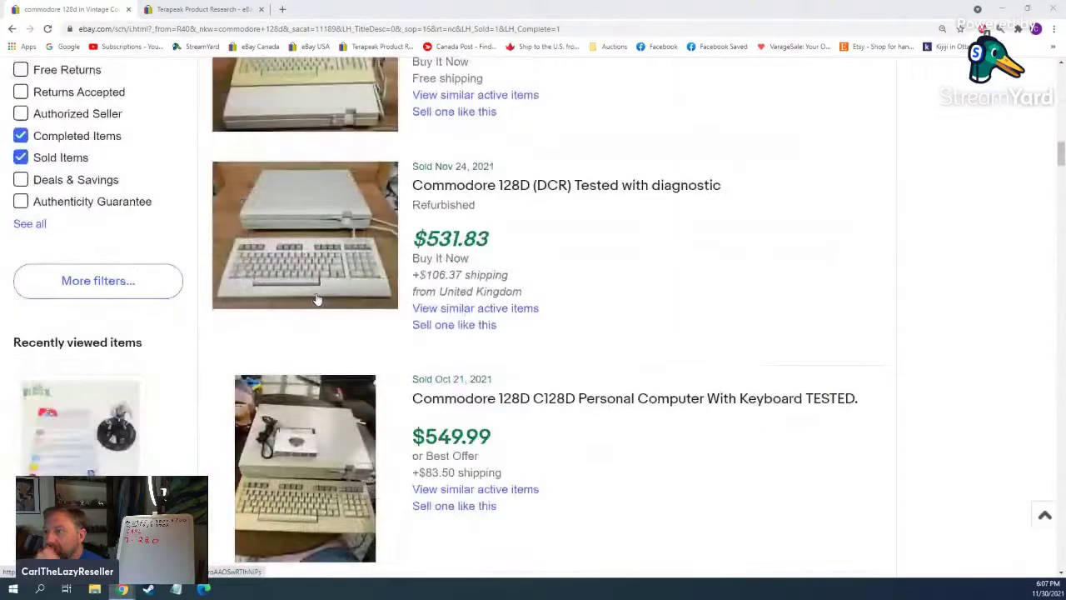
Step: Review the sold Commodore 128D computers and narrow the search to "commodore 128d keyboard"
scroll(317, 299, down, 5)
scroll(317, 299, down, 5)
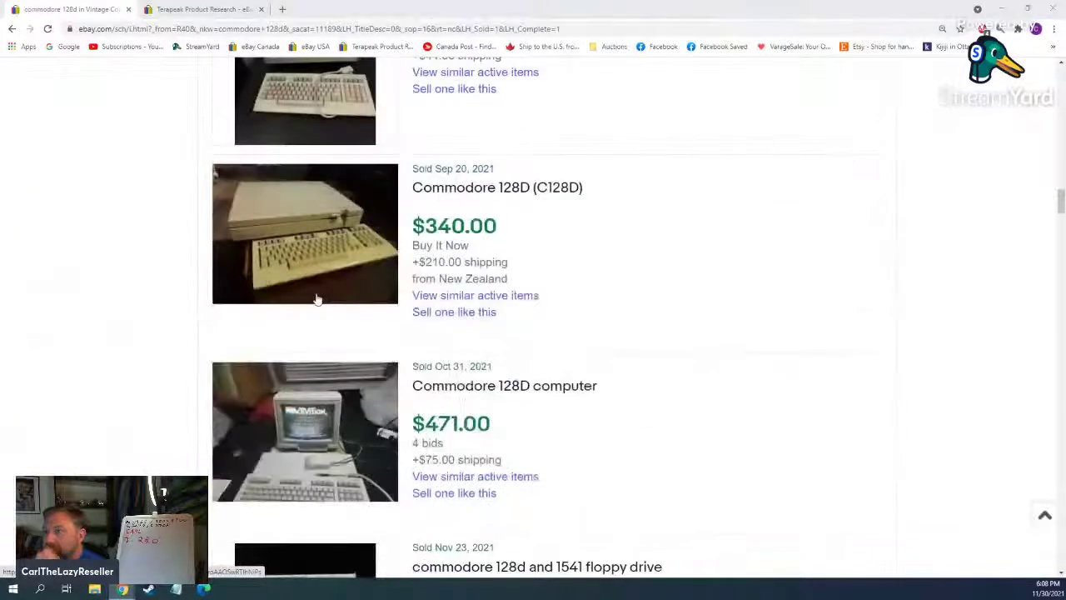
scroll(317, 299, up, 20)
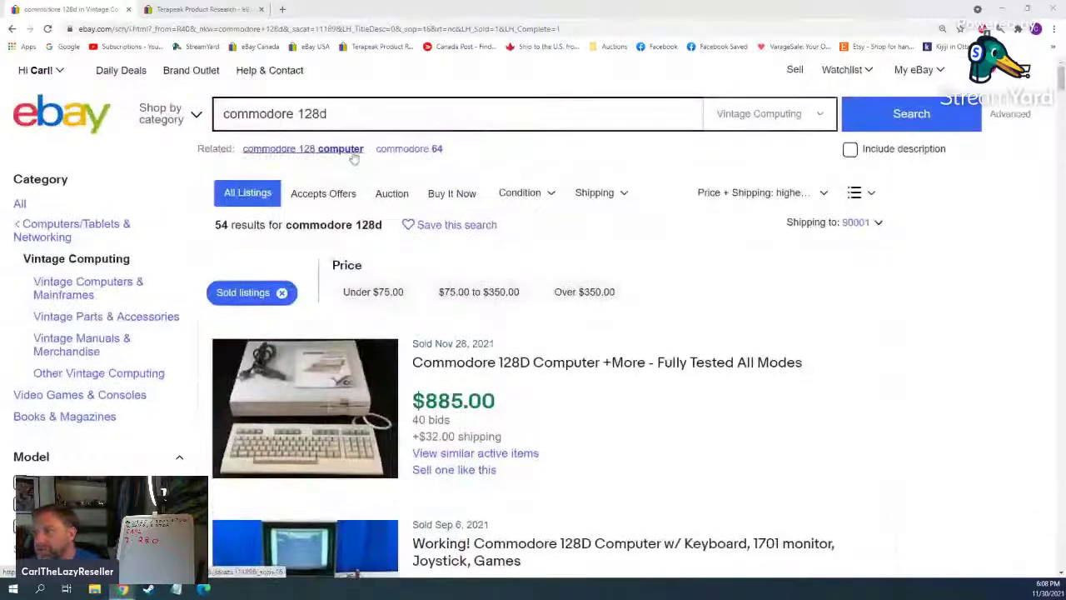
click(364, 113)
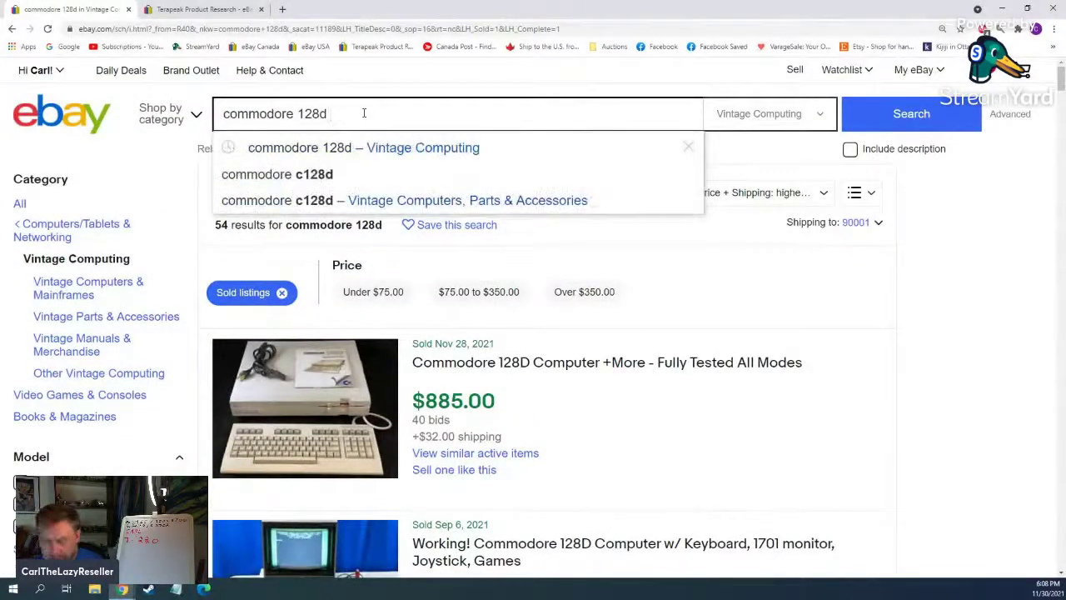
text(keyboard)
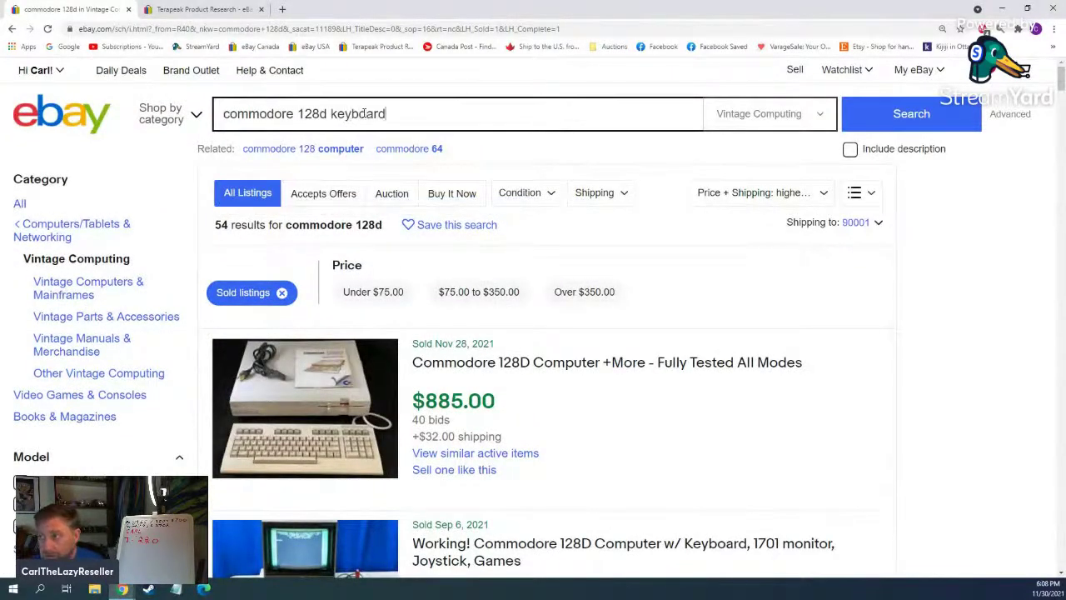
key(Return)
Step: Find the keyboard-only sales and start a similar listing in a new tab from the one sold Oct 9, 2021 for $184.99
scroll(490, 331, down, 5)
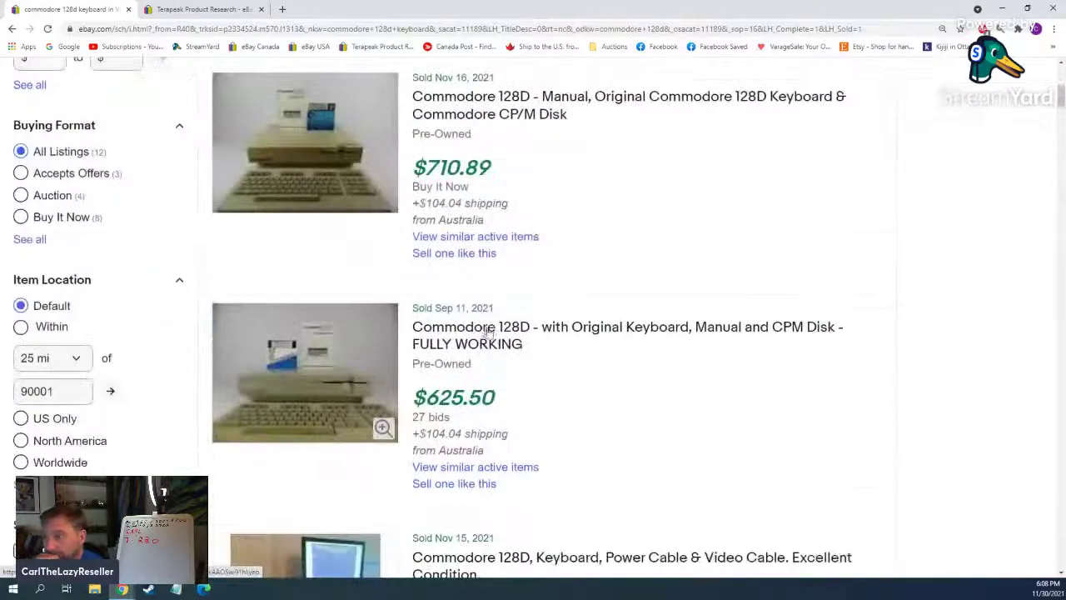
scroll(485, 333, down, 12)
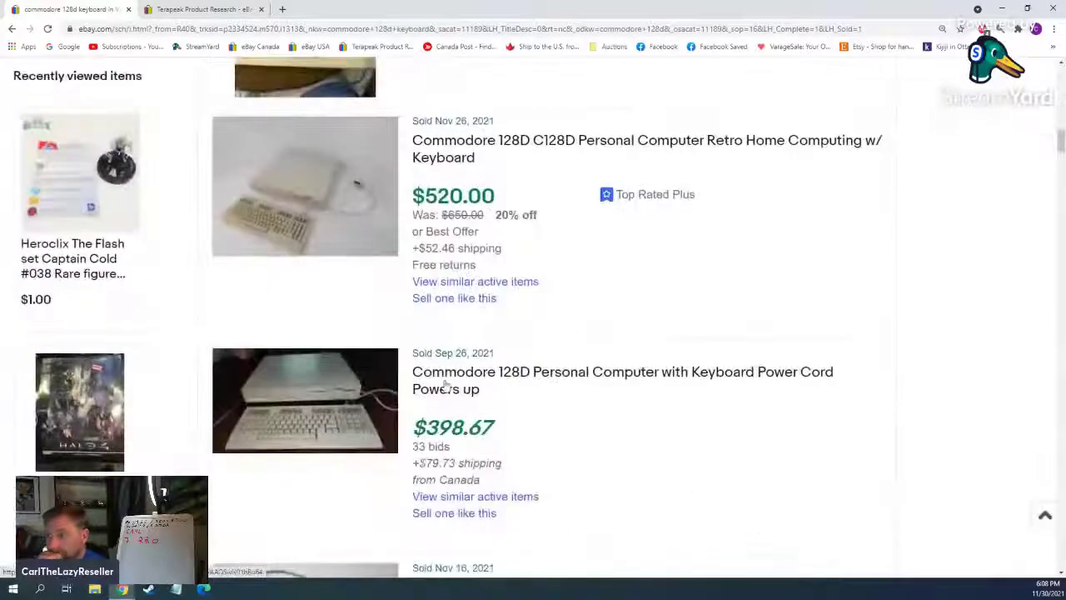
scroll(488, 283, down, 6)
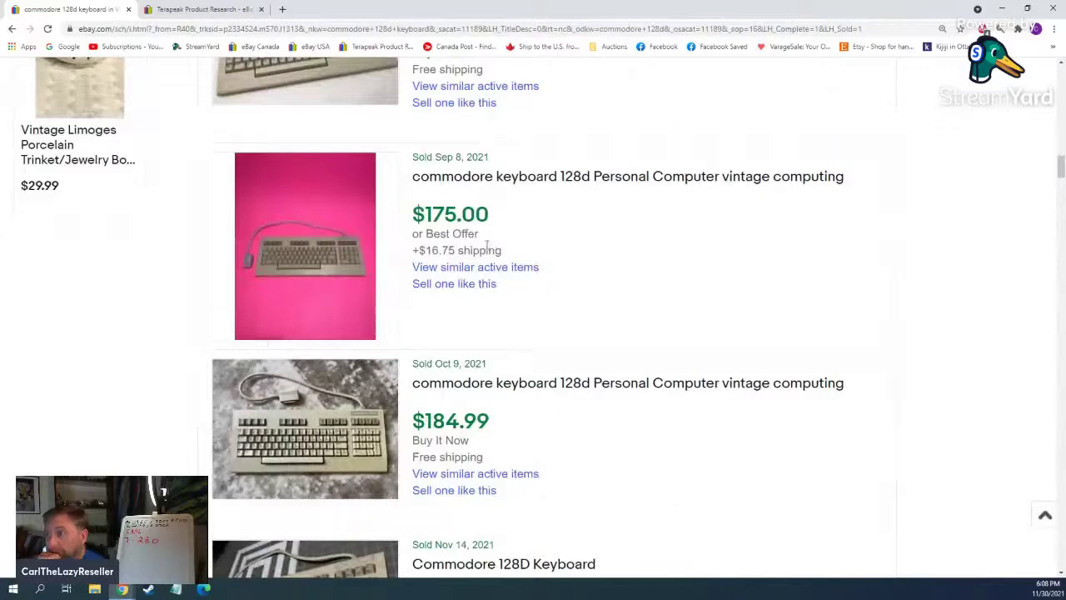
middle_click(433, 492)
Step: Compare the other sold results and open the original listing of the $225.00 Commodore 128d keyboard in a new tab
scroll(555, 273, up, 1)
scroll(554, 273, up, 1)
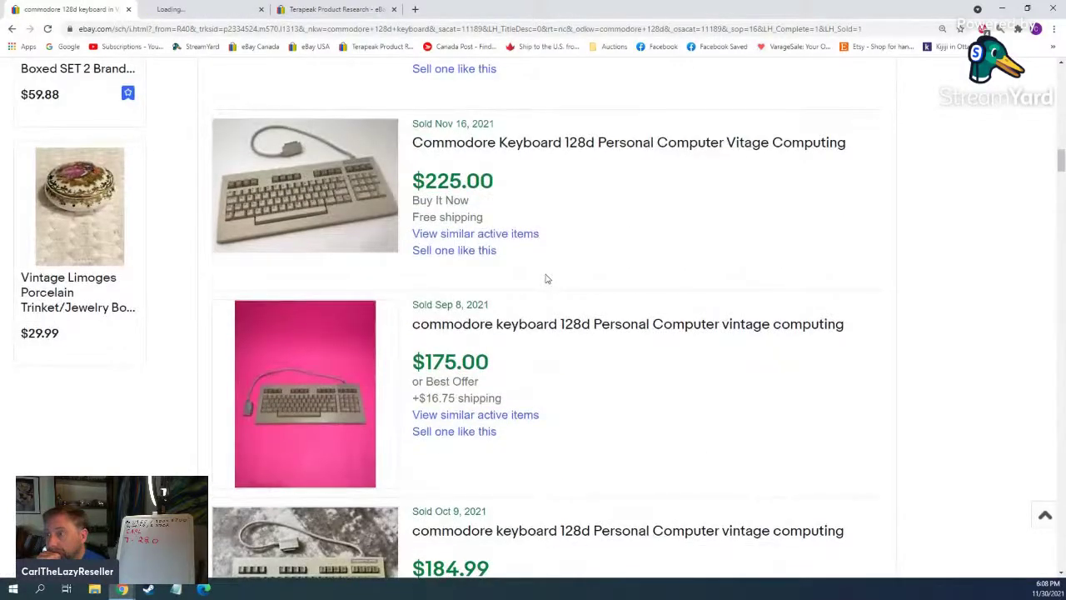
scroll(545, 279, up, 2)
scroll(546, 279, up, 2)
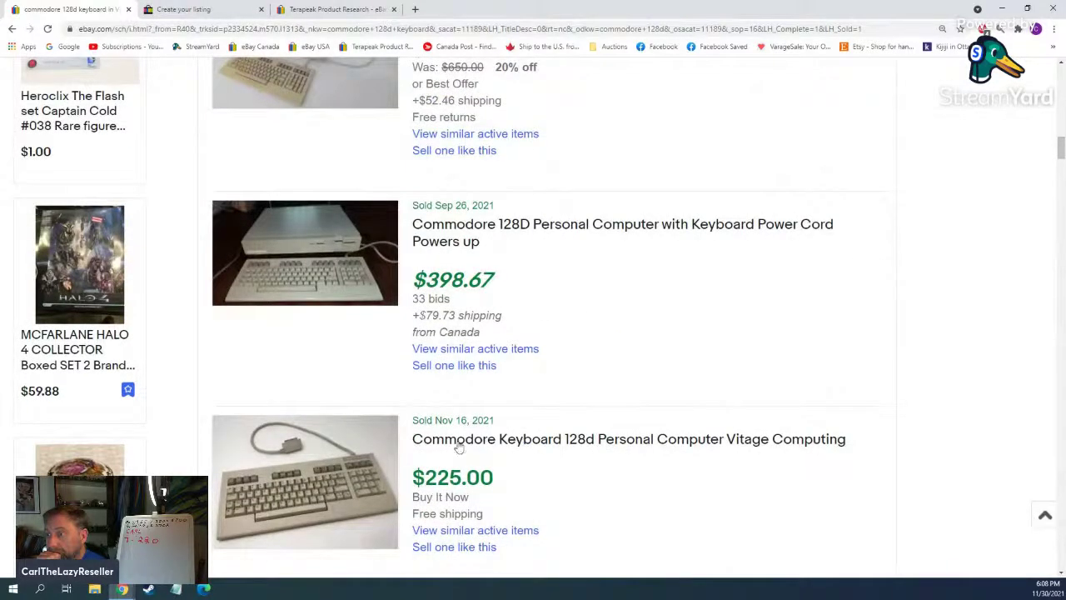
scroll(460, 430, up, 5)
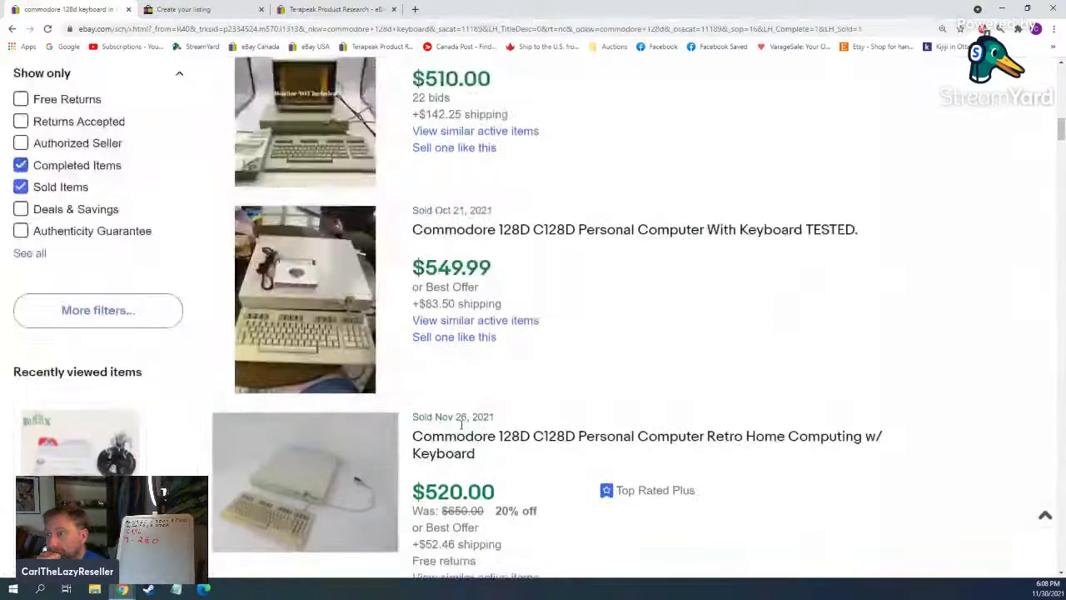
scroll(510, 241, down, 7)
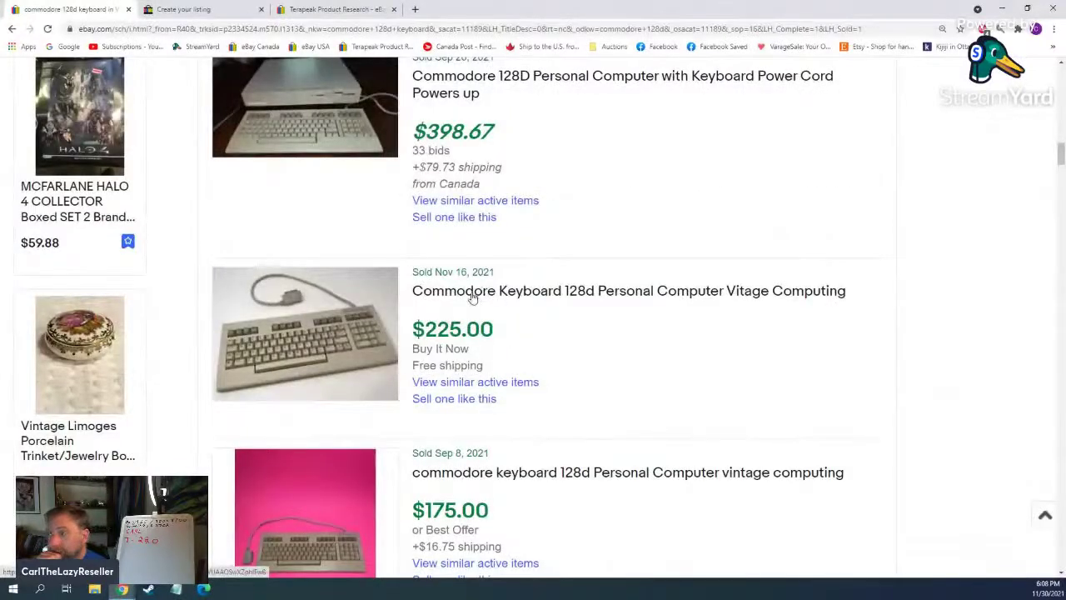
middle_click(473, 293)
click(312, 7)
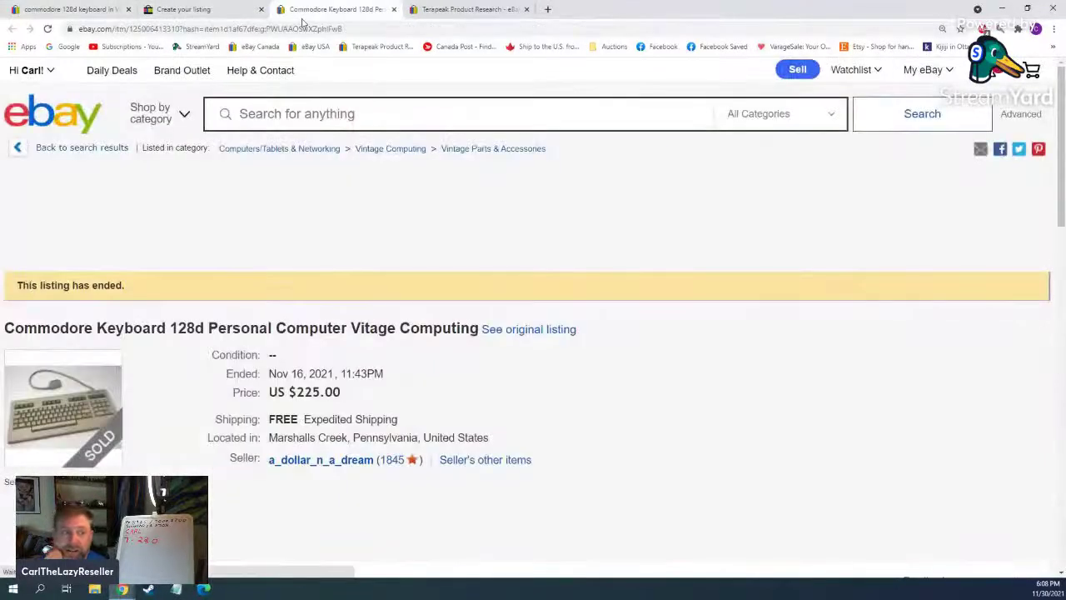
click(31, 143)
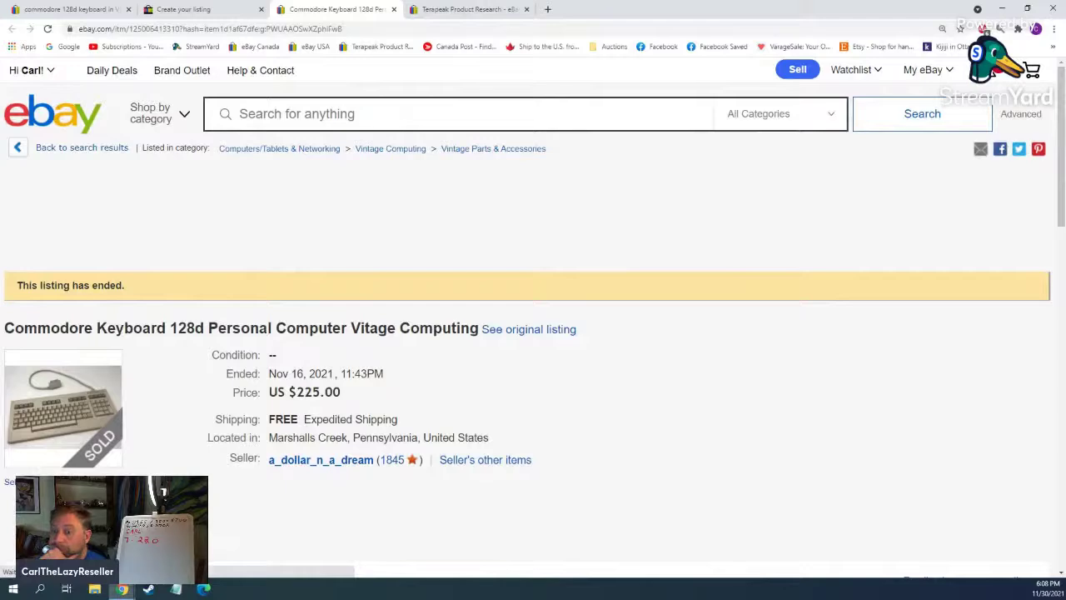
Step: Examine the sold keyboard's photos, connector, shipping terms and similar sponsored items in its original listing
scroll(254, 207, down, 3)
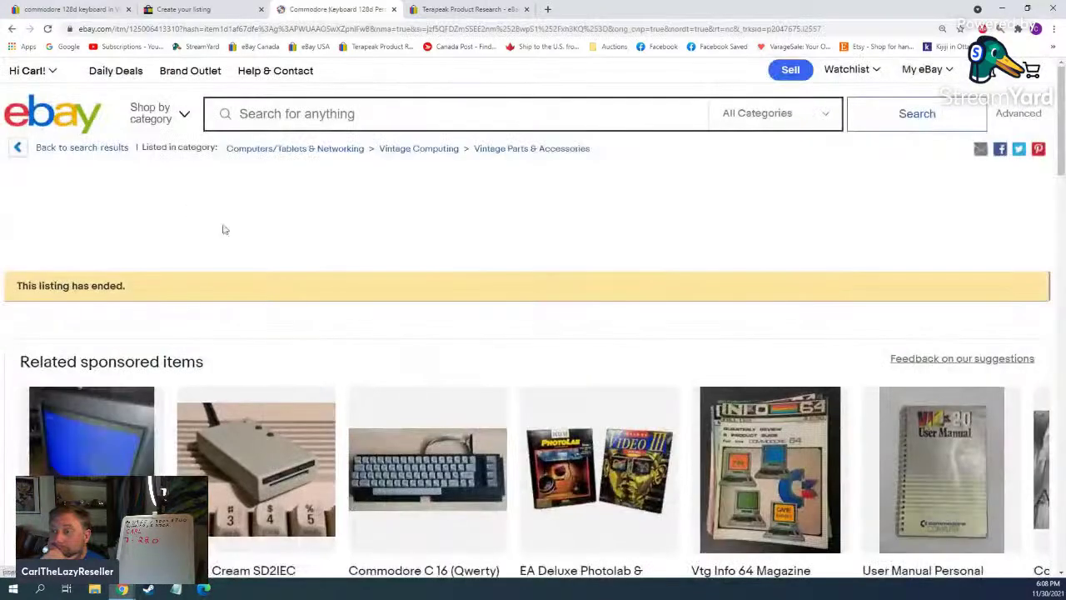
scroll(308, 222, down, 10)
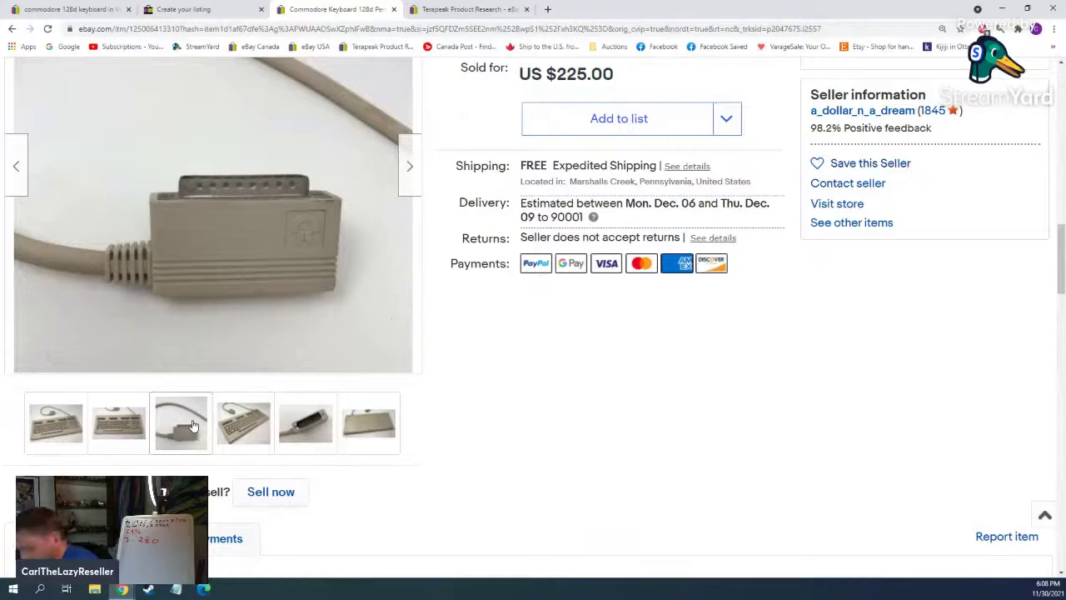
scroll(757, 375, up, 1)
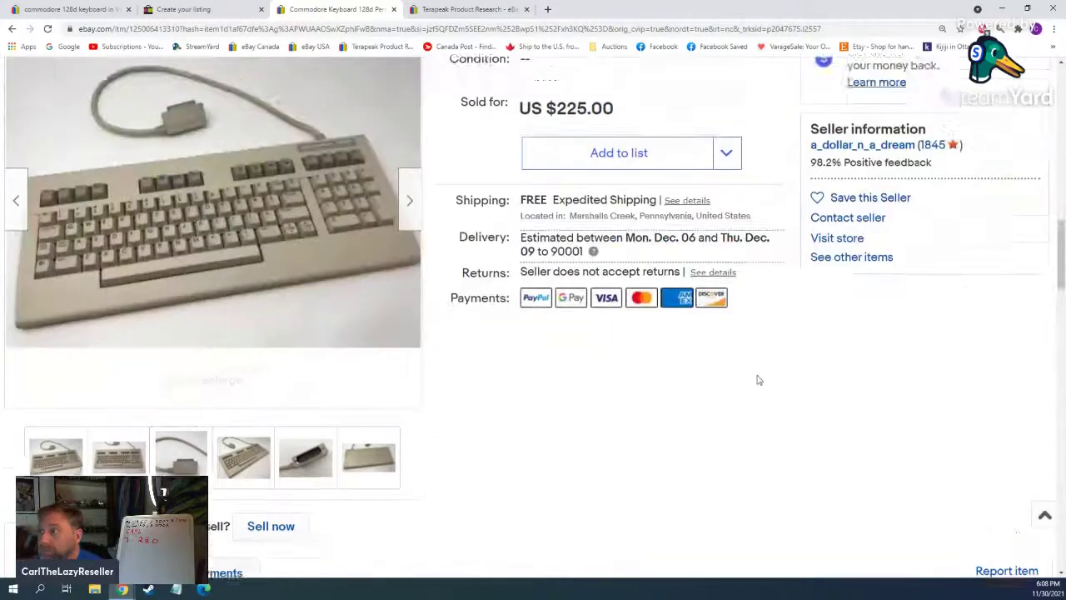
scroll(757, 376, down, 5)
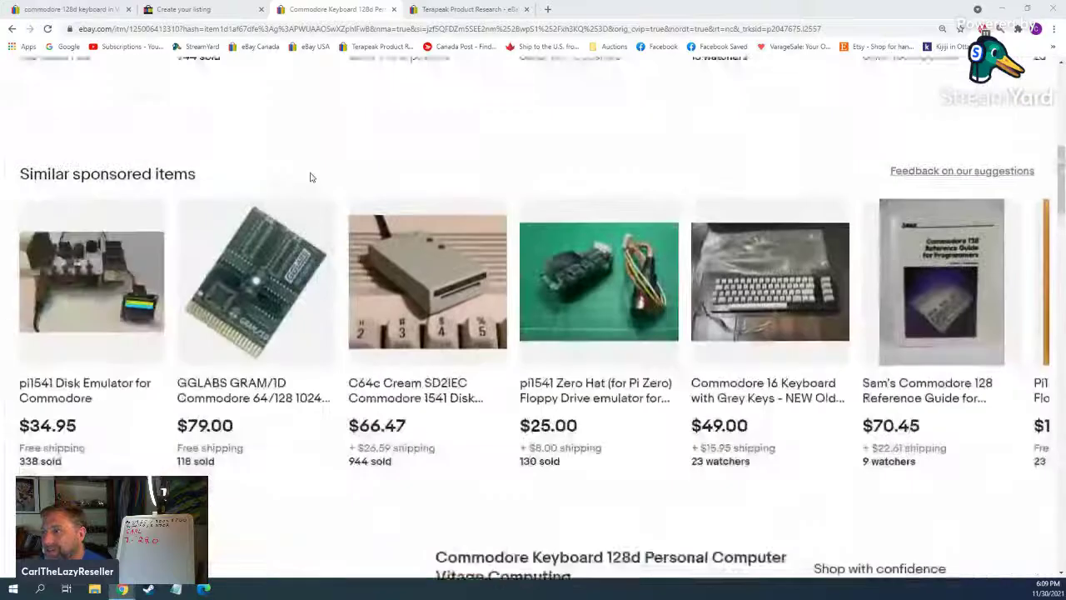
Step: Review the sold $225.00 keyboard's photos, item specifics and description, and start a listing for the same item from its page
scroll(309, 176, down, 5)
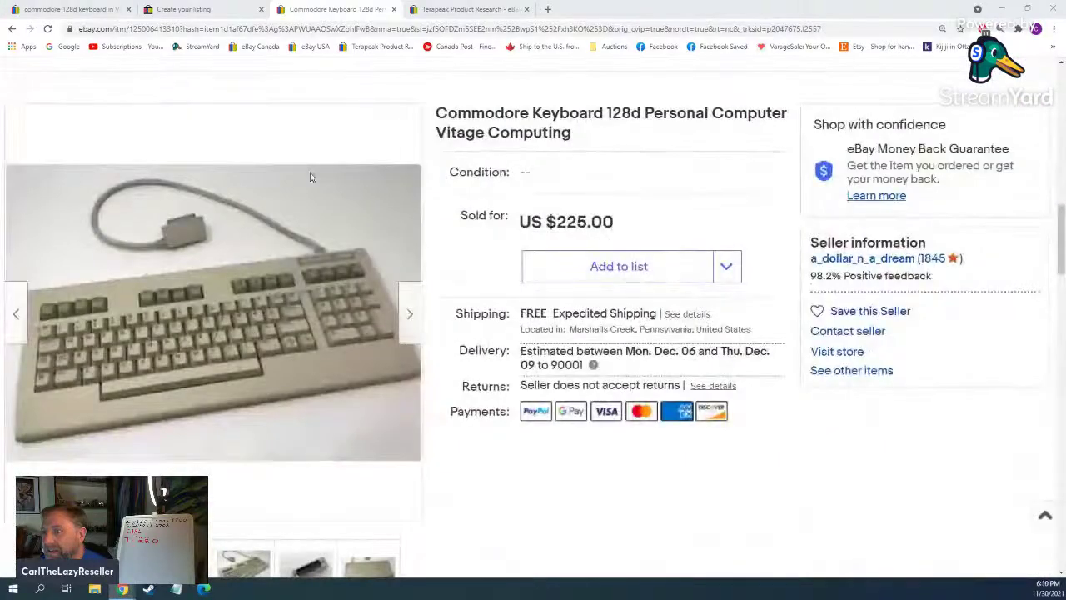
scroll(426, 296, down, 4)
scroll(426, 296, up, 2)
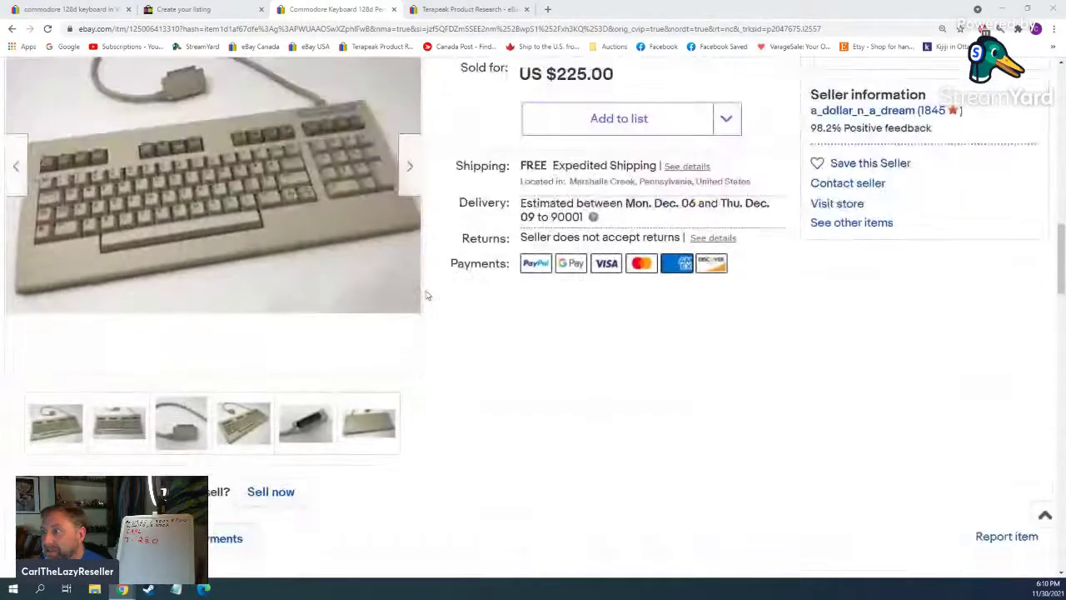
scroll(222, 467, down, 2)
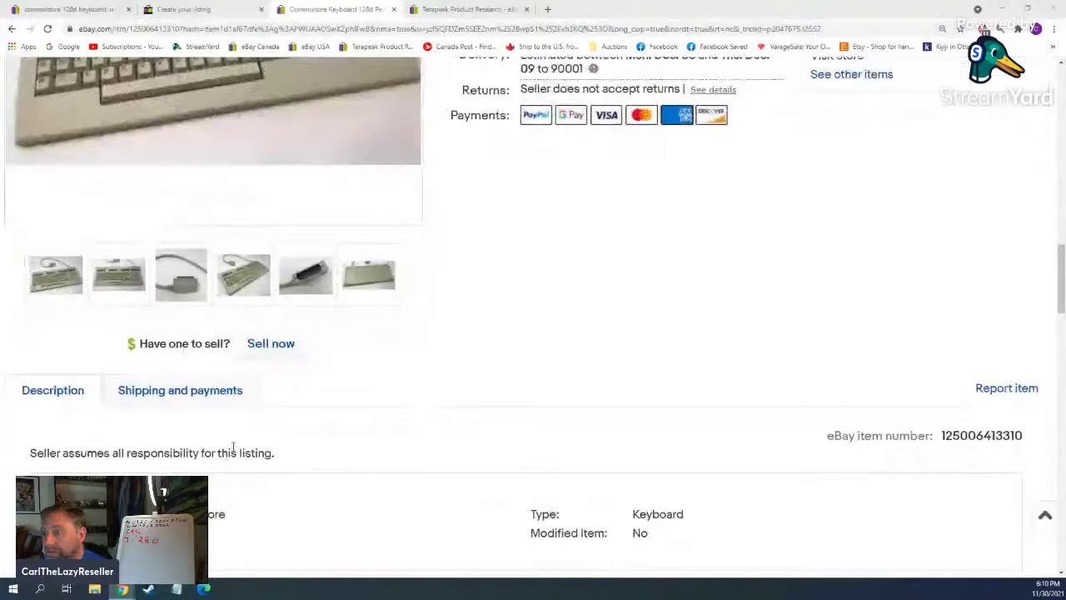
click(270, 345)
scroll(411, 370, down, 5)
scroll(409, 371, up, 4)
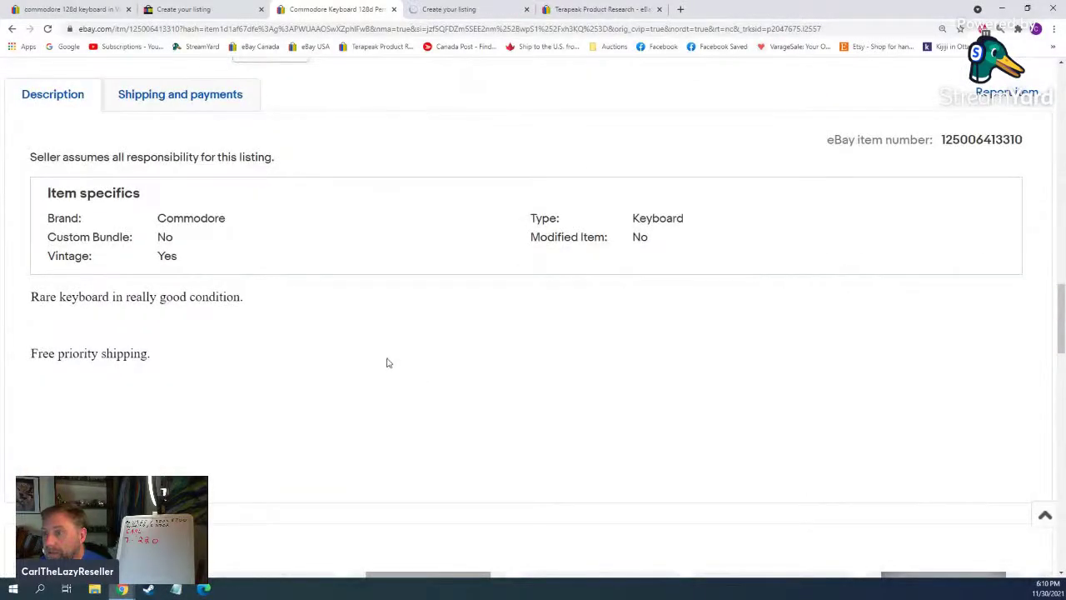
scroll(385, 361, up, 10)
scroll(384, 359, down, 5)
scroll(385, 360, up, 3)
click(449, 9)
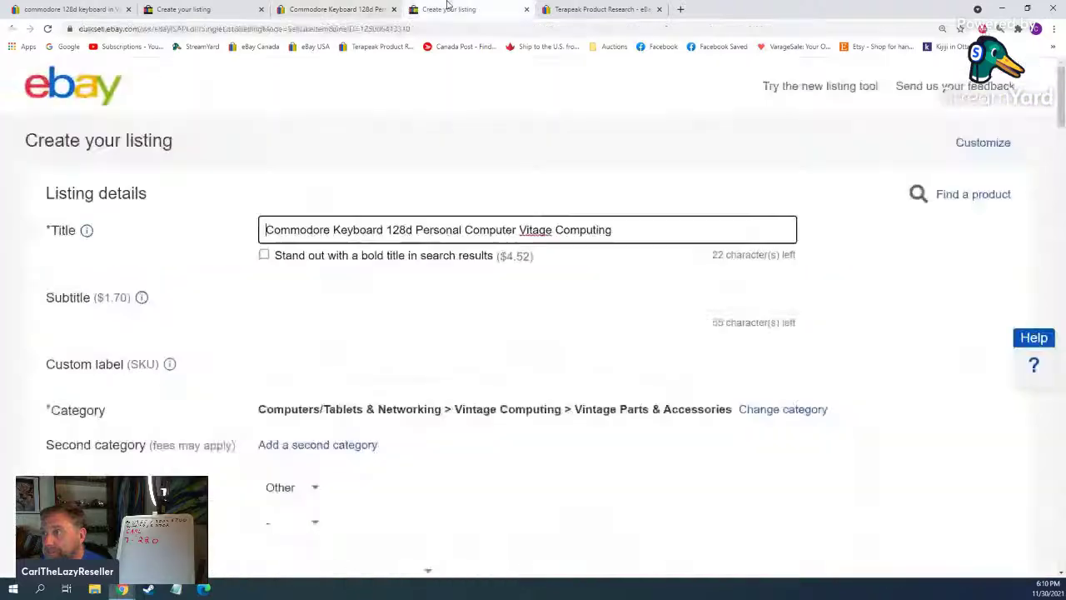
Step: Correct "Vitage" to "Vintage" in the new listing's title and set the custom label (SKU) to "F32 Nov"
click(530, 231)
text(nt)
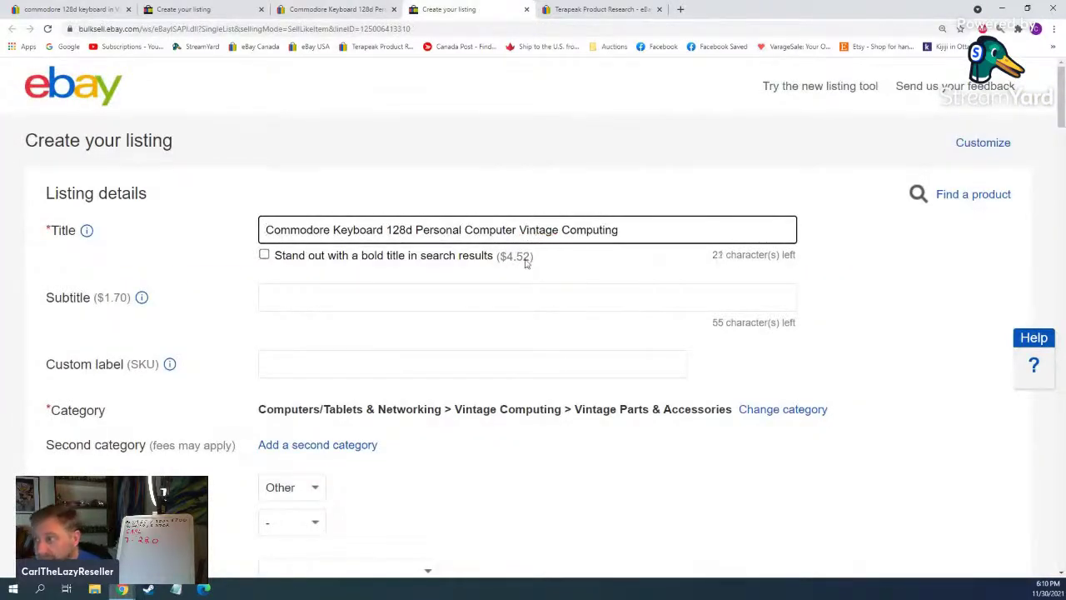
click(437, 372)
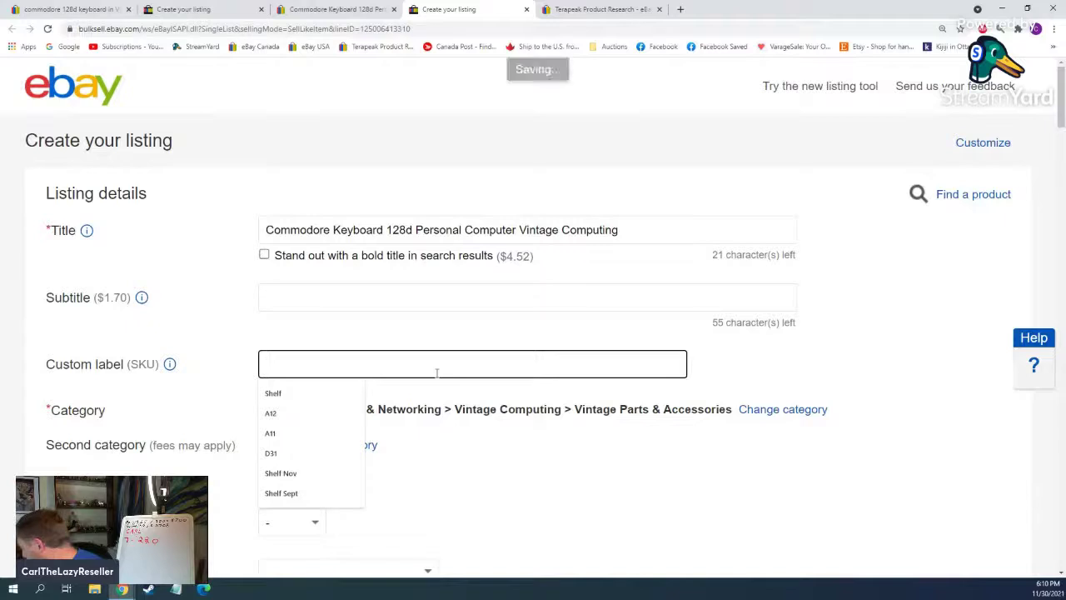
text(F32 Nov)
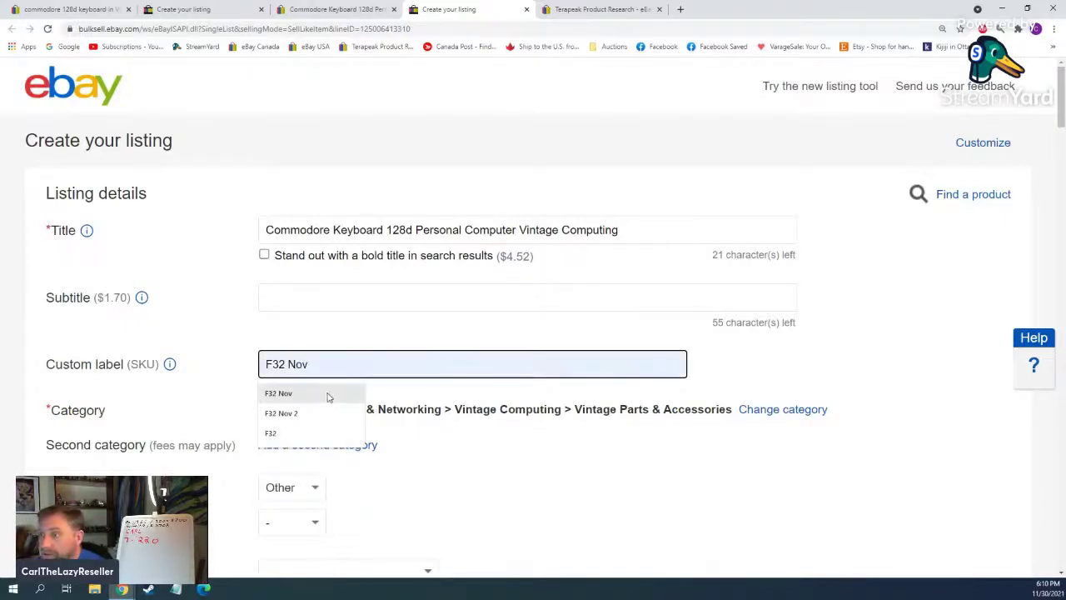
click(328, 395)
Step: Insert the custom "Camera" template into the item description
scroll(489, 444, down, 3)
scroll(474, 428, down, 15)
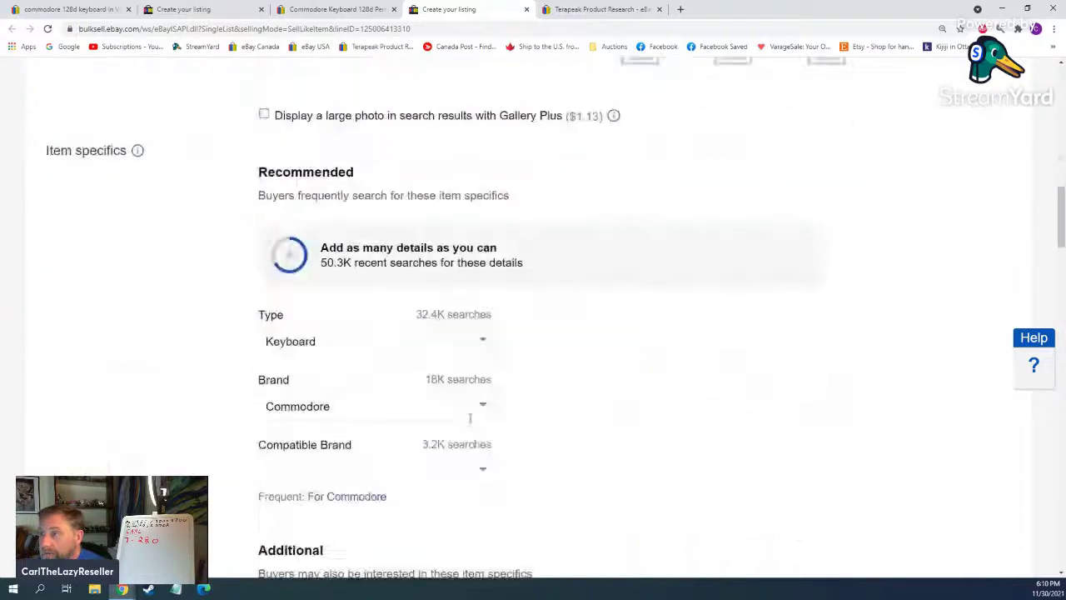
click(955, 263)
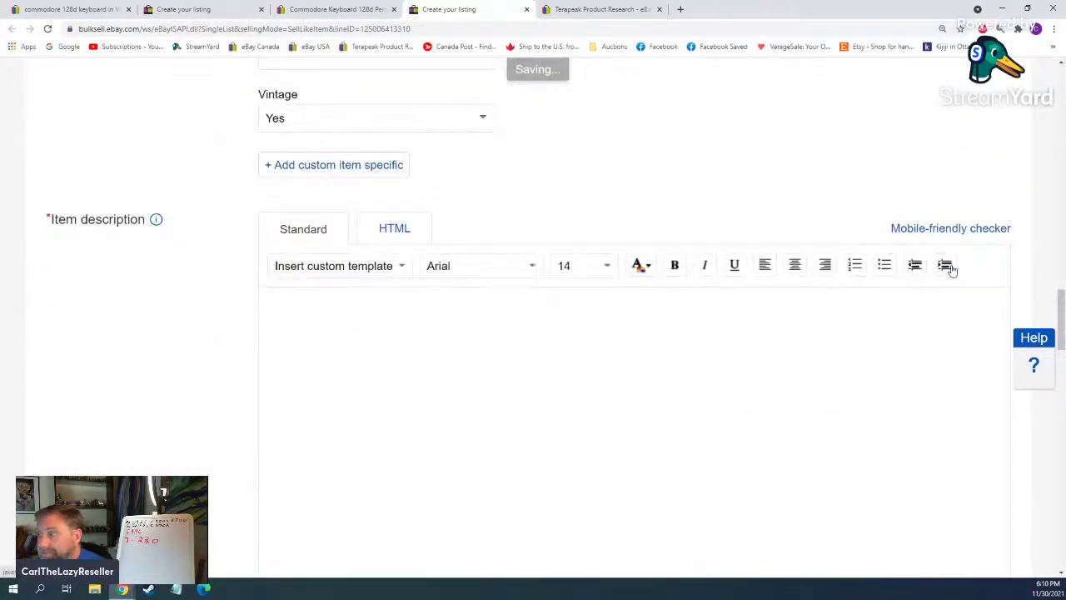
click(370, 268)
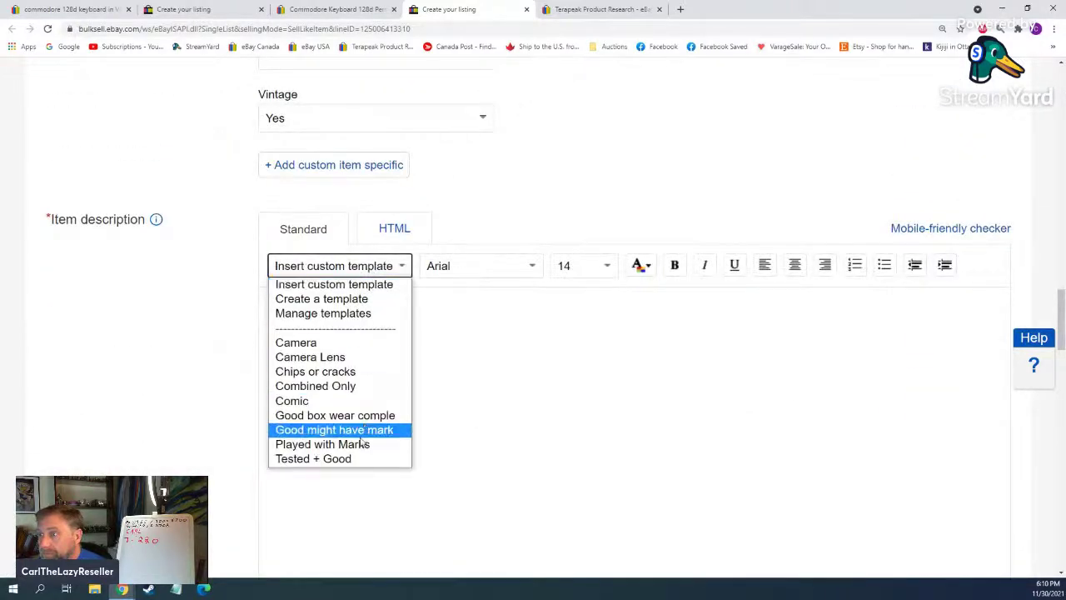
click(336, 343)
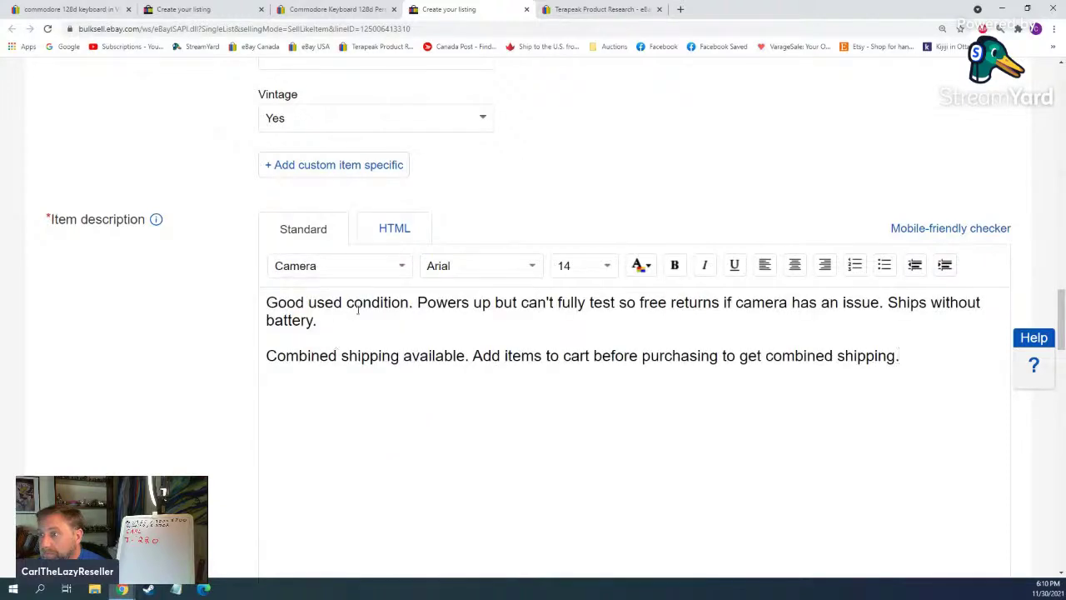
Step: Edit the description's first paragraph to read "Good used condition. Can't test so free returns if has an issue."
drag(418, 302, 528, 304)
text(C)
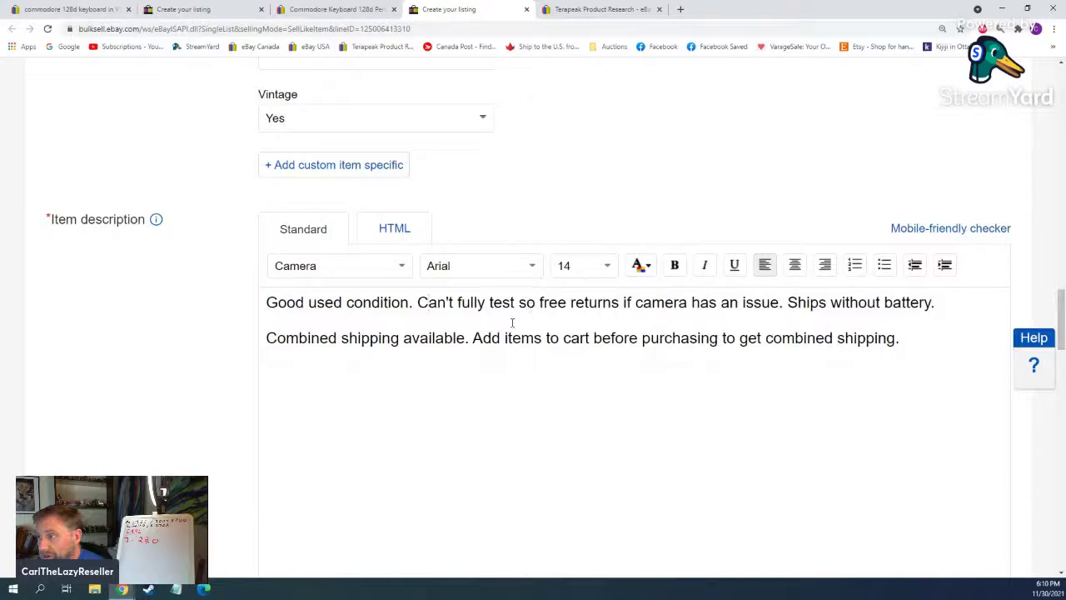
drag(457, 302, 490, 304)
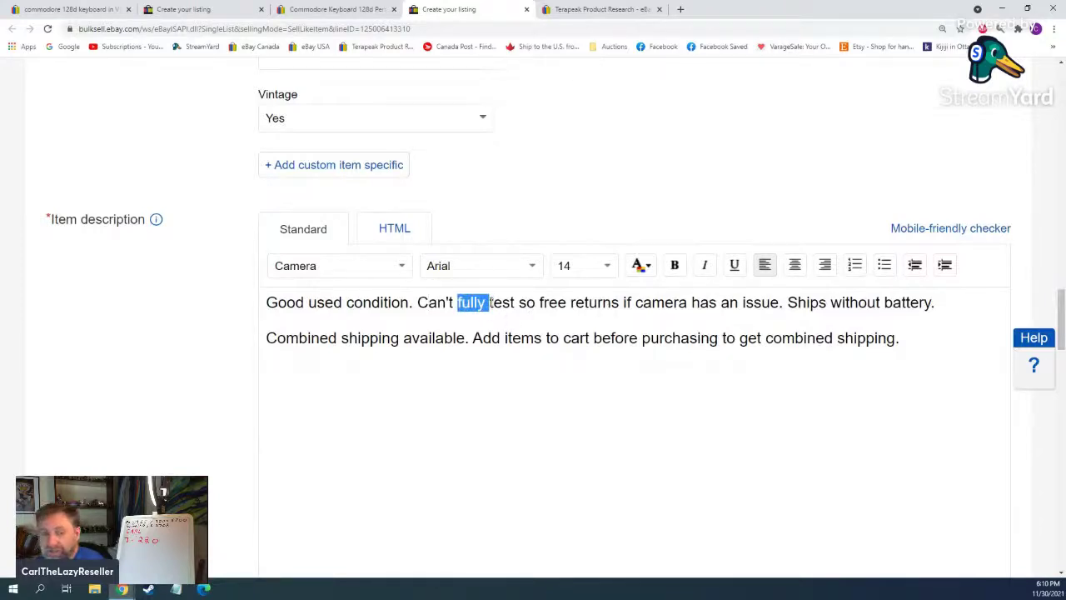
key(BackSpace)
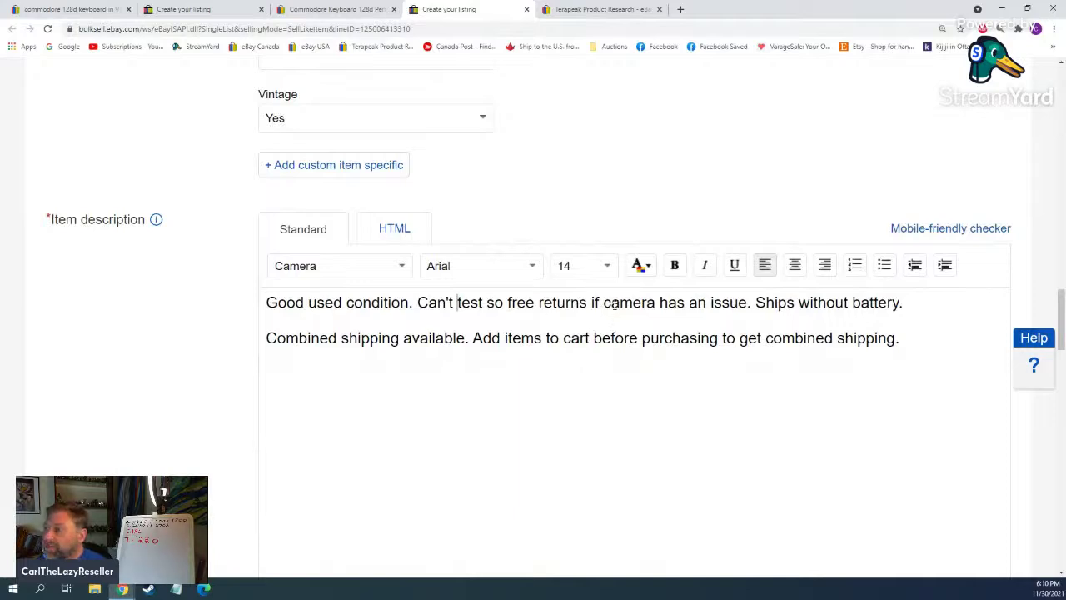
drag(601, 304, 895, 280)
key(BackSpace)
key(BackSpace)
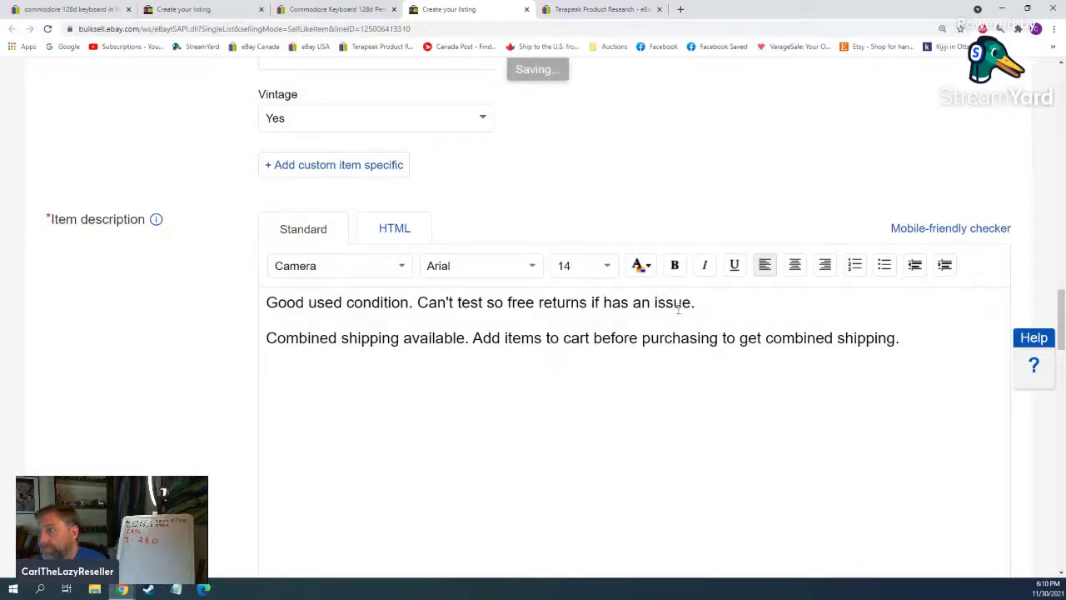
Step: Copy the description's first paragraph, from "Good used condition" to "has an issue", into the condition description
drag(699, 303, 236, 310)
key(ctrl+c)
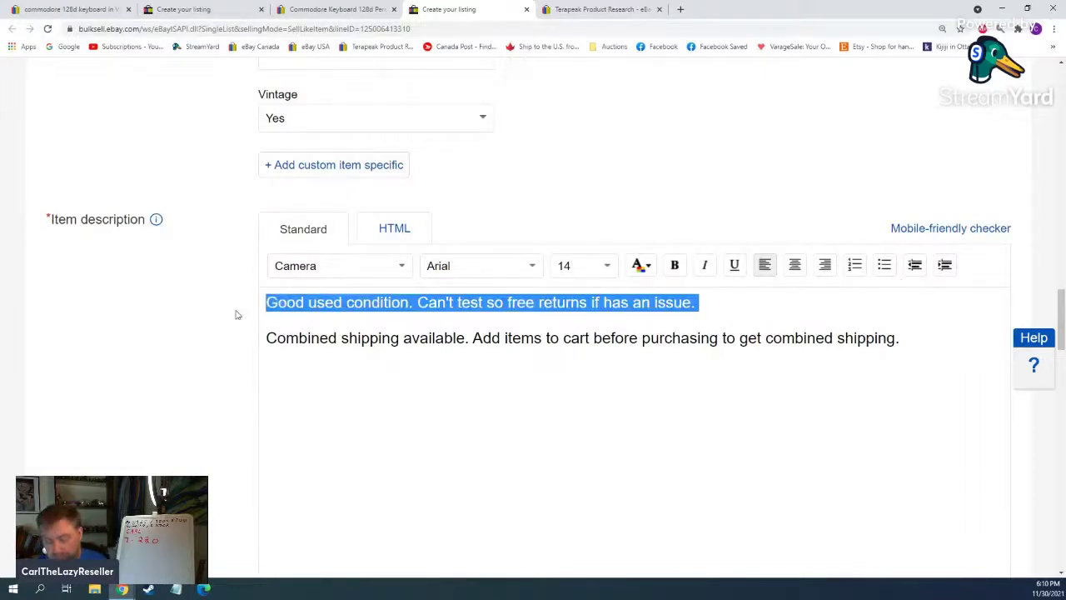
scroll(312, 364, up, 15)
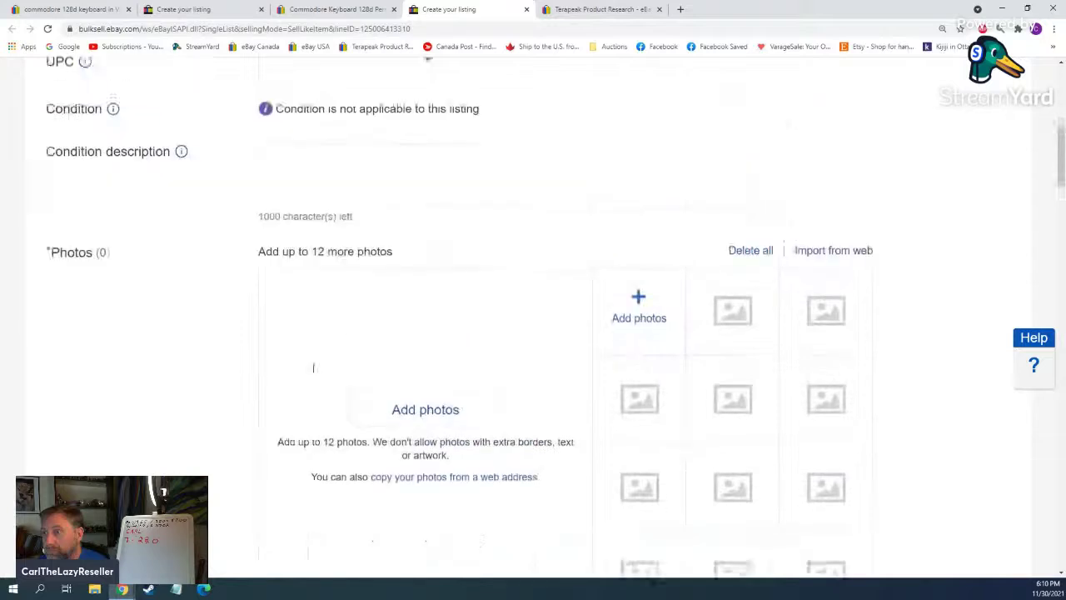
scroll(314, 367, up, 1)
click(338, 243)
key(ctrl+v)
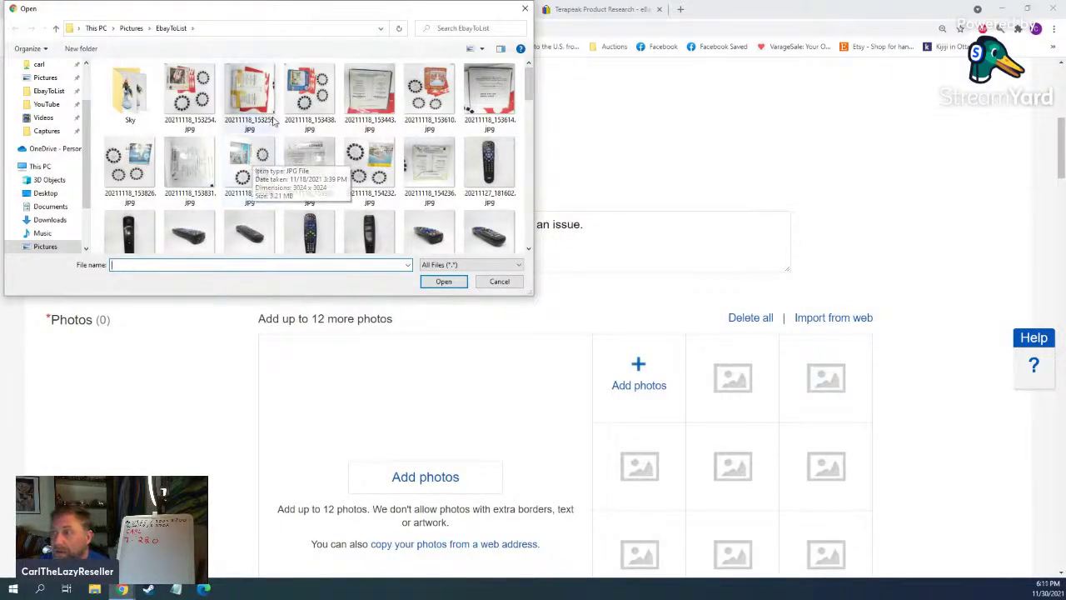
Step: Add the nine consecutive keyboard photos starting with 20211127_230542 from the EbayToList folder to the listing
scroll(308, 154, down, 10)
scroll(325, 158, up, 1)
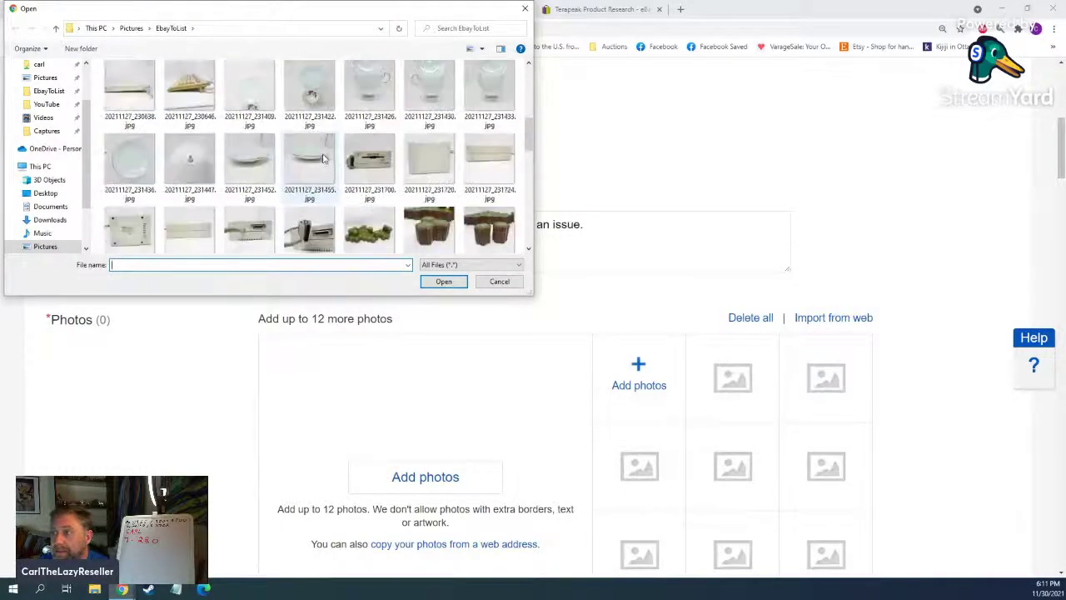
scroll(319, 163, up, 3)
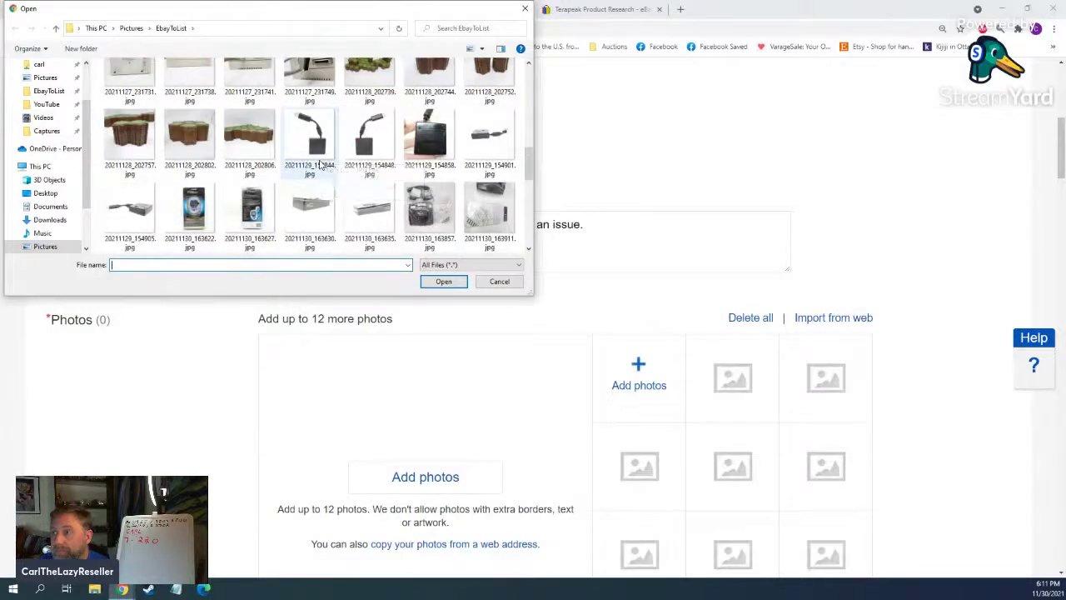
scroll(321, 164, down, 3)
scroll(320, 164, up, 2)
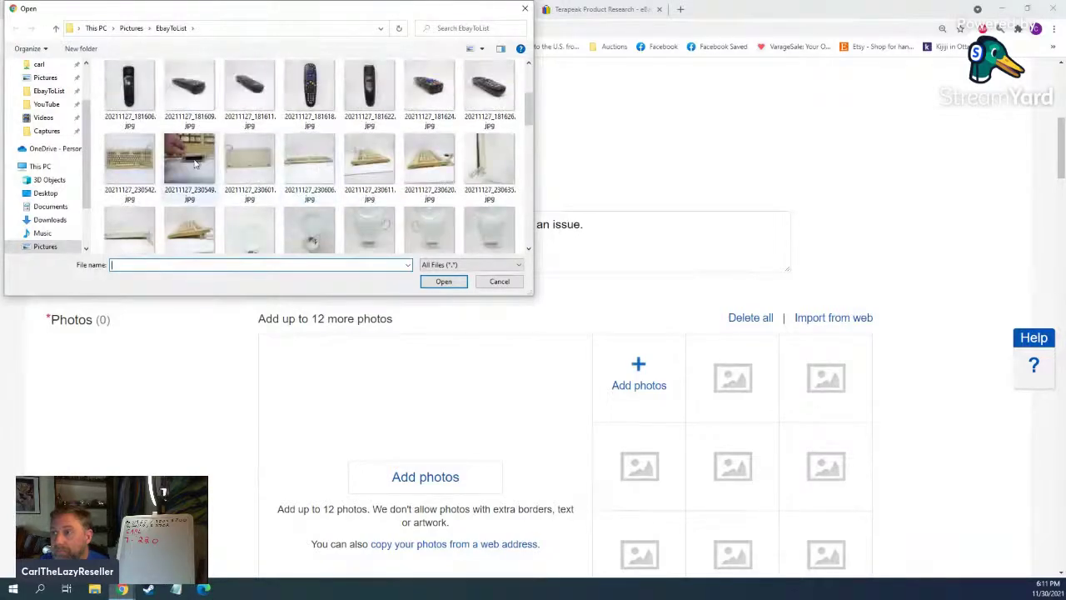
click(135, 164)
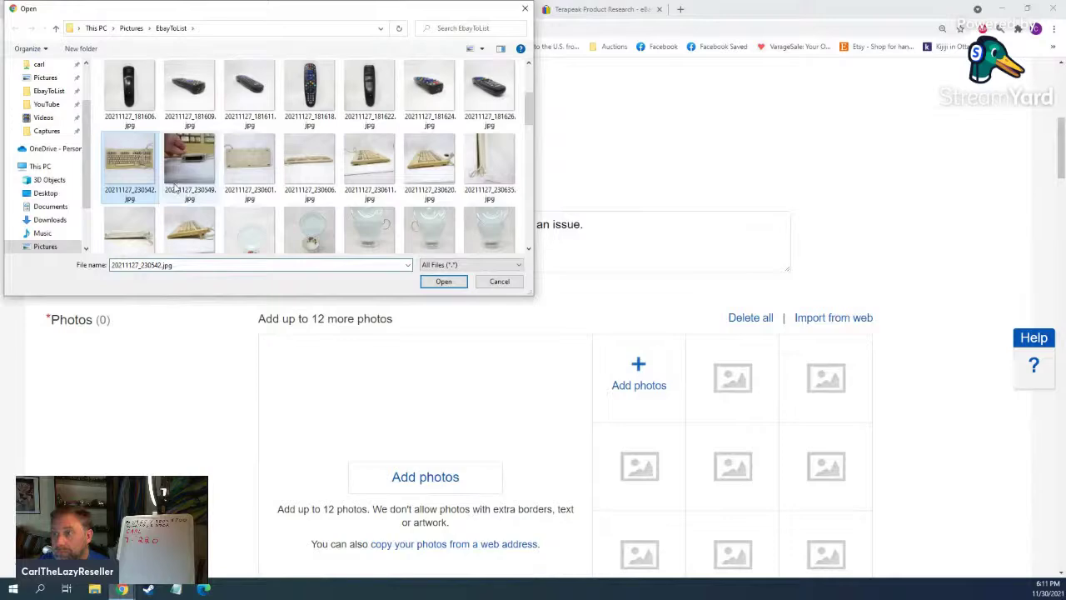
shift+click(193, 230)
click(444, 282)
scroll(449, 287, up, 5)
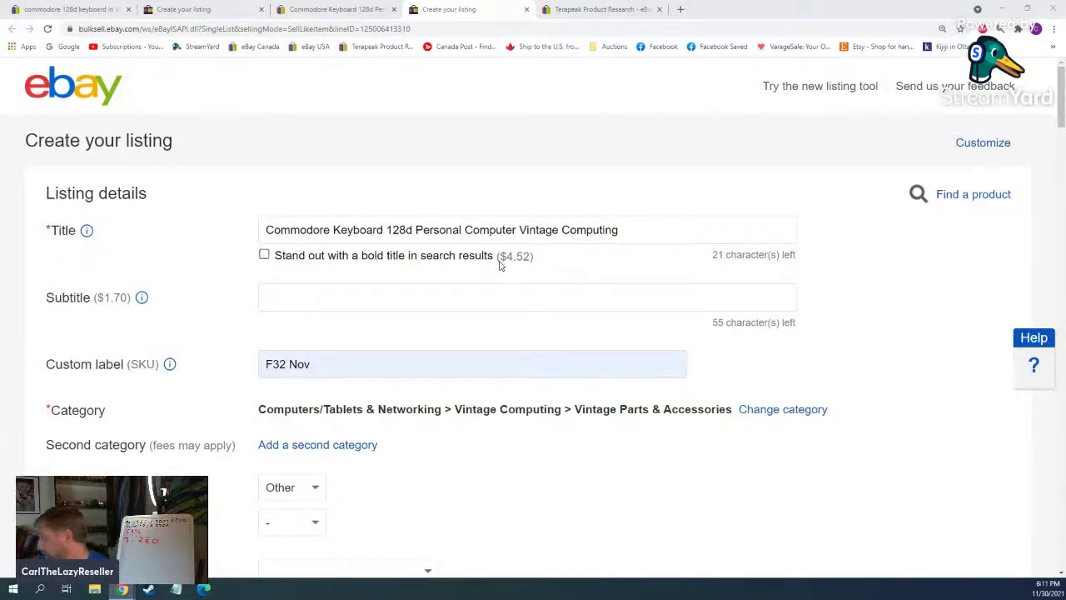
Step: Check the filled-in listing details and set the return policy to seller-paid returns, 30 days, money back
scroll(502, 259, down, 5)
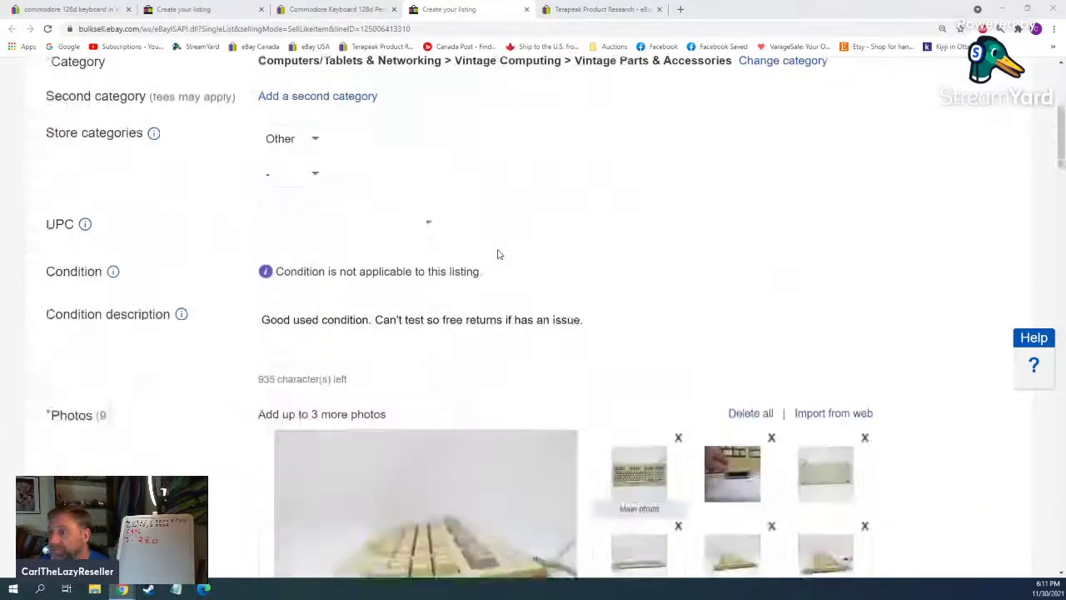
scroll(498, 254, up, 5)
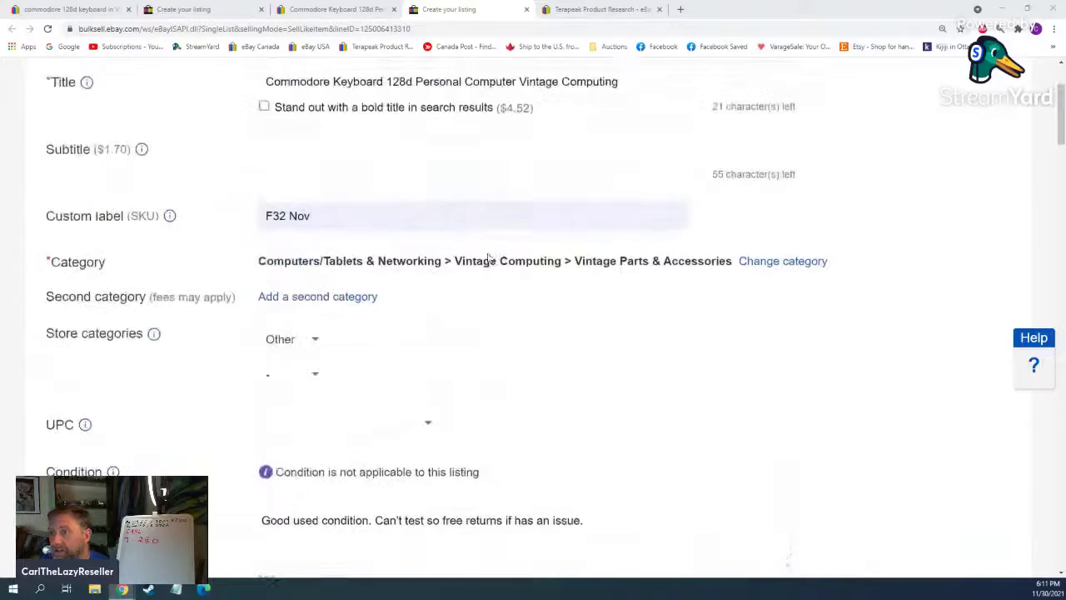
scroll(490, 254, down, 10)
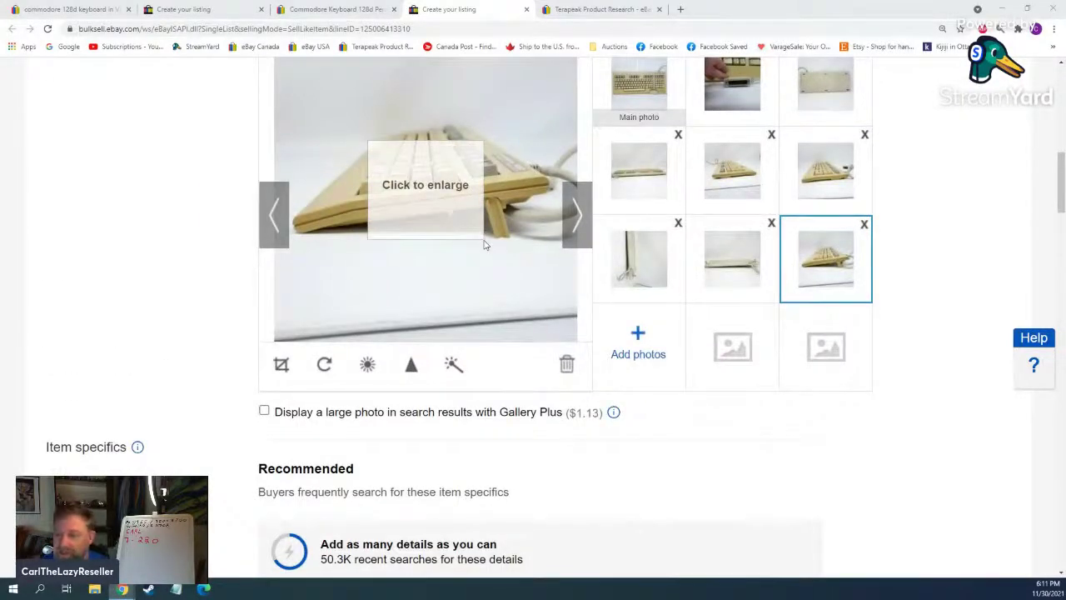
scroll(351, 177, down, 5)
scroll(351, 178, down, 2)
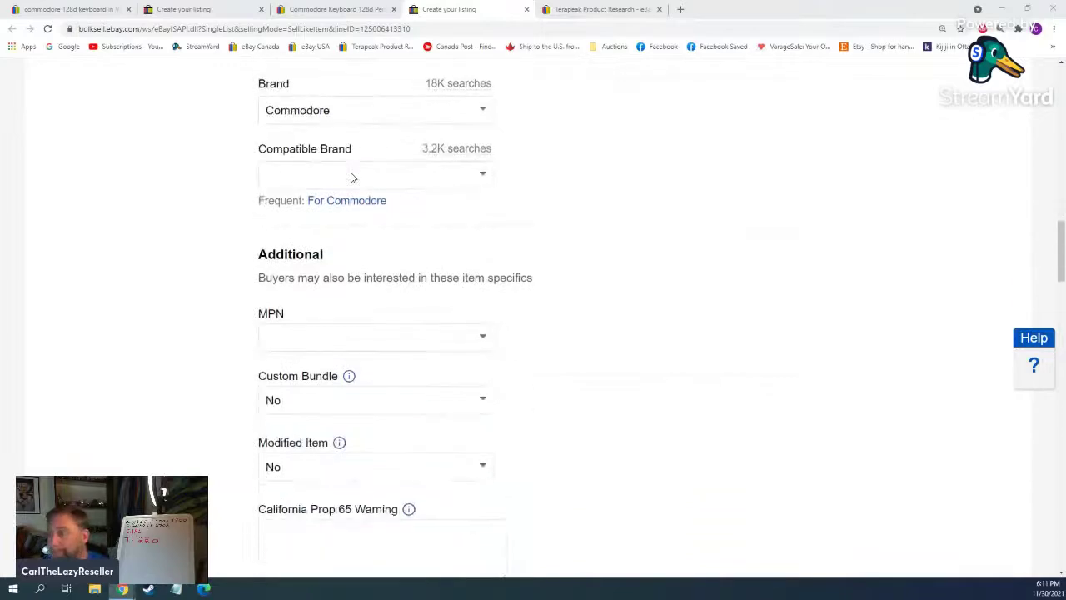
scroll(347, 173, down, 15)
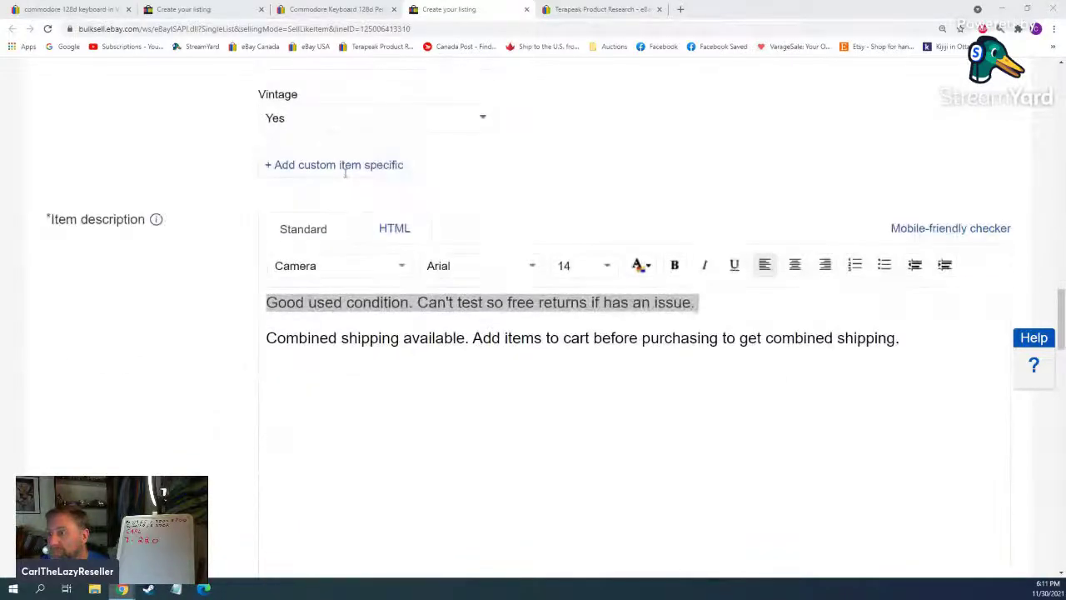
scroll(347, 173, down, 5)
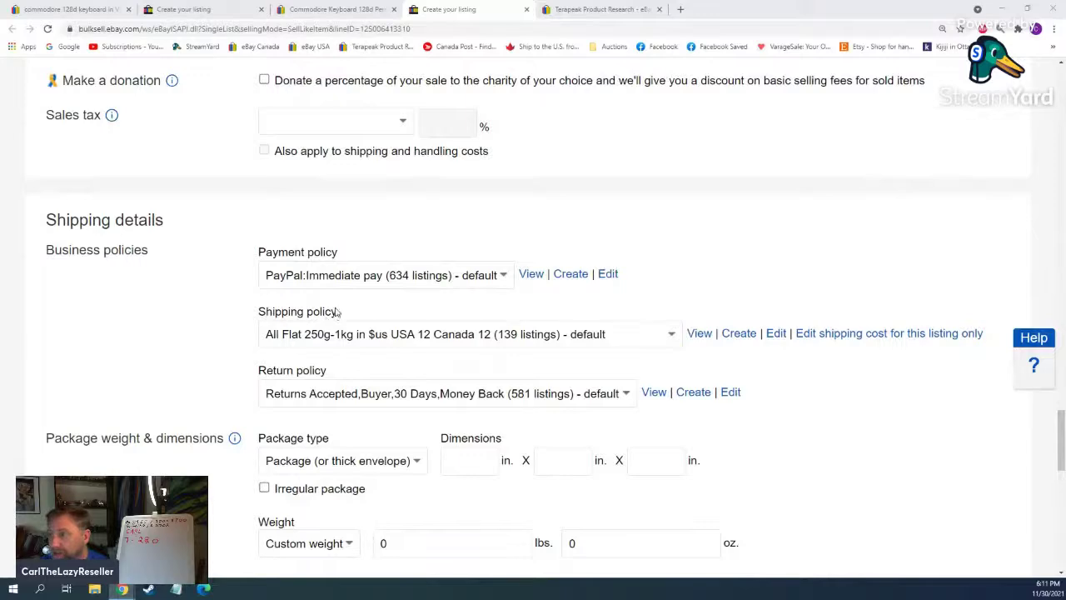
click(350, 388)
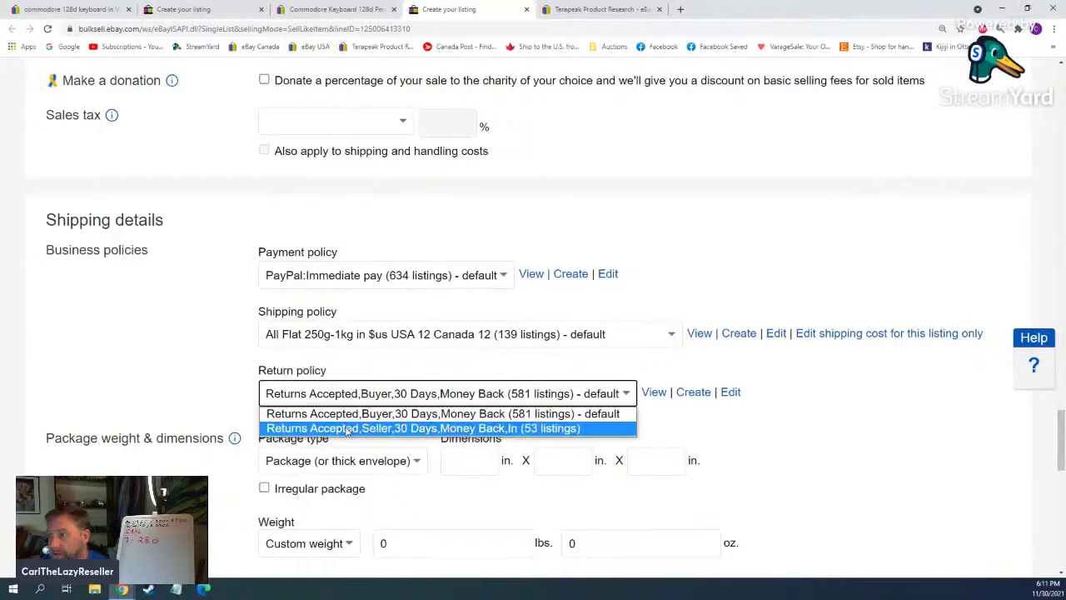
click(349, 430)
Step: Compare the sold prices of Commodore 128D keyboards with the active listings by turning off the Sold Items filter
scroll(188, 358, up, 3)
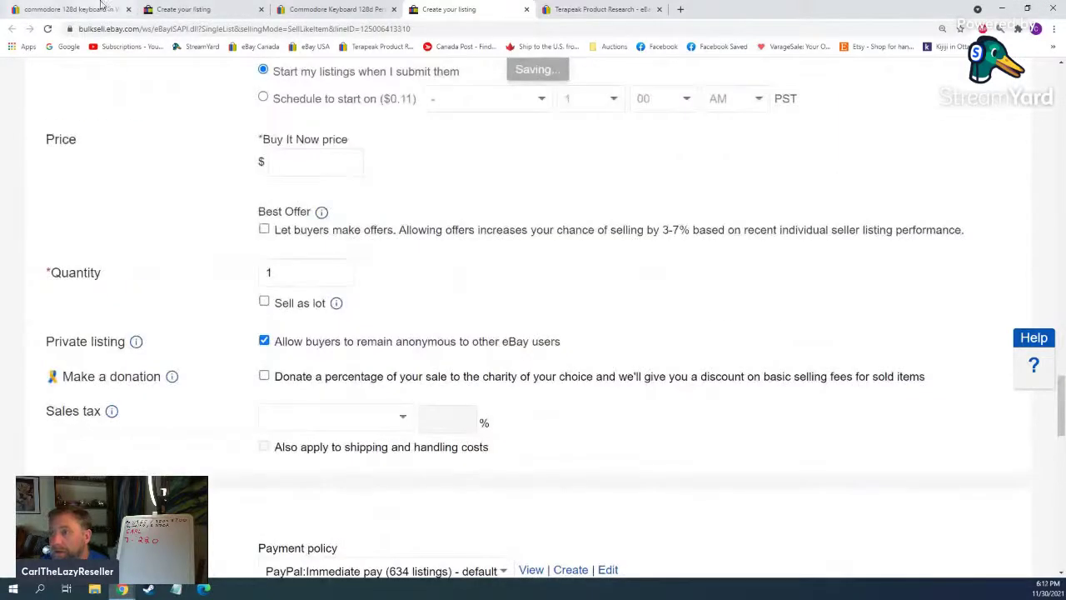
click(177, 8)
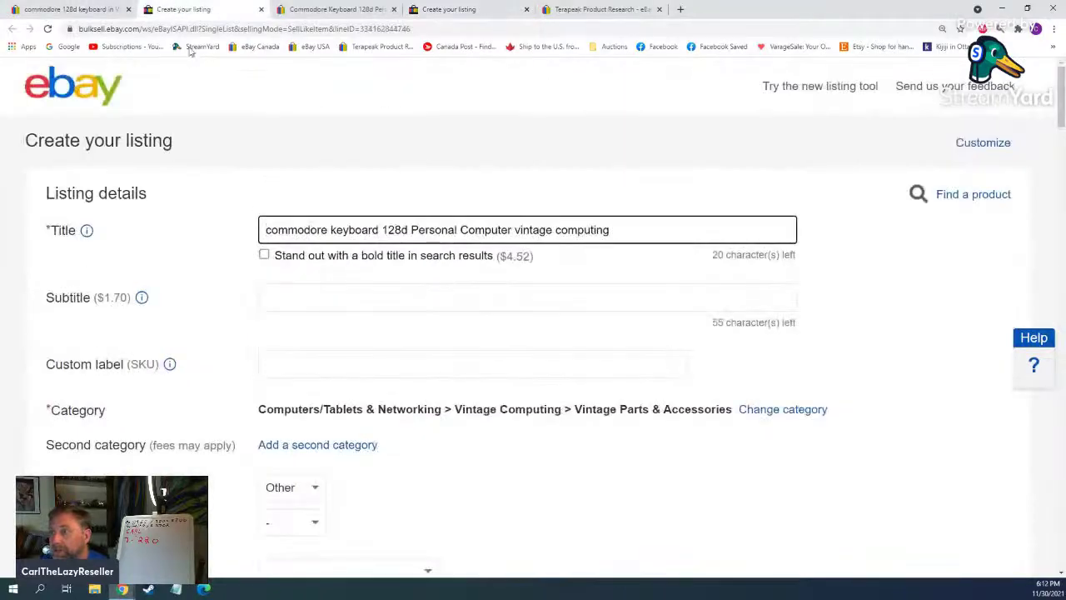
click(449, 10)
click(65, 7)
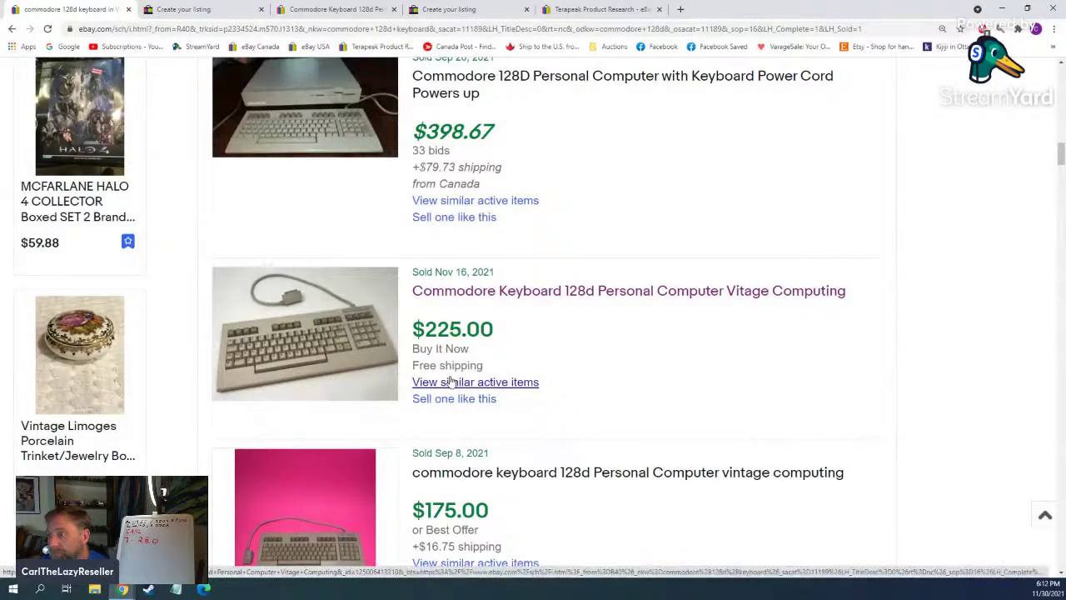
scroll(450, 380, down, 5)
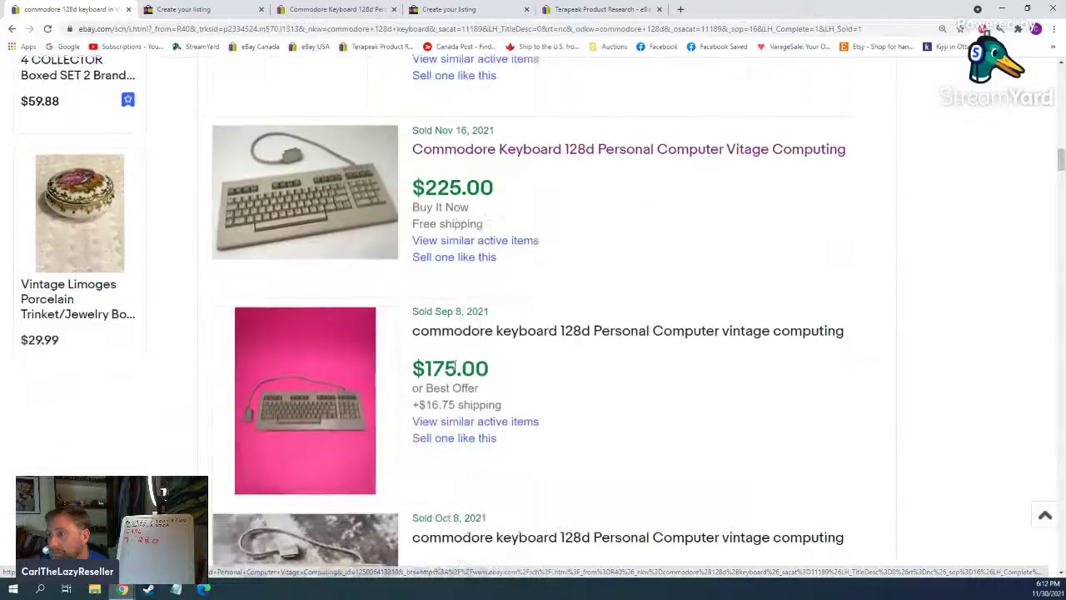
scroll(455, 369, up, 10)
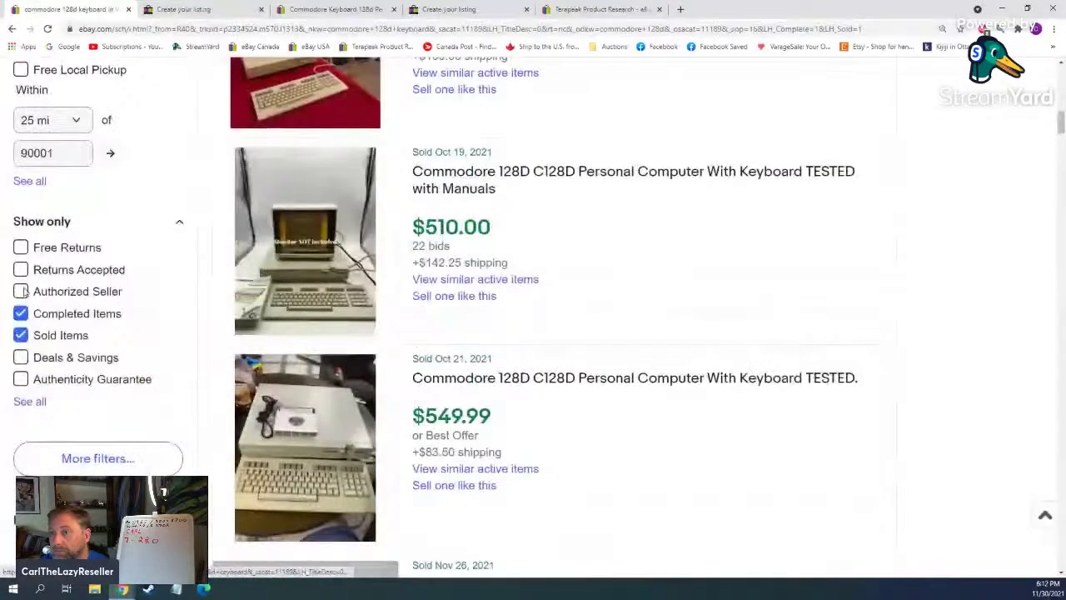
click(21, 335)
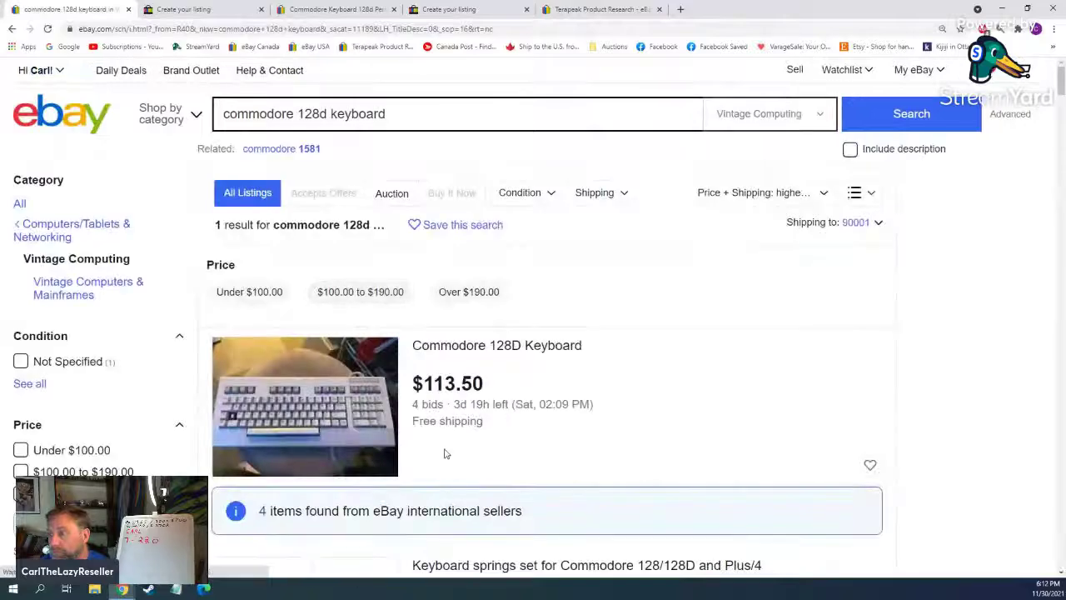
scroll(440, 450, down, 4)
scroll(436, 447, up, 4)
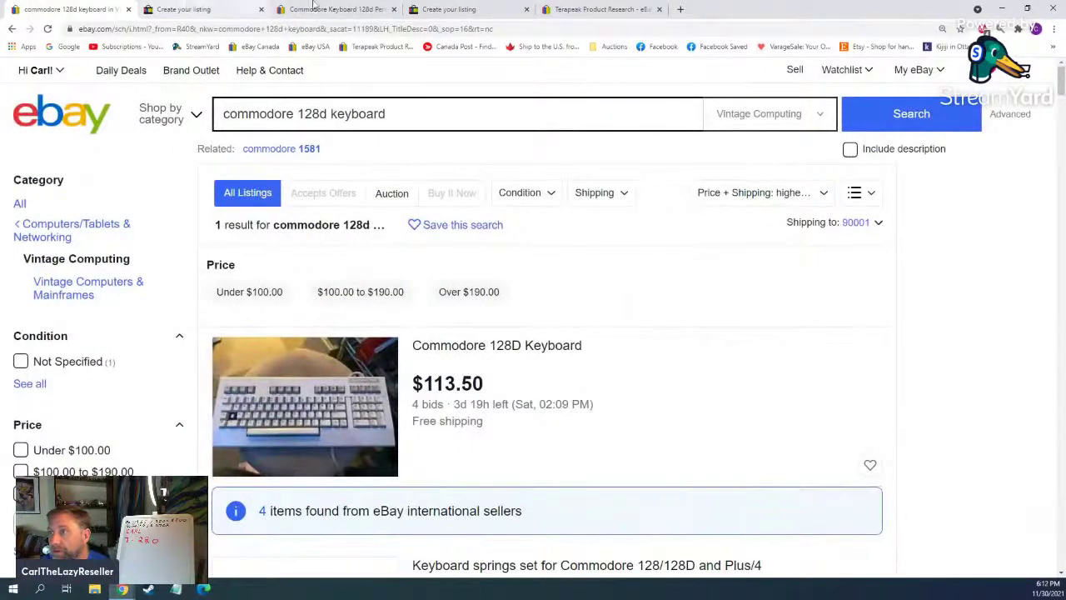
Step: Set the Commodore keyboard listing's Buy It Now price to 199.99
click(441, 9)
click(290, 159)
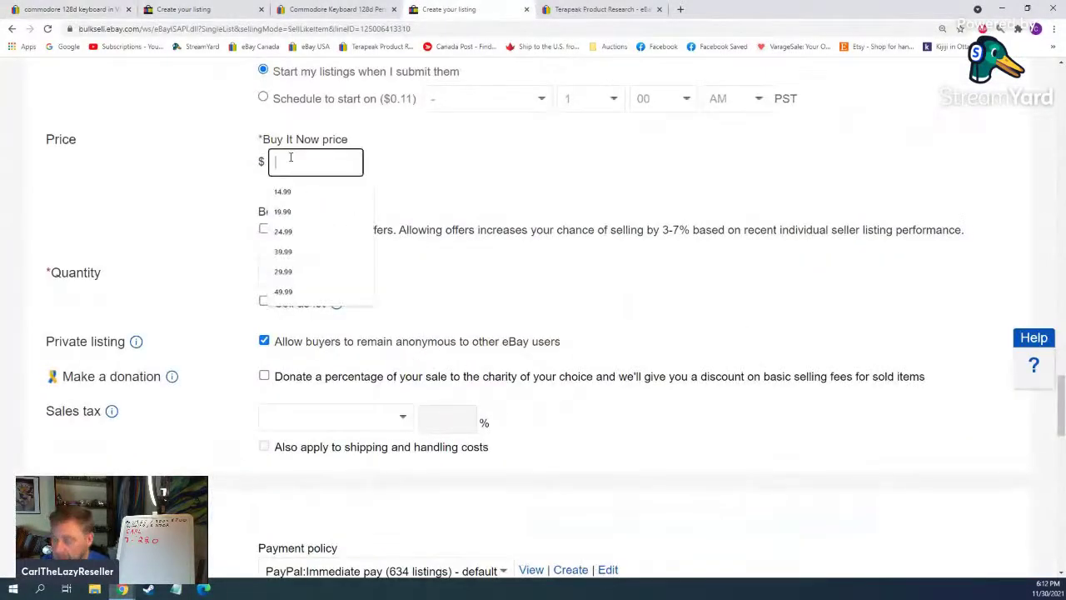
text(199.99)
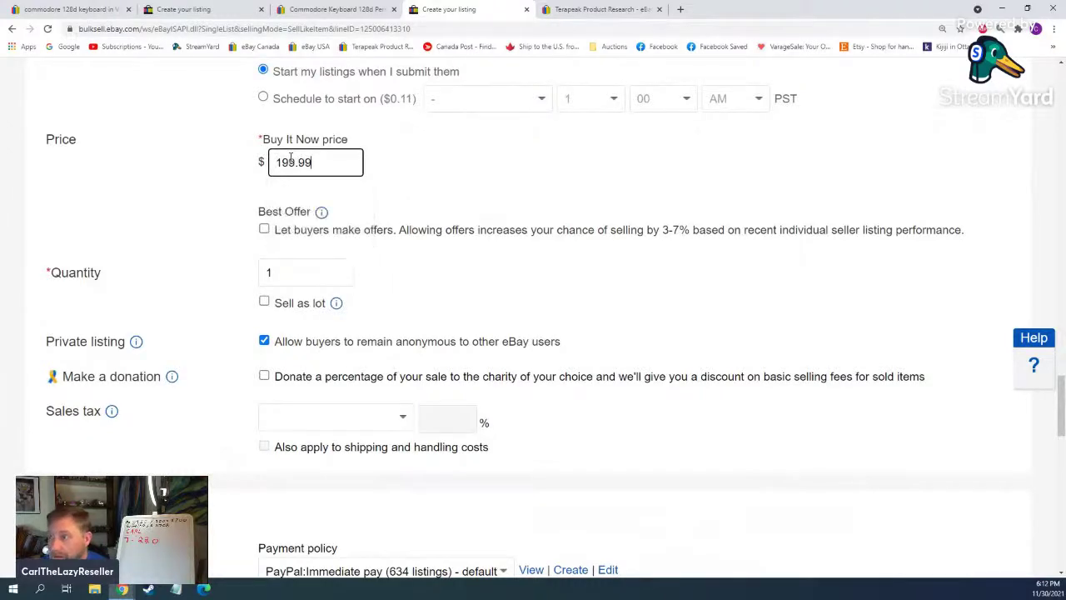
click(472, 175)
scroll(471, 174, down, 2)
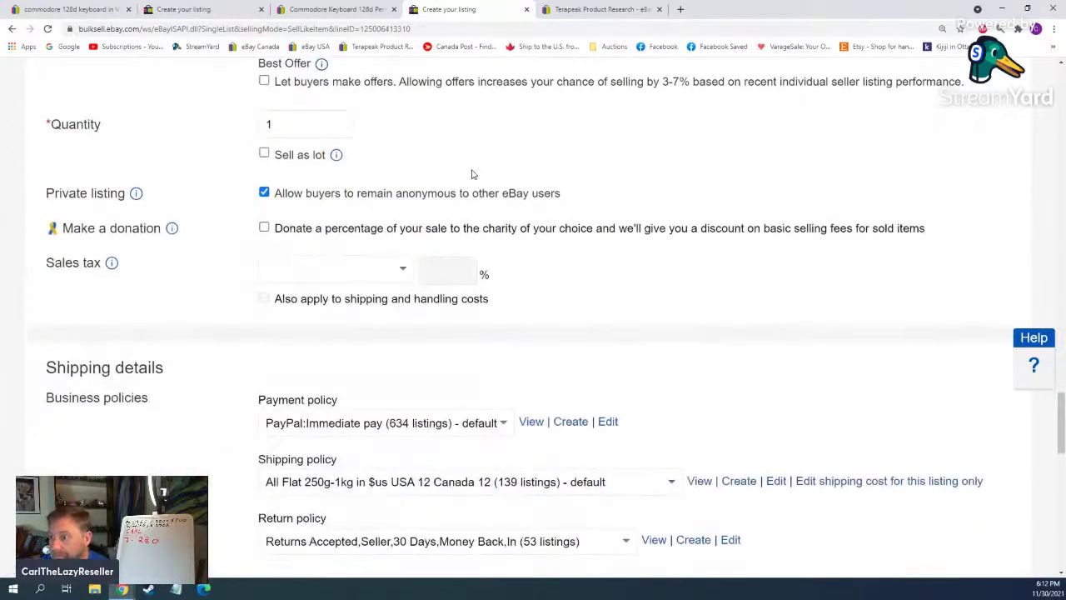
scroll(471, 174, up, 2)
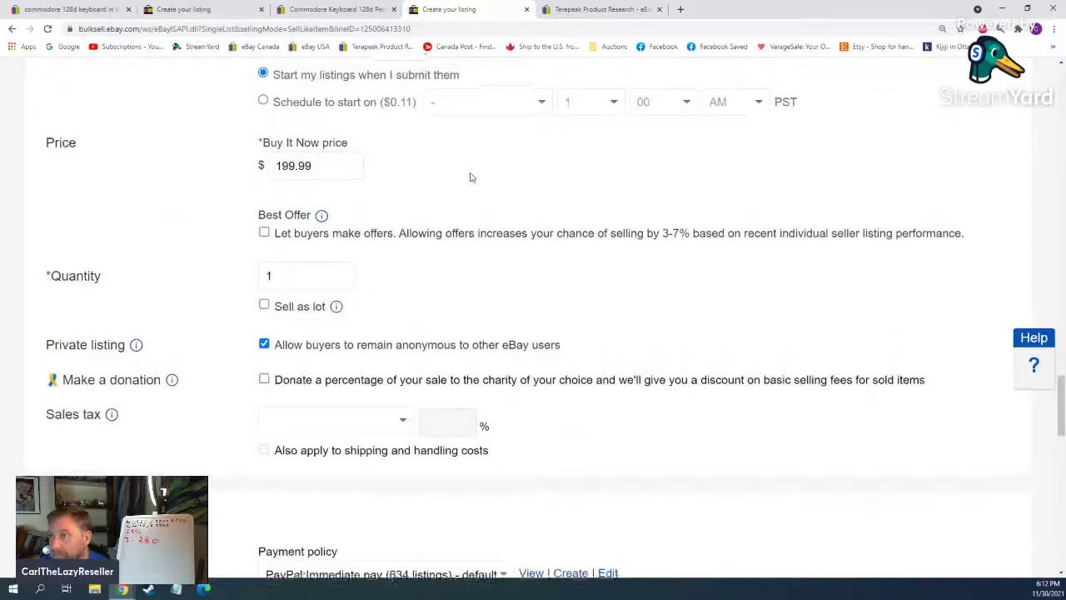
Step: Review the keyboard listing's title, photos, item specifics, description and selling details, and submit the listing
scroll(471, 175, up, 15)
scroll(470, 174, up, 15)
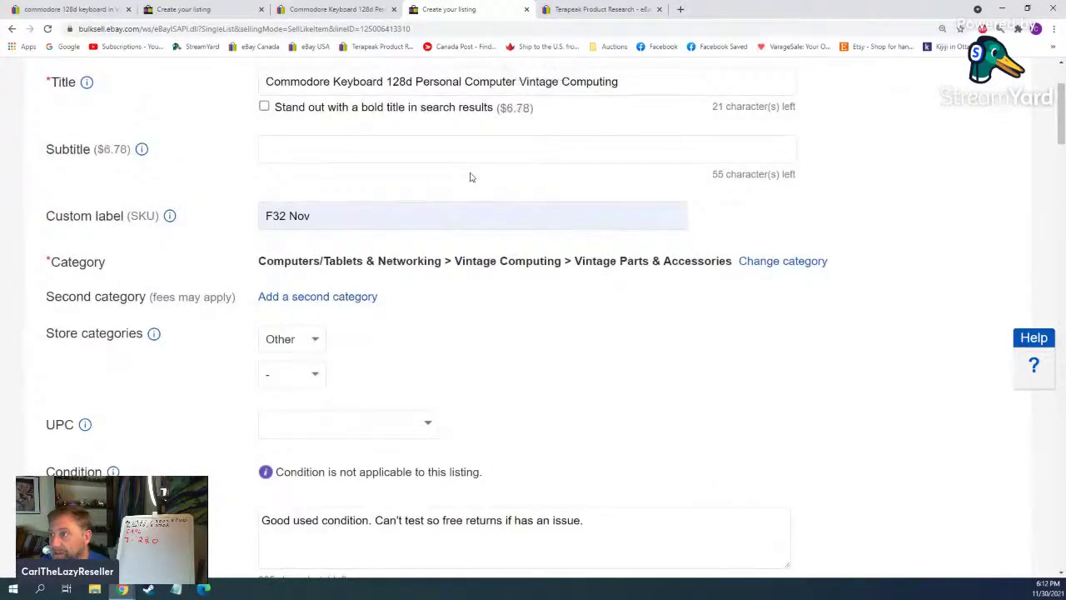
scroll(471, 175, down, 4)
scroll(471, 175, down, 15)
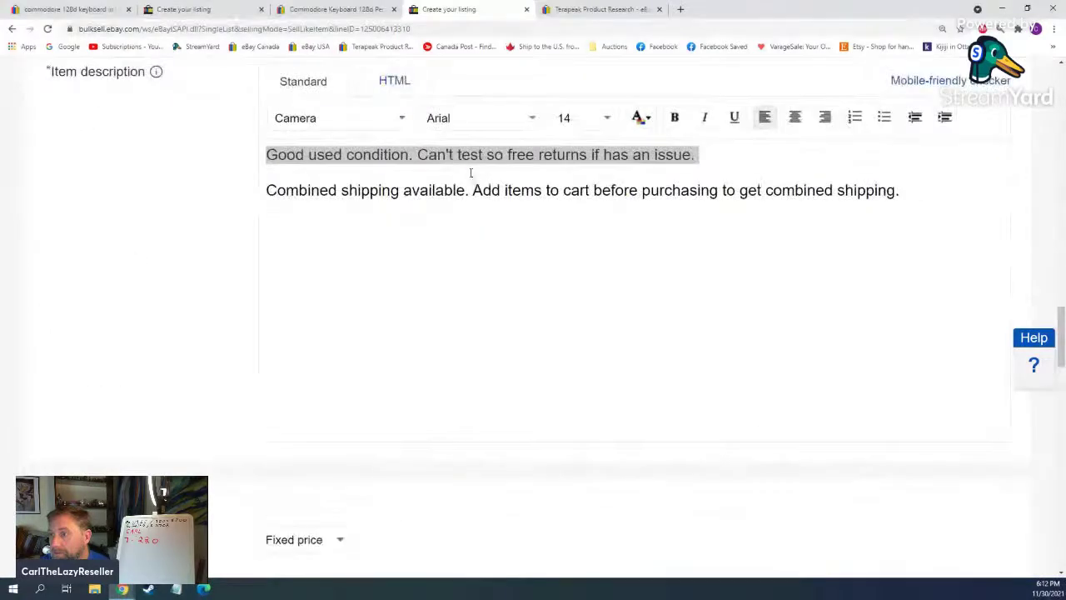
scroll(471, 173, down, 6)
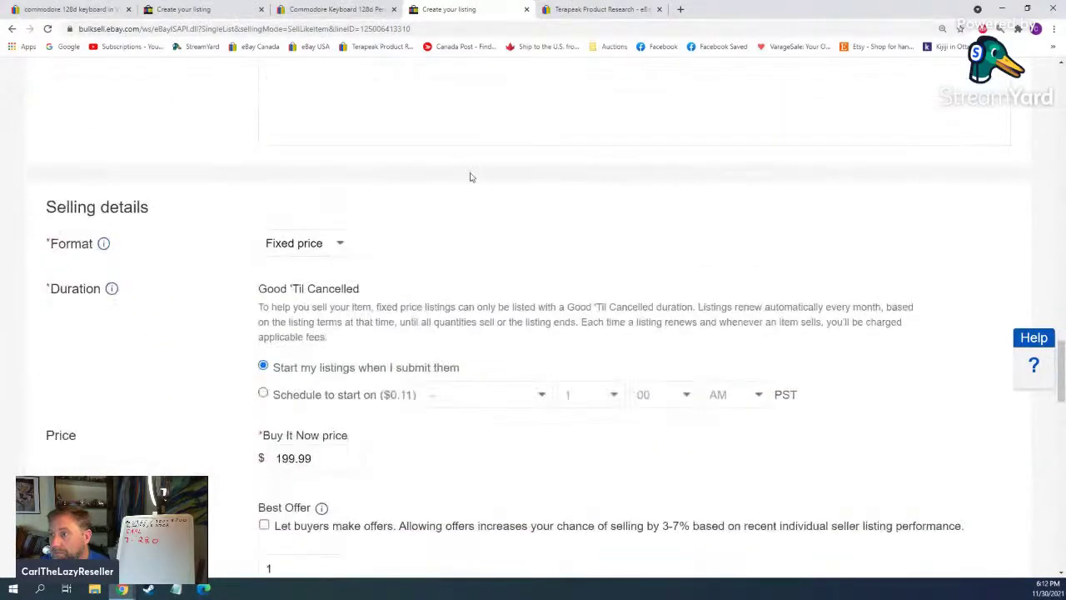
scroll(470, 173, up, 6)
middle_click(469, 171)
scroll(159, 269, down, 2)
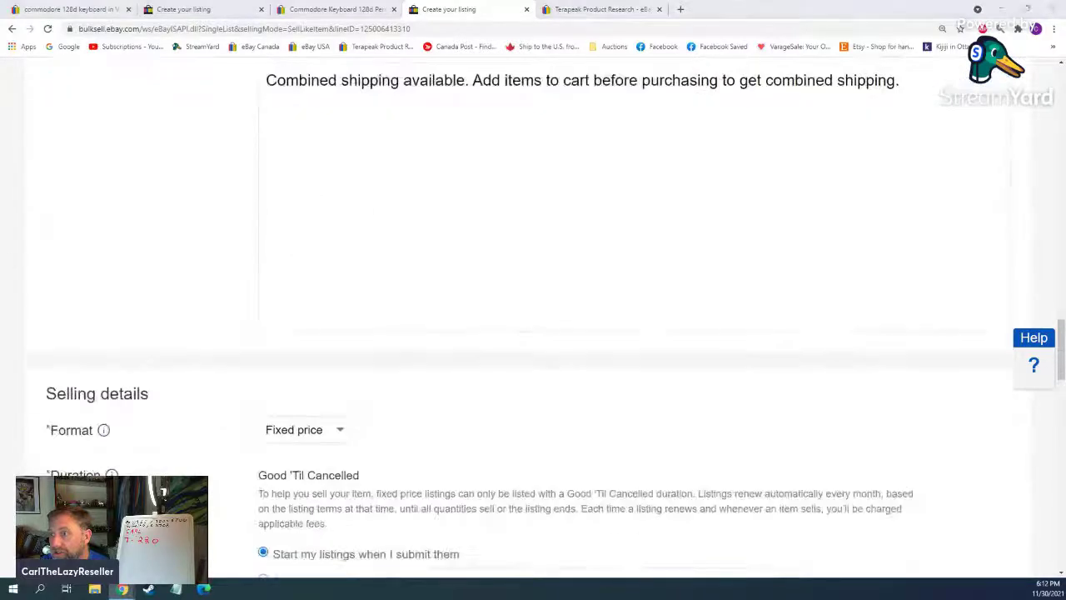
scroll(144, 205, up, 8)
scroll(144, 204, up, 10)
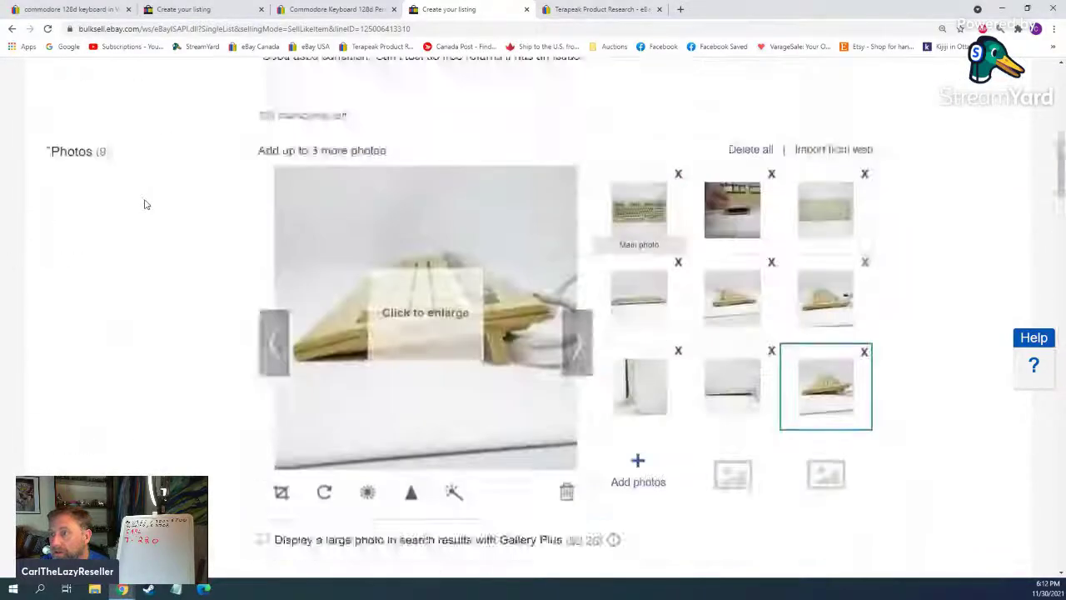
scroll(241, 247, down, 15)
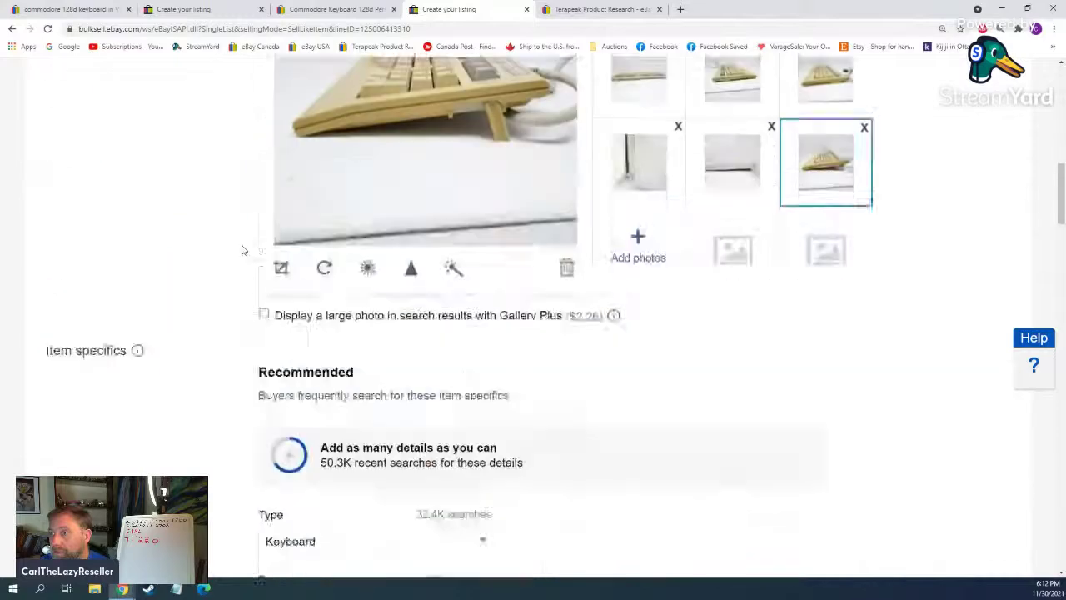
scroll(242, 250, down, 15)
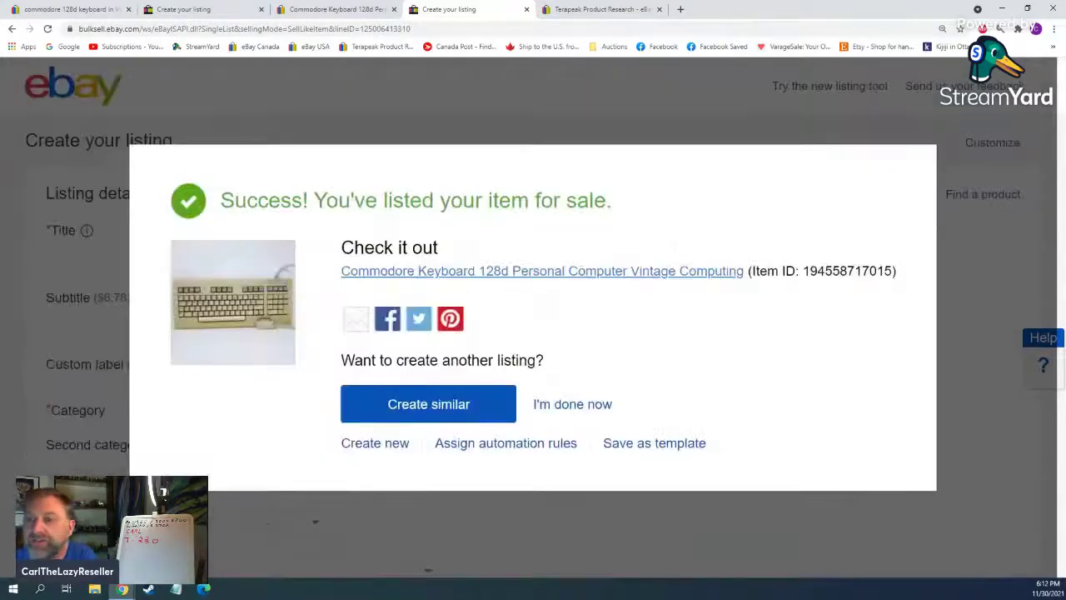
Step: Finish without creating another listing and check the new keyboard entry among the active listings
click(572, 405)
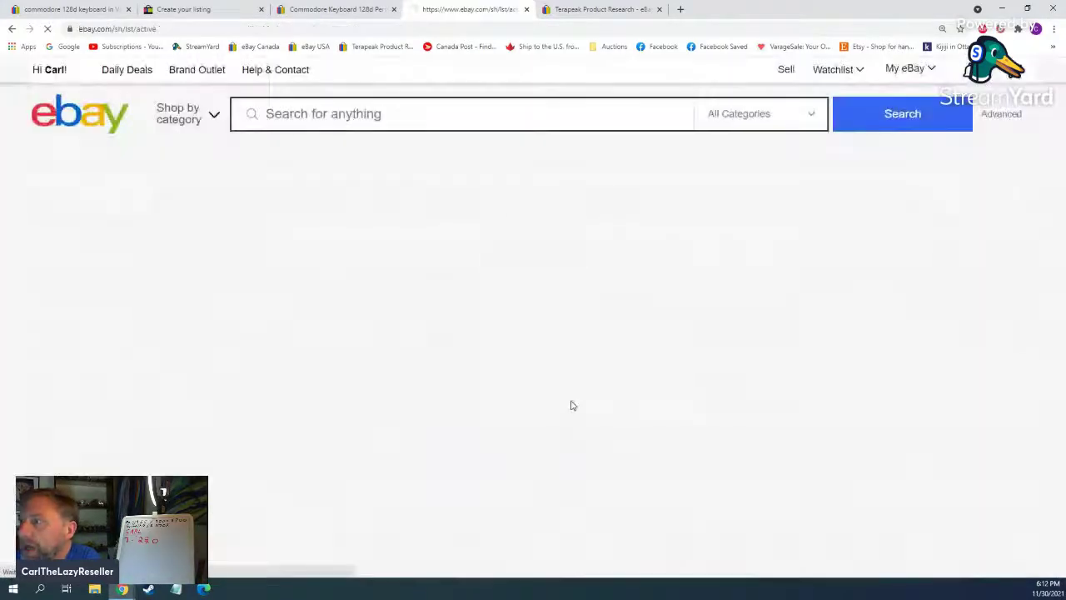
scroll(513, 305, down, 2)
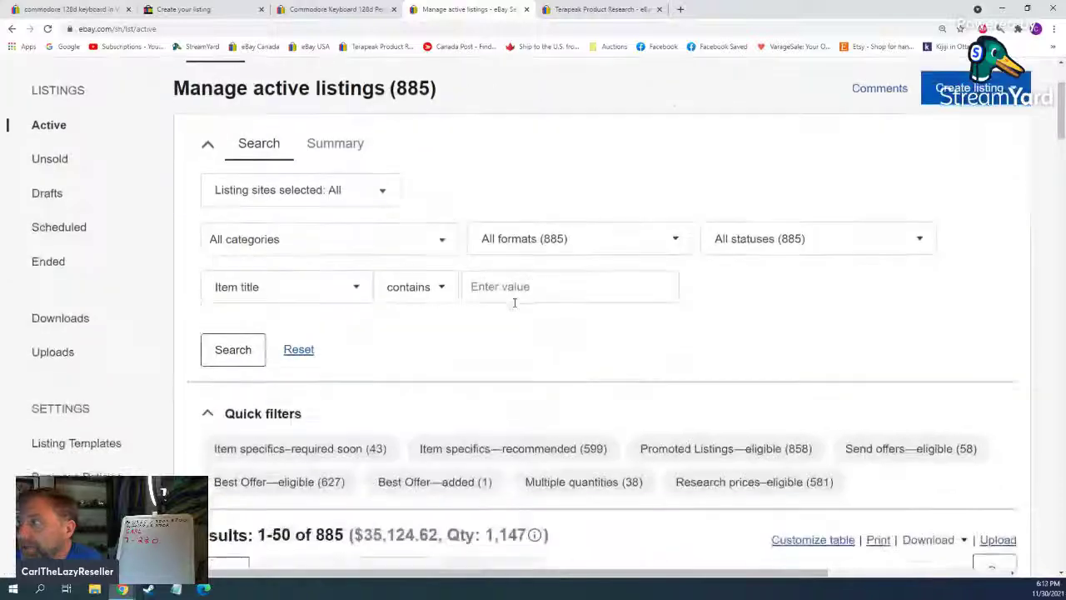
scroll(514, 305, down, 4)
scroll(514, 308, down, 3)
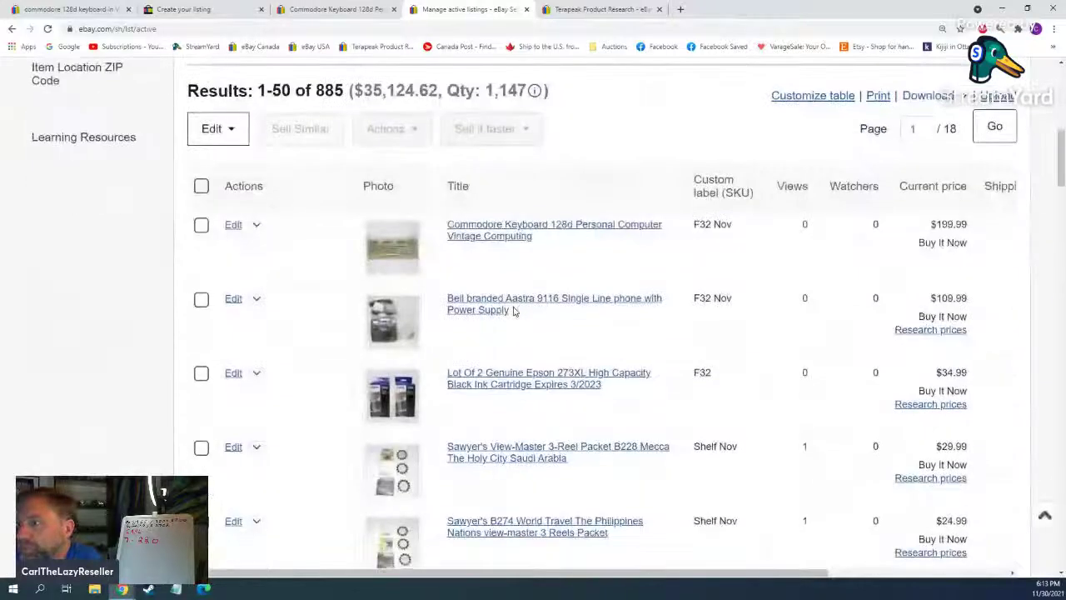
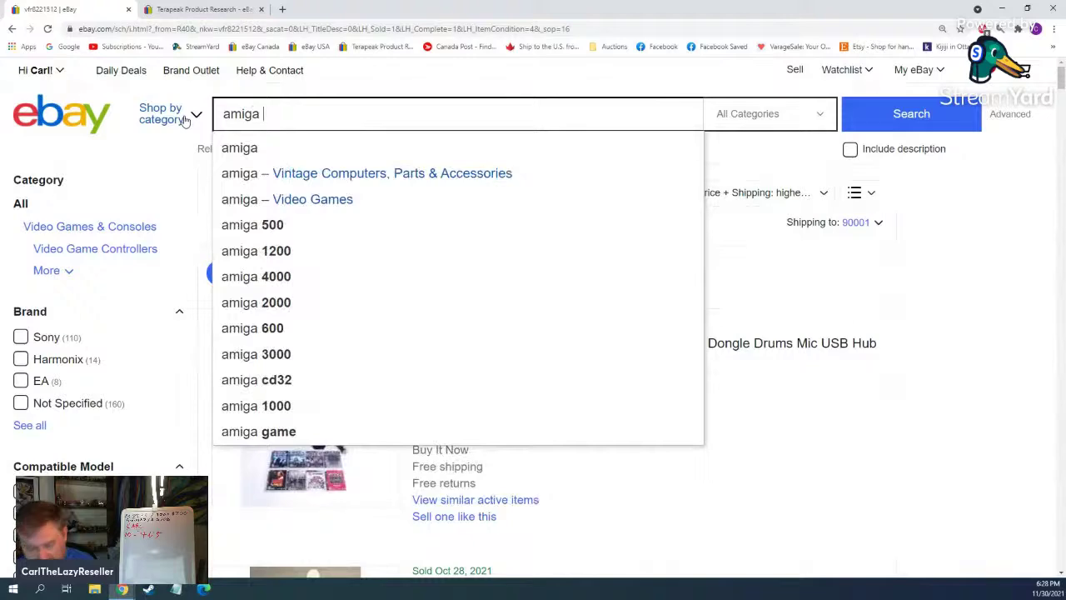
Step: Search sold listings for "amiga 1010" and start a similar listing from the $65.00 "Vintage AMIGA 1010 External 3.5 Disk Drive"
text(1010)
key(Return)
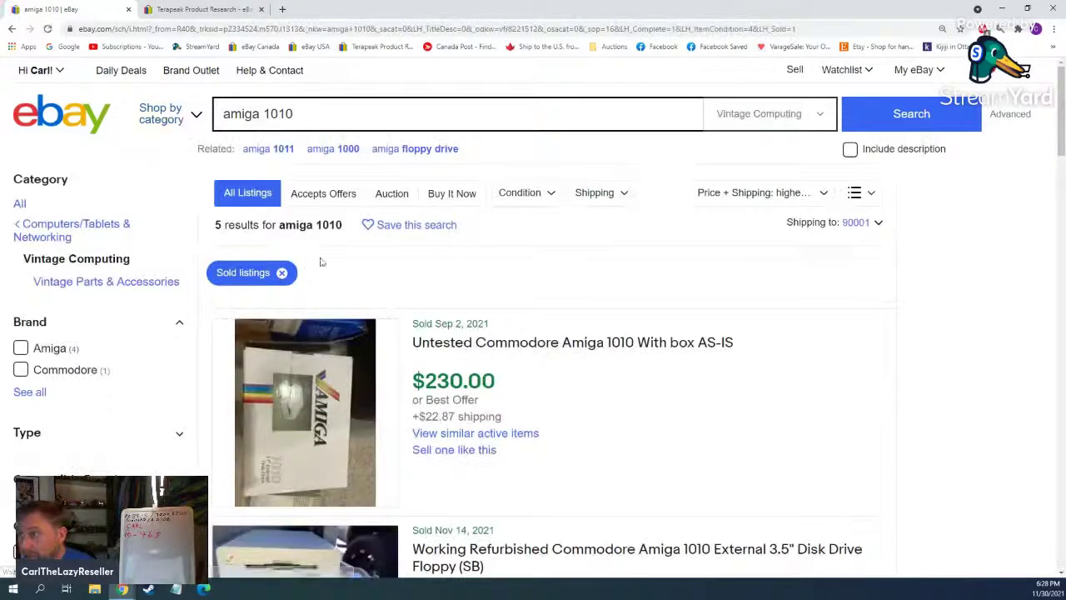
scroll(351, 254, down, 5)
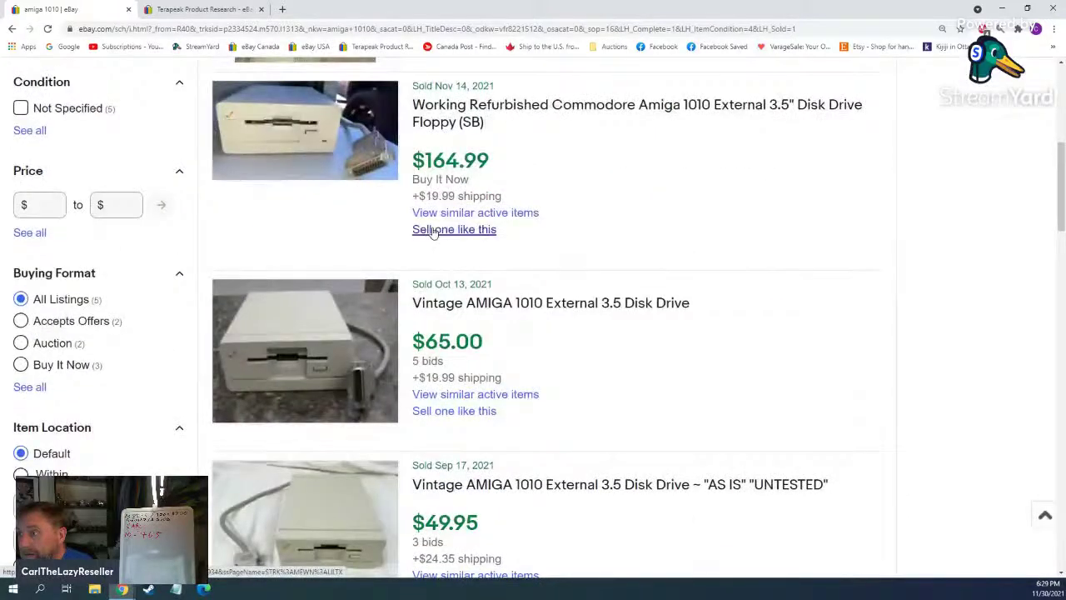
scroll(431, 274, down, 2)
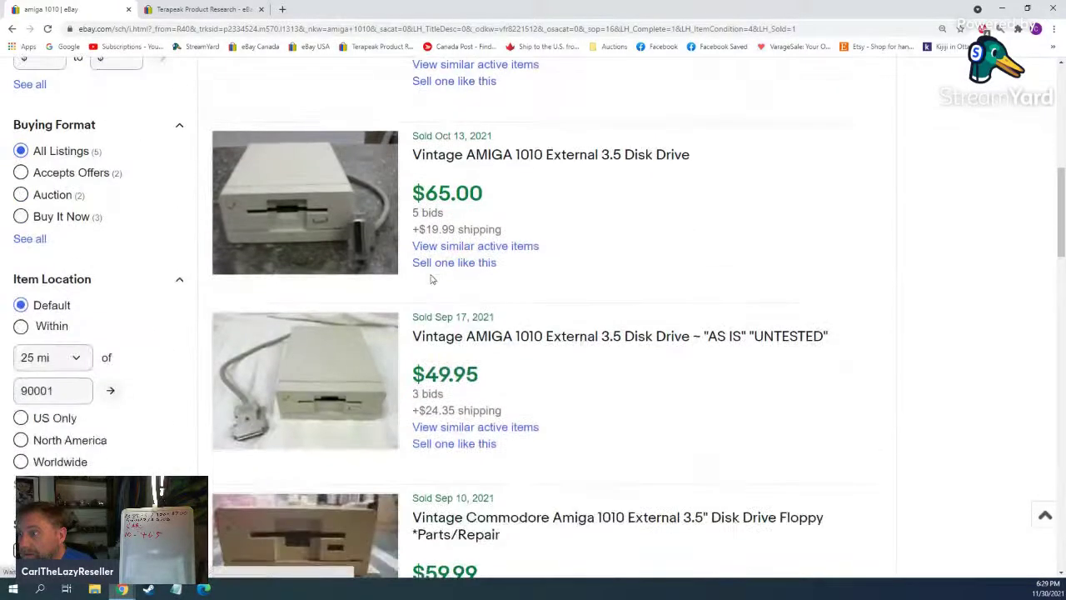
middle_click(442, 263)
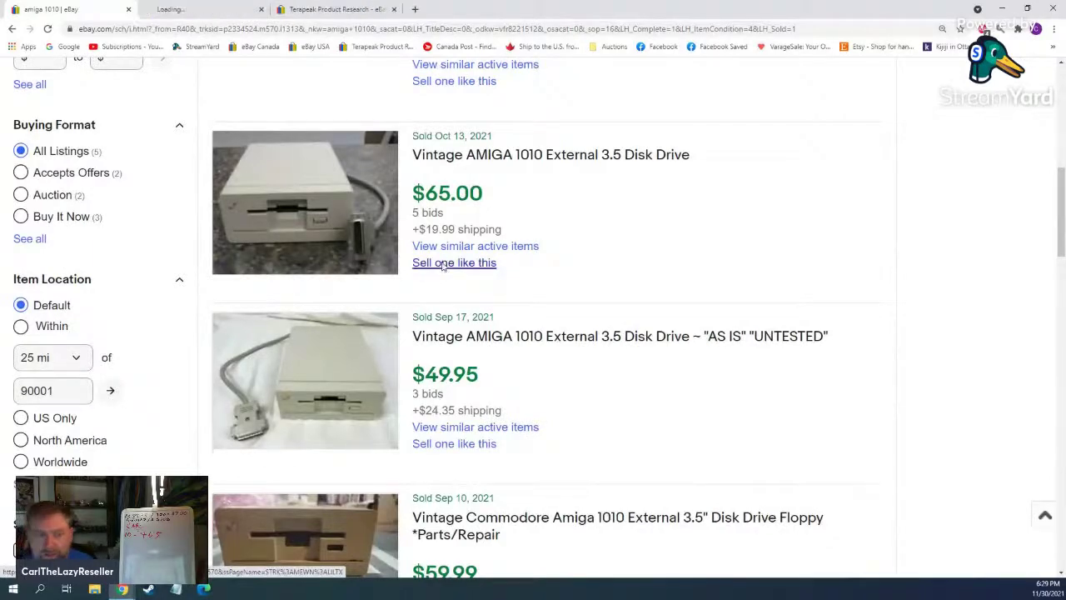
Step: Copy the "amiga 1010" search term into Terapeak product research and run it for the last 365 days
scroll(417, 233, up, 7)
drag(350, 121, 218, 114)
key(ctrl+c)
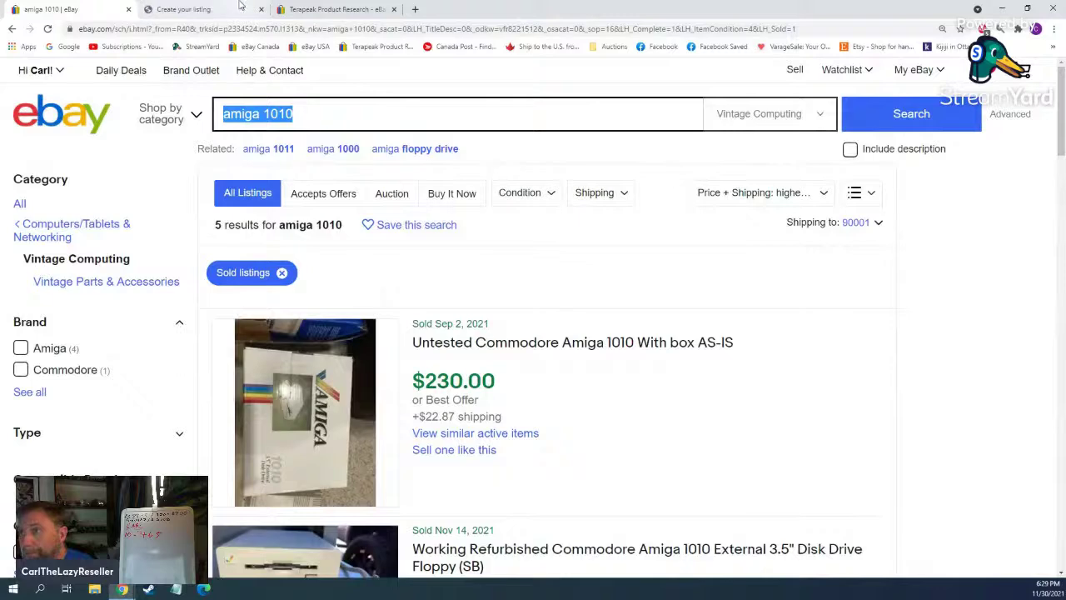
click(328, 9)
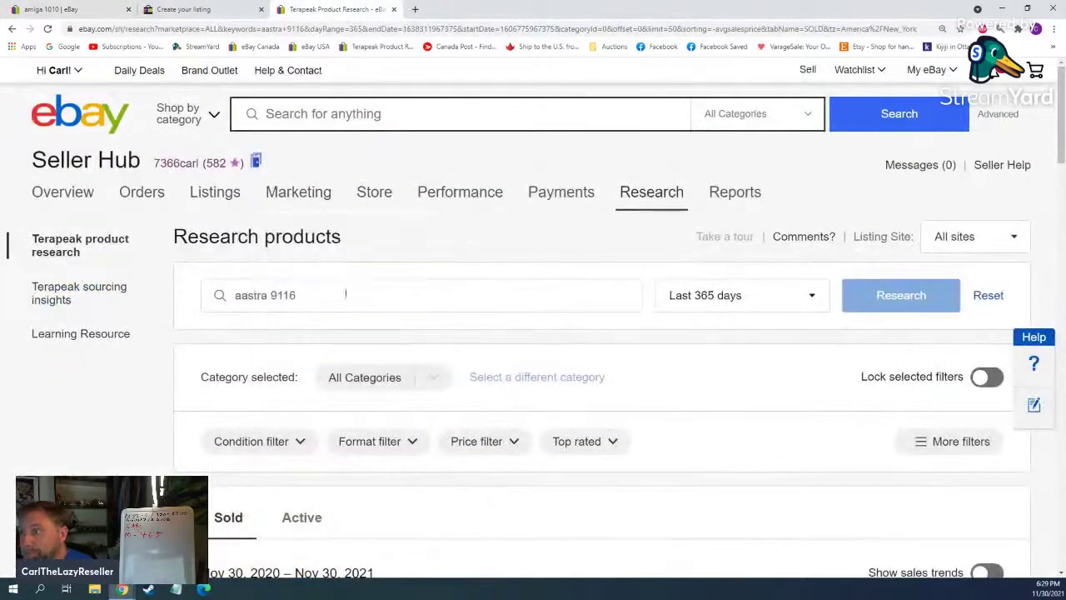
drag(309, 293, 181, 300)
key(ctrl+v)
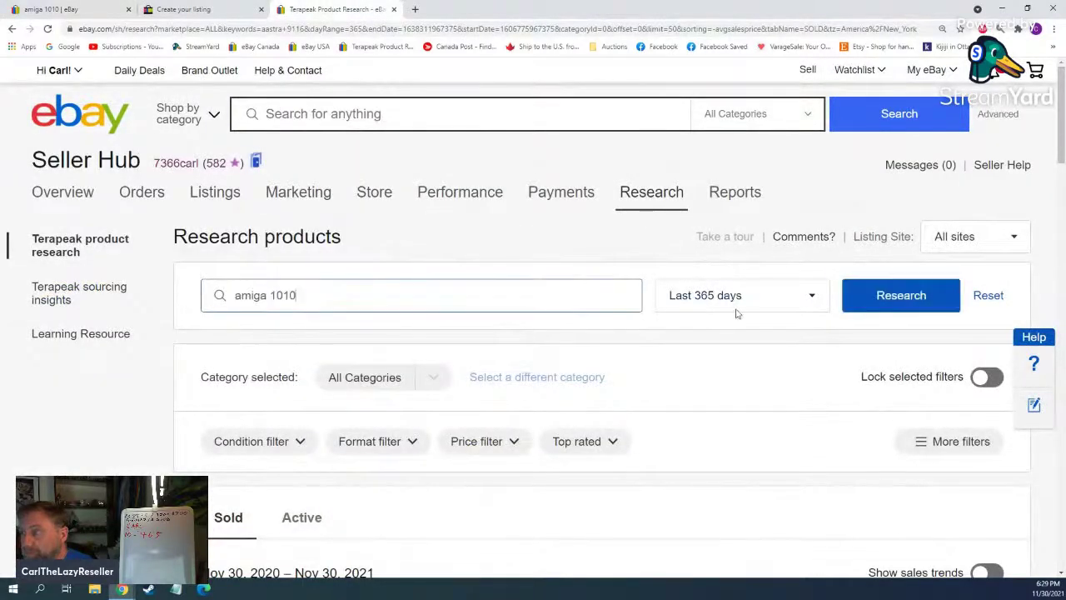
click(901, 293)
Step: Examine the average sold prices of Amiga 1010 external disk drives in the Terapeak results
scroll(529, 225, down, 3)
scroll(533, 225, down, 4)
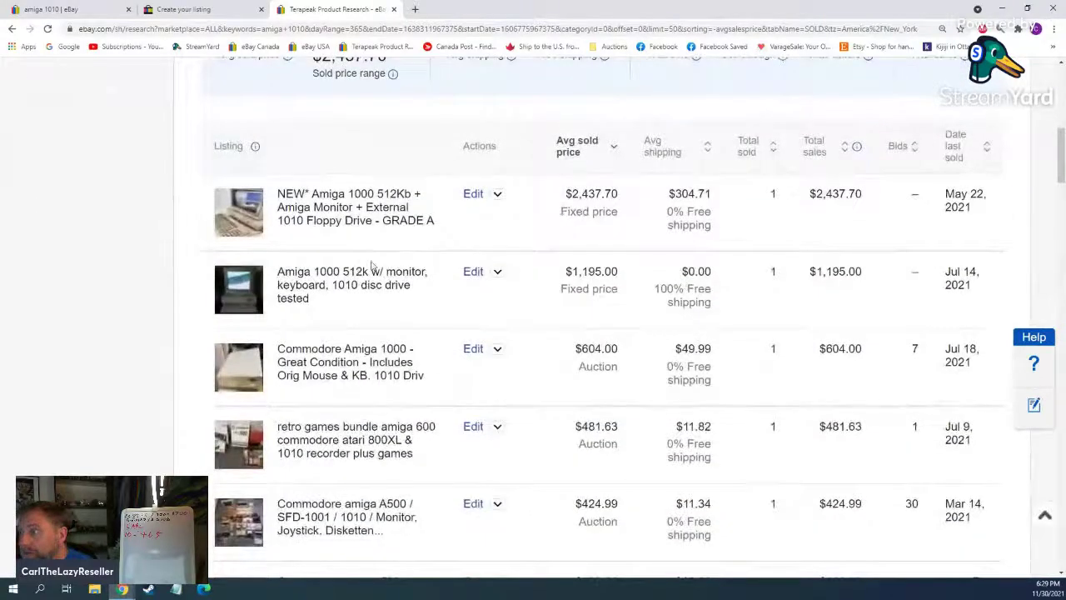
scroll(521, 244, down, 4)
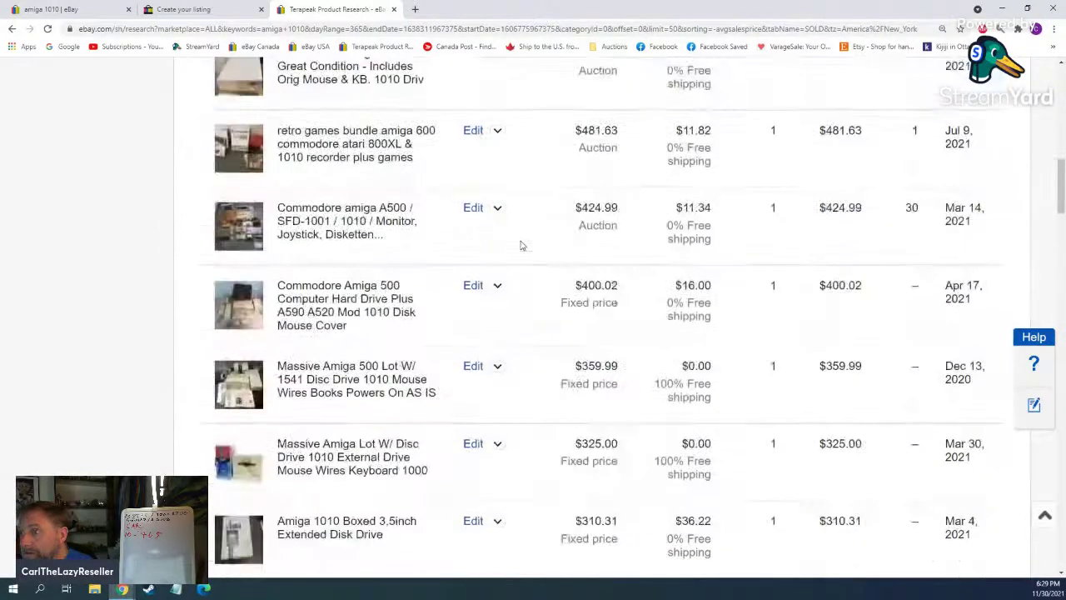
scroll(521, 245, up, 2)
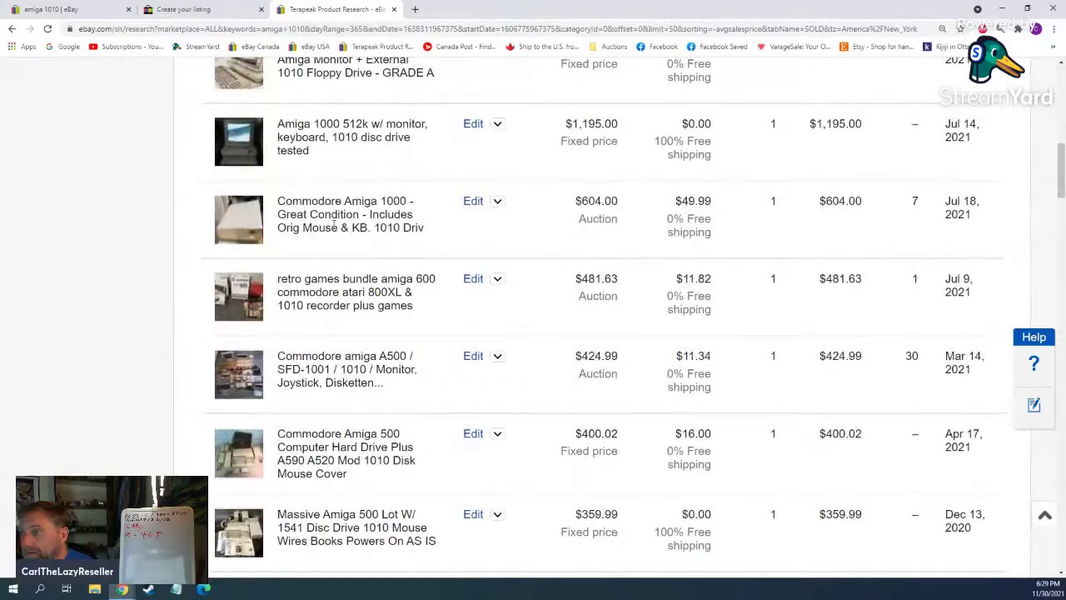
scroll(340, 225, down, 9)
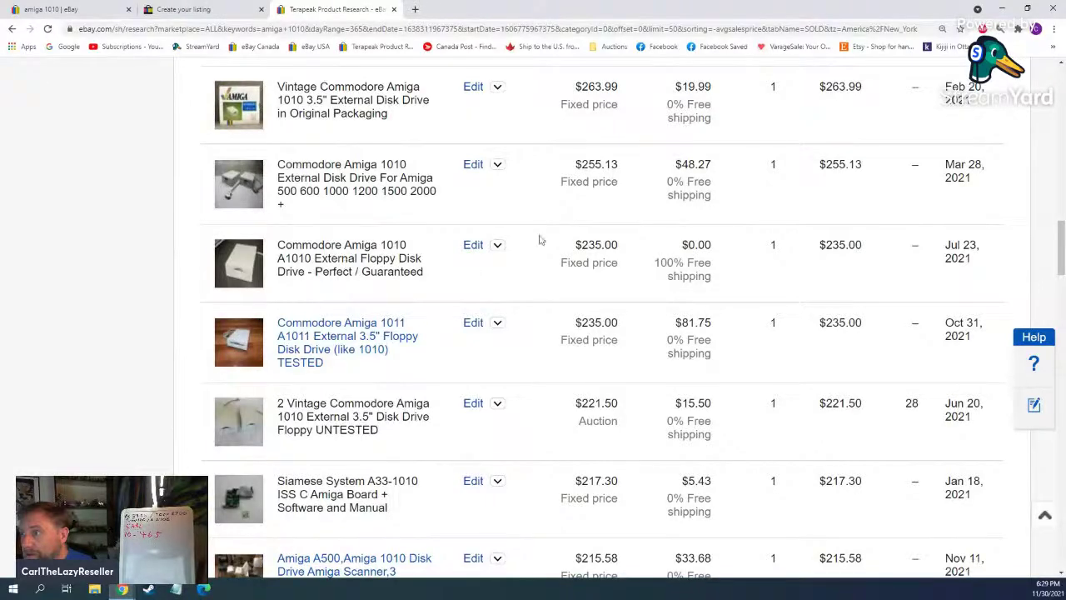
scroll(549, 266, down, 2)
scroll(545, 266, down, 4)
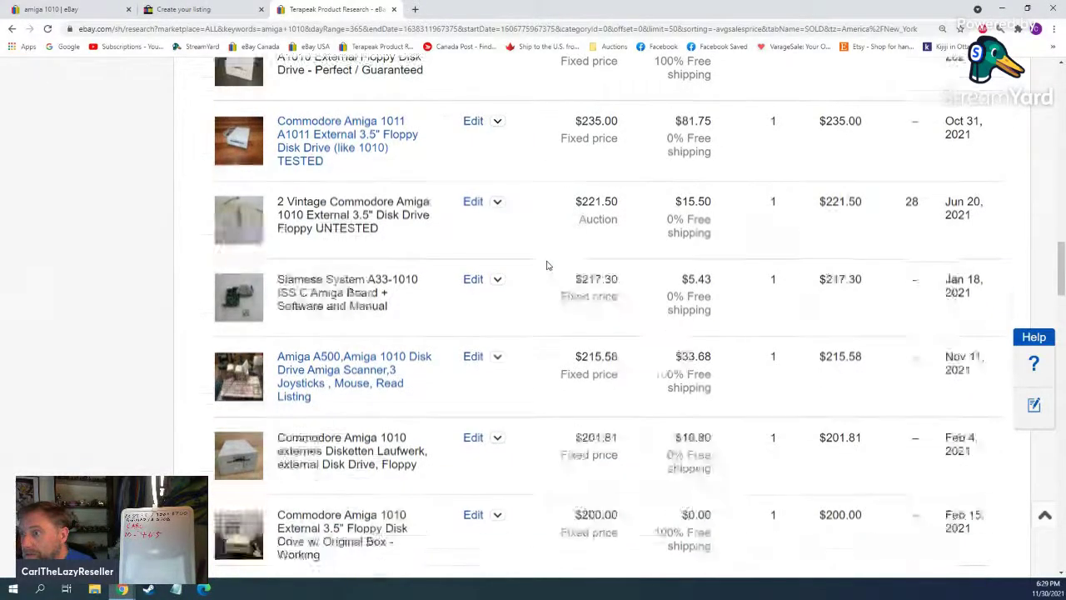
scroll(543, 265, down, 7)
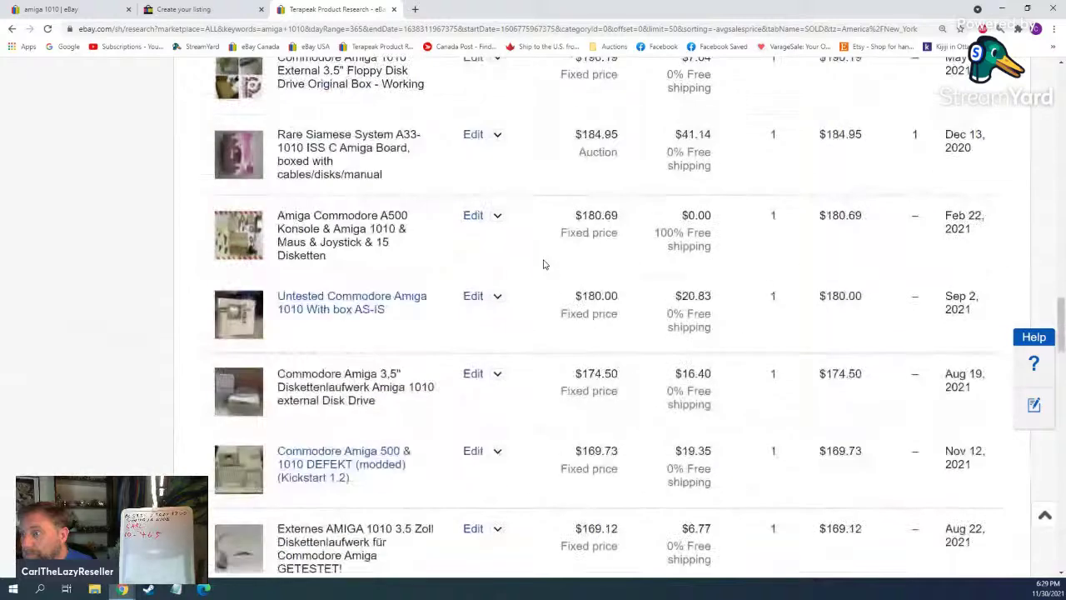
Step: Return to the Amiga 1010 listing form and set the Buy It Now price to $149.99
scroll(539, 264, down, 2)
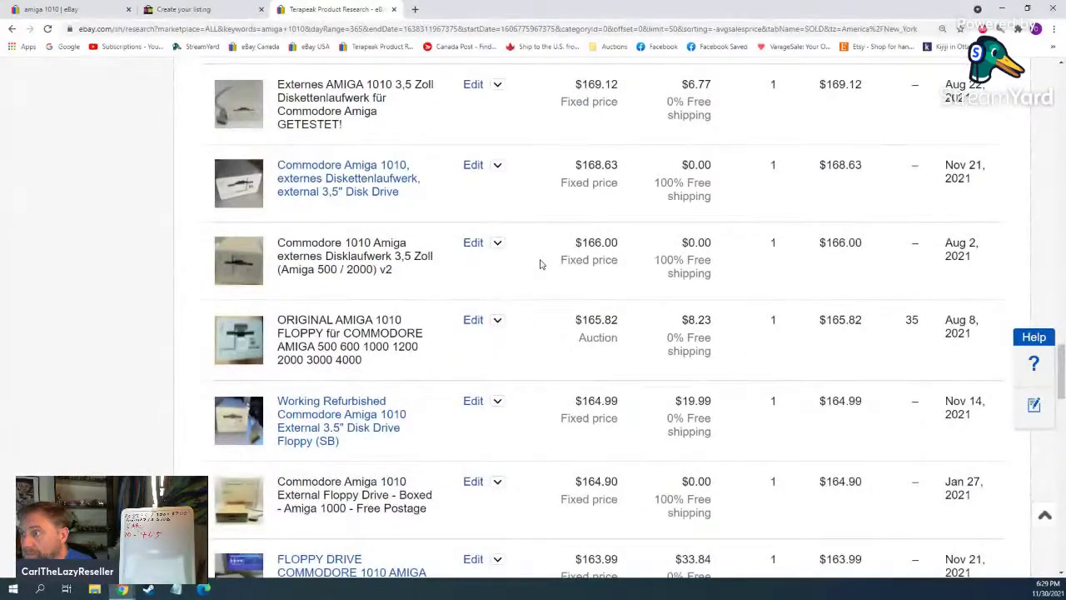
click(66, 9)
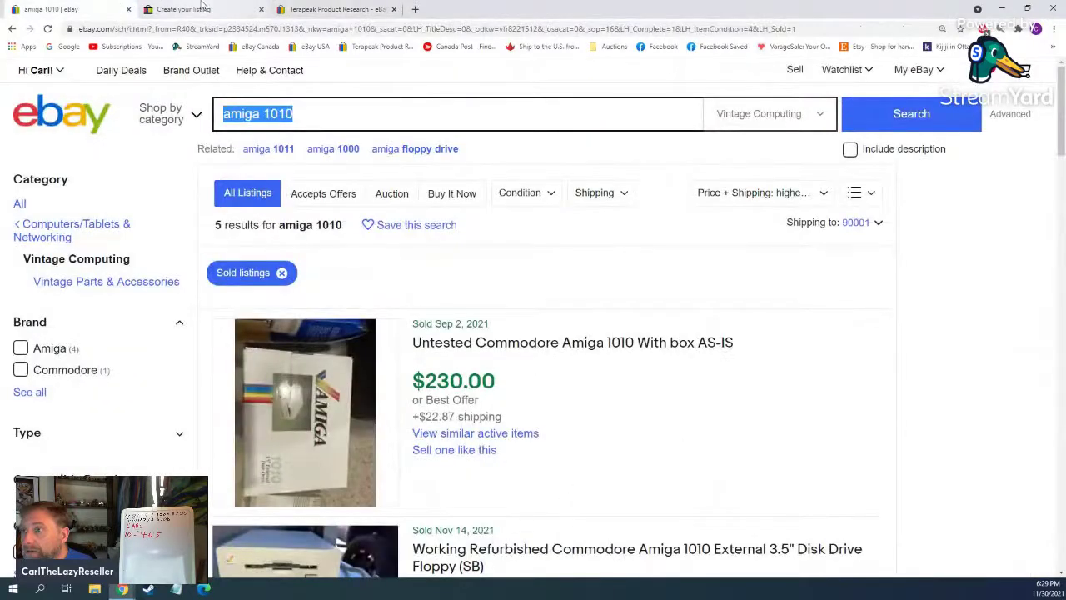
click(201, 8)
scroll(435, 362, down, 15)
scroll(434, 361, down, 15)
scroll(298, 364, up, 4)
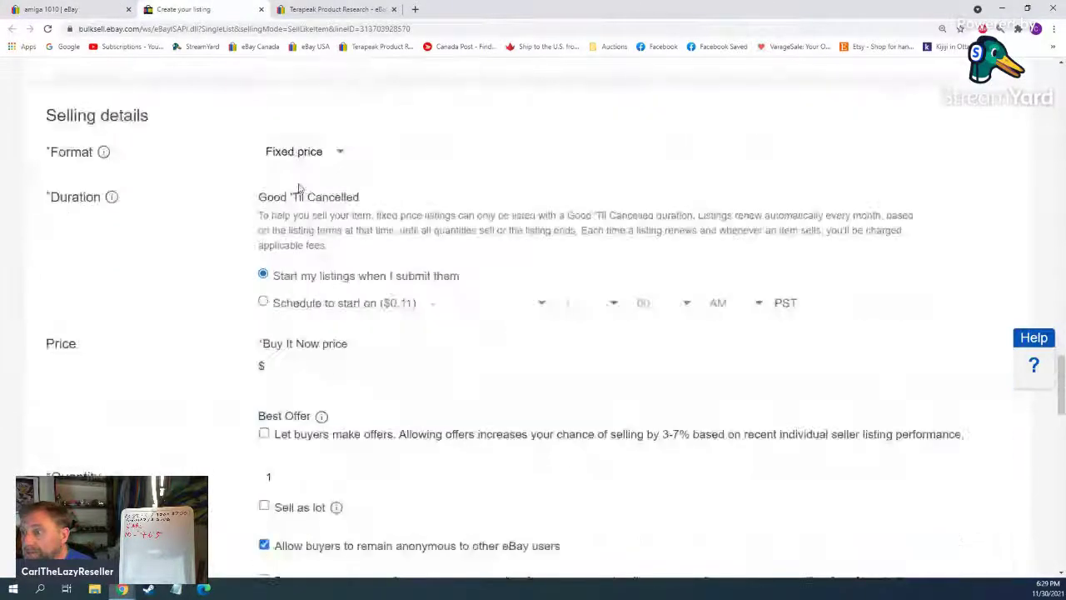
click(298, 364)
text(149.99)
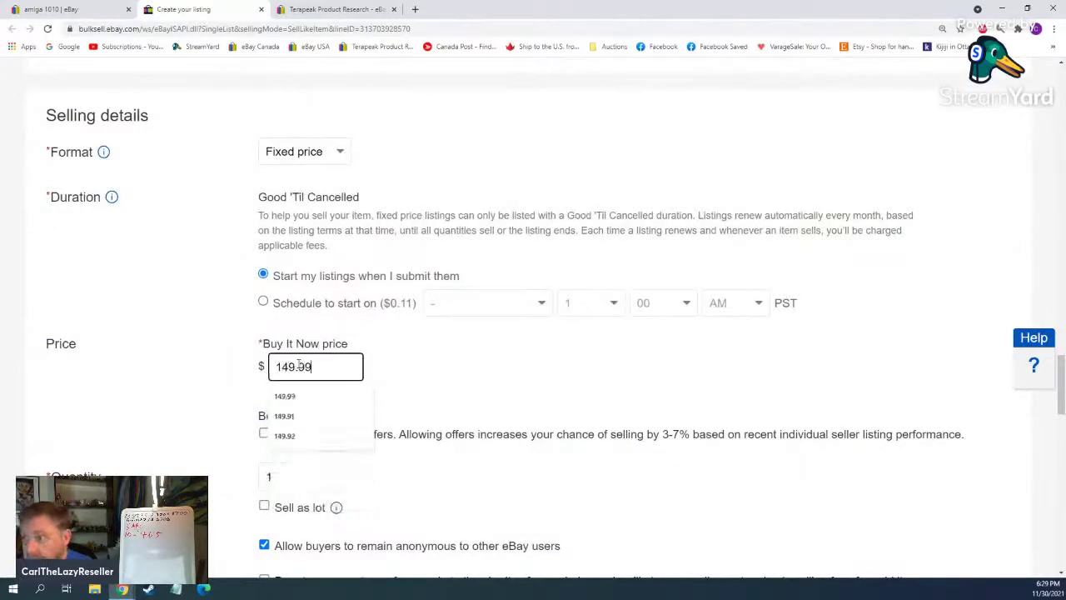
click(485, 369)
Step: Set the return policy to "Returns Accepted,Seller,30 Days,Money Back,In" and the shipping policy to "All Flat 250g-1kg in $us USA 12 Canada 12"
scroll(488, 363, down, 3)
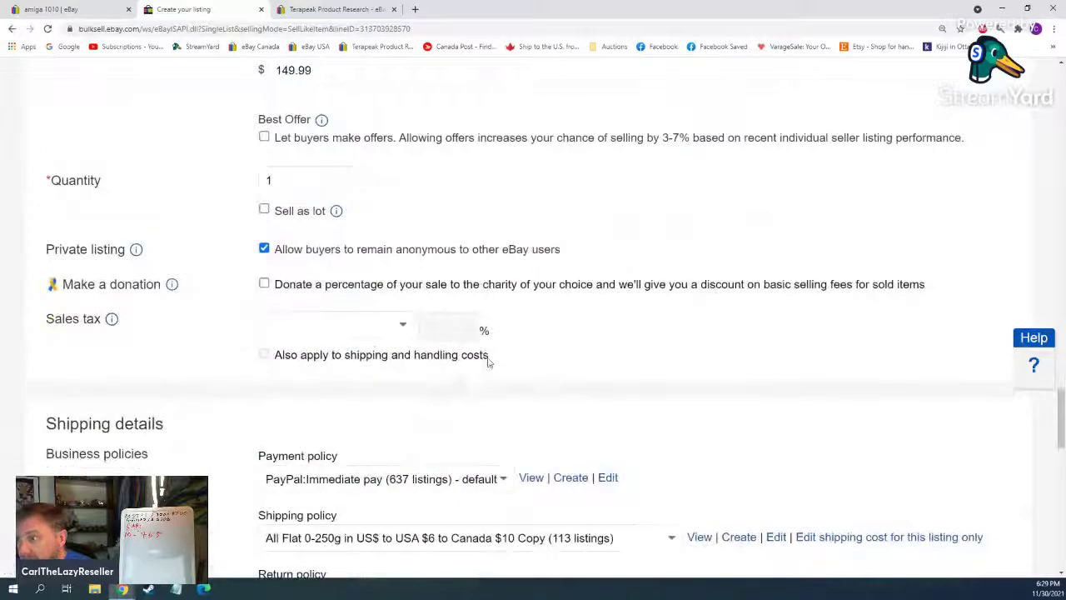
scroll(460, 388, down, 2)
click(406, 454)
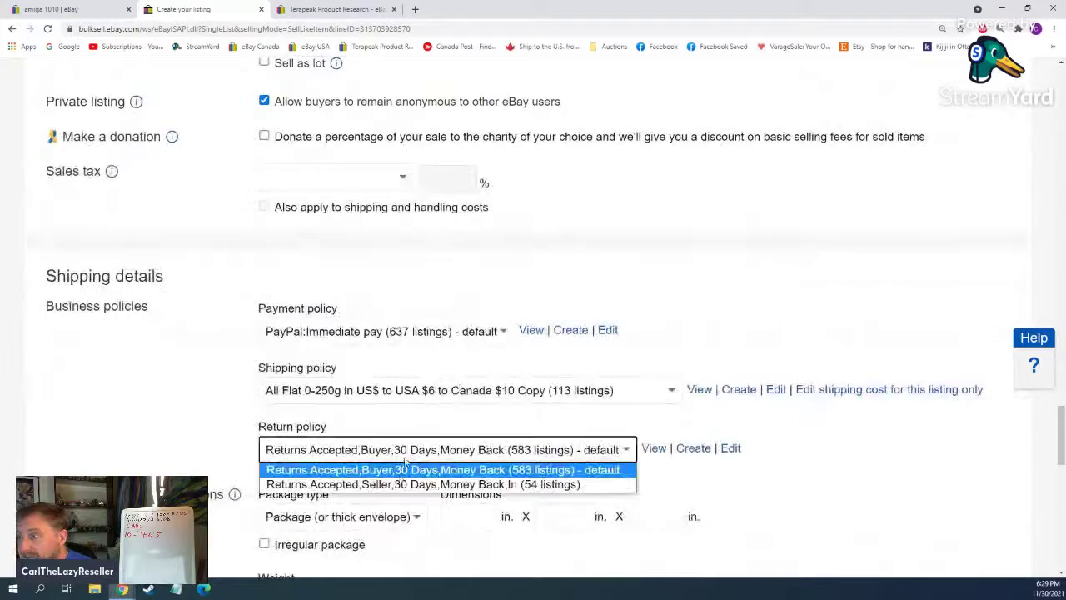
click(401, 485)
click(357, 393)
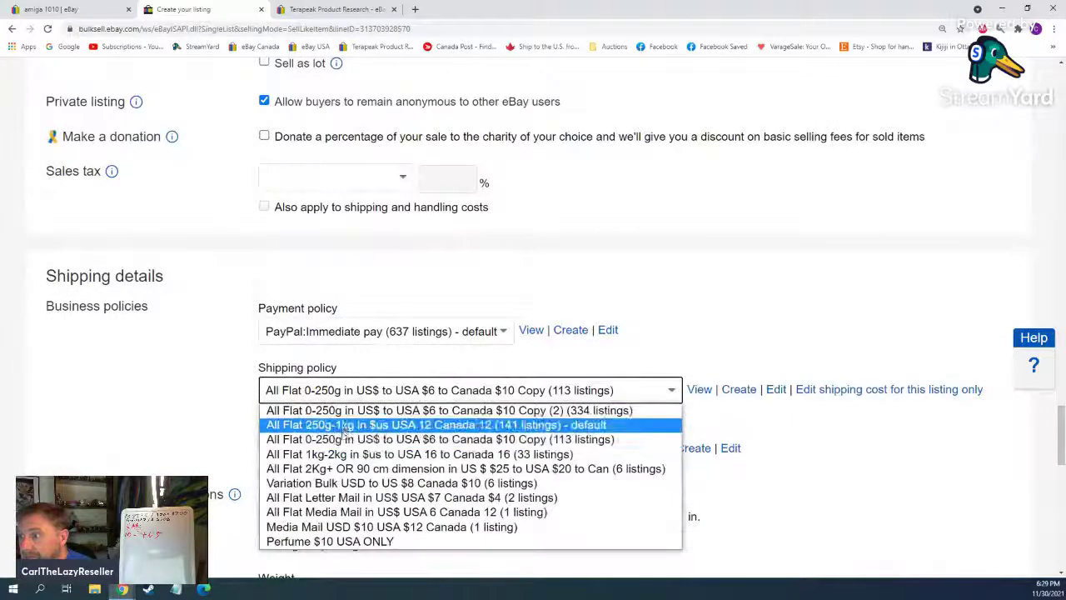
click(344, 426)
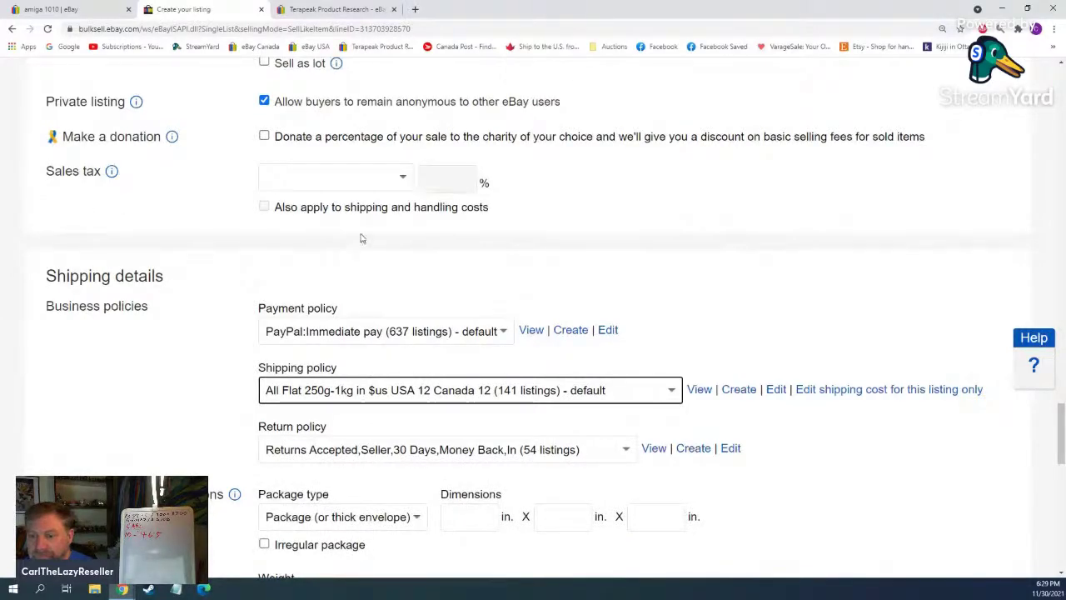
Step: Switch the item description to advanced editing and insert the custom "Camera" template
scroll(299, 270, up, 10)
scroll(317, 275, down, 2)
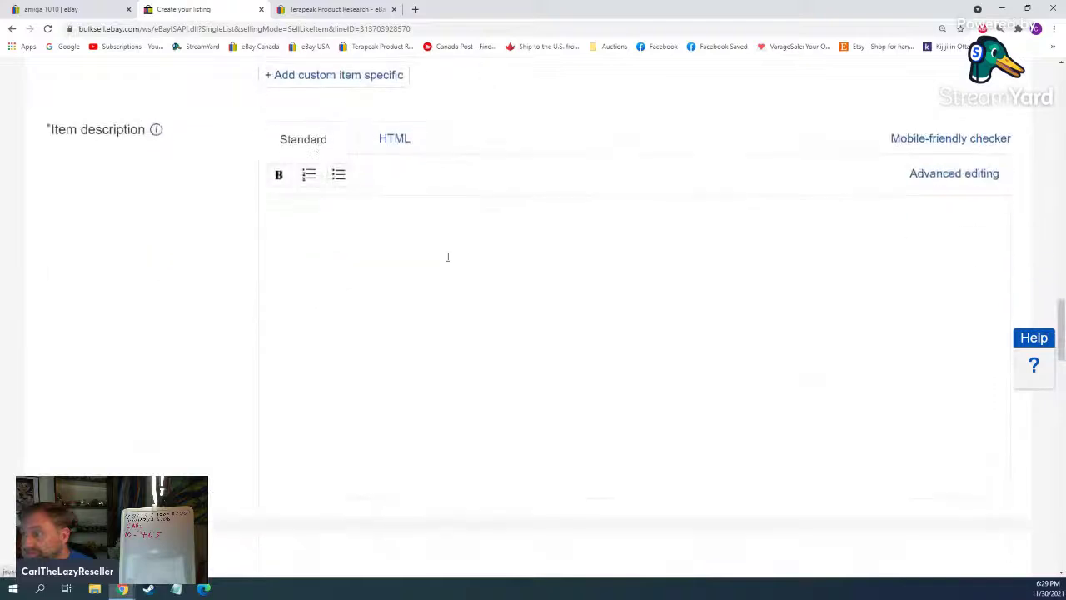
click(956, 173)
click(333, 177)
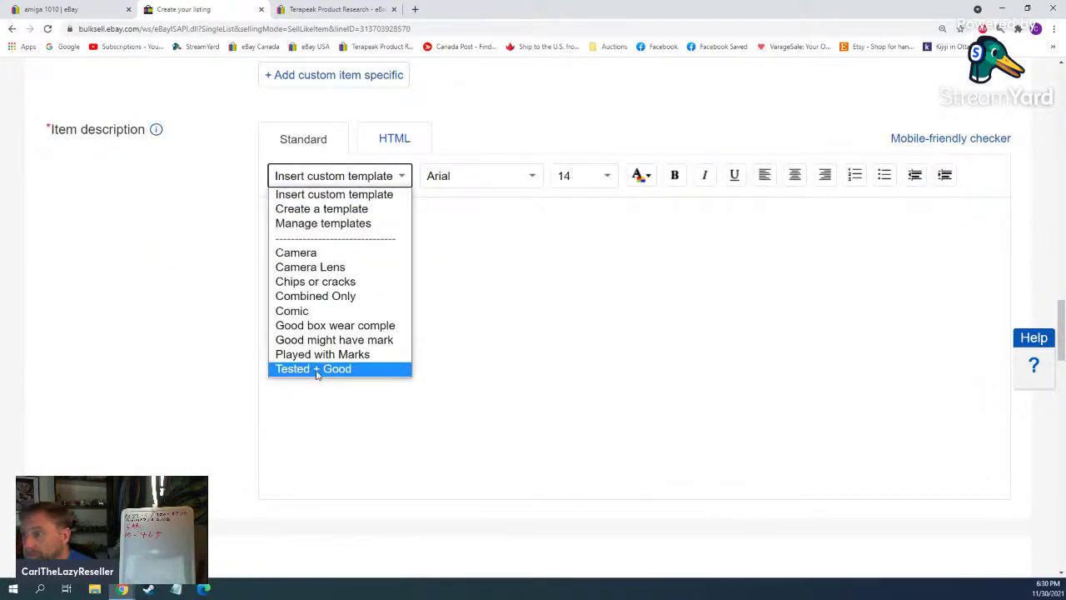
click(296, 252)
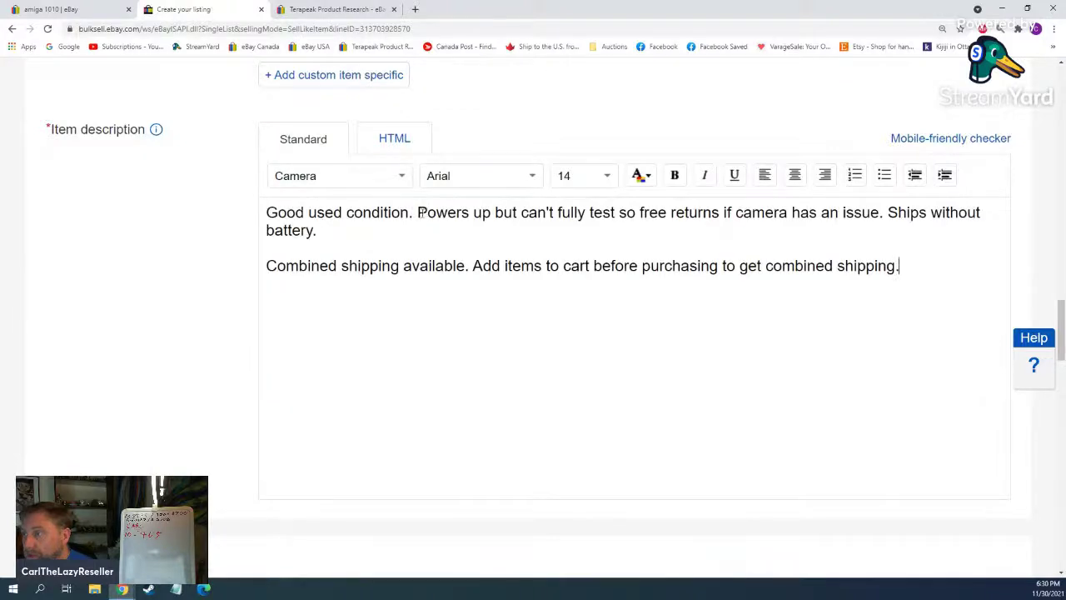
Step: Edit the description's first paragraph to read "Good used condition. Can't test so free returns if has an issue."
drag(414, 214, 485, 215)
text(C)
key(BackSpace)
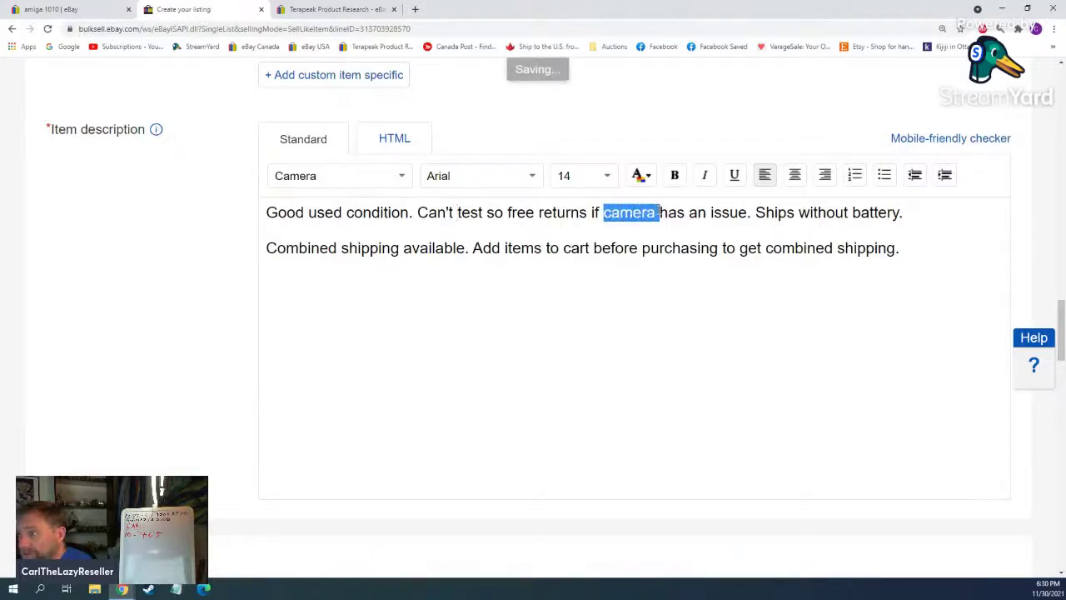
key(BackSpace)
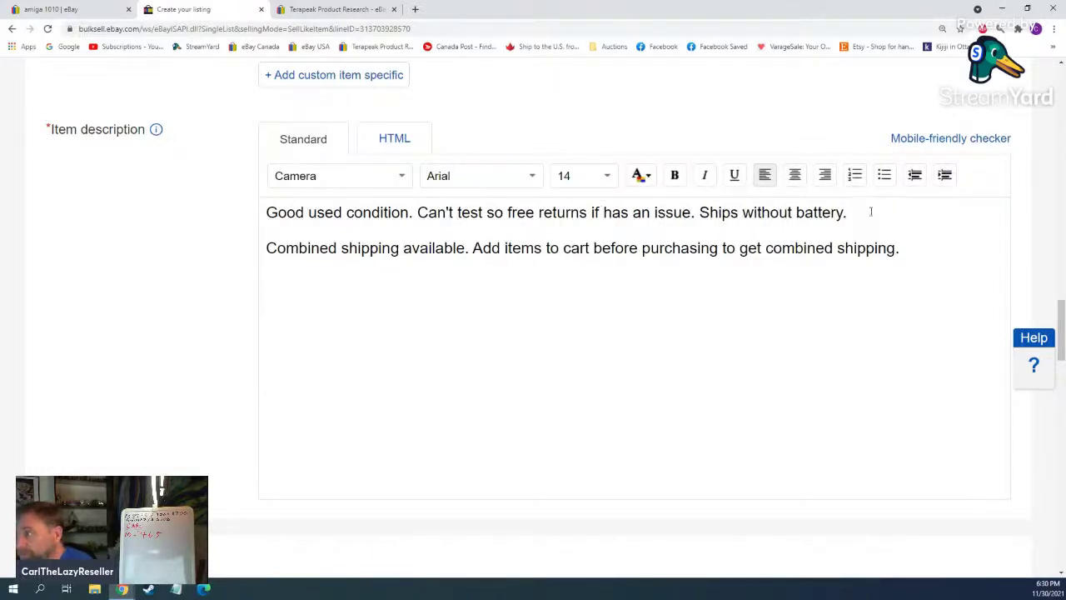
drag(705, 213, 851, 213)
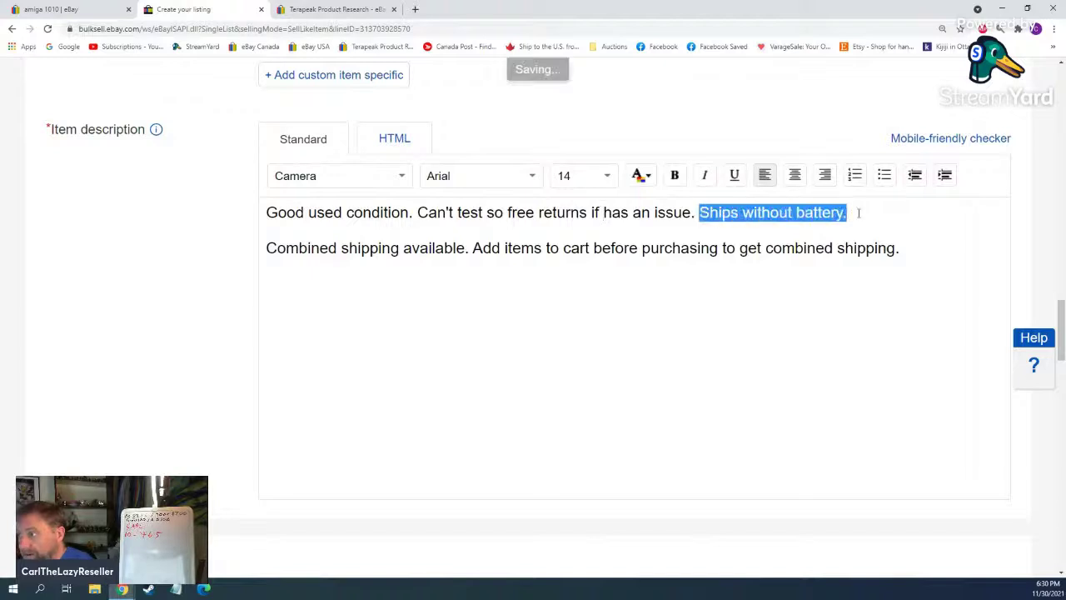
key(BackSpace)
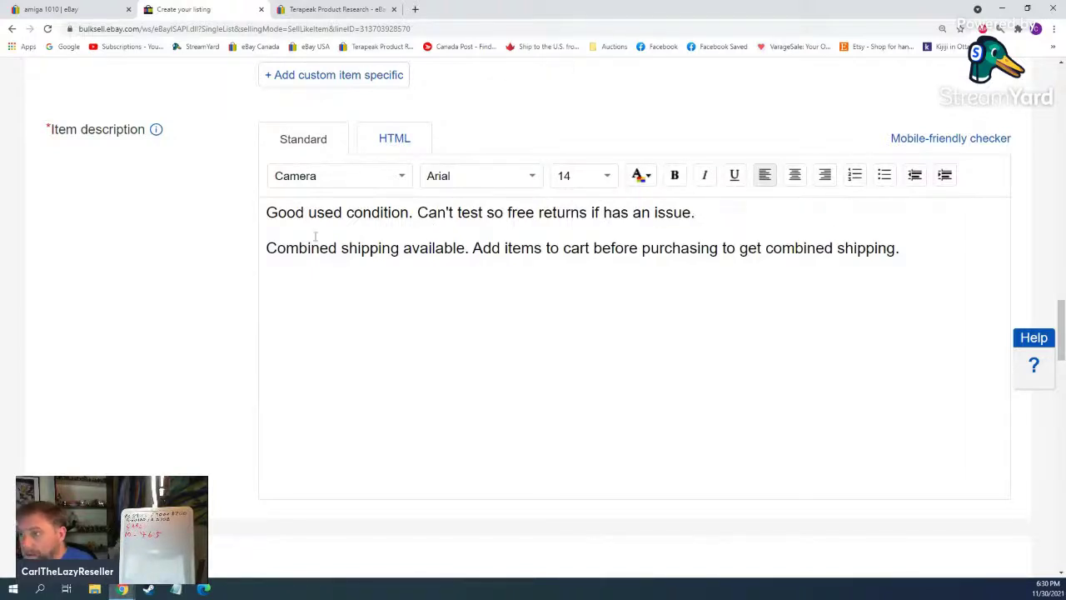
Step: Copy the first line of the item description into the condition description
triple_click(250, 215)
key(ctrl+c)
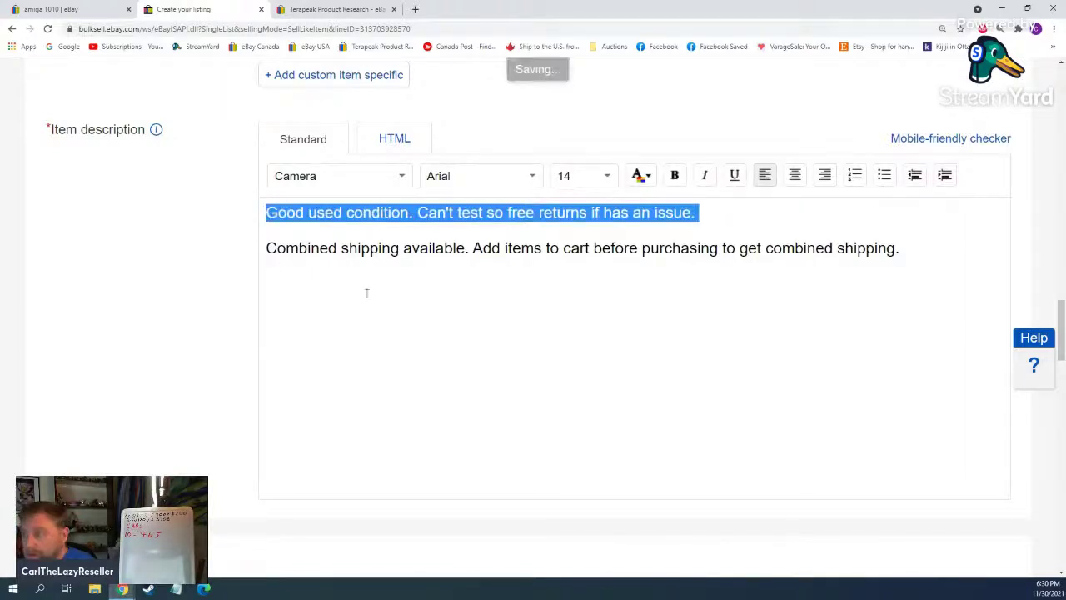
scroll(441, 386, up, 20)
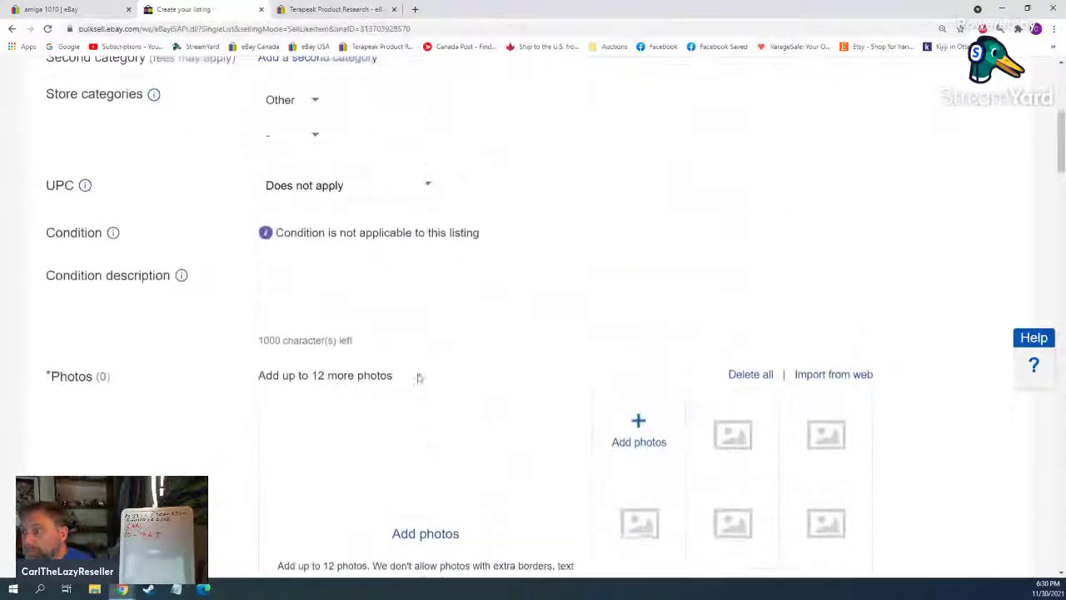
click(350, 297)
key(ctrl+v)
Step: Add the seven disk drive photos from 20211127_231700.jpg through 20211127_231749.jpg in the EbayToList folder to the listing
scroll(416, 305, down, 3)
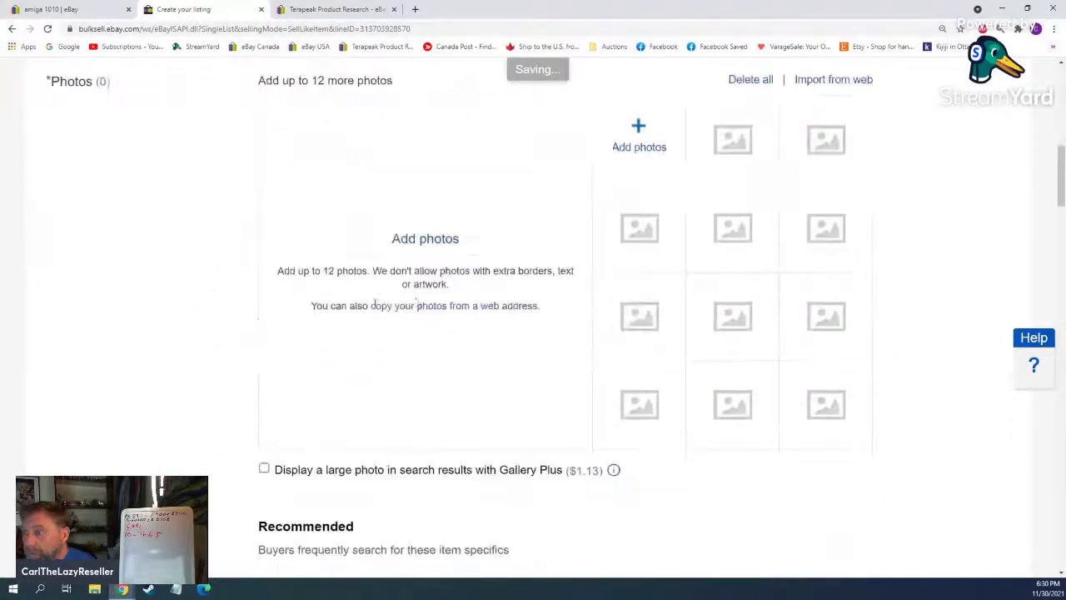
click(439, 239)
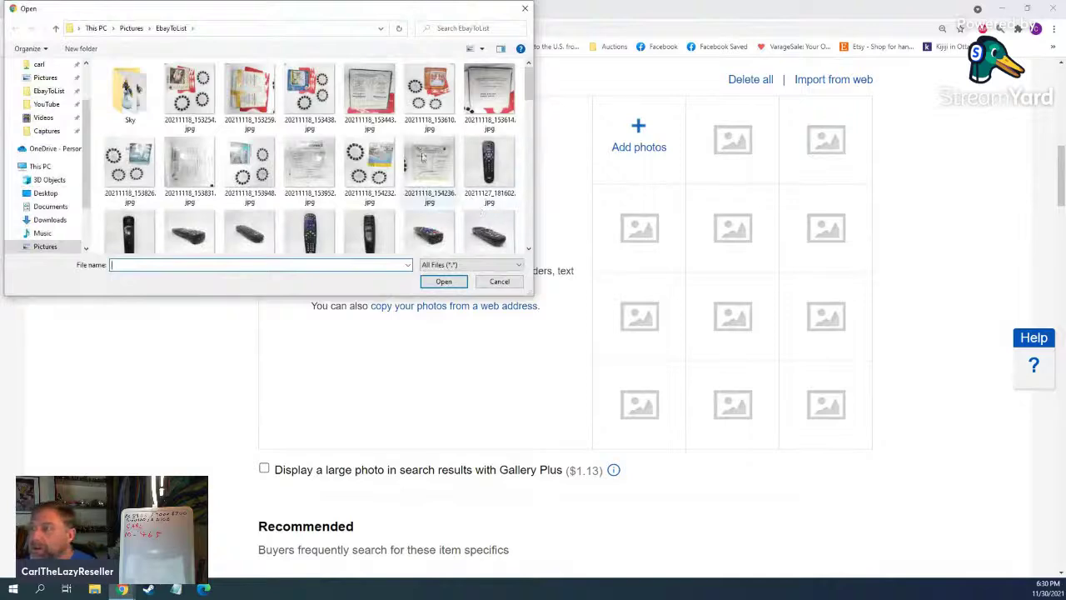
scroll(390, 162, down, 10)
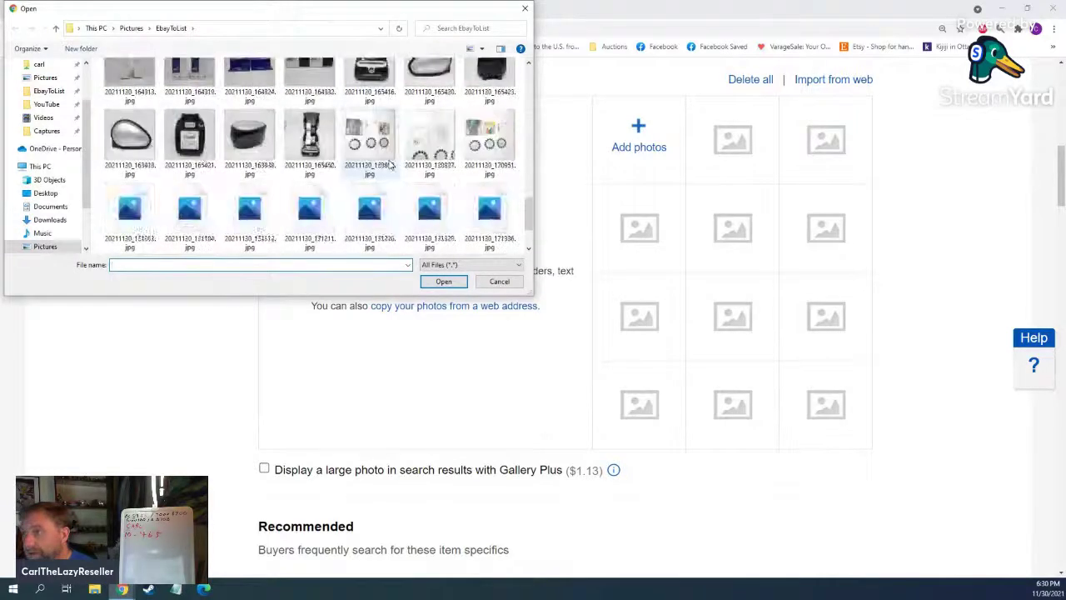
scroll(390, 165, down, 1)
scroll(389, 167, up, 2)
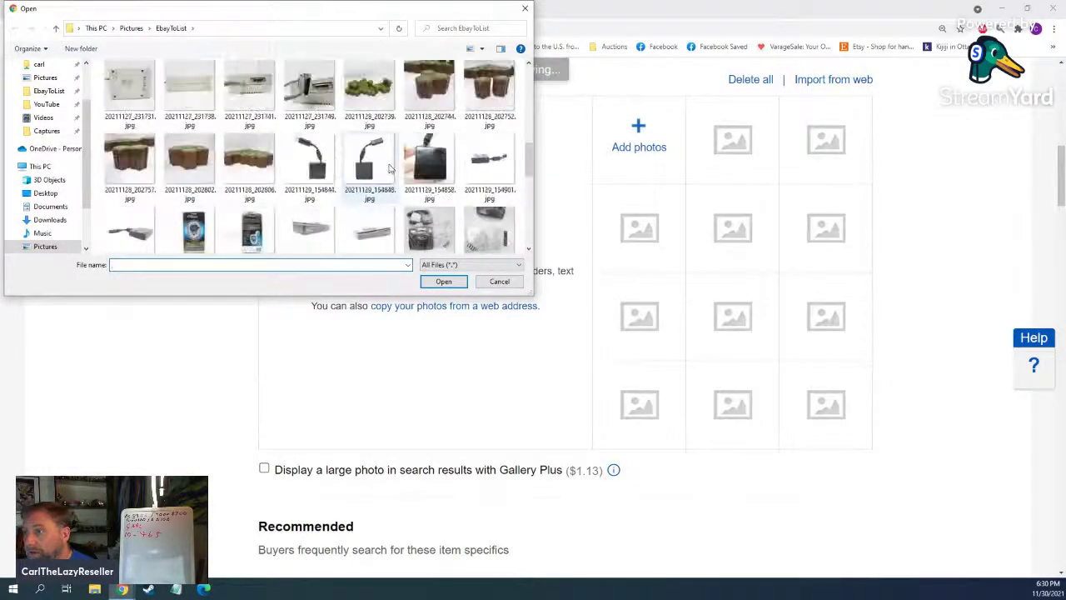
scroll(389, 167, down, 5)
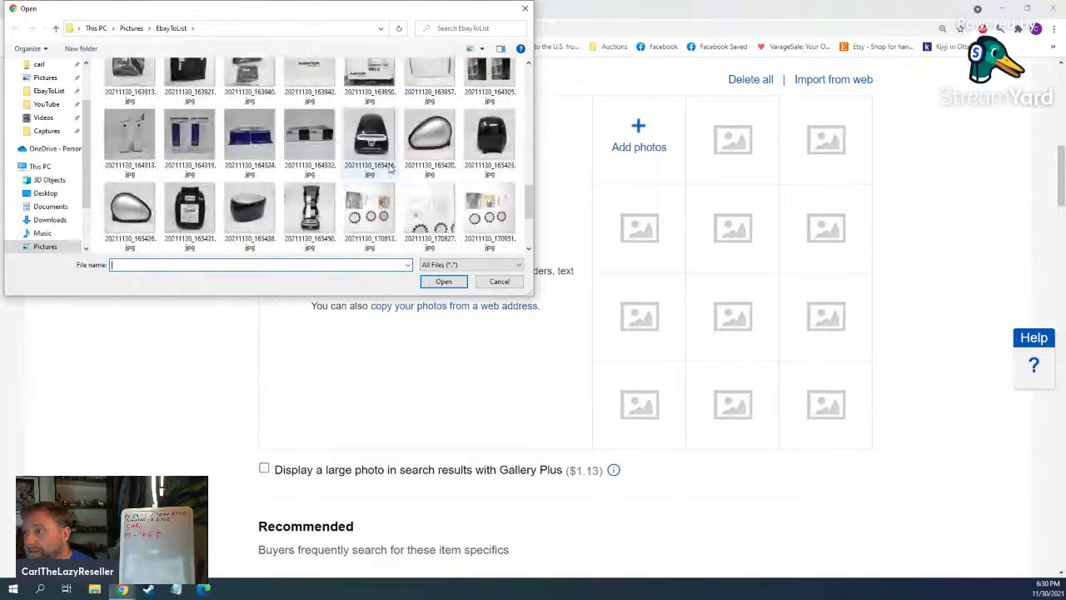
scroll(390, 168, down, 2)
scroll(390, 167, up, 7)
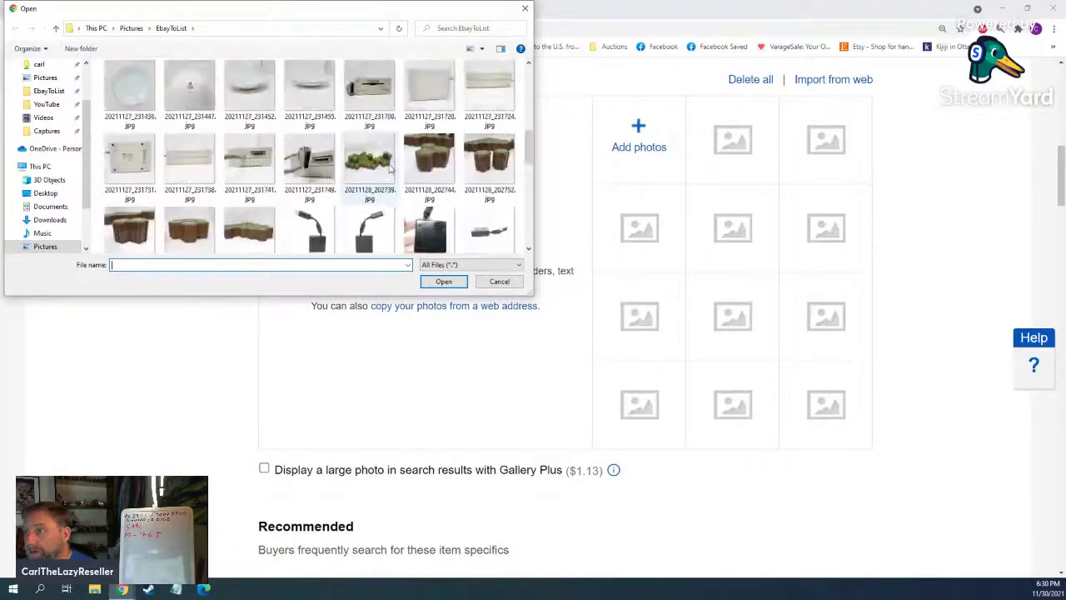
click(369, 88)
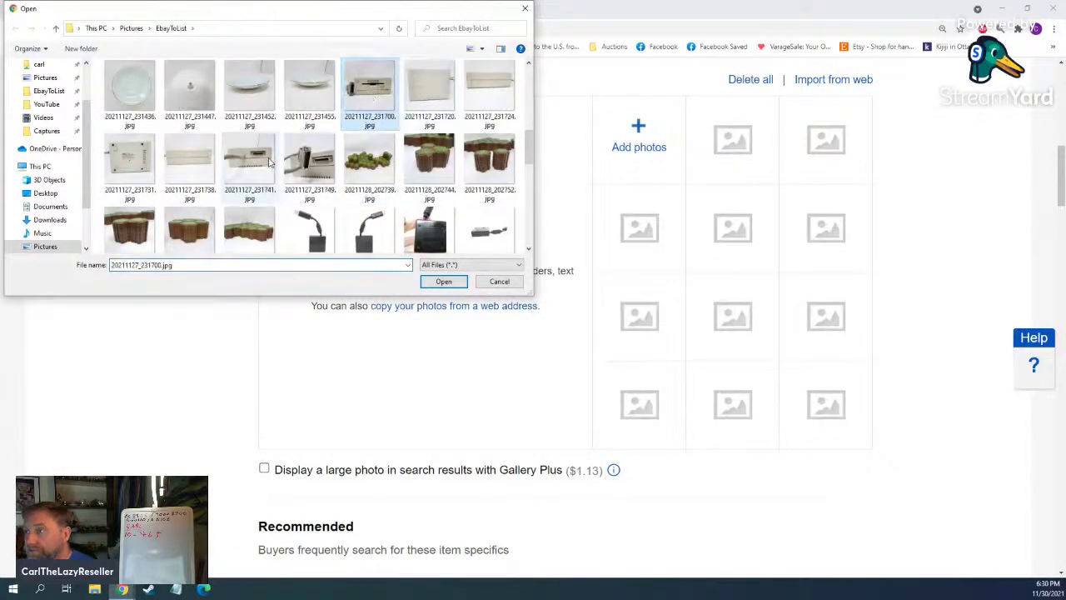
shift+click(315, 156)
click(443, 282)
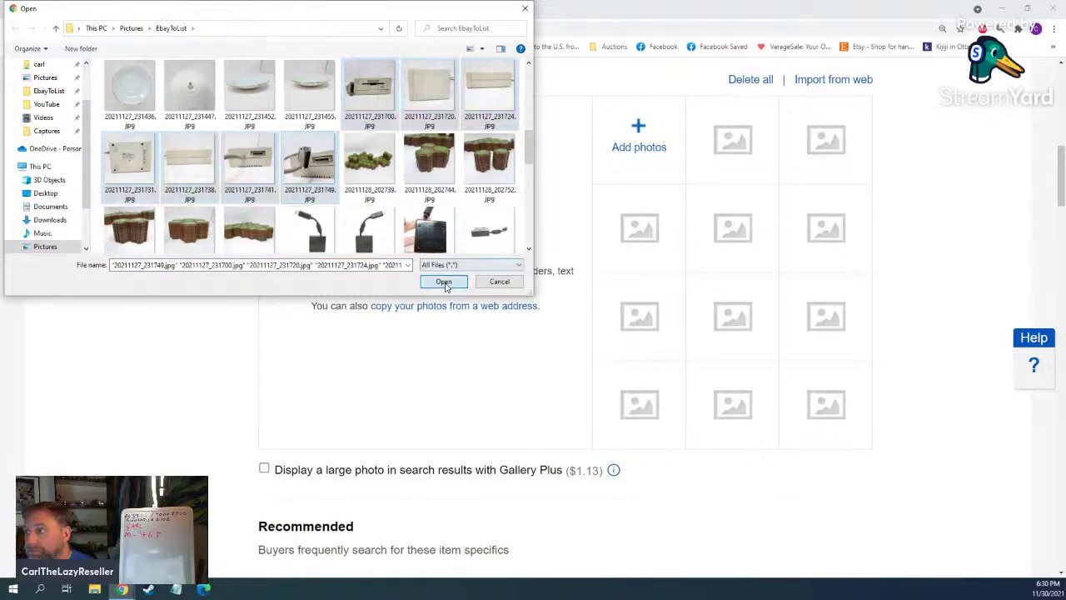
Step: Set the listing's custom label (SKU) to "F32 Nov"
scroll(152, 304, down, 7)
scroll(154, 302, up, 15)
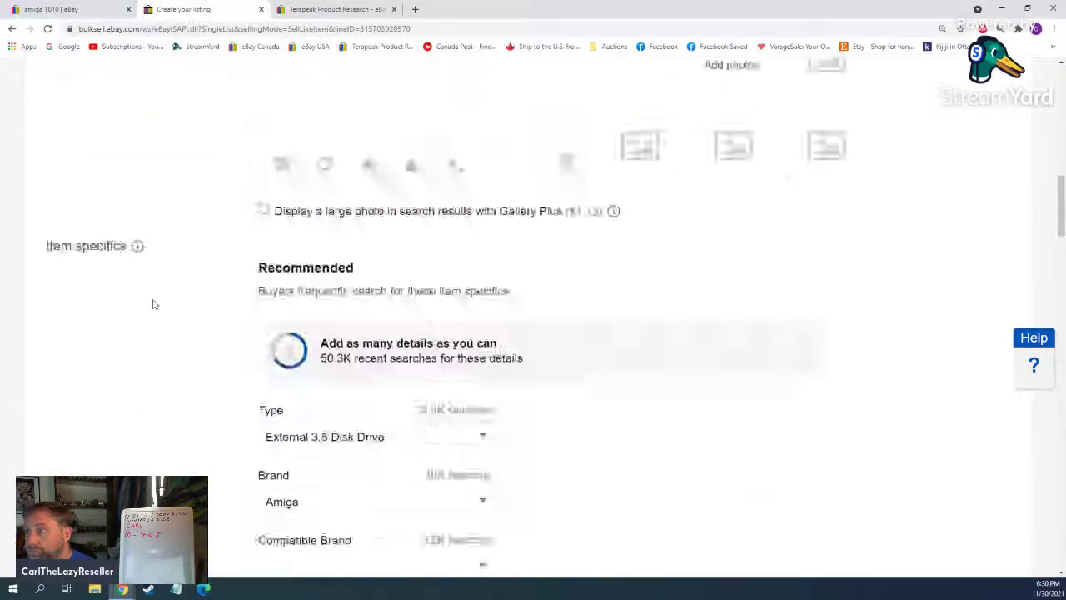
click(350, 366)
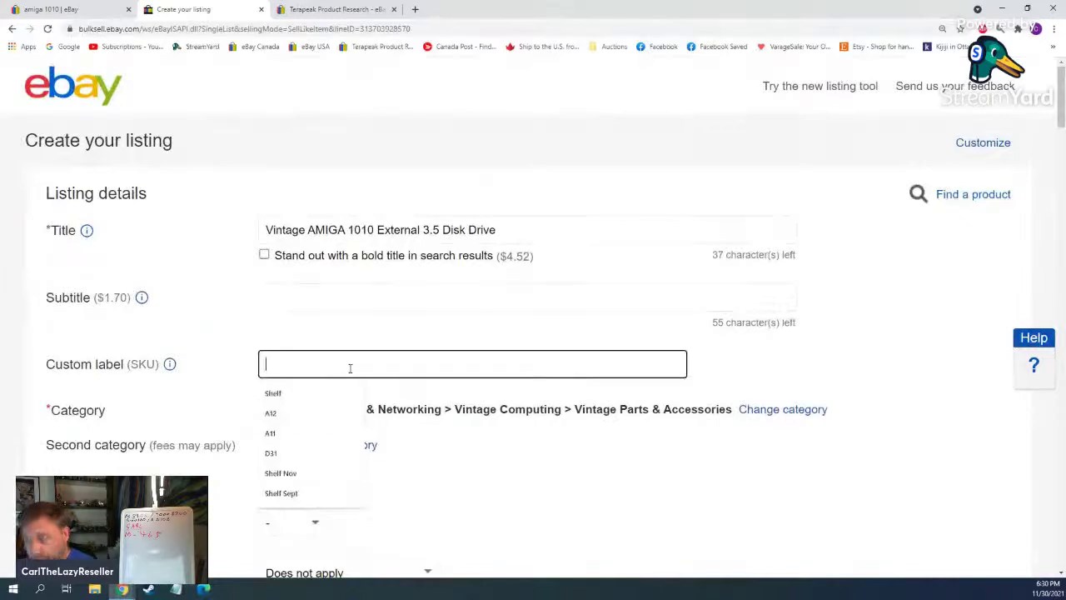
text(F32 Nov)
click(289, 398)
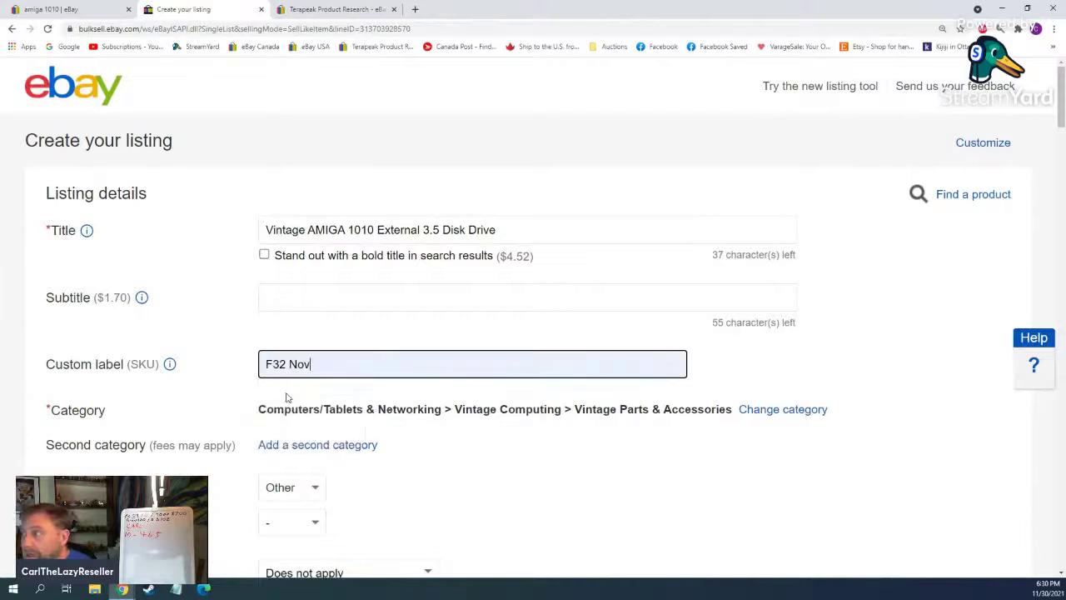
click(235, 317)
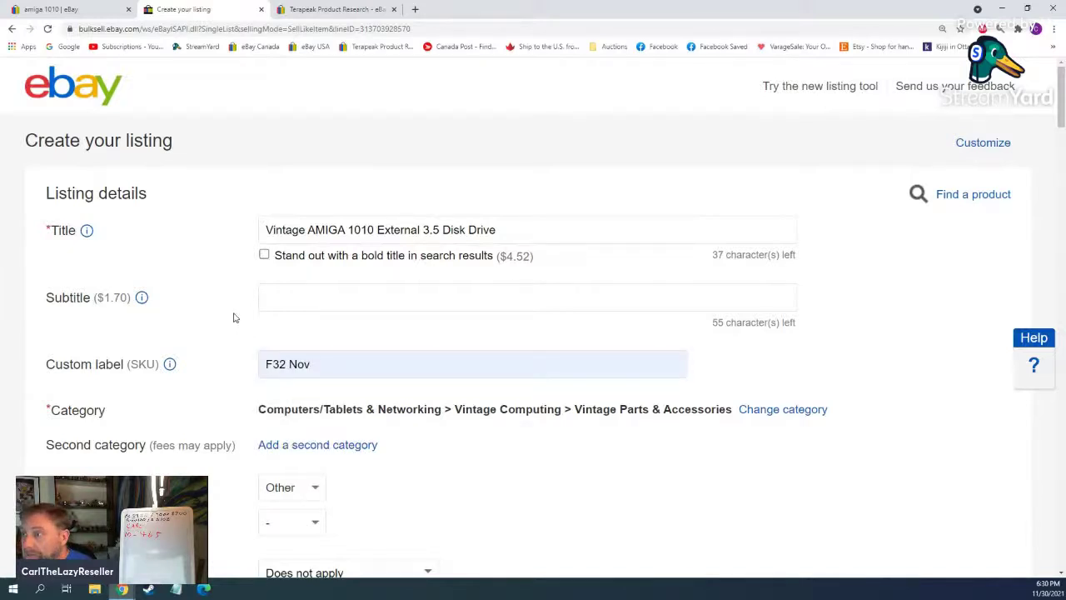
Step: Review the disk drive listing's condition, photos, item specifics, description, price and shipping policies
scroll(234, 317, down, 5)
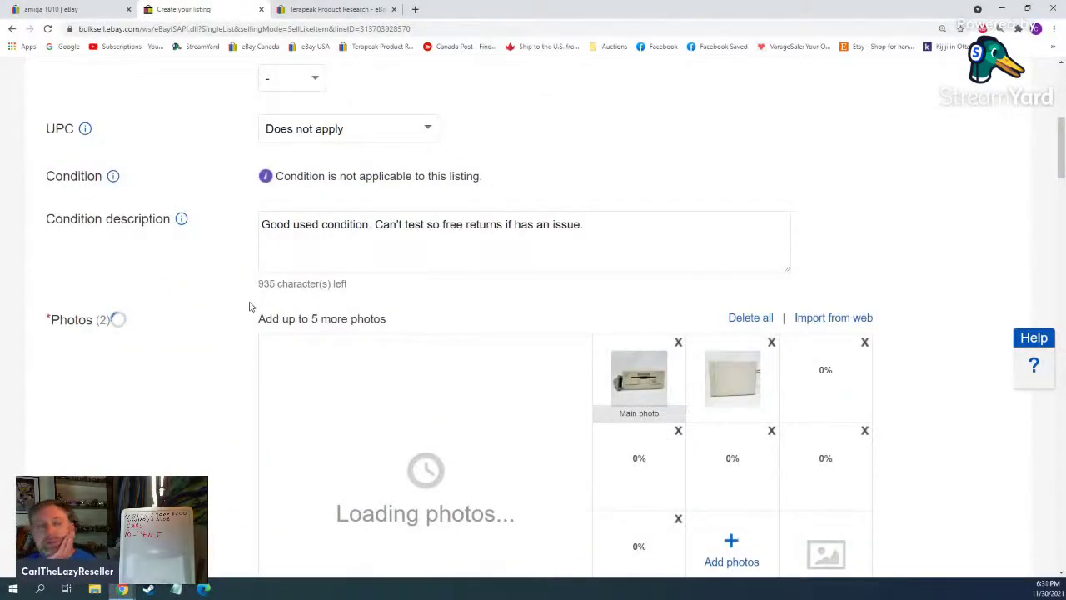
scroll(241, 289, down, 3)
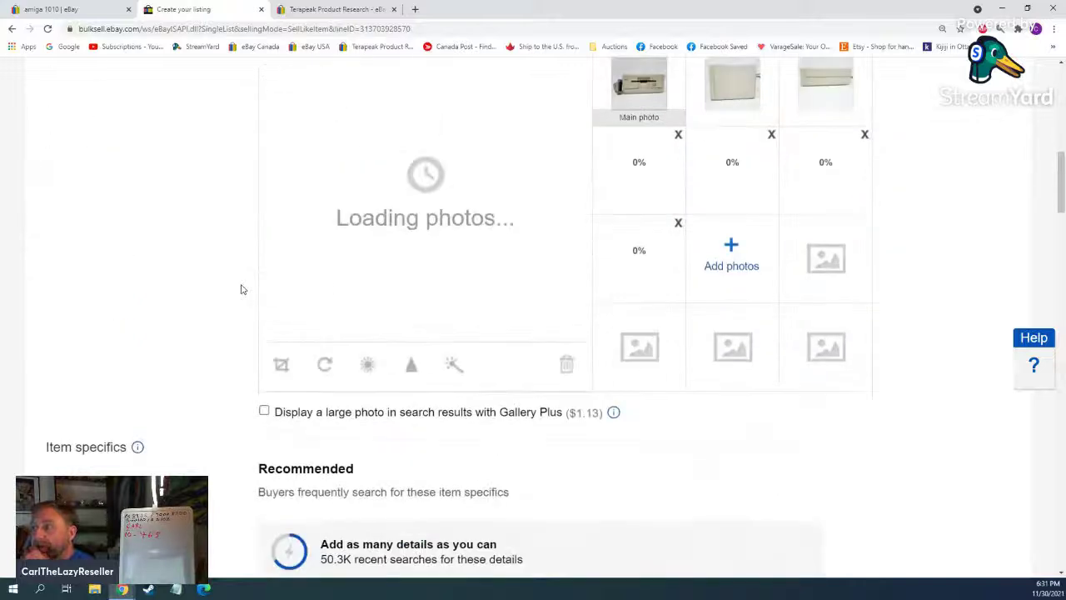
scroll(241, 289, down, 5)
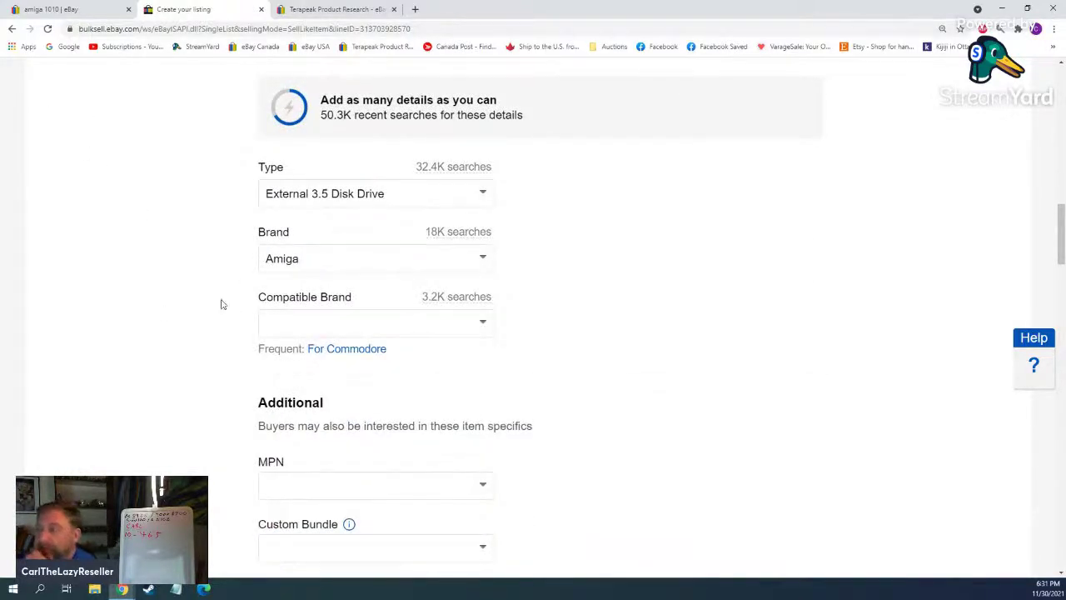
scroll(221, 304, down, 3)
scroll(194, 330, down, 9)
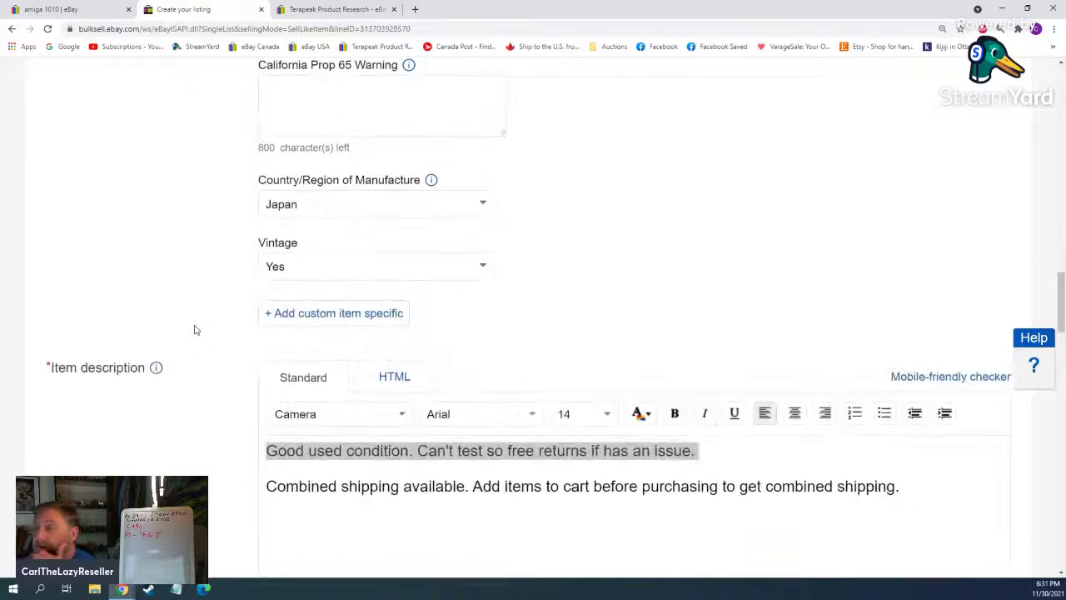
scroll(194, 329, down, 5)
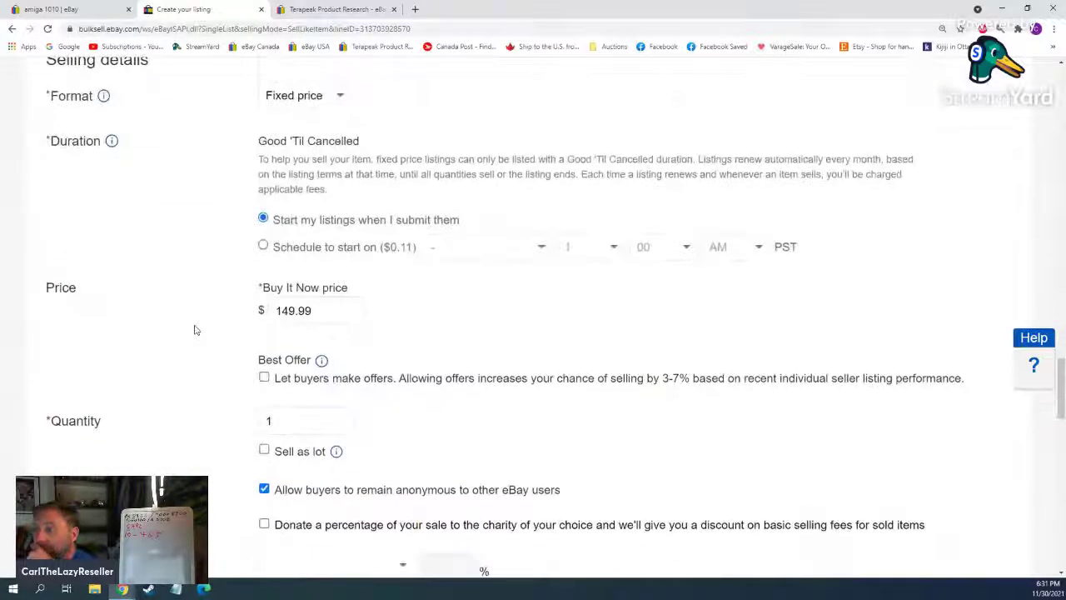
scroll(194, 330, down, 8)
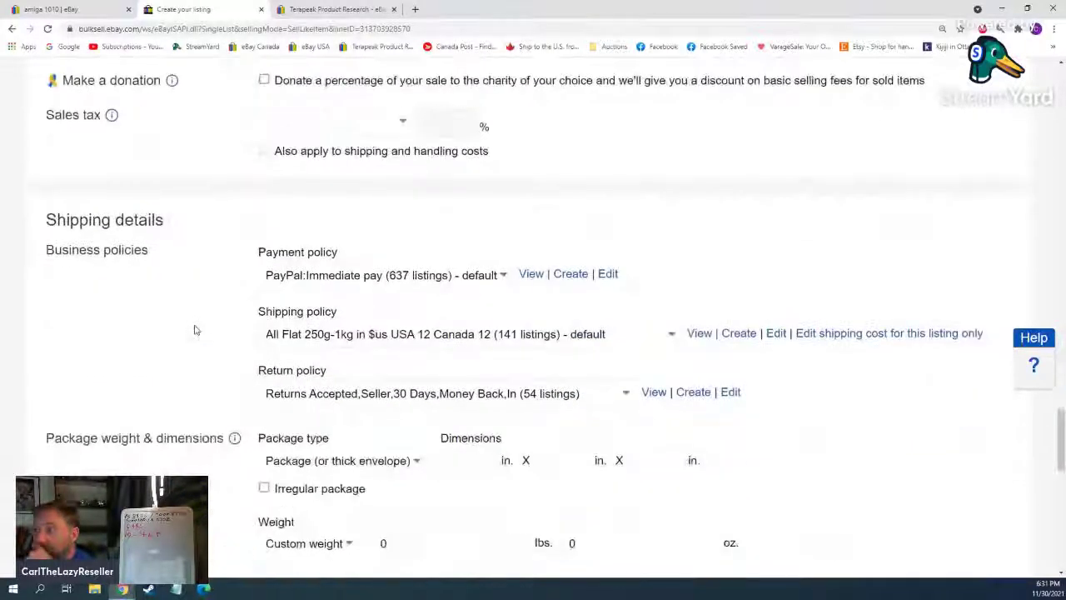
Step: Publish the Amiga 1010 disk drive listing and finish without creating another one
scroll(194, 329, up, 17)
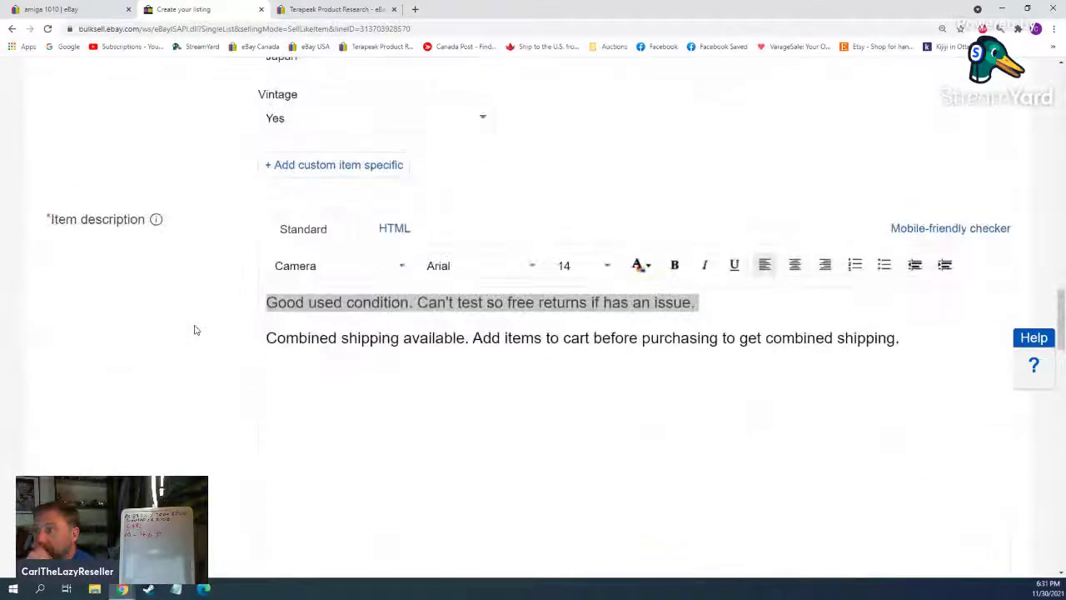
scroll(194, 329, down, 20)
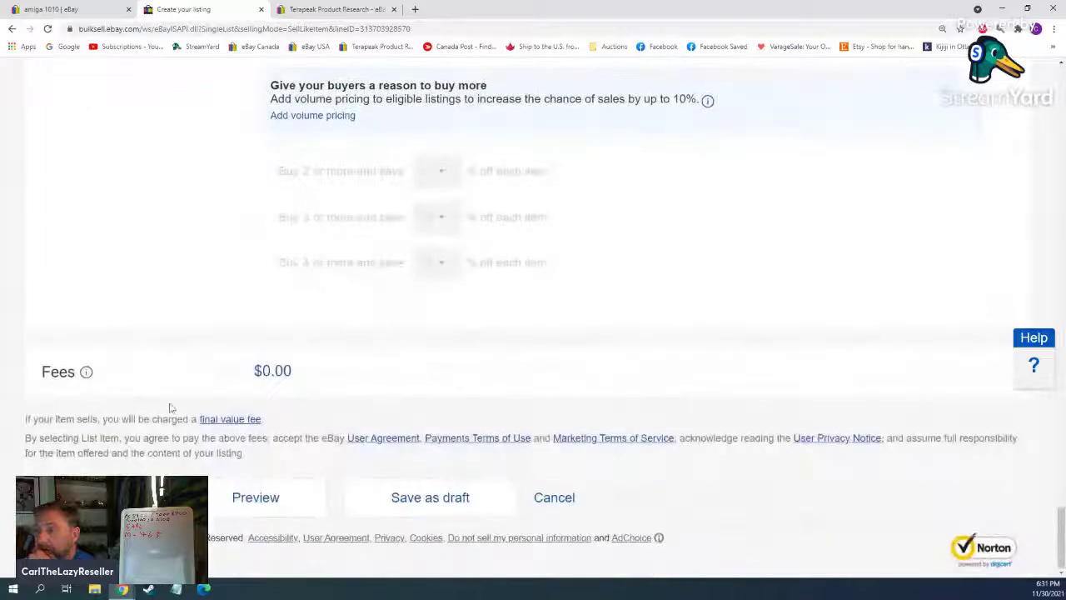
click(108, 497)
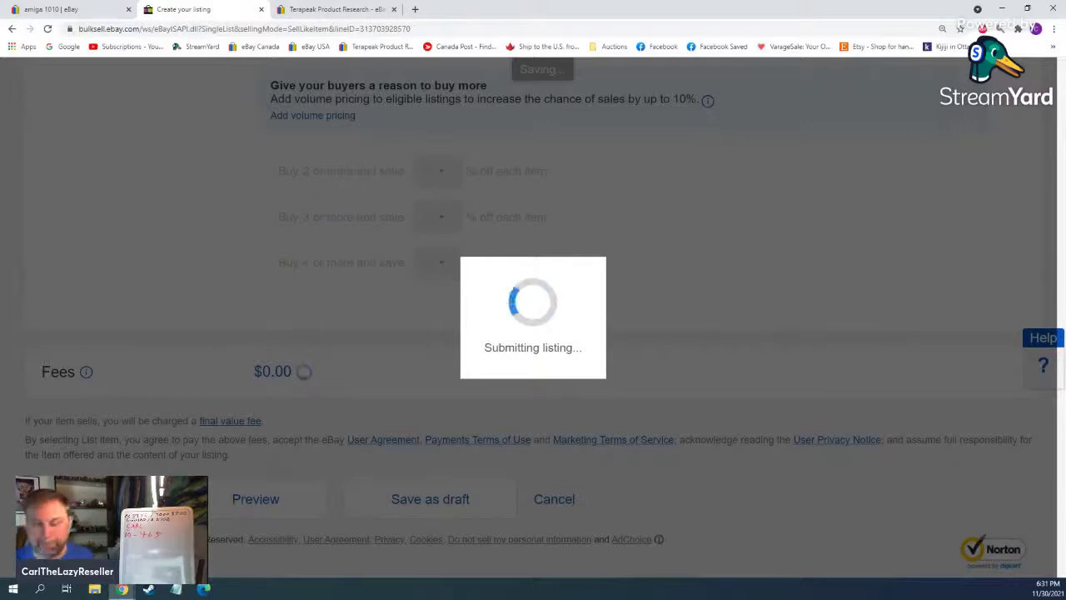
mouse_move(122, 588)
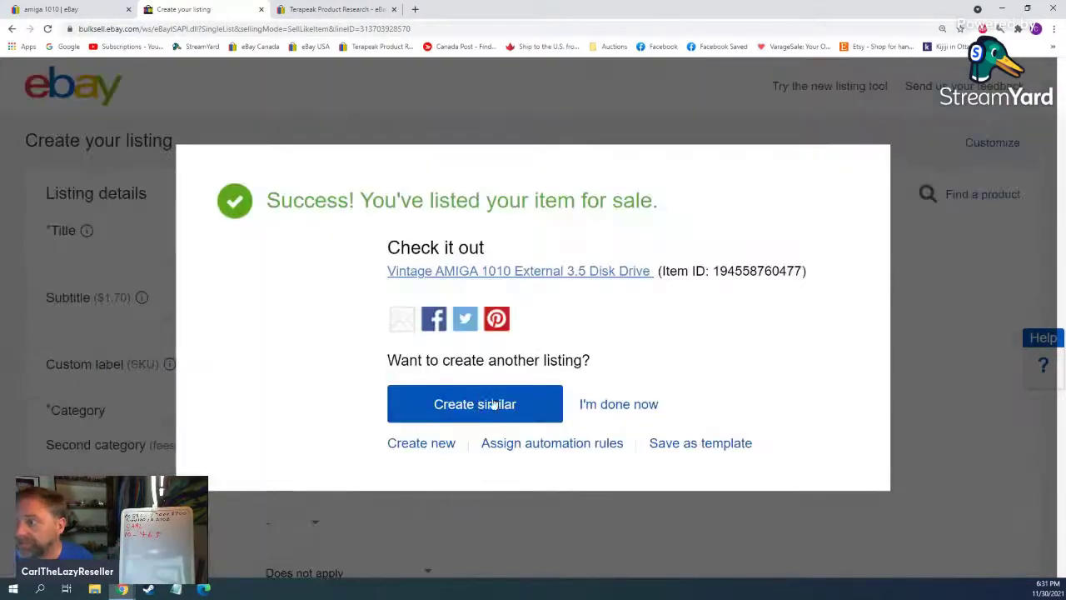
click(641, 405)
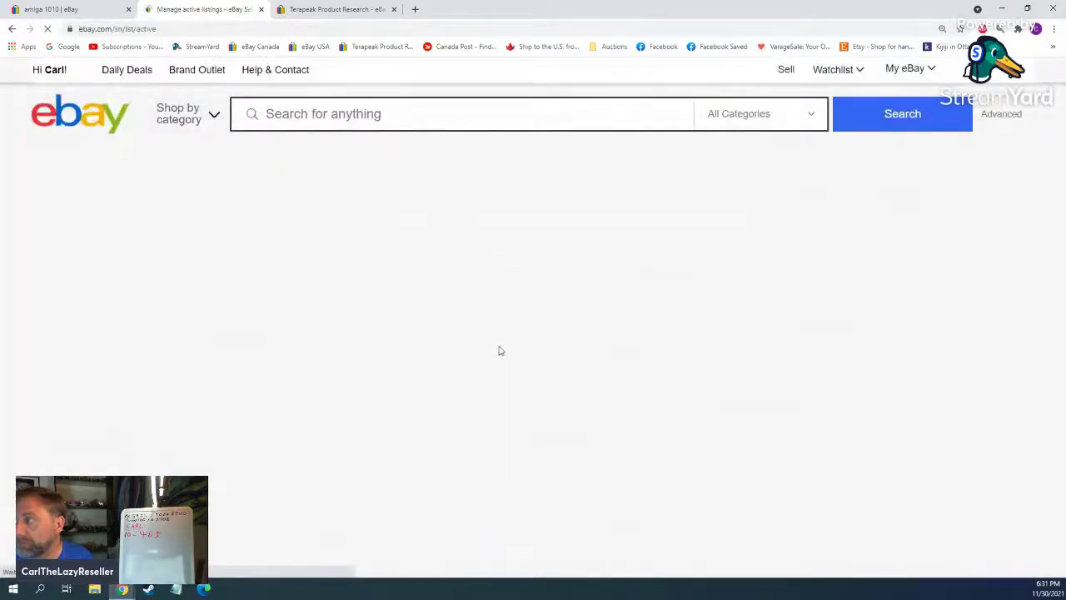
Step: Look through the recent active listings, checking their titles, custom labels, views, watchers and current prices
scroll(322, 383, down, 1)
scroll(321, 381, down, 15)
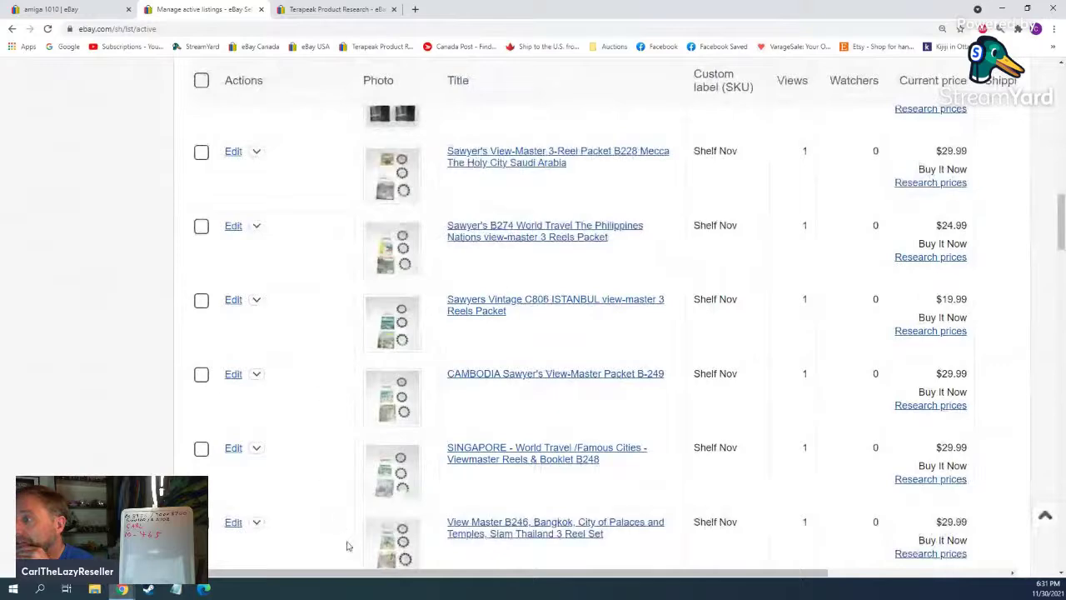
scroll(348, 546, down, 2)
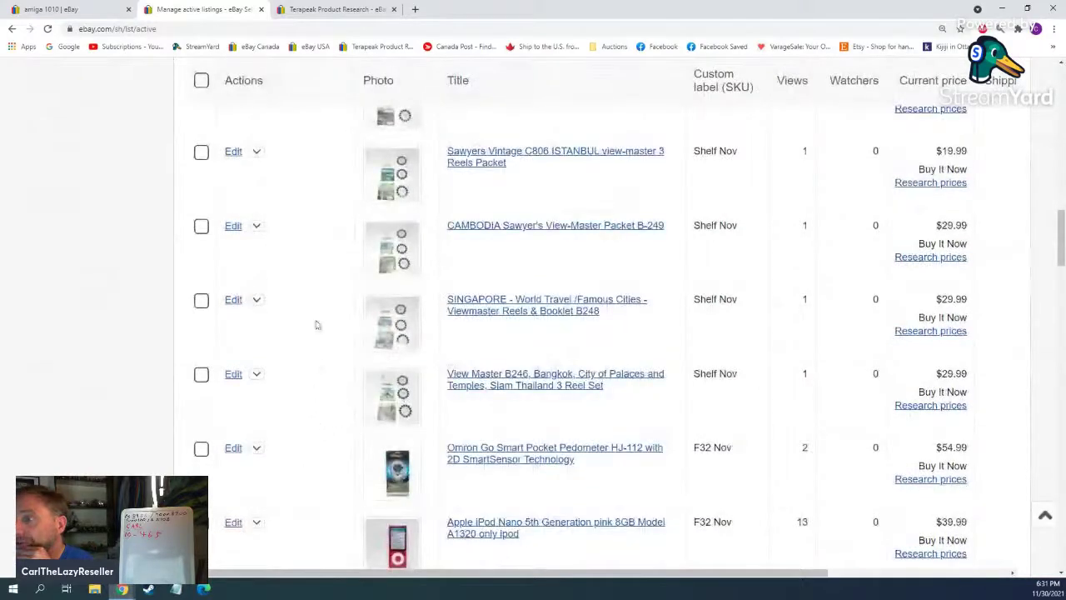
scroll(321, 242, up, 4)
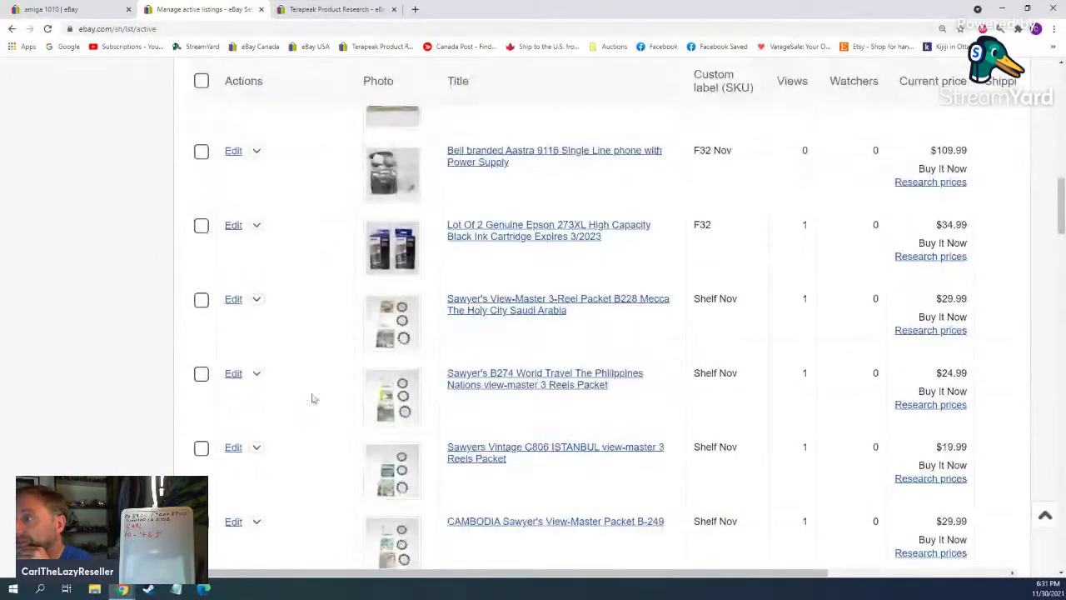
scroll(329, 200, up, 2)
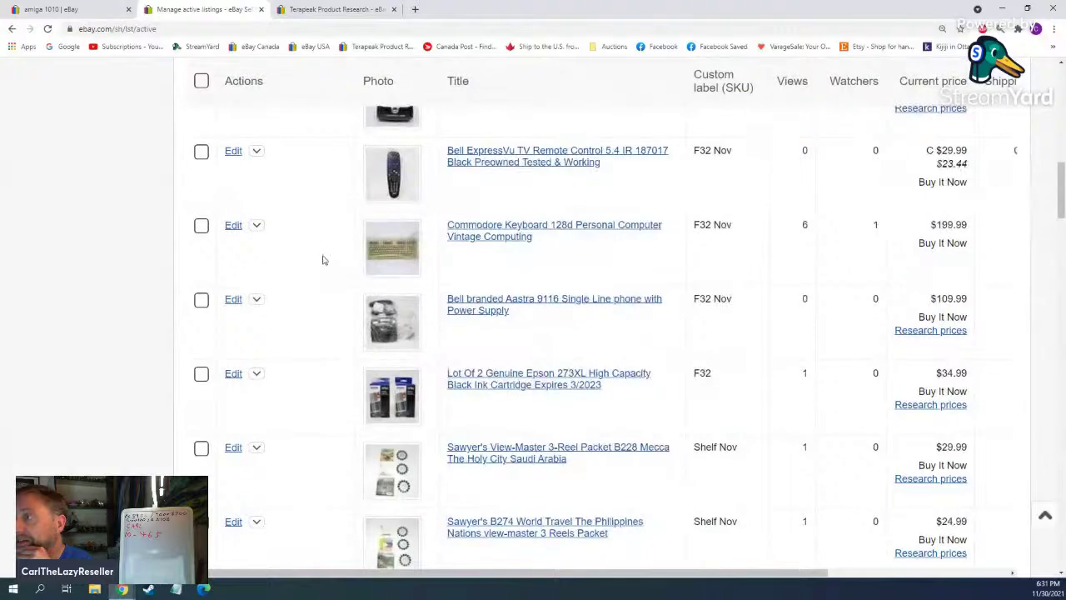
scroll(325, 258, up, 4)
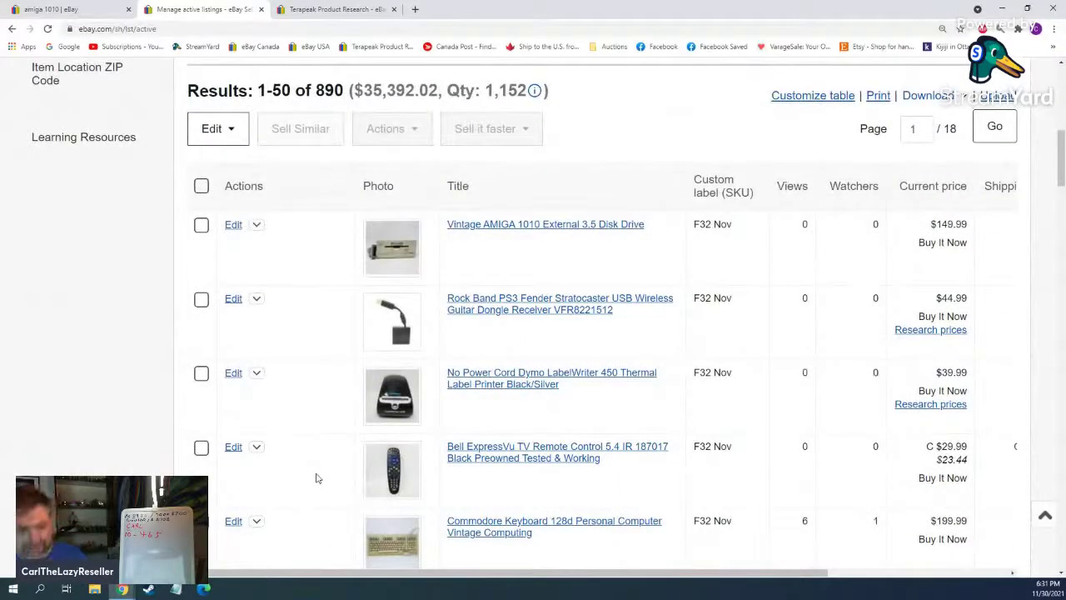